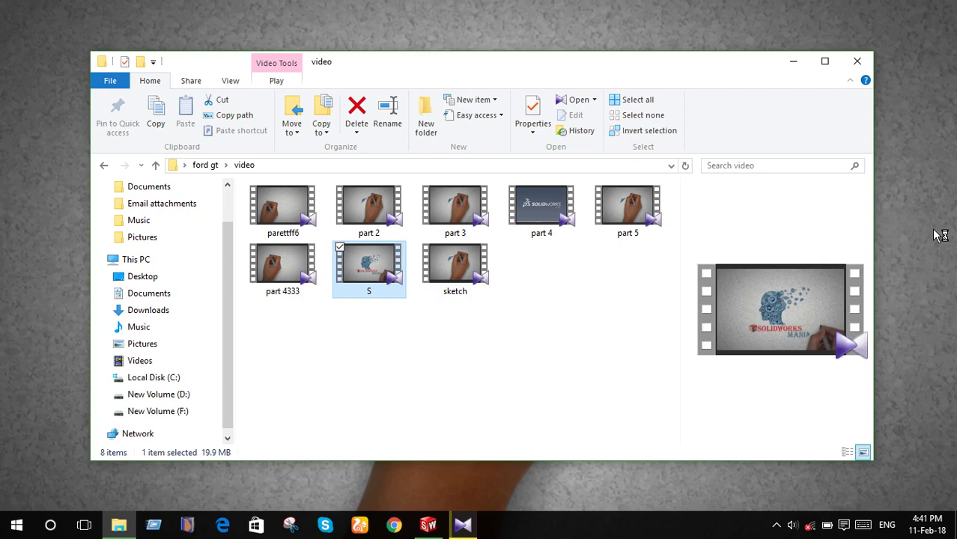
Dismiss the video folder window so the blank Part1 document is left open.
{"action": "left_click", "coordinate": [792, 66]}
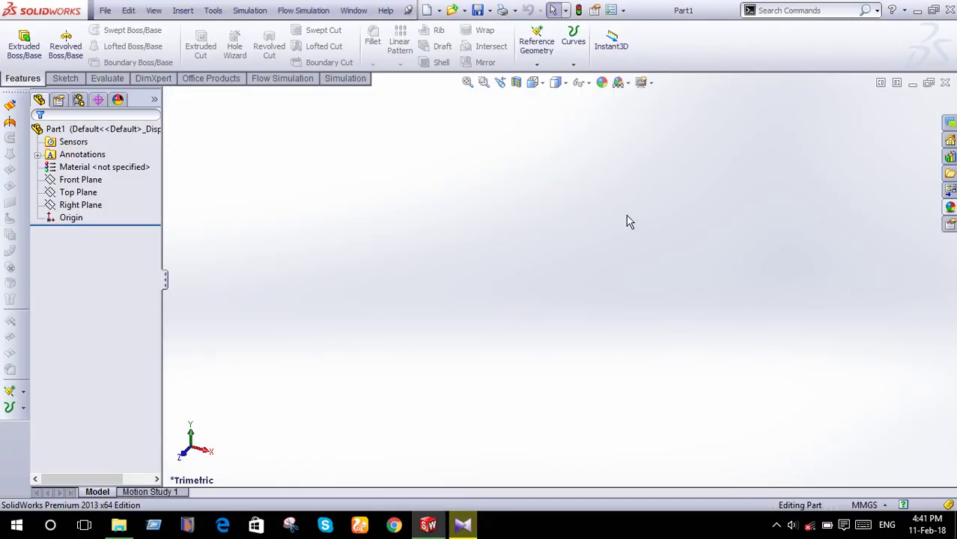
Insert the curved bookshelf photo as a sketch picture in a Front Plane sketch.
{"action": "left_click", "coordinate": [65, 79]}
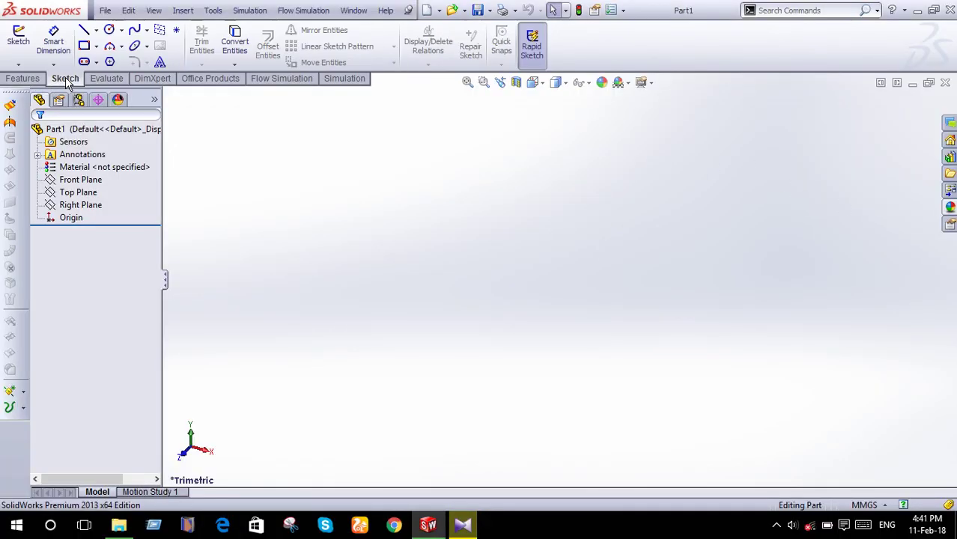
{"action": "left_click", "coordinate": [84, 181]}
{"action": "left_click", "coordinate": [95, 162]}
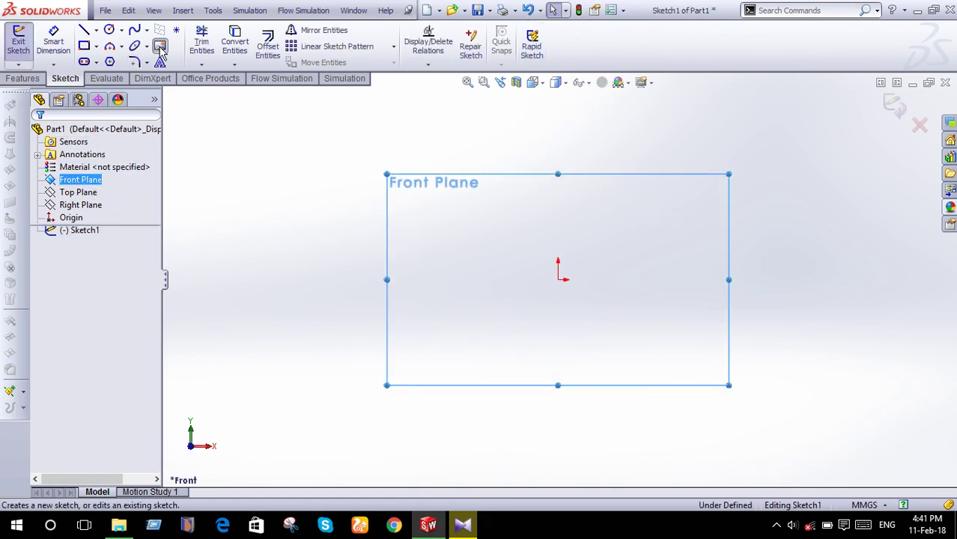
{"action": "left_click", "coordinate": [160, 46]}
{"action": "left_click", "coordinate": [200, 127]}
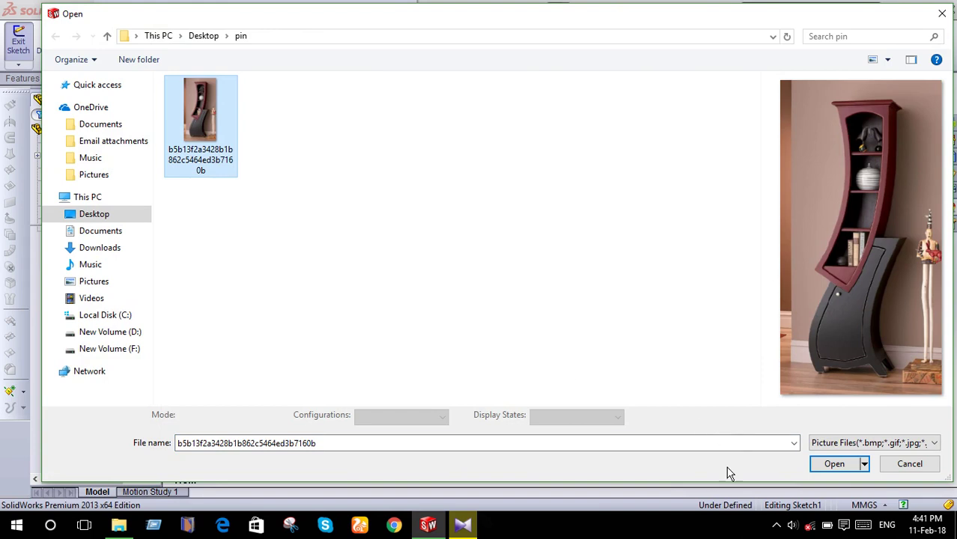
{"action": "left_click", "coordinate": [833, 463]}
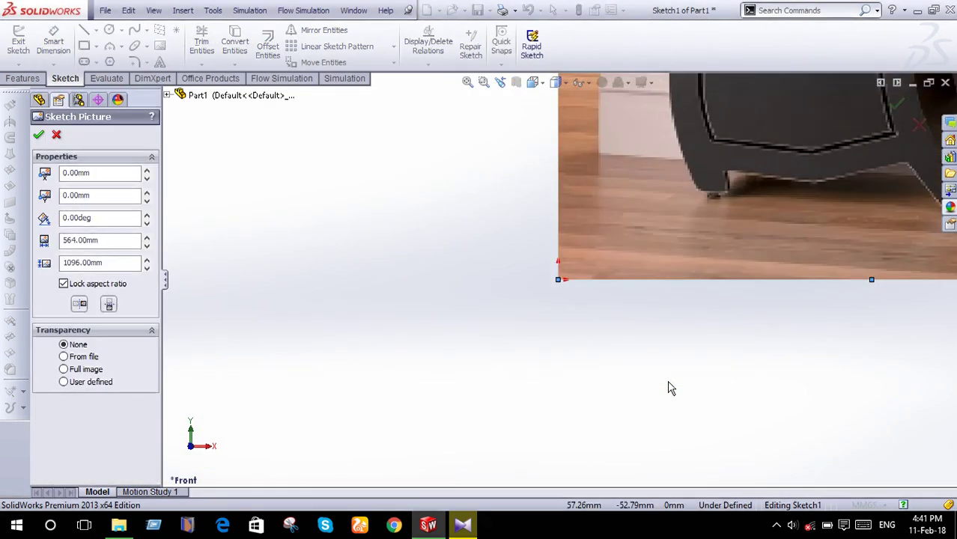
{"action": "scroll", "coordinate": [674, 269], "scroll_direction": "up", "scroll_amount": 3}
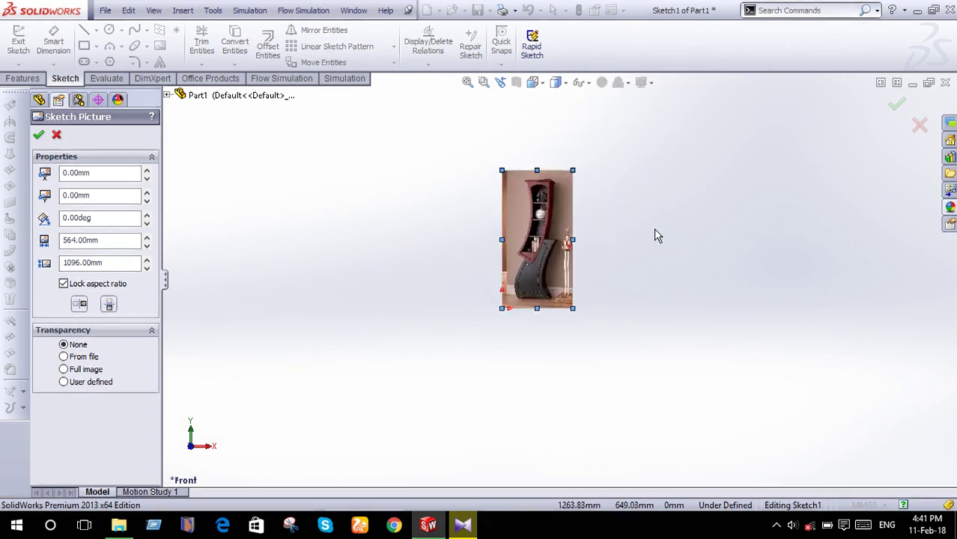
{"action": "scroll", "coordinate": [653, 228], "scroll_direction": "down", "scroll_amount": 2}
{"action": "scroll", "coordinate": [583, 246], "scroll_direction": "down", "scroll_amount": 1}
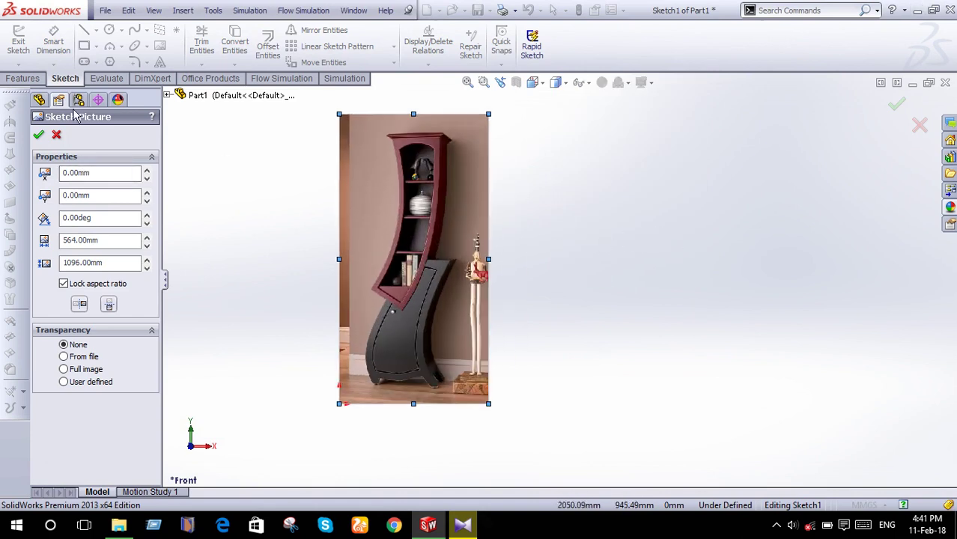
{"action": "left_click", "coordinate": [38, 137]}
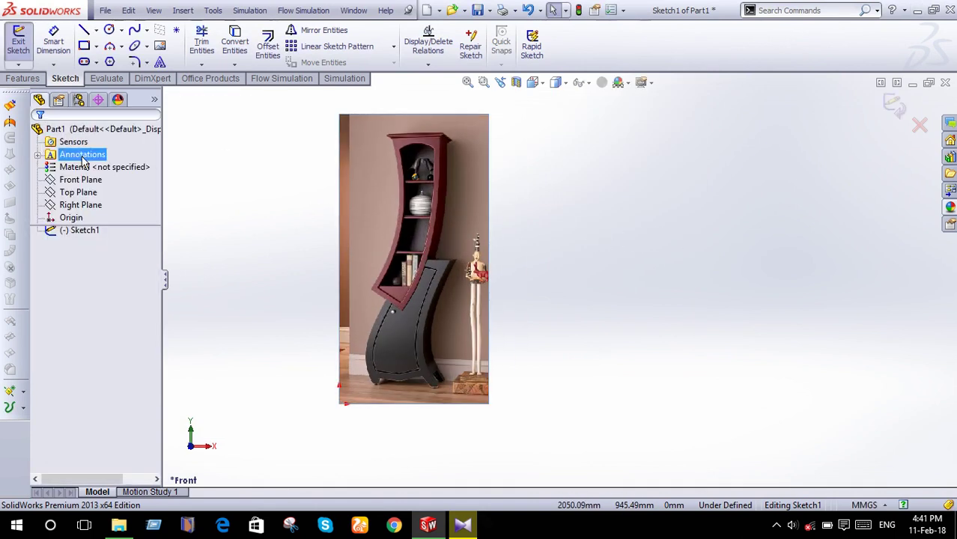
Switch the document unit system to inches (IPS).
{"action": "left_click", "coordinate": [862, 507]}
{"action": "left_click", "coordinate": [842, 469]}
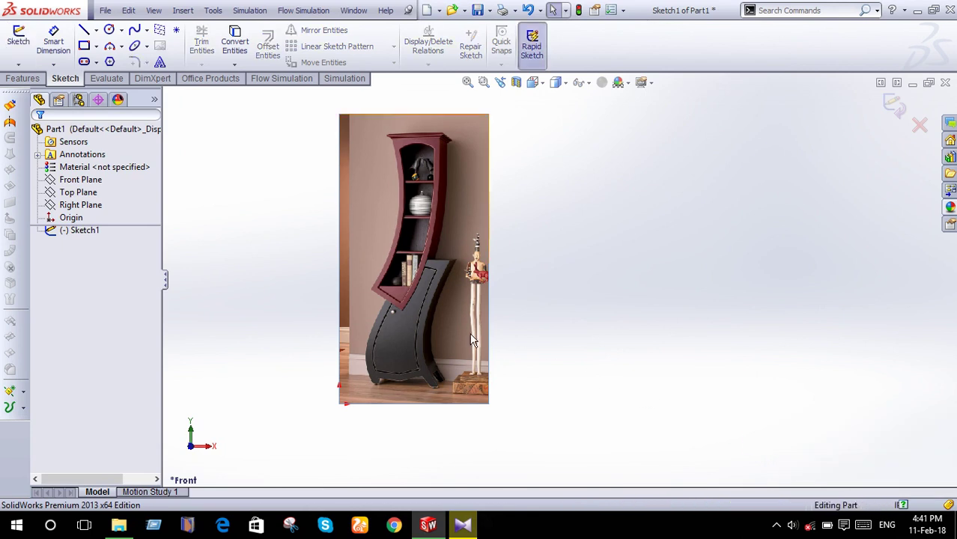
{"action": "left_click", "coordinate": [457, 304]}
{"action": "type", "text": "80"}
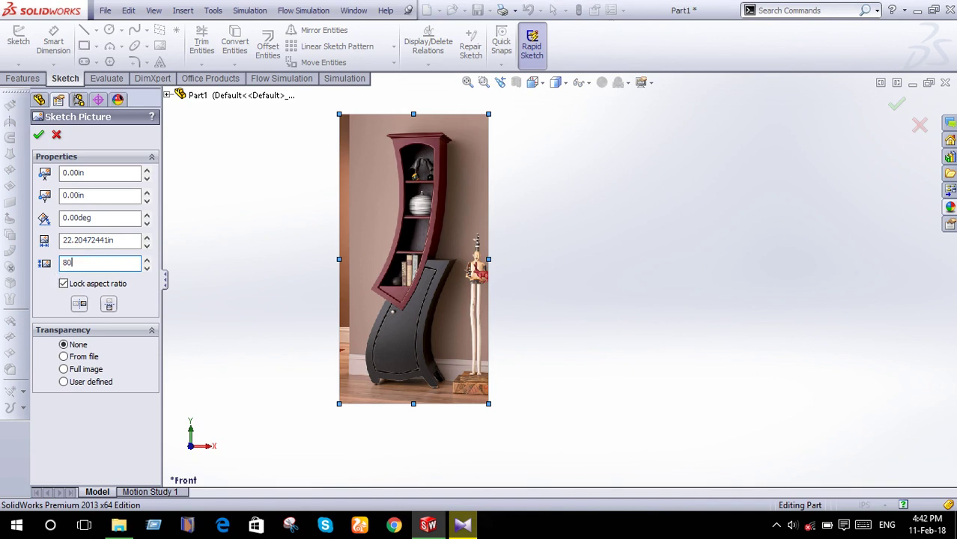
Resize the bookshelf picture to 80 in tall.
{"action": "key", "text": "Return"}
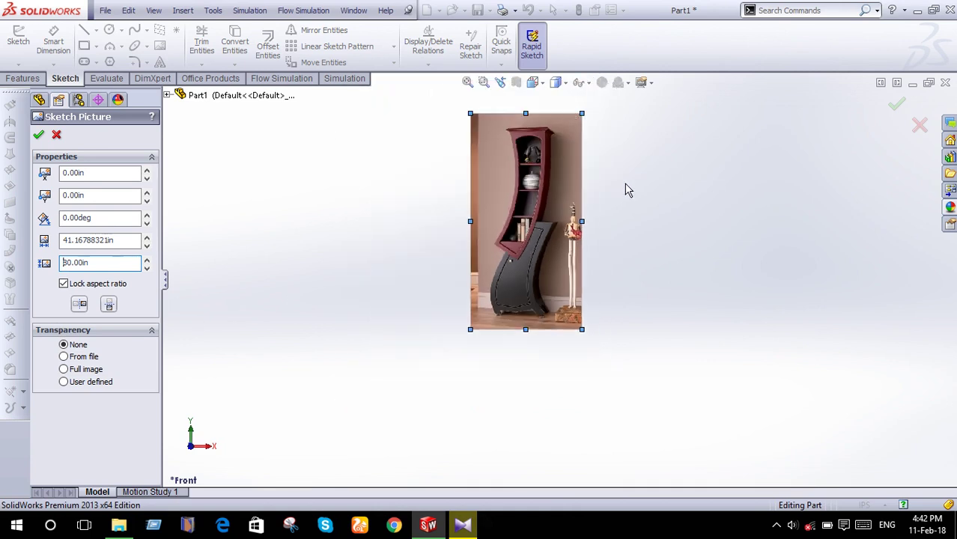
{"action": "scroll", "coordinate": [628, 191], "scroll_direction": "down", "scroll_amount": 2}
{"action": "left_click", "coordinate": [39, 135]}
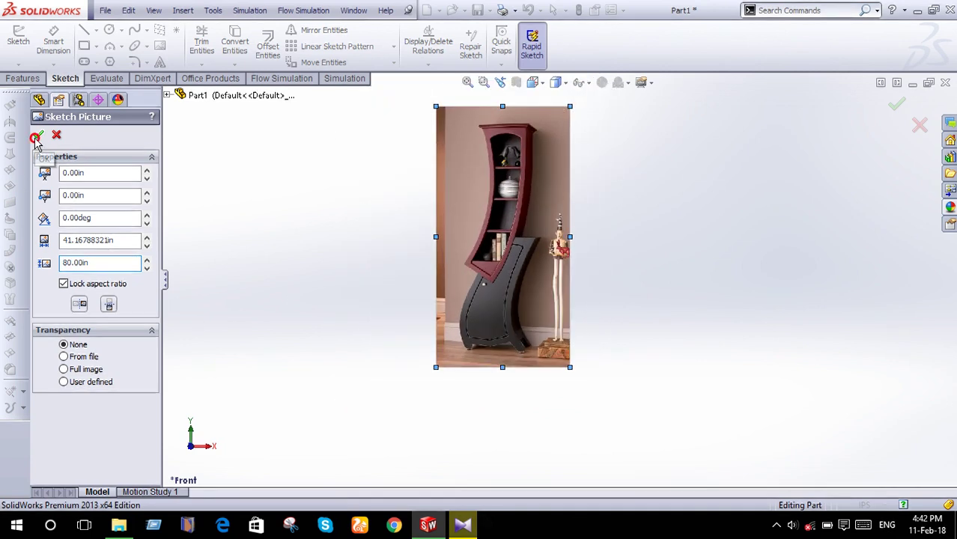
Give the picture full-image transparency of 0.42.
{"action": "left_click", "coordinate": [463, 196]}
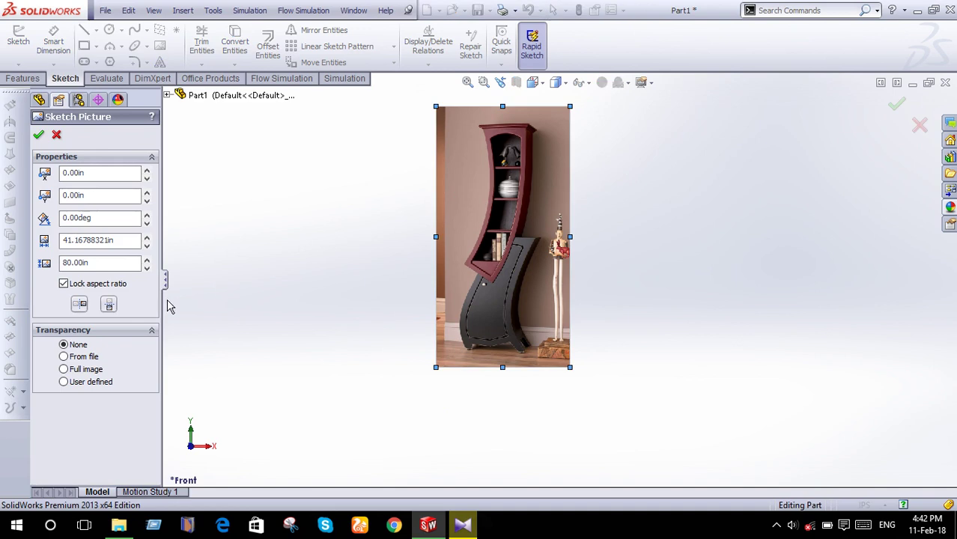
{"action": "left_click", "coordinate": [64, 370]}
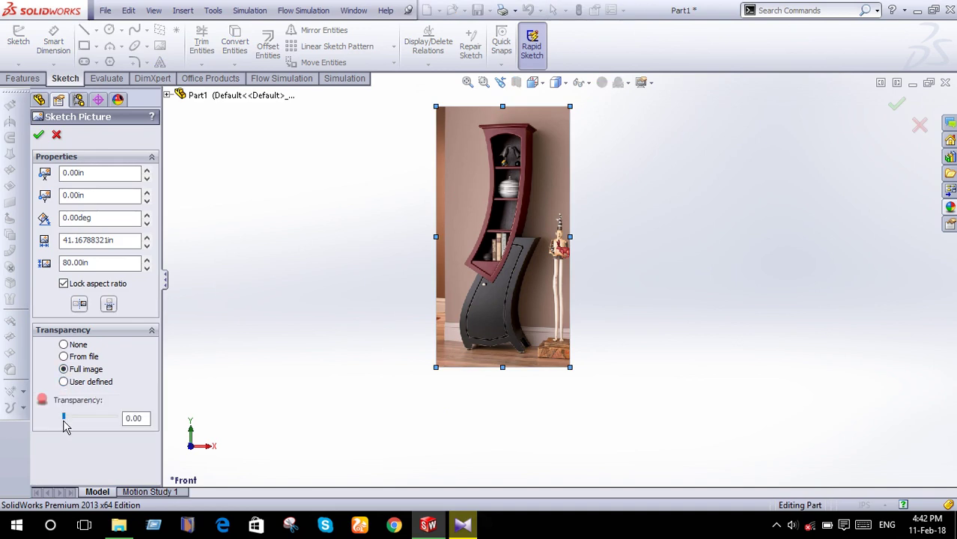
{"action": "left_click_drag", "start_coordinate": [91, 420], "coordinate": [90, 419]}
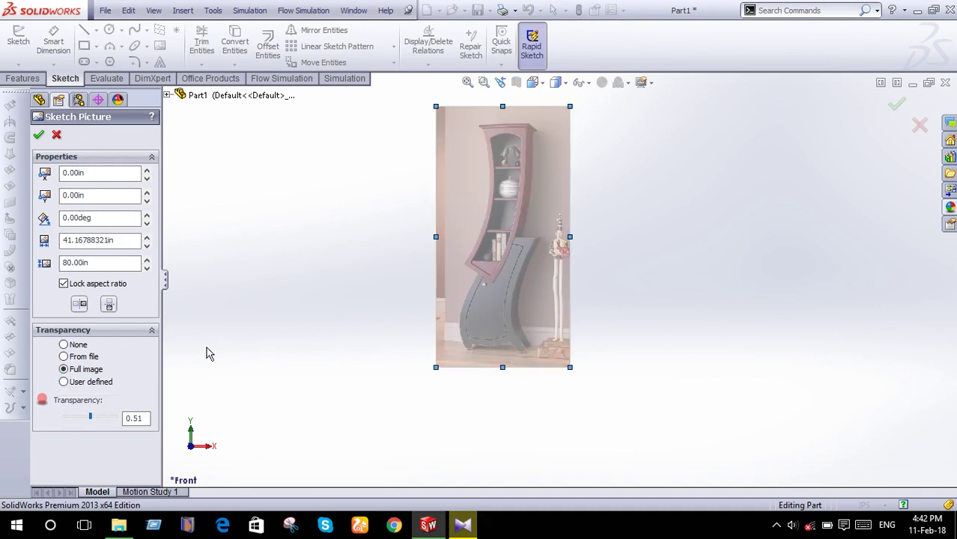
{"action": "left_click_drag", "start_coordinate": [88, 421], "coordinate": [84, 418]}
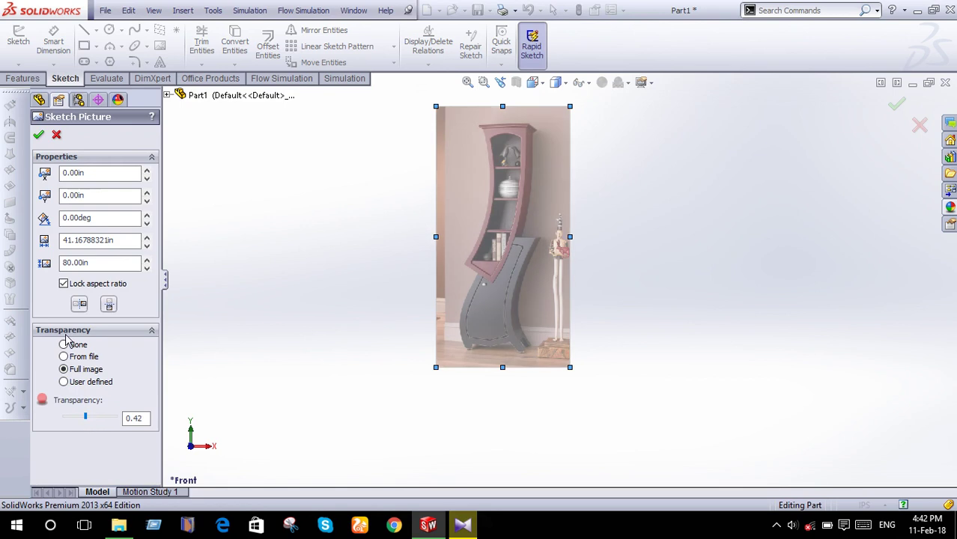
{"action": "left_click", "coordinate": [39, 135]}
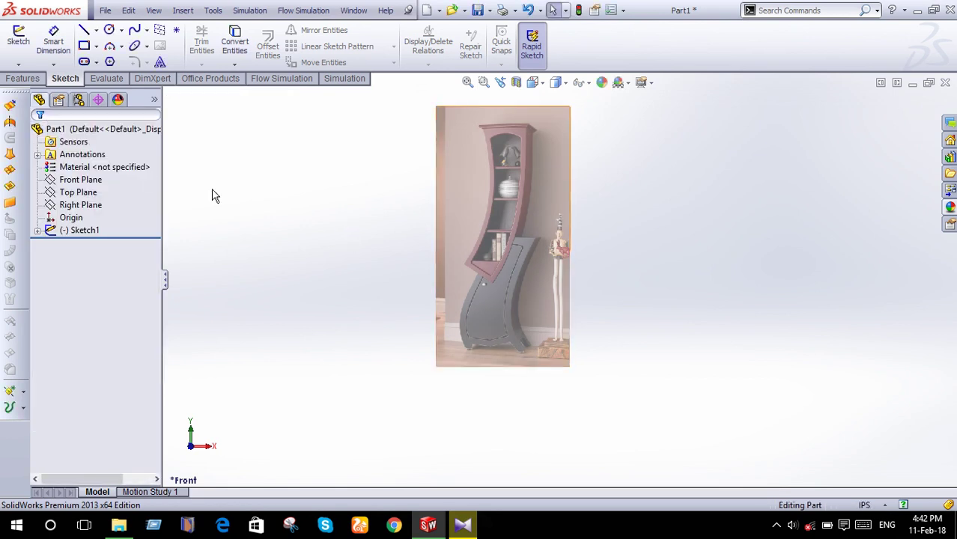
Start a new Front Plane sketch and trace the lower cabinet's curved left side with a spline.
{"action": "left_click", "coordinate": [75, 179]}
{"action": "left_click", "coordinate": [84, 163]}
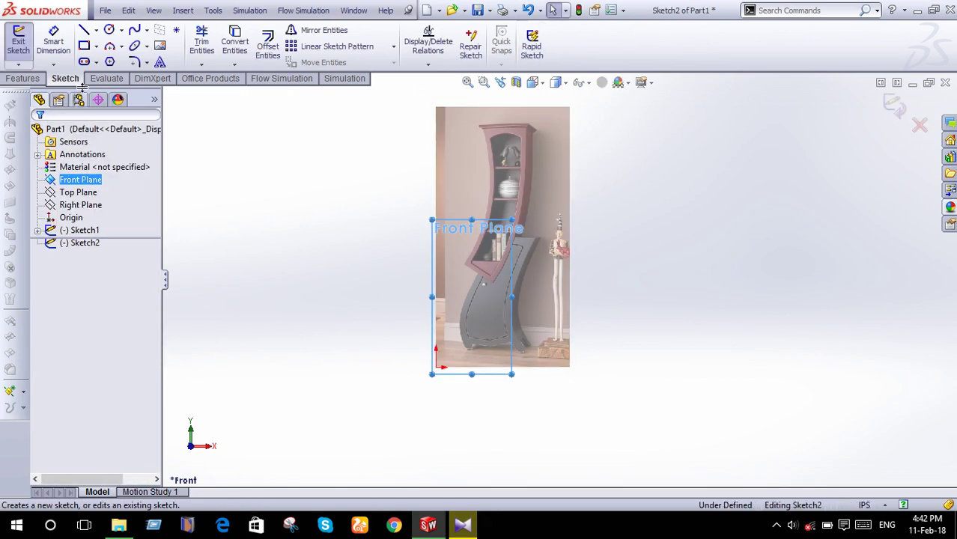
{"action": "scroll", "coordinate": [498, 163], "scroll_direction": "down", "scroll_amount": 3}
{"action": "left_click", "coordinate": [711, 179]}
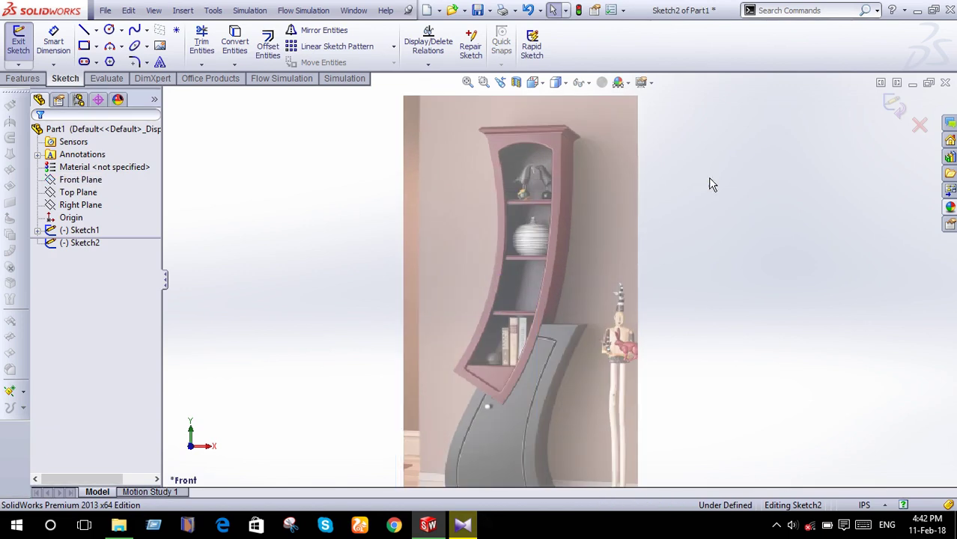
{"action": "left_click", "coordinate": [133, 33]}
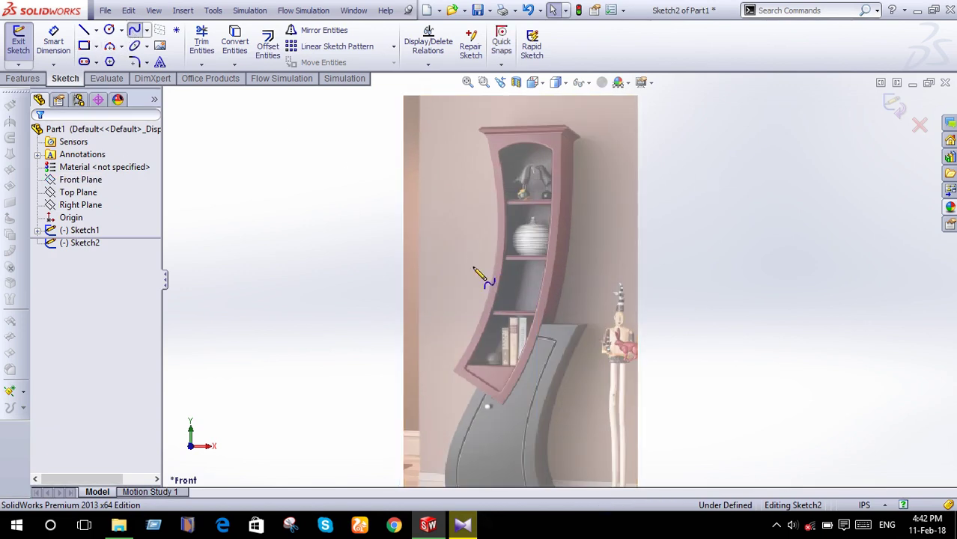
{"action": "scroll", "coordinate": [483, 277], "scroll_direction": "up", "scroll_amount": 3}
{"action": "scroll", "coordinate": [528, 333], "scroll_direction": "down", "scroll_amount": 3}
{"action": "scroll", "coordinate": [516, 326], "scroll_direction": "down", "scroll_amount": 1}
{"action": "scroll", "coordinate": [513, 321], "scroll_direction": "down", "scroll_amount": 2}
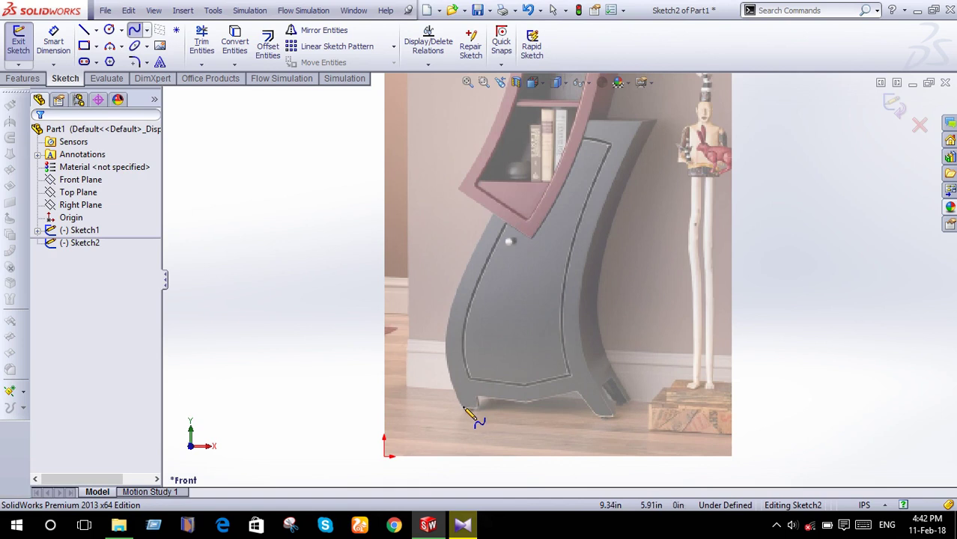
{"action": "left_click", "coordinate": [465, 406]}
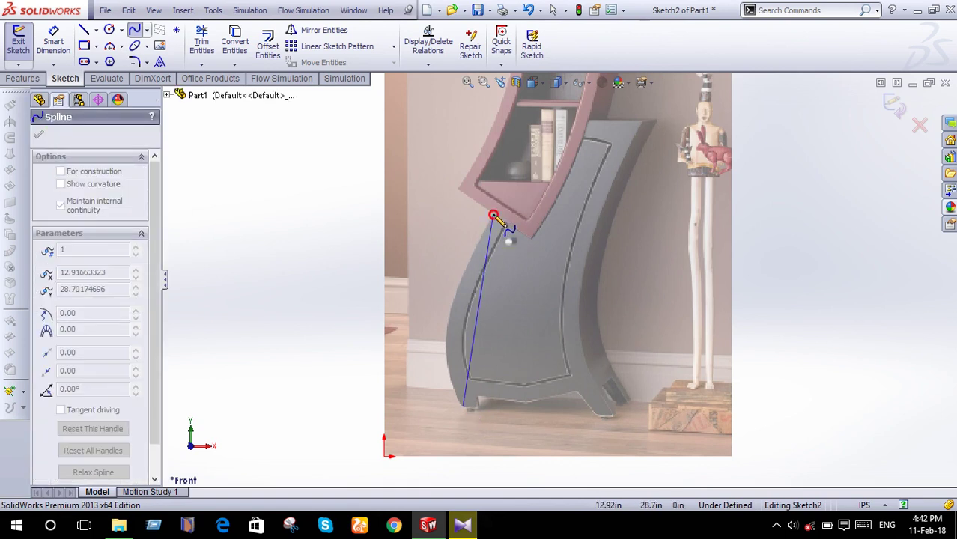
{"action": "right_click", "coordinate": [493, 218]}
{"action": "left_click", "coordinate": [517, 196]}
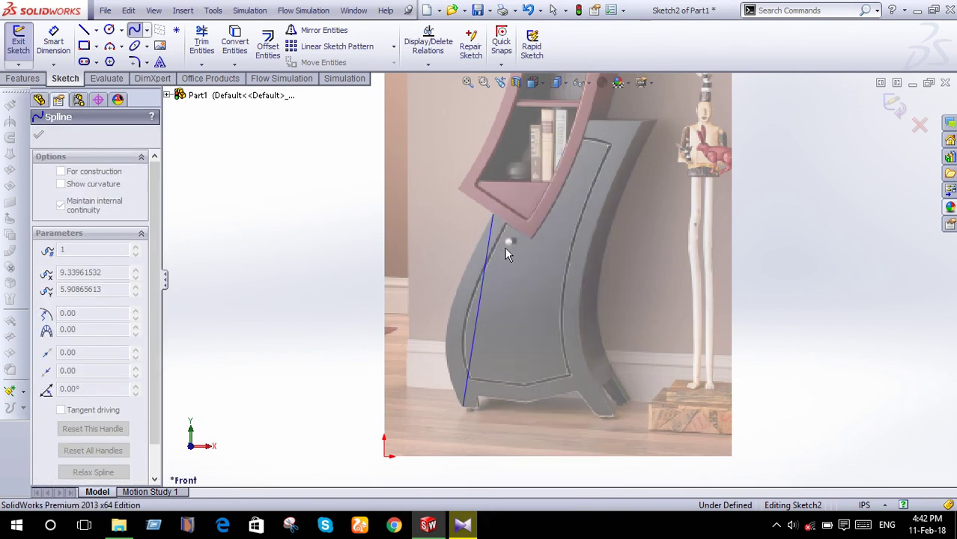
{"action": "left_click", "coordinate": [478, 308]}
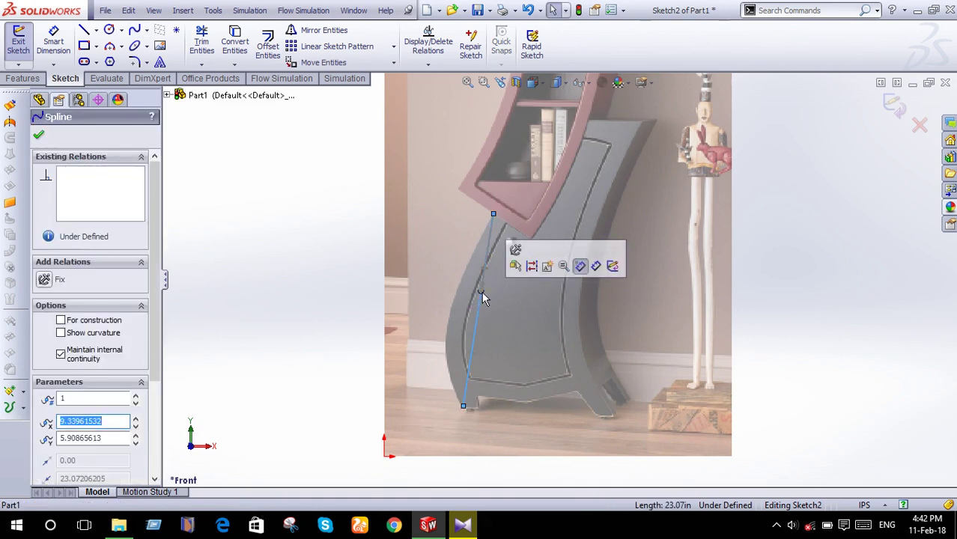
{"action": "mouse_move", "coordinate": [483, 294]}
{"action": "left_mouse_down"}
{"action": "mouse_move", "coordinate": [454, 283]}
{"action": "mouse_move", "coordinate": [435, 315]}
{"action": "left_mouse_up"}
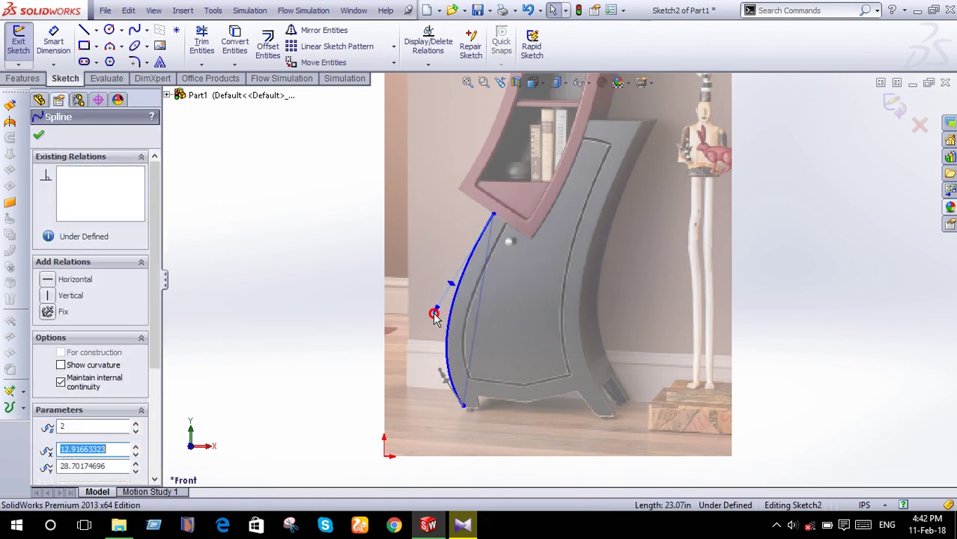
Trace the lower cabinet's curved right side with a second spline.
{"action": "left_click", "coordinate": [134, 31]}
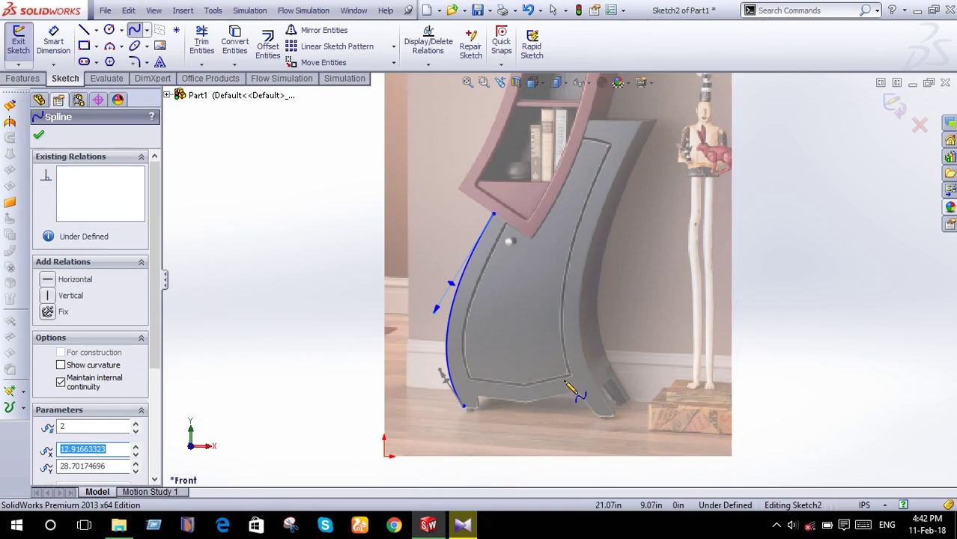
{"action": "left_click", "coordinate": [615, 414]}
{"action": "left_click", "coordinate": [642, 121]}
{"action": "right_click", "coordinate": [645, 125]}
{"action": "left_click", "coordinate": [660, 128]}
{"action": "key", "text": "Escape"}
{"action": "left_click", "coordinate": [627, 295]}
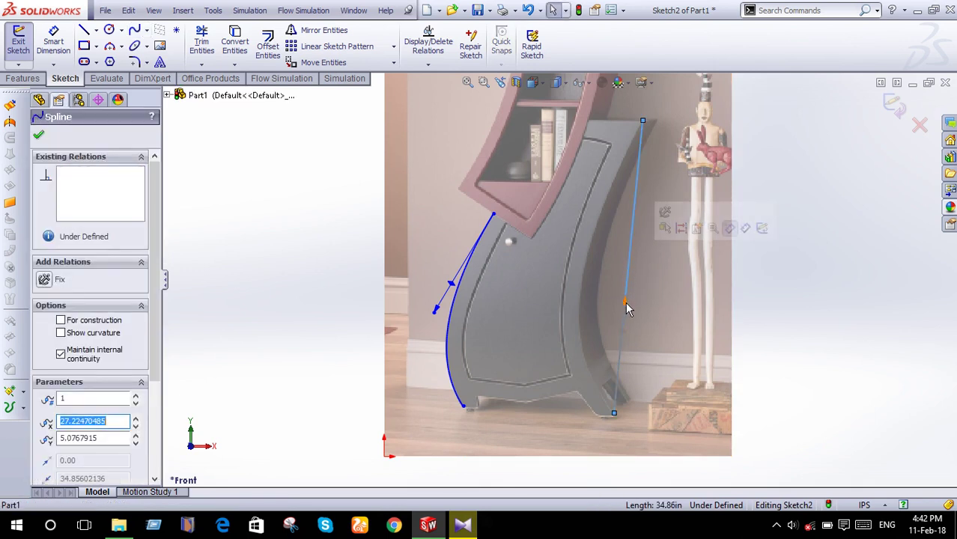
{"action": "mouse_move", "coordinate": [626, 303]}
{"action": "left_mouse_down"}
{"action": "mouse_move", "coordinate": [559, 331]}
{"action": "mouse_move", "coordinate": [554, 347]}
{"action": "left_mouse_up"}
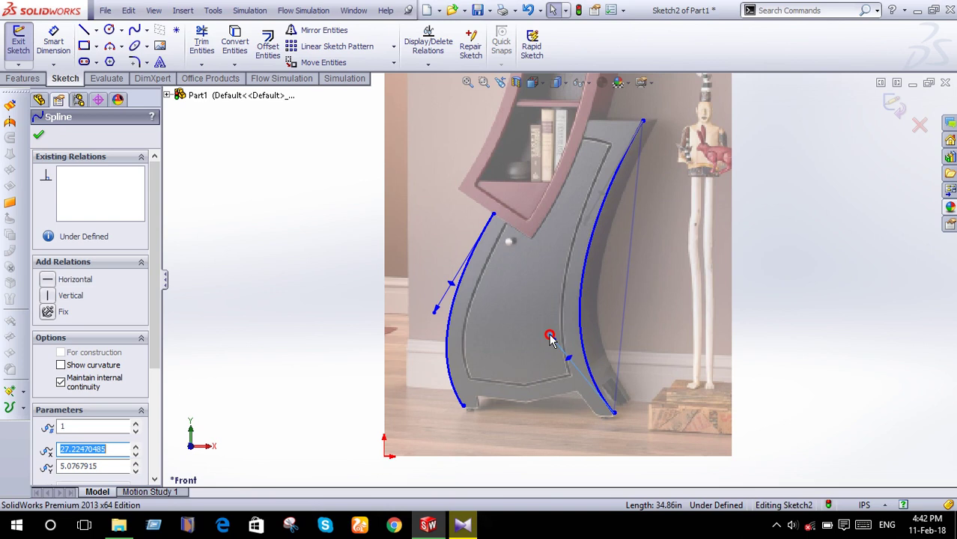
Draw a straight line along the cabinet's top edge from the right spline's top end.
{"action": "left_click", "coordinate": [84, 30]}
{"action": "left_click", "coordinate": [643, 122]}
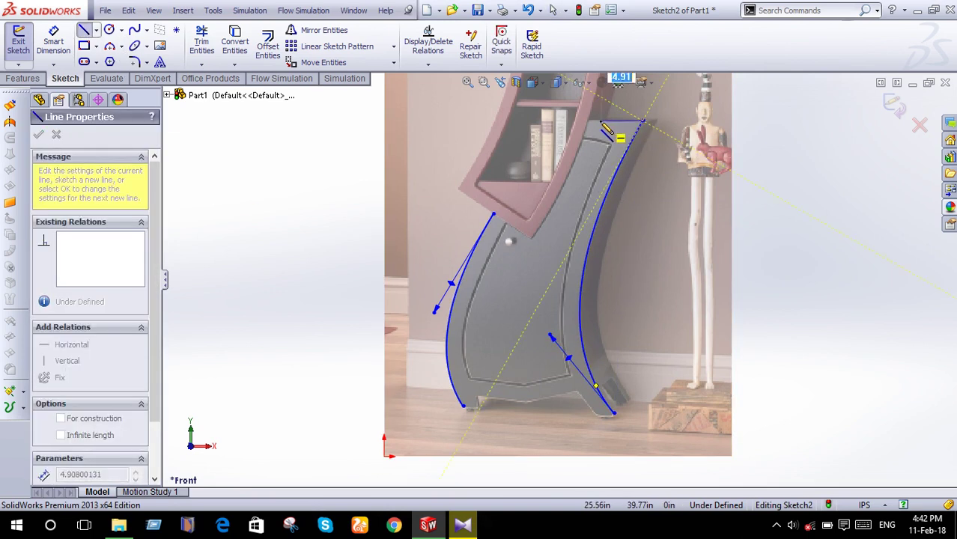
{"action": "right_click", "coordinate": [593, 127]}
{"action": "left_click", "coordinate": [609, 128]}
{"action": "scroll", "coordinate": [613, 137], "scroll_direction": "up", "scroll_amount": 3}
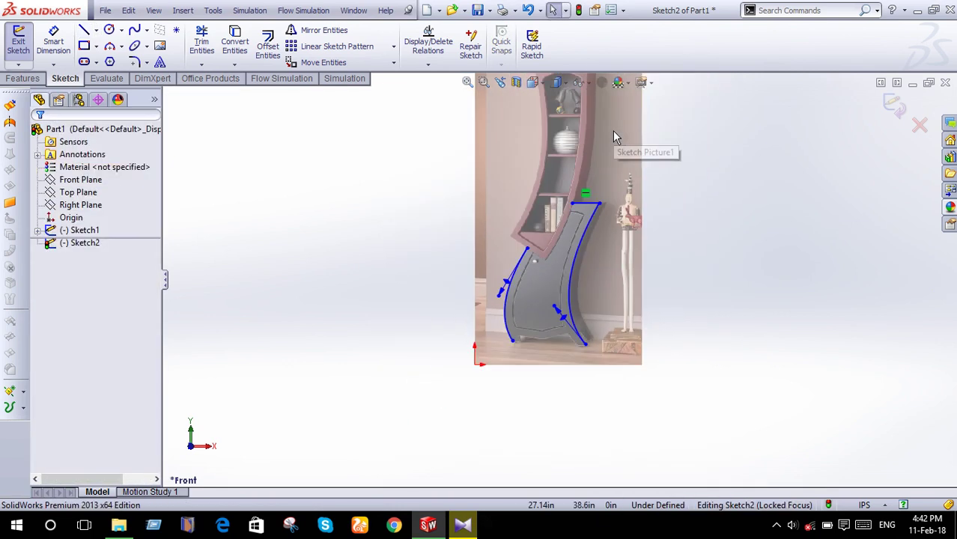
{"action": "key", "text": "f"}
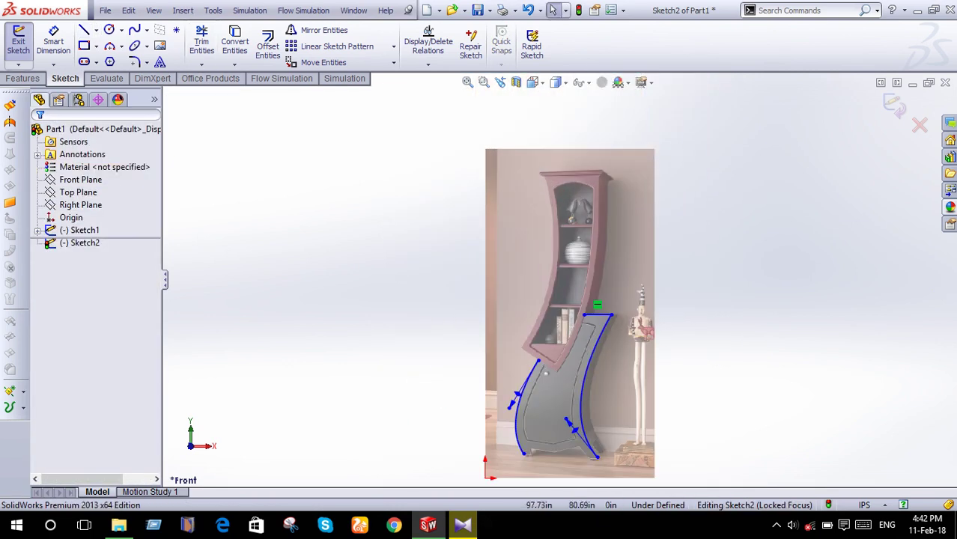
Trace the upper shelf's curved left side with a spline snapped to its lower corner.
{"action": "left_click", "coordinate": [134, 30]}
{"action": "scroll", "coordinate": [603, 315], "scroll_direction": "down", "scroll_amount": 2}
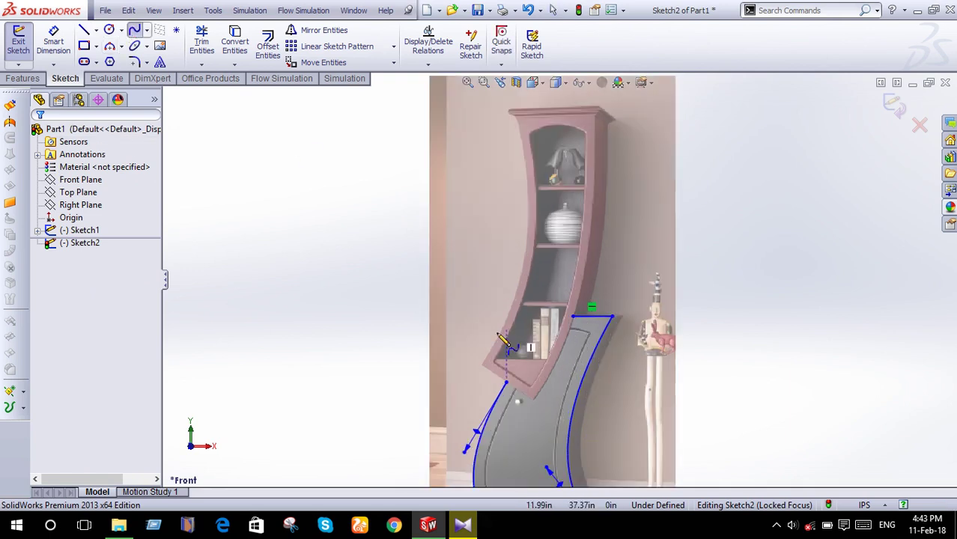
{"action": "left_click", "coordinate": [485, 367]}
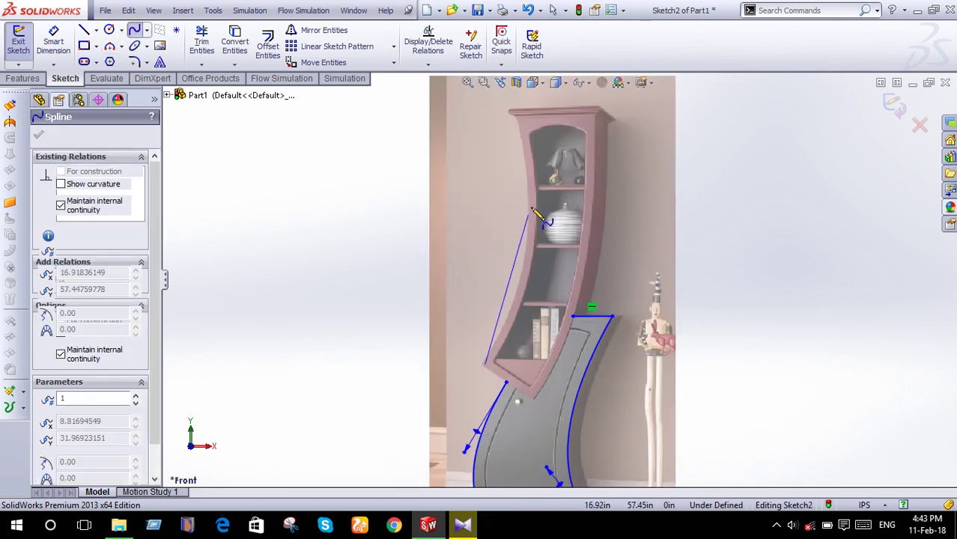
{"action": "right_click", "coordinate": [524, 128]}
{"action": "left_click", "coordinate": [547, 127]}
{"action": "scroll", "coordinate": [488, 367], "scroll_direction": "down", "scroll_amount": 2}
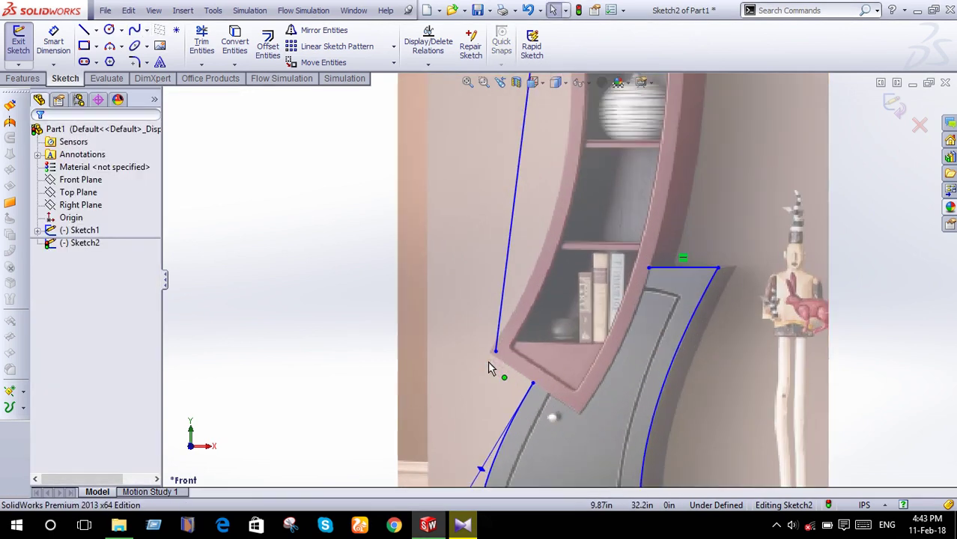
{"action": "left_click_drag", "start_coordinate": [496, 352], "coordinate": [487, 351]}
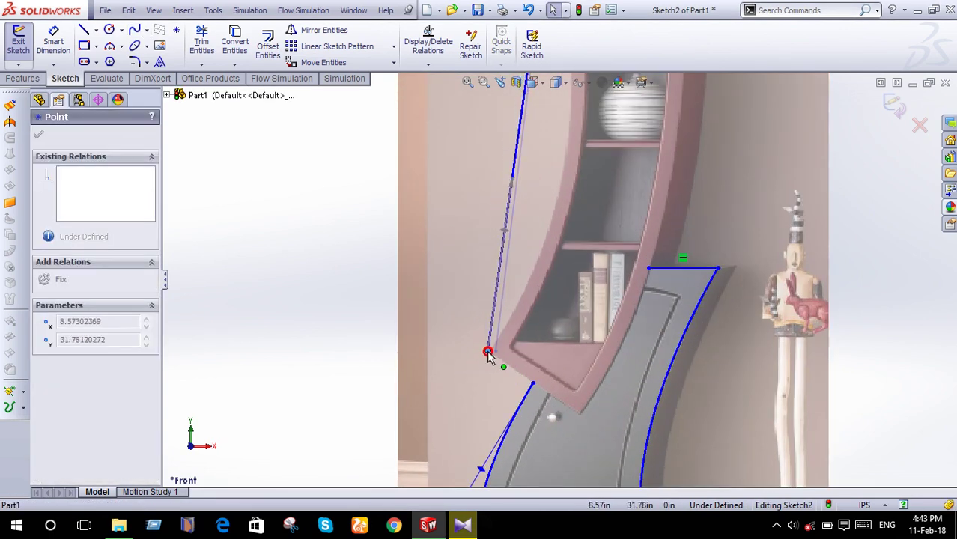
{"action": "scroll", "coordinate": [487, 355], "scroll_direction": "up", "scroll_amount": 2}
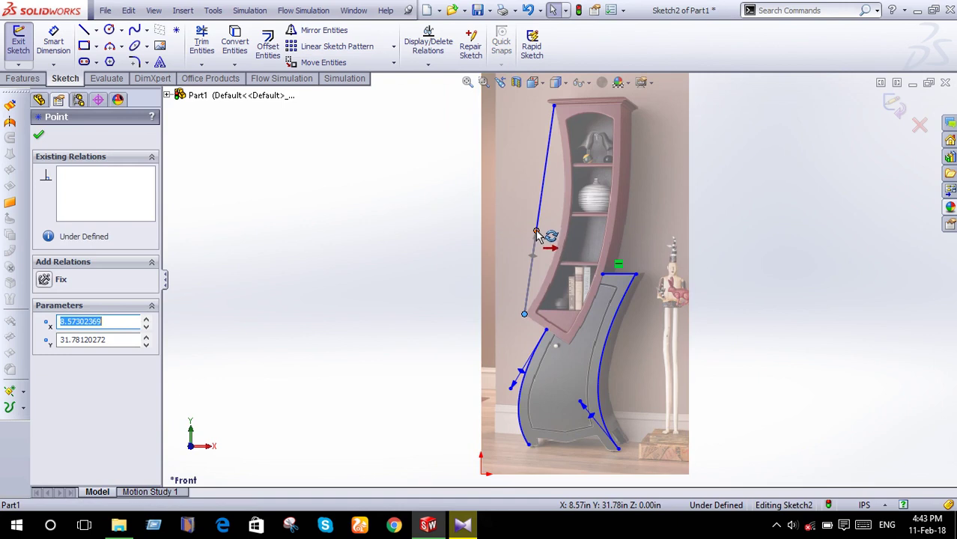
{"action": "left_click_drag", "start_coordinate": [539, 236], "coordinate": [570, 255]}
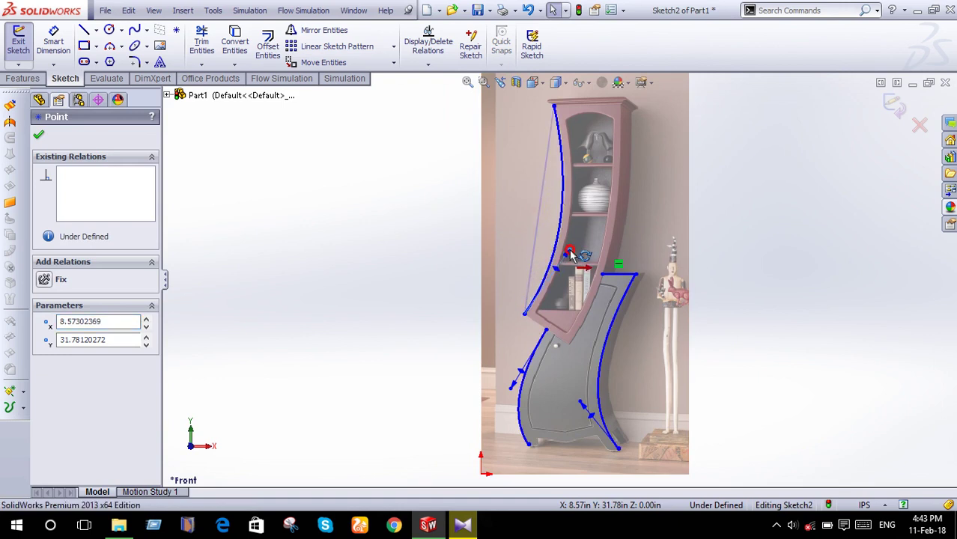
Trace the upper shelf's curved right side with a spline from the lower cabinet's top-left corner.
{"action": "left_click", "coordinate": [134, 30]}
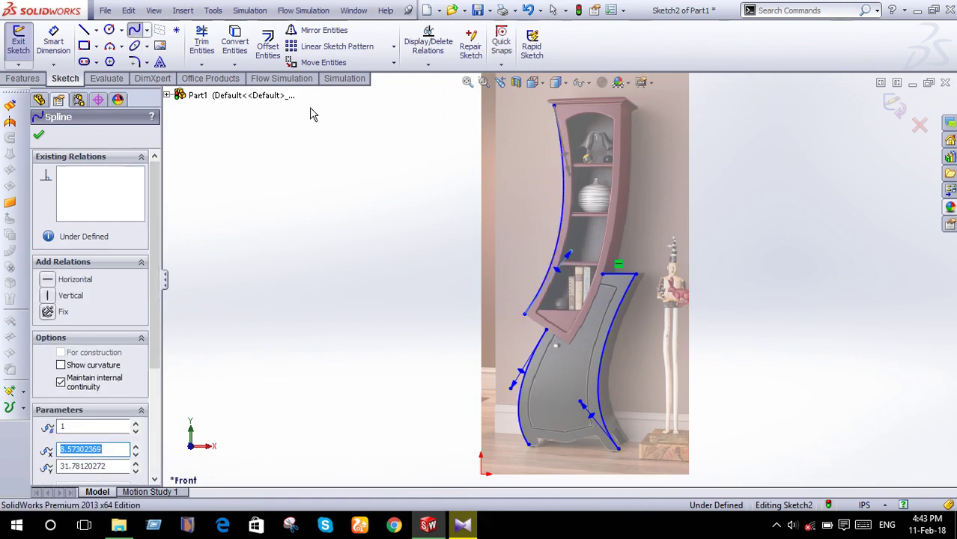
{"action": "left_click", "coordinate": [618, 273]}
{"action": "scroll", "coordinate": [627, 113], "scroll_direction": "down", "scroll_amount": 2}
{"action": "scroll", "coordinate": [627, 112], "scroll_direction": "down", "scroll_amount": 2}
{"action": "right_click", "coordinate": [607, 124]}
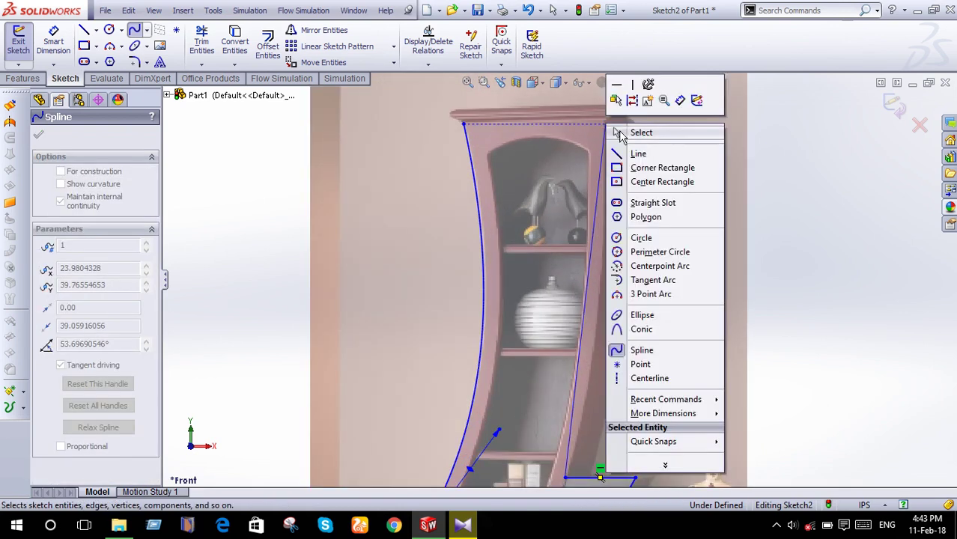
{"action": "left_click", "coordinate": [638, 135]}
{"action": "scroll", "coordinate": [590, 302], "scroll_direction": "up", "scroll_amount": 2}
{"action": "left_click", "coordinate": [573, 334]}
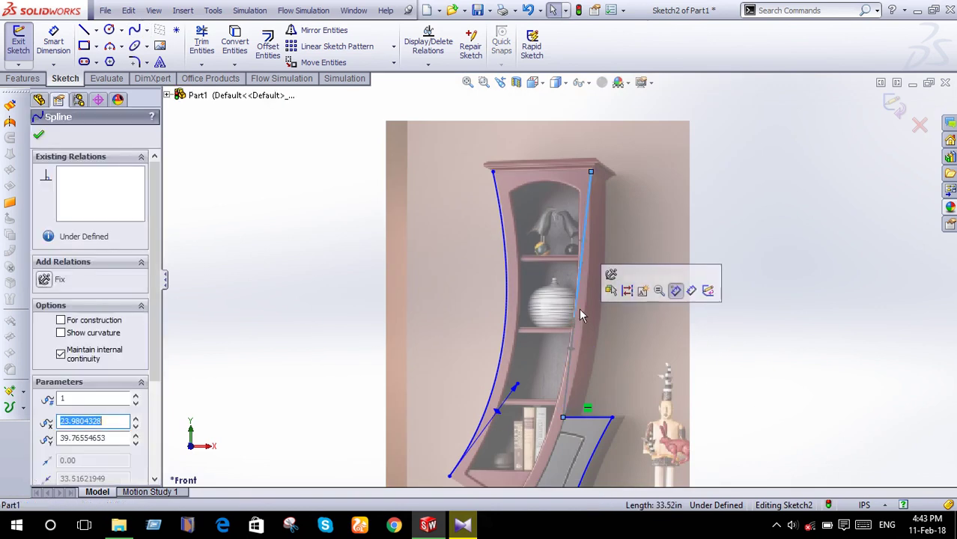
{"action": "left_click_drag", "start_coordinate": [577, 316], "coordinate": [591, 329]}
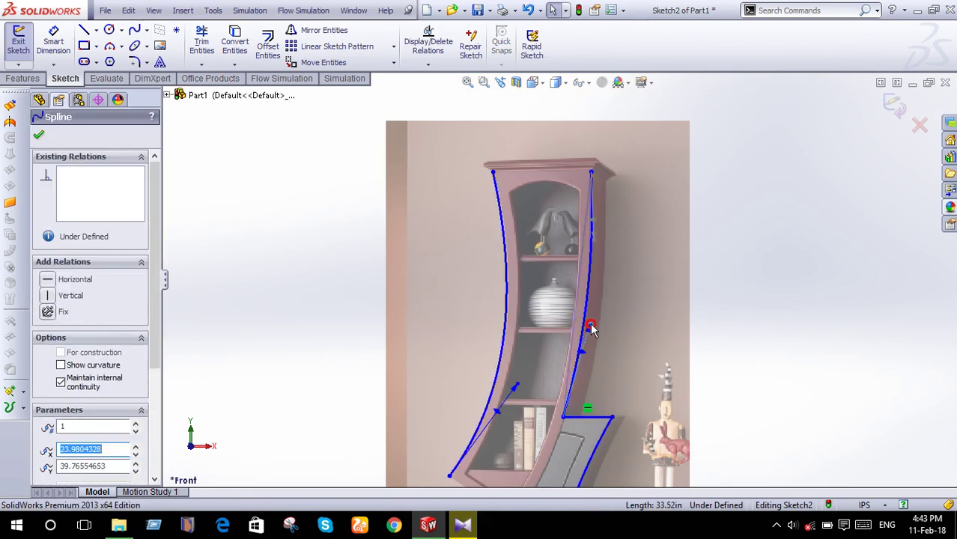
{"action": "scroll", "coordinate": [569, 307], "scroll_direction": "up", "scroll_amount": 2}
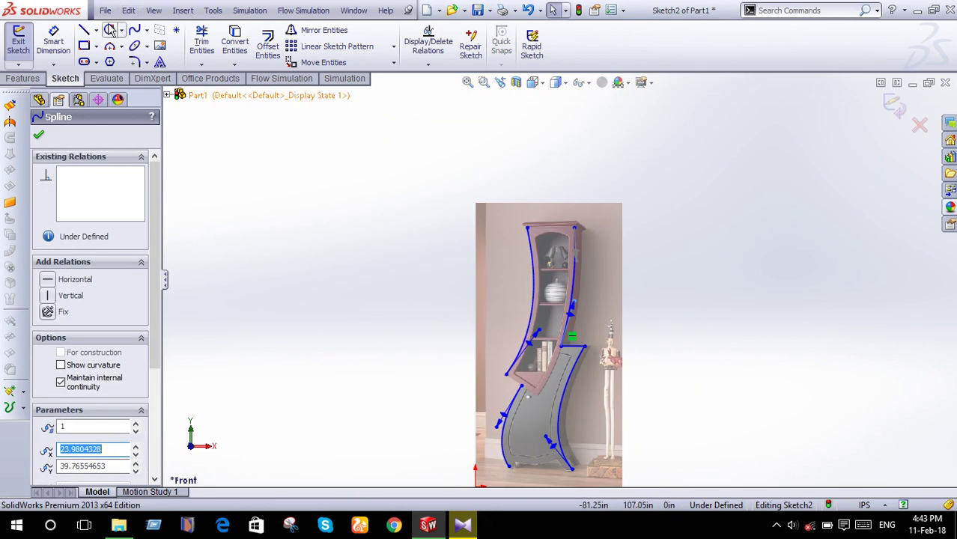
Draw a straight line across the upper shelf's slanted bottom edge, lower-left to lower-right corner.
{"action": "left_click", "coordinate": [84, 30]}
{"action": "scroll", "coordinate": [538, 383], "scroll_direction": "down", "scroll_amount": 3}
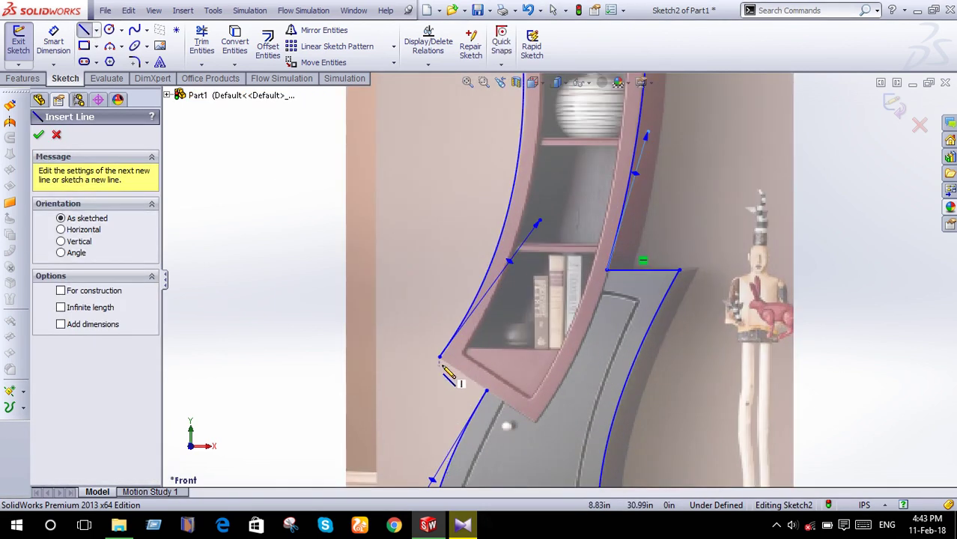
{"action": "left_click", "coordinate": [442, 360]}
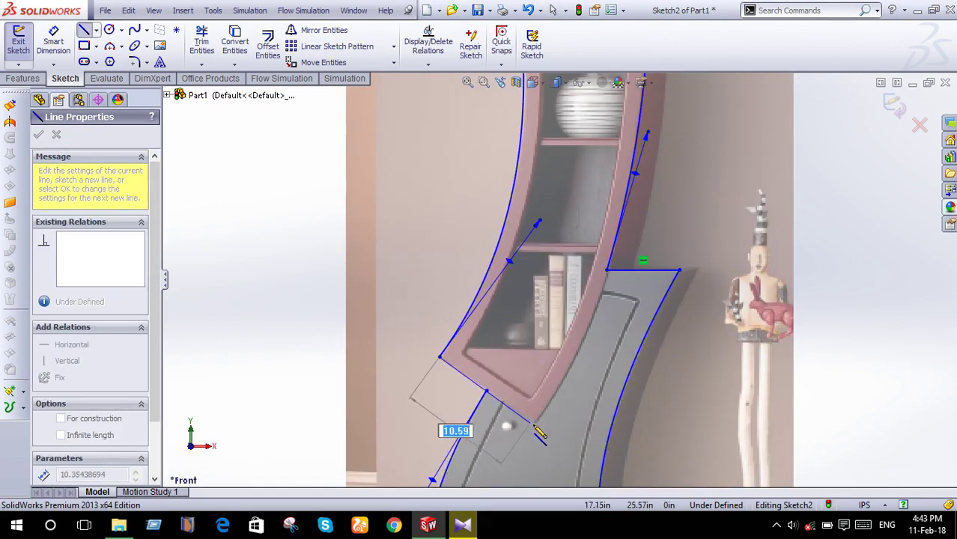
{"action": "left_click", "coordinate": [487, 391]}
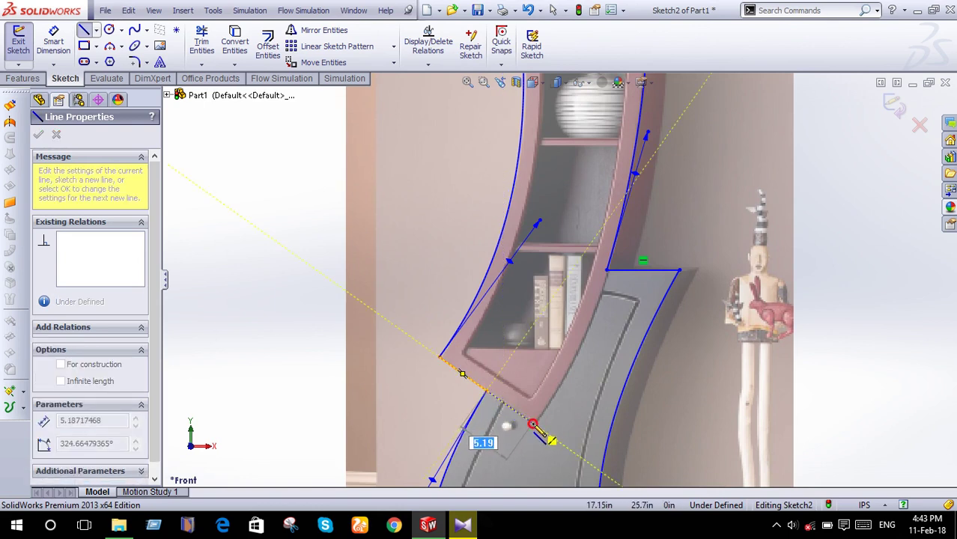
{"action": "right_click", "coordinate": [532, 425]}
{"action": "left_click", "coordinate": [579, 131]}
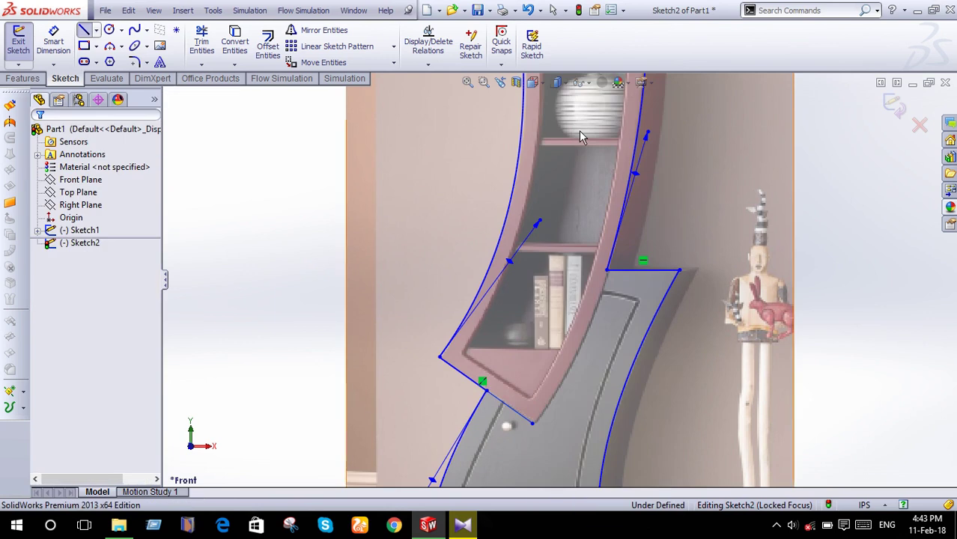
{"action": "left_click", "coordinate": [135, 33]}
{"action": "left_click", "coordinate": [531, 424]}
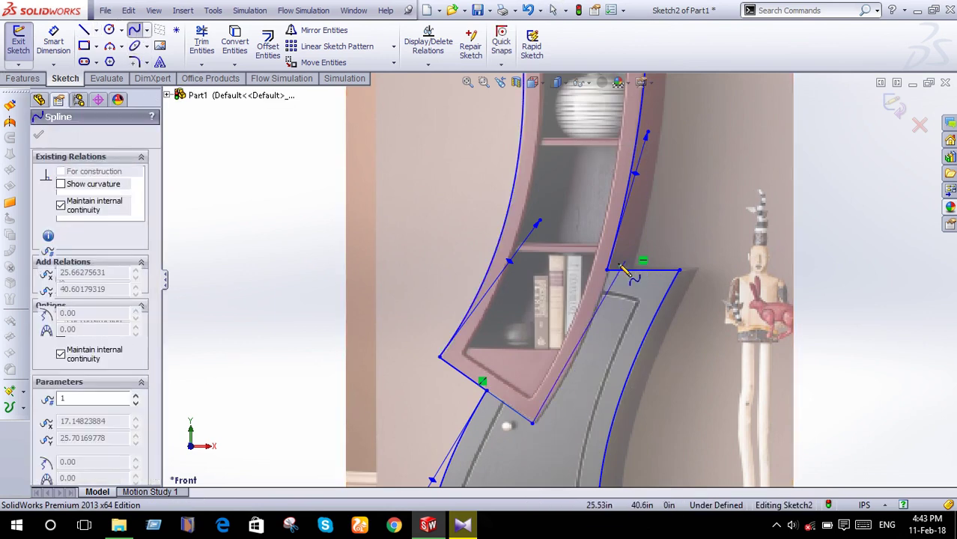
Finish the inner spline at the lower cabinet's top corner and bend it along the shelf's inner edge.
{"action": "right_click", "coordinate": [608, 271]}
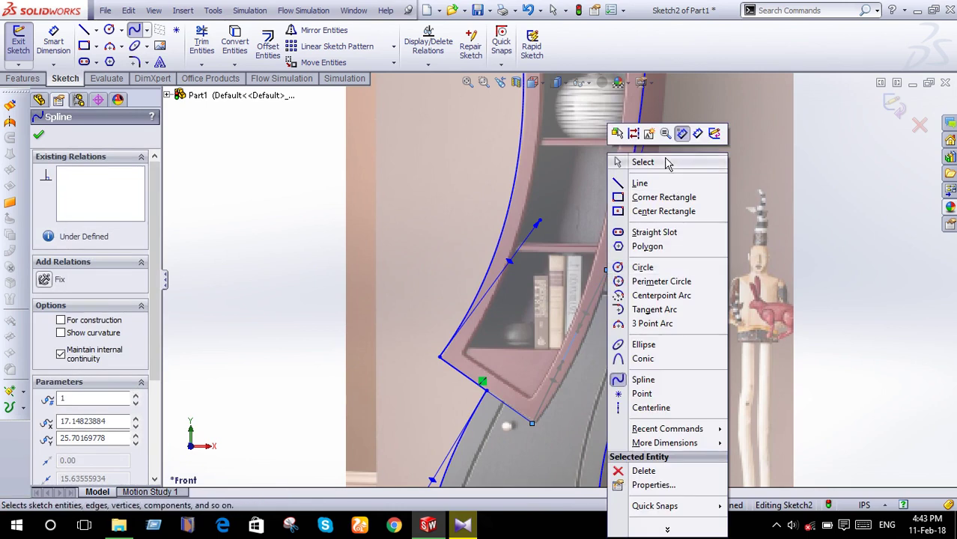
{"action": "left_click", "coordinate": [668, 164]}
{"action": "left_click", "coordinate": [578, 330]}
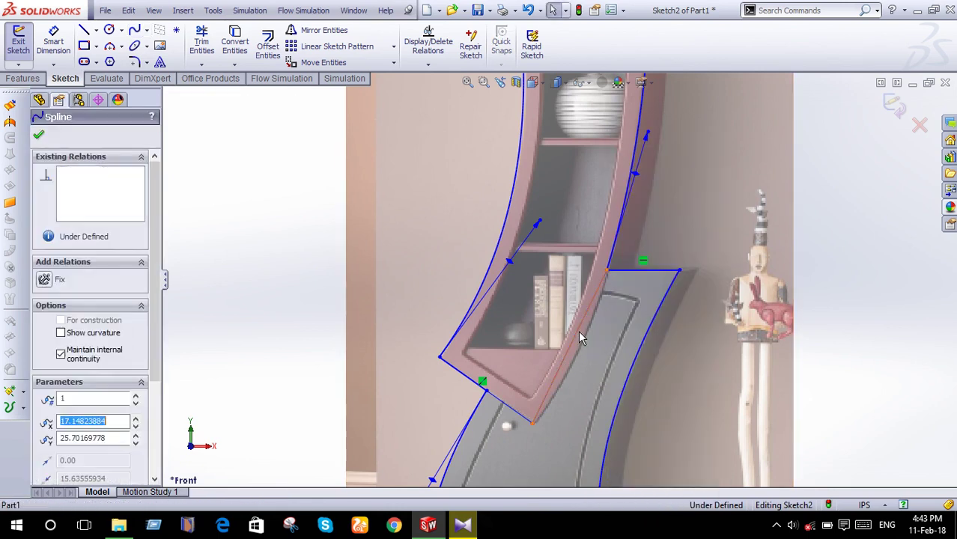
{"action": "left_click_drag", "start_coordinate": [577, 333], "coordinate": [586, 341]}
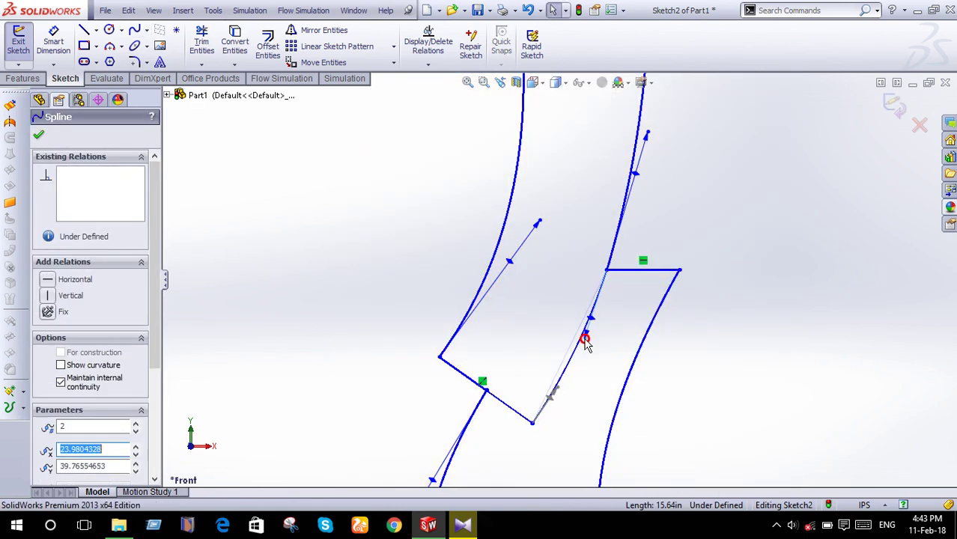
{"action": "left_click", "coordinate": [722, 371]}
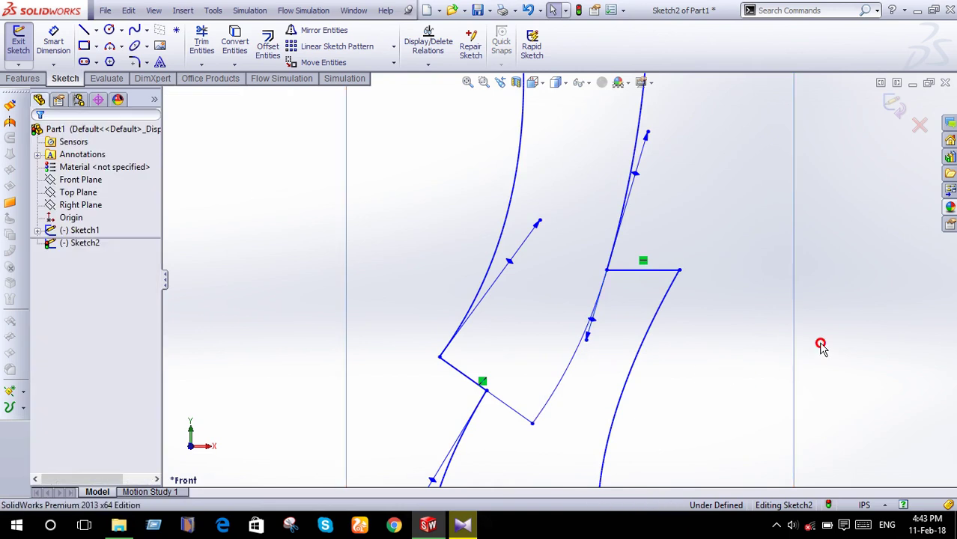
{"action": "scroll", "coordinate": [537, 323], "scroll_direction": "up", "scroll_amount": 3}
{"action": "scroll", "coordinate": [596, 309], "scroll_direction": "down", "scroll_amount": 2}
{"action": "scroll", "coordinate": [597, 309], "scroll_direction": "down", "scroll_amount": 2}
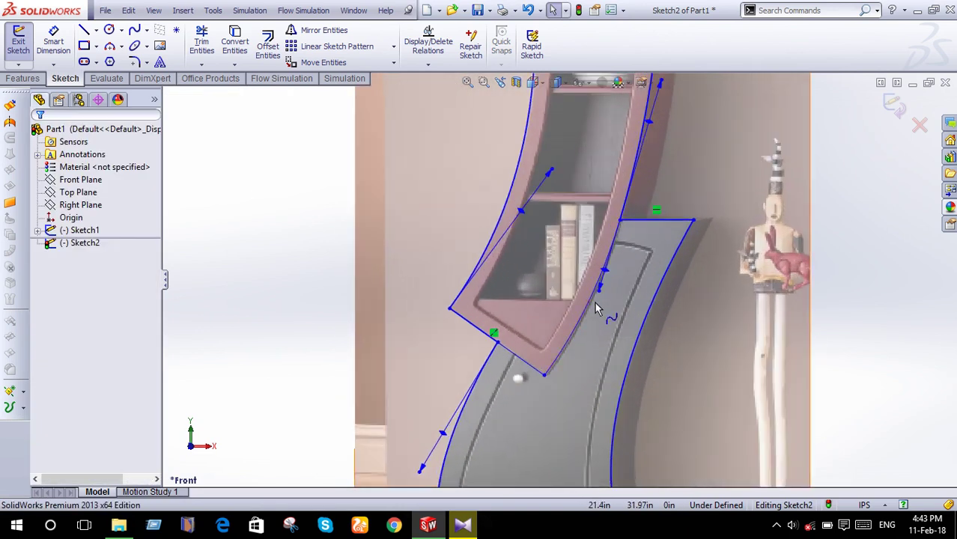
{"action": "left_click", "coordinate": [599, 298]}
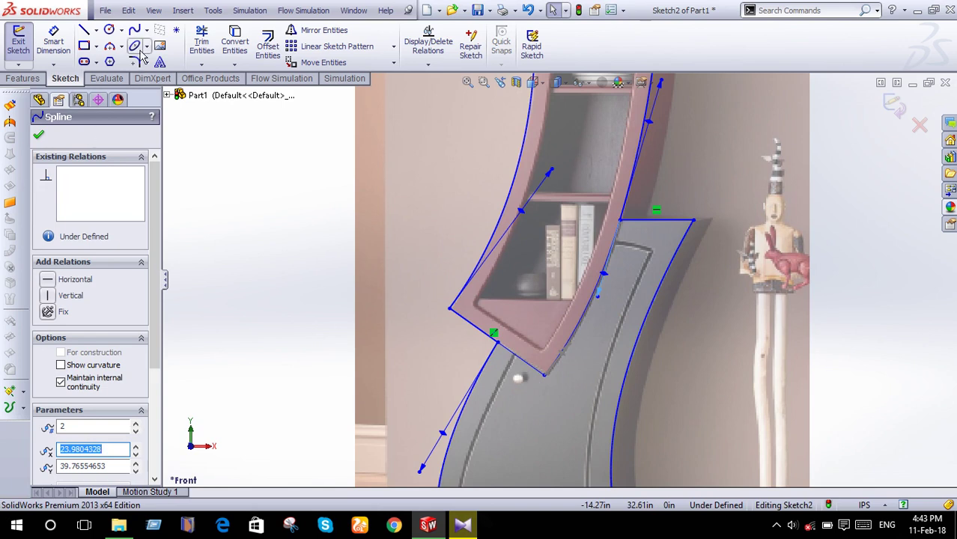
{"action": "scroll", "coordinate": [585, 252], "scroll_direction": "up", "scroll_amount": 3}
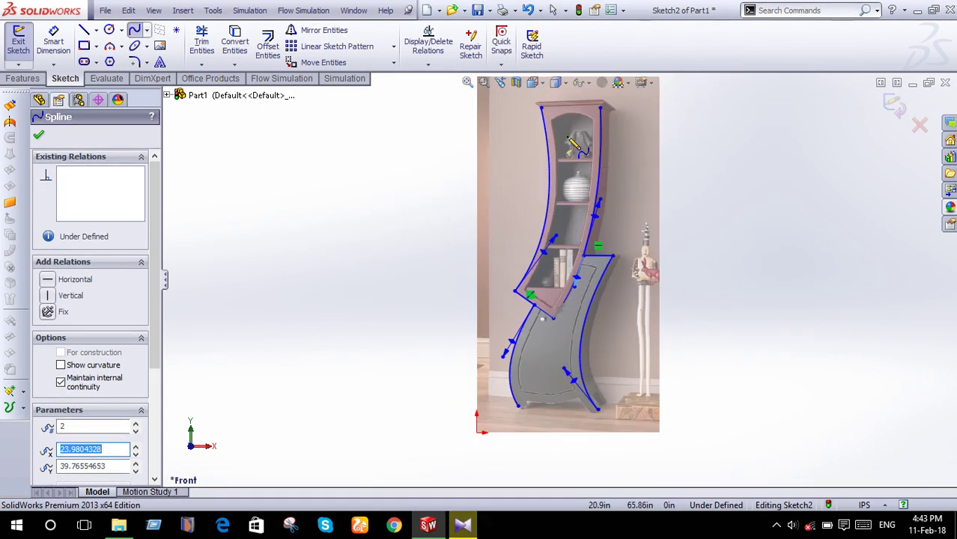
{"action": "scroll", "coordinate": [571, 141], "scroll_direction": "down", "scroll_amount": 2}
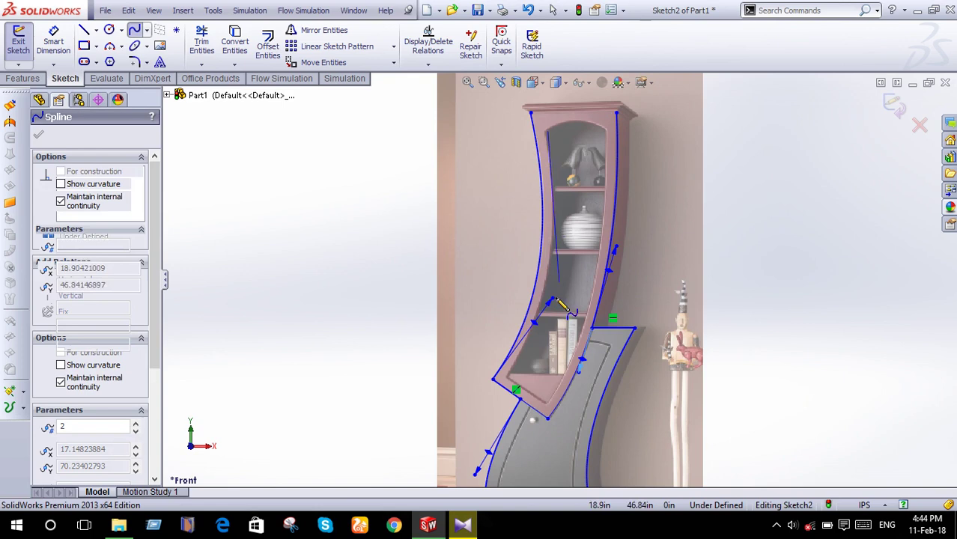
Trace the shelf's inner left edge with a new spline, its top end at the arch corner.
{"action": "left_click", "coordinate": [516, 386]}
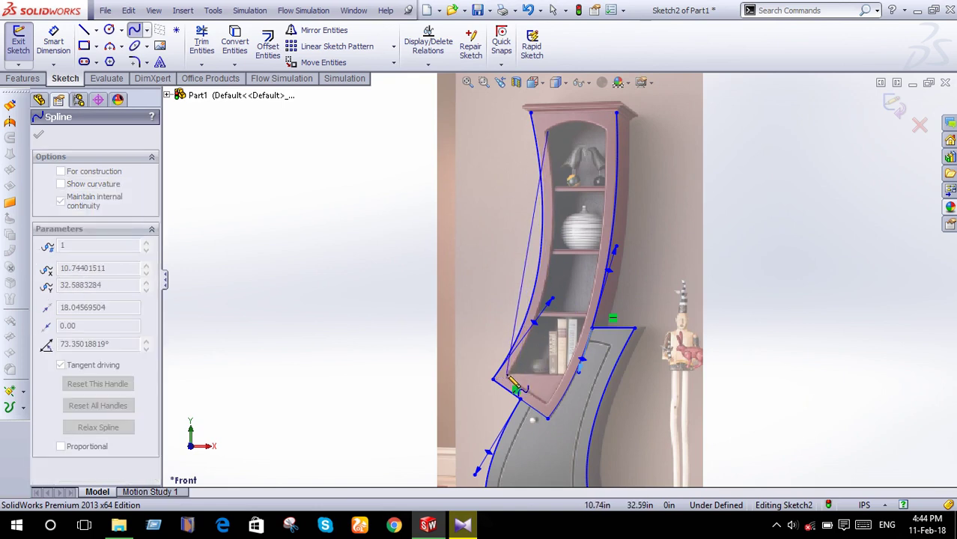
{"action": "scroll", "coordinate": [515, 385], "scroll_direction": "down", "scroll_amount": 3}
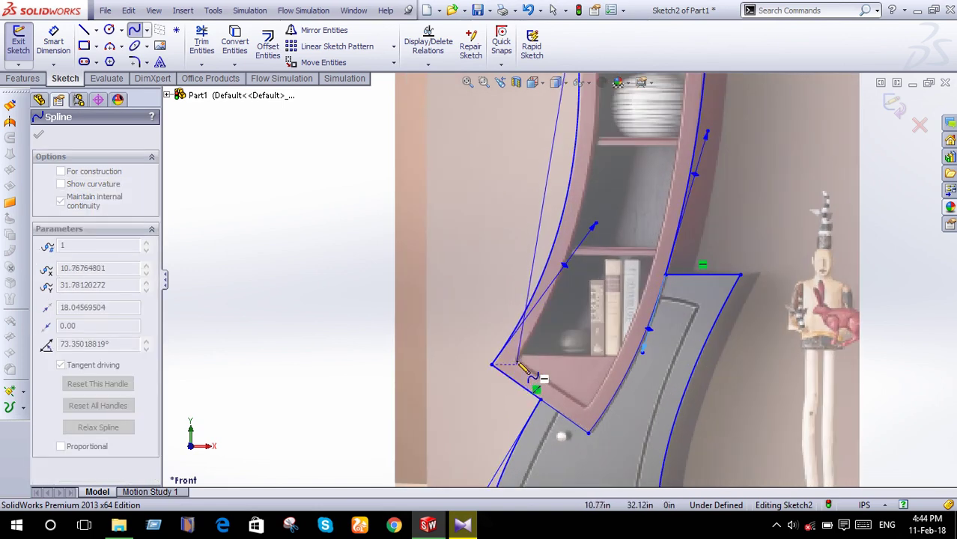
{"action": "right_click", "coordinate": [515, 172]}
{"action": "left_click", "coordinate": [582, 188]}
{"action": "scroll", "coordinate": [582, 192], "scroll_direction": "up", "scroll_amount": 2}
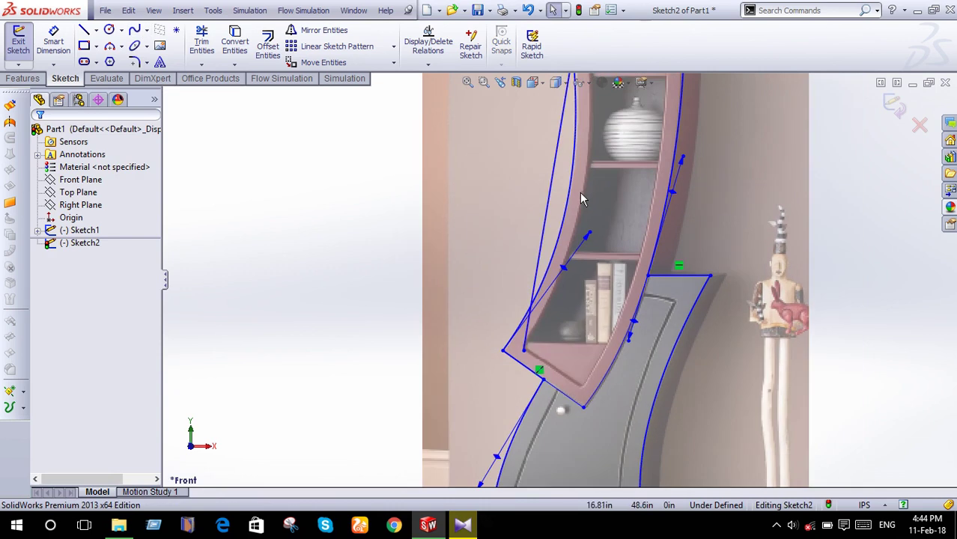
{"action": "scroll", "coordinate": [582, 199], "scroll_direction": "up", "scroll_amount": 2}
{"action": "left_click", "coordinate": [554, 210]}
{"action": "left_click_drag", "start_coordinate": [558, 191], "coordinate": [595, 199]}
{"action": "scroll", "coordinate": [568, 146], "scroll_direction": "down", "scroll_amount": 2}
{"action": "scroll", "coordinate": [570, 143], "scroll_direction": "down", "scroll_amount": 3}
{"action": "left_click_drag", "start_coordinate": [548, 152], "coordinate": [543, 153]}
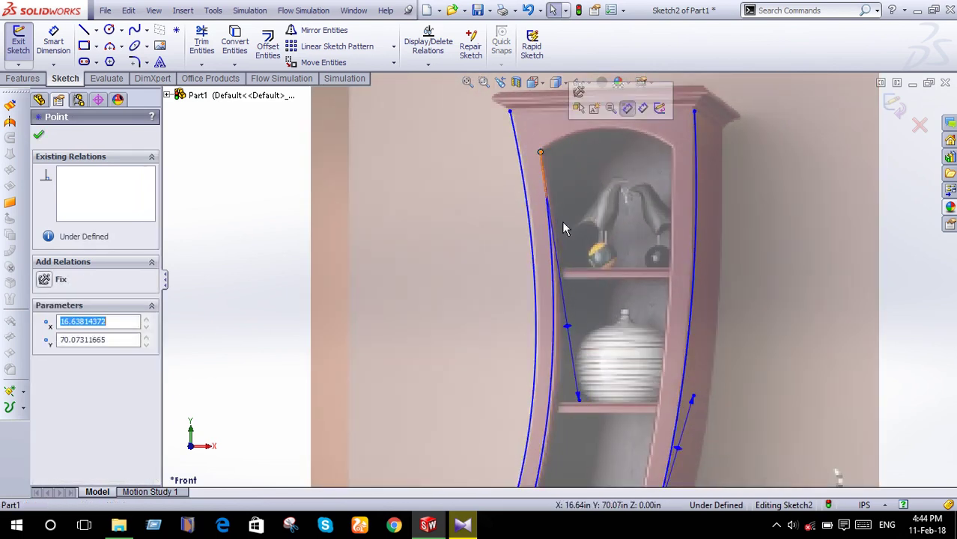
Pull a point of the outer curve left onto the shelf edge.
{"action": "scroll", "coordinate": [582, 293], "scroll_direction": "up", "scroll_amount": 1}
{"action": "scroll", "coordinate": [578, 365], "scroll_direction": "up", "scroll_amount": 2}
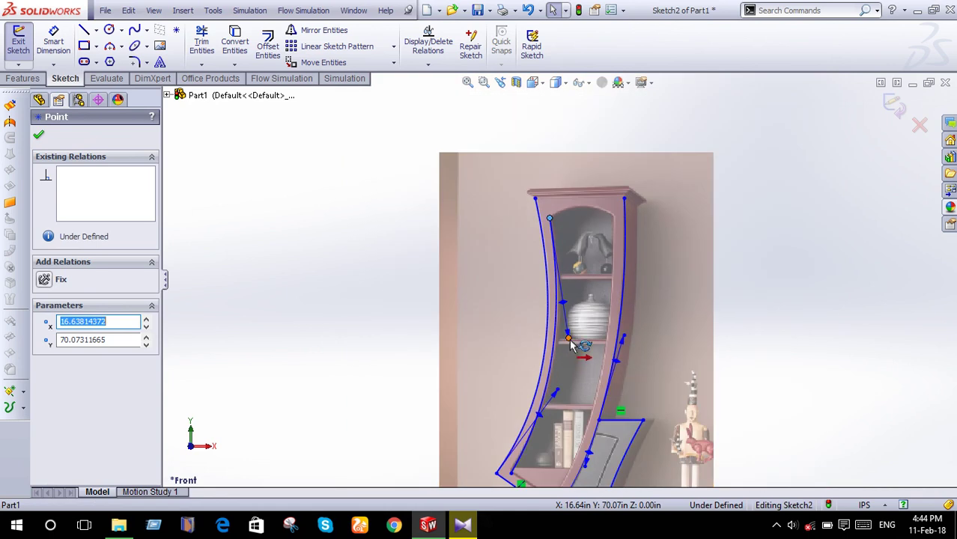
{"action": "left_click", "coordinate": [569, 340]}
{"action": "key", "text": "Escape"}
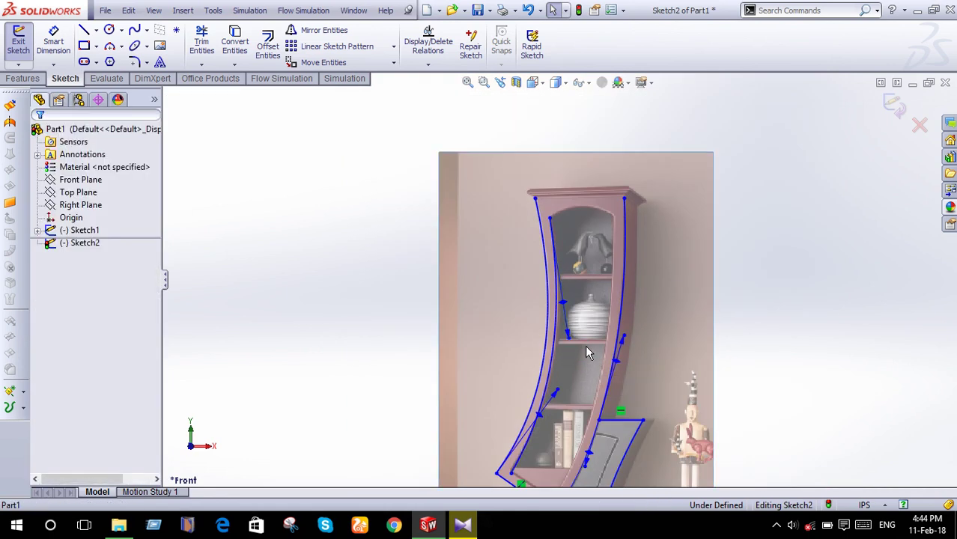
{"action": "scroll", "coordinate": [558, 342], "scroll_direction": "down", "scroll_amount": 2}
{"action": "scroll", "coordinate": [560, 343], "scroll_direction": "down", "scroll_amount": 2}
{"action": "left_click", "coordinate": [571, 329]}
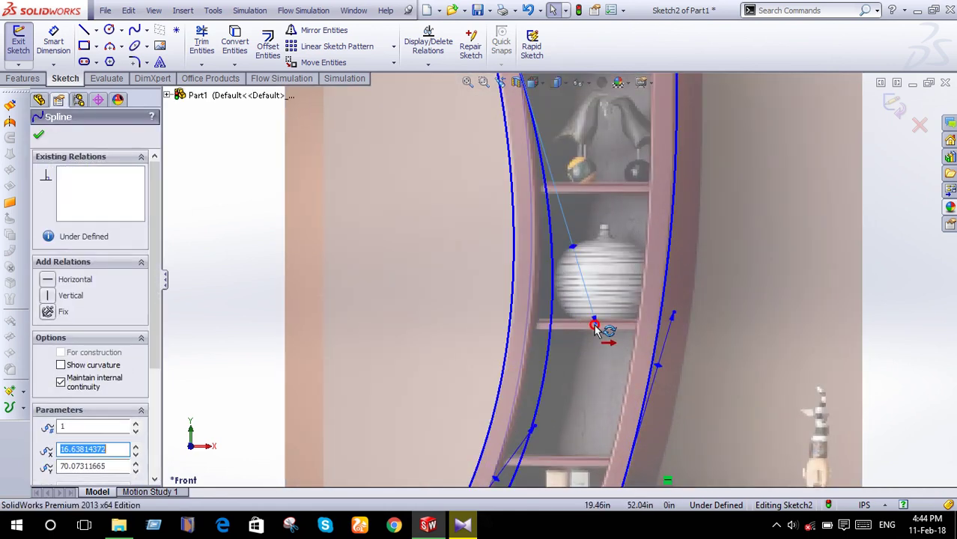
{"action": "left_click_drag", "start_coordinate": [571, 330], "coordinate": [563, 330]}
{"action": "scroll", "coordinate": [563, 330], "scroll_direction": "up", "scroll_amount": 2}
{"action": "scroll", "coordinate": [564, 329], "scroll_direction": "up", "scroll_amount": 2}
Trace the bookcase's inner curved edge with a new spline from the bottom corner to the top.
{"action": "left_click", "coordinate": [135, 31]}
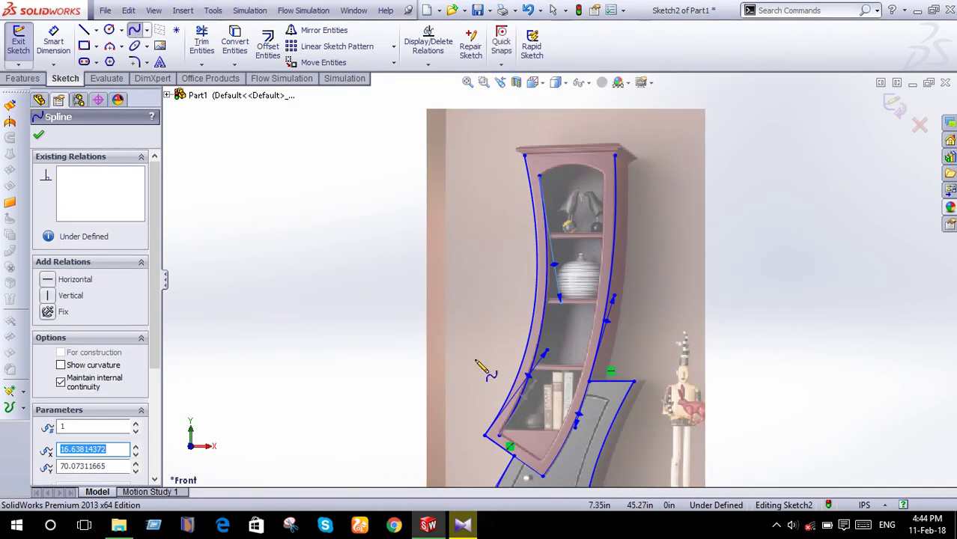
{"action": "left_click", "coordinate": [545, 469]}
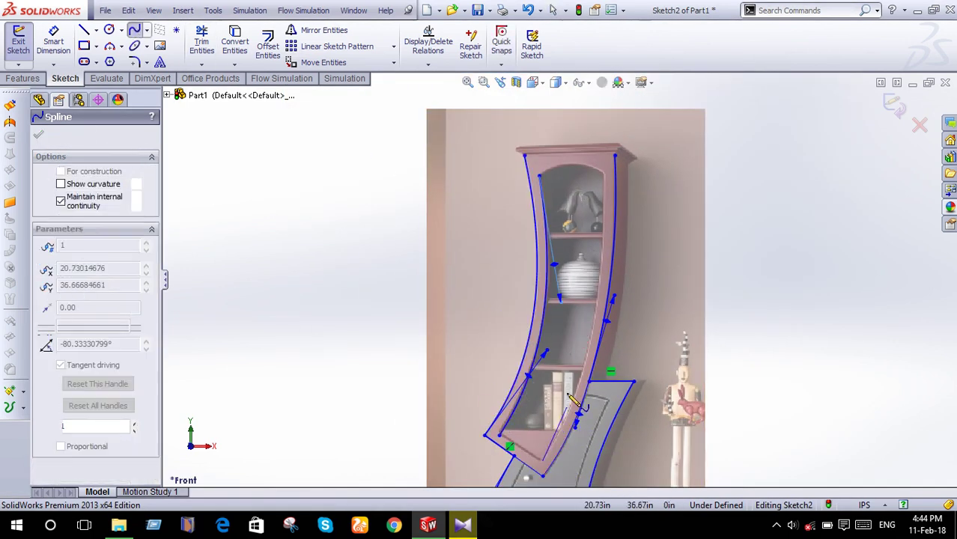
{"action": "double_click", "coordinate": [606, 177]}
{"action": "right_click", "coordinate": [605, 154]}
{"action": "left_click", "coordinate": [640, 163]}
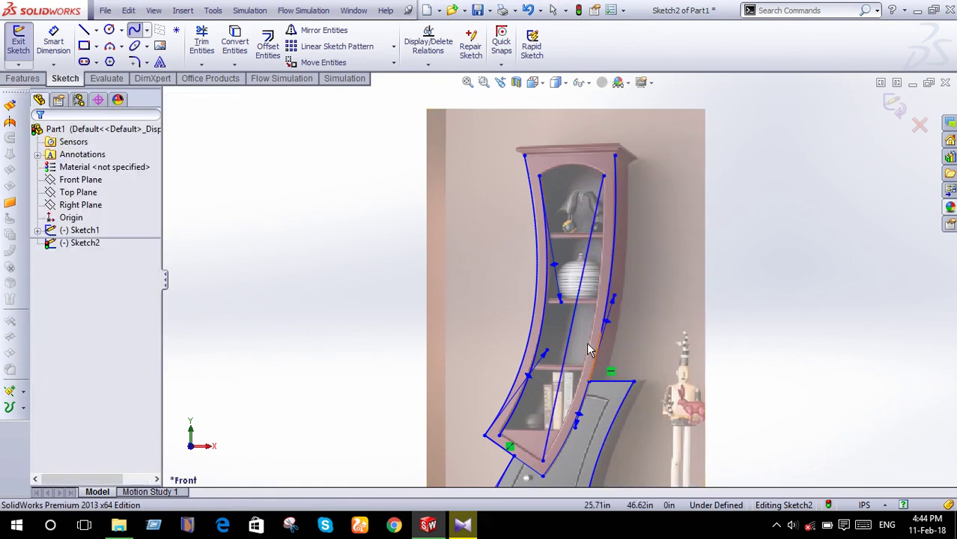
{"action": "left_click", "coordinate": [572, 320]}
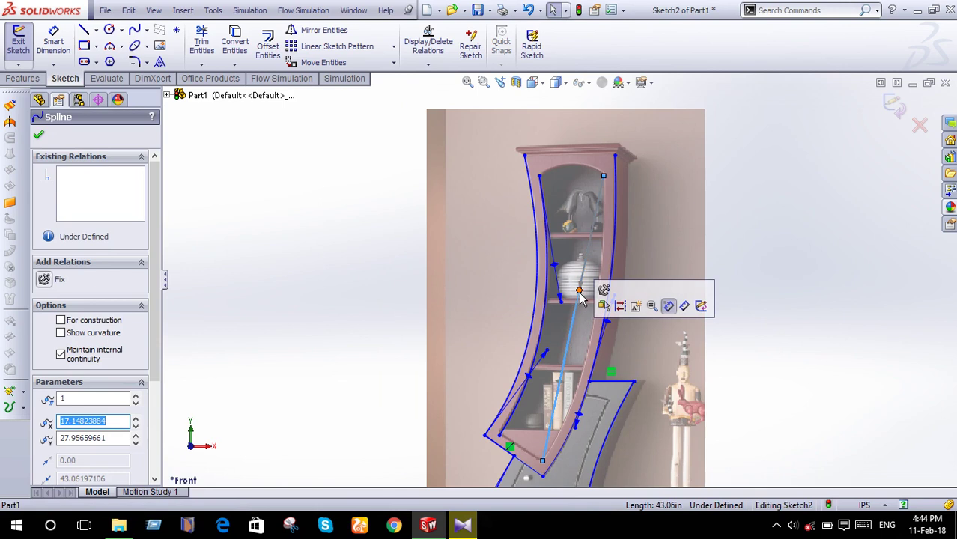
{"action": "left_click_drag", "start_coordinate": [606, 319], "coordinate": [608, 321]}
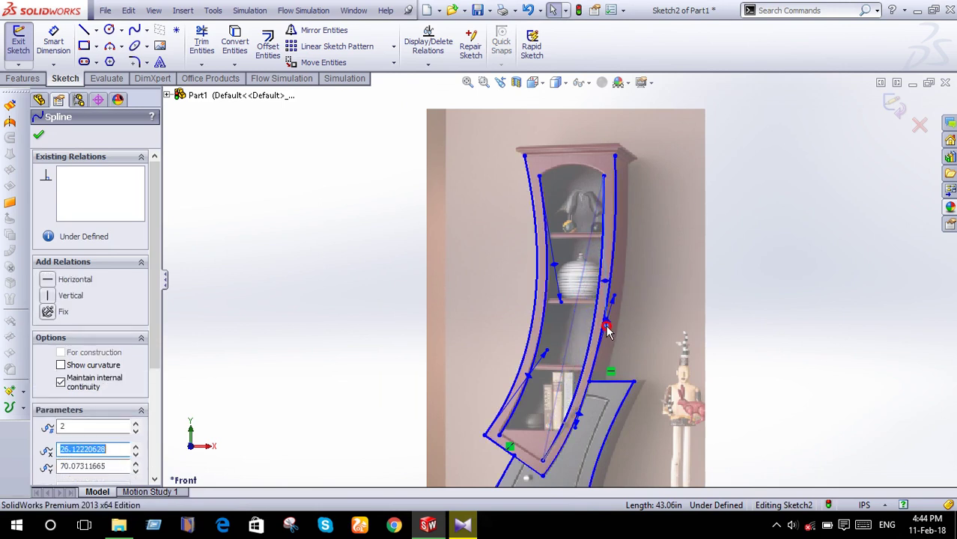
Close the inner bottom edge with a 7 in line and nudge its corner point into place.
{"action": "left_click", "coordinate": [85, 30]}
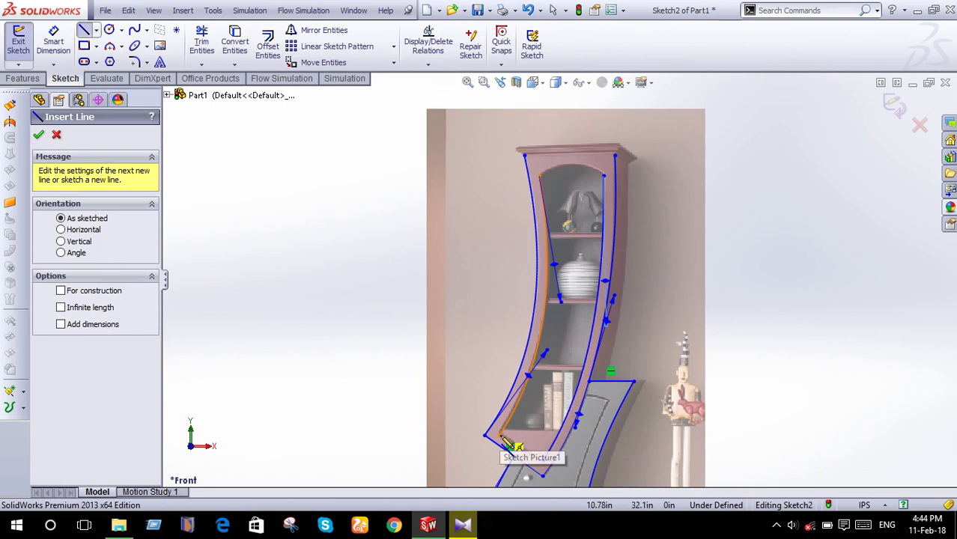
{"action": "left_click", "coordinate": [485, 434]}
{"action": "scroll", "coordinate": [539, 458], "scroll_direction": "up", "scroll_amount": 2}
{"action": "scroll", "coordinate": [547, 462], "scroll_direction": "up", "scroll_amount": 2}
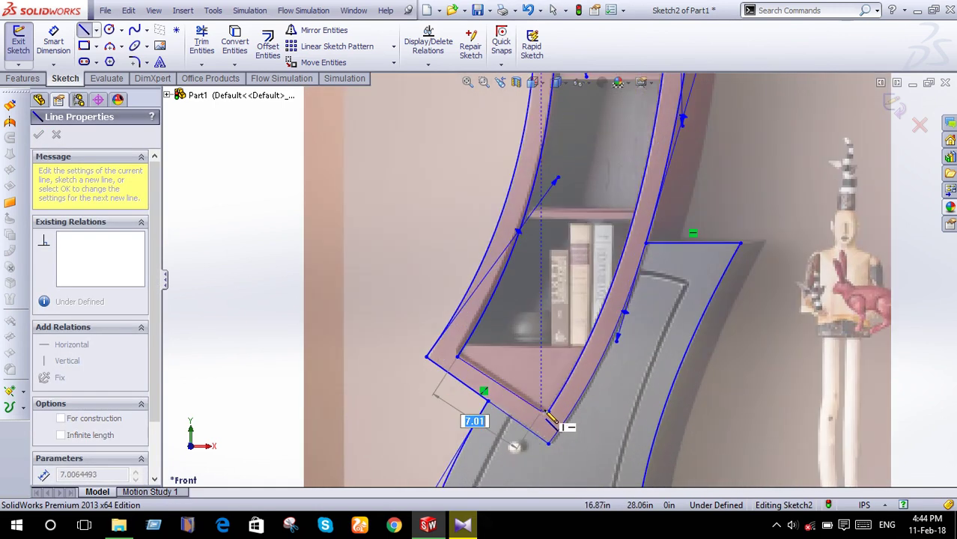
{"action": "left_click", "coordinate": [549, 411]}
{"action": "right_click", "coordinate": [548, 165]}
{"action": "left_click", "coordinate": [588, 176]}
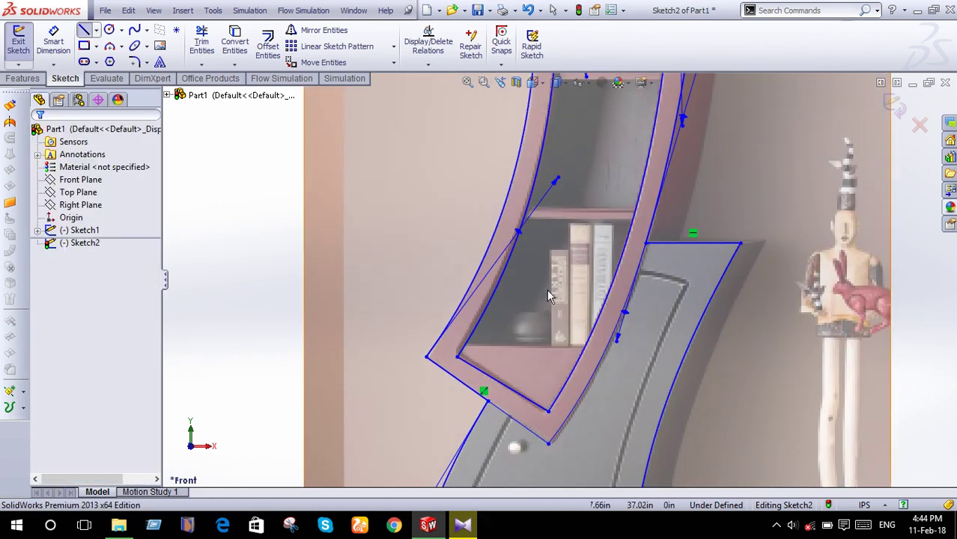
{"action": "left_click", "coordinate": [461, 354]}
{"action": "left_click_drag", "start_coordinate": [463, 353], "coordinate": [460, 355]}
{"action": "key", "text": "f"}
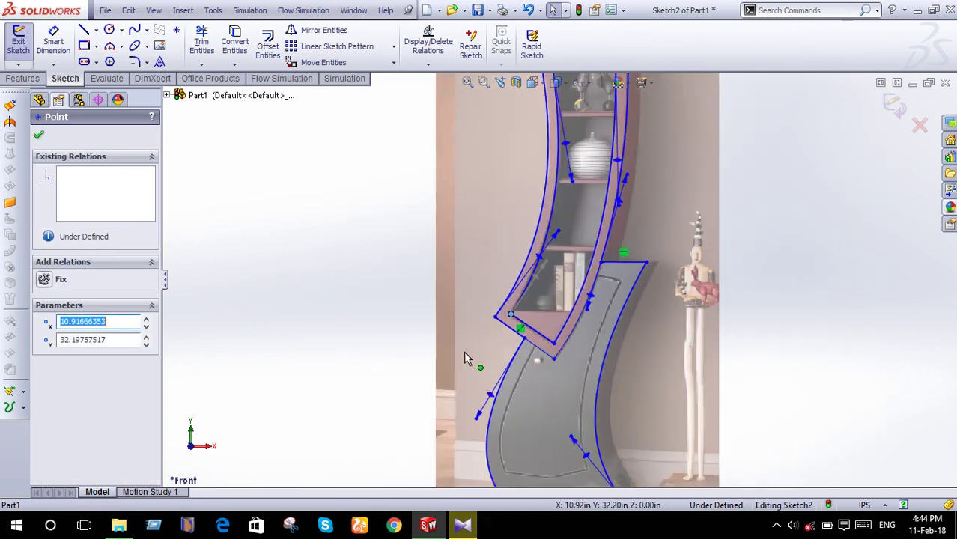
Draw a three-point arc forming the arched top of the upper shelf opening.
{"action": "left_click", "coordinate": [110, 41]}
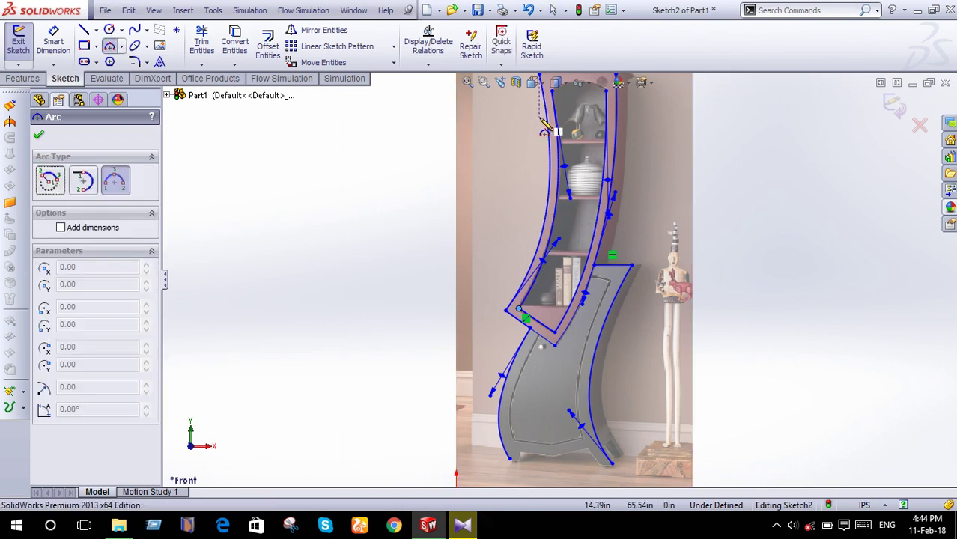
{"action": "scroll", "coordinate": [576, 183], "scroll_direction": "up", "scroll_amount": 1}
{"action": "scroll", "coordinate": [509, 312], "scroll_direction": "down", "scroll_amount": 4}
{"action": "left_click_drag", "start_coordinate": [510, 311], "coordinate": [601, 313]}
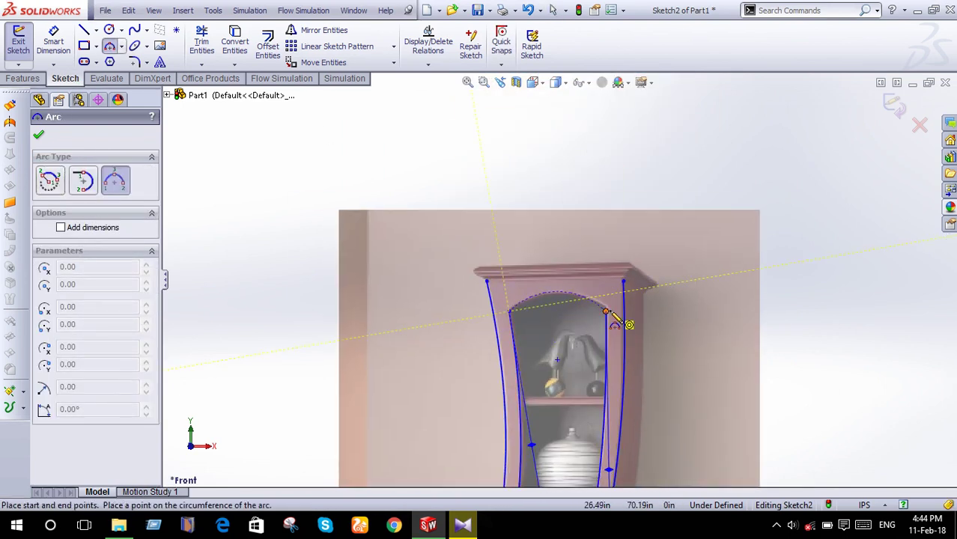
{"action": "left_click", "coordinate": [567, 304]}
{"action": "right_click", "coordinate": [560, 150]}
{"action": "left_click", "coordinate": [608, 160]}
Draw a 13.89 in straight line across the bookcase's outer top edge.
{"action": "key", "text": "l"}
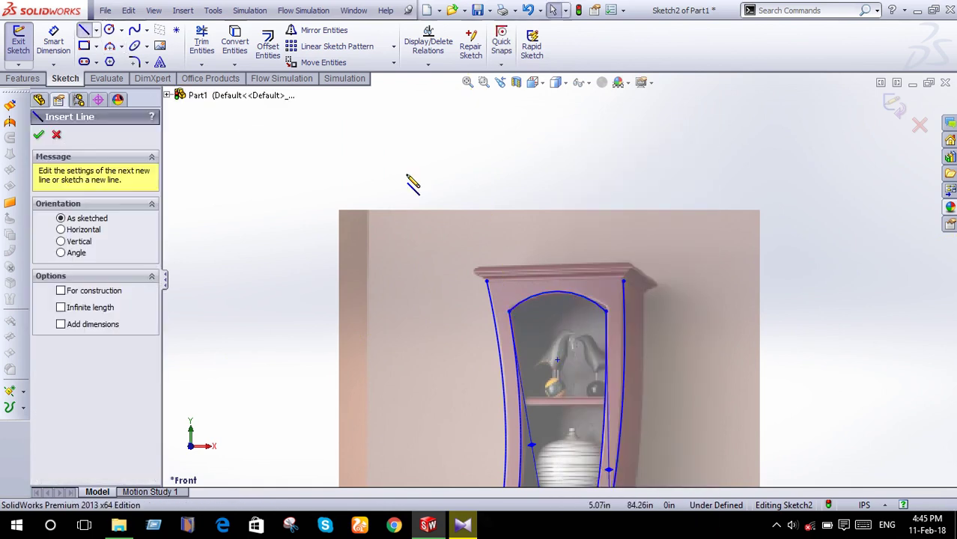
{"action": "left_click", "coordinate": [487, 281]}
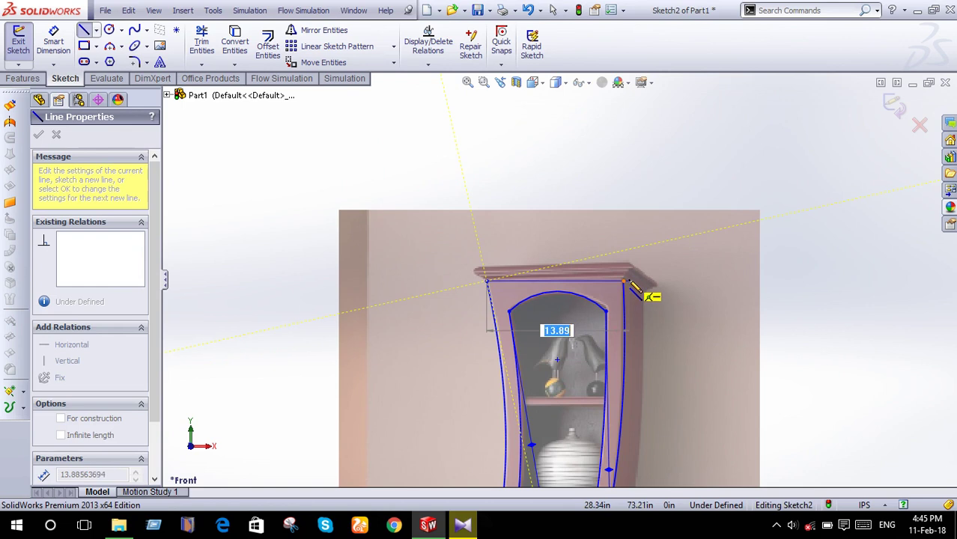
{"action": "left_click", "coordinate": [623, 282]}
{"action": "right_click", "coordinate": [624, 168]}
{"action": "left_click", "coordinate": [650, 178]}
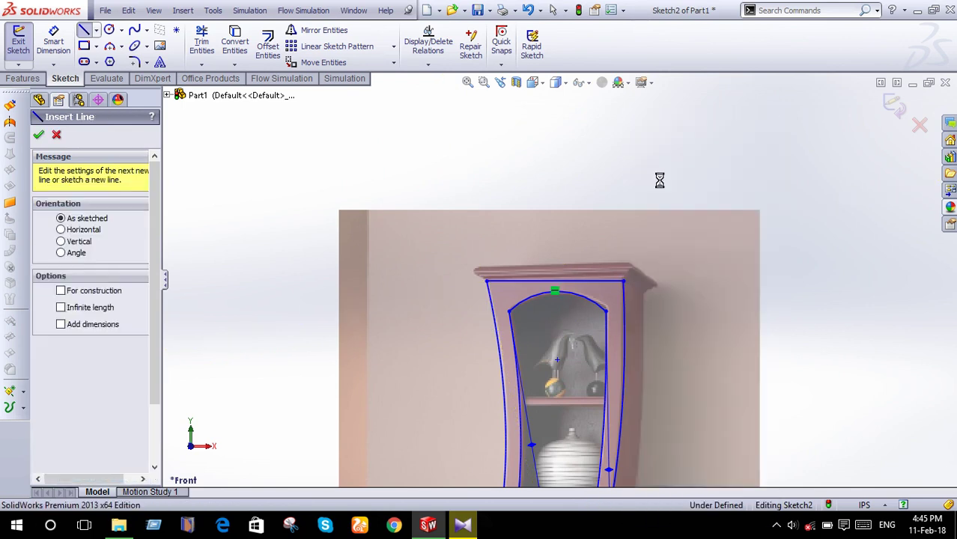
{"action": "key", "text": "z"}
{"action": "scroll", "coordinate": [535, 279], "scroll_direction": "up", "scroll_amount": 5}
{"action": "scroll", "coordinate": [538, 380], "scroll_direction": "down", "scroll_amount": 4}
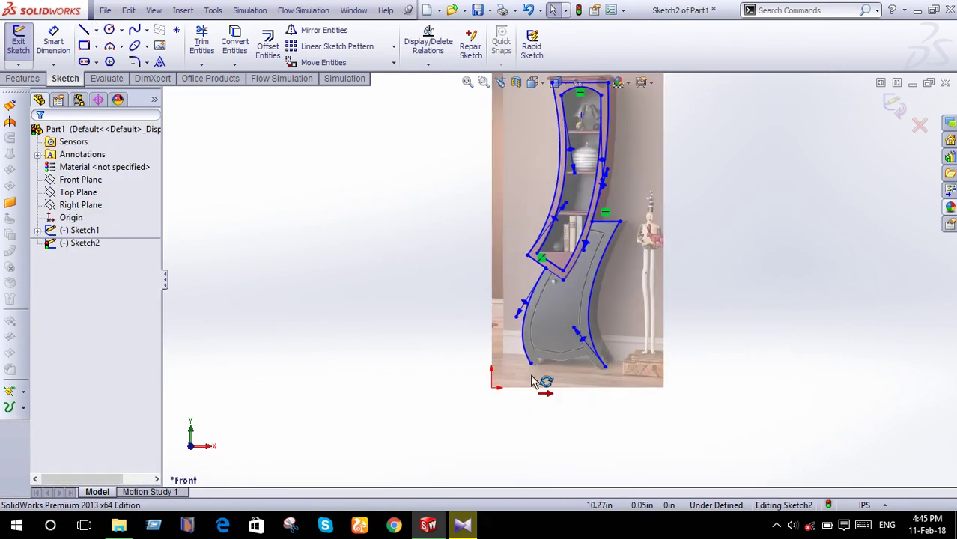
{"action": "left_click", "coordinate": [86, 33]}
{"action": "scroll", "coordinate": [524, 365], "scroll_direction": "down", "scroll_amount": 2}
Trace the lower cabinet's base outline with line segments from the right foot to the left foot.
{"action": "scroll", "coordinate": [535, 362], "scroll_direction": "down", "scroll_amount": 1}
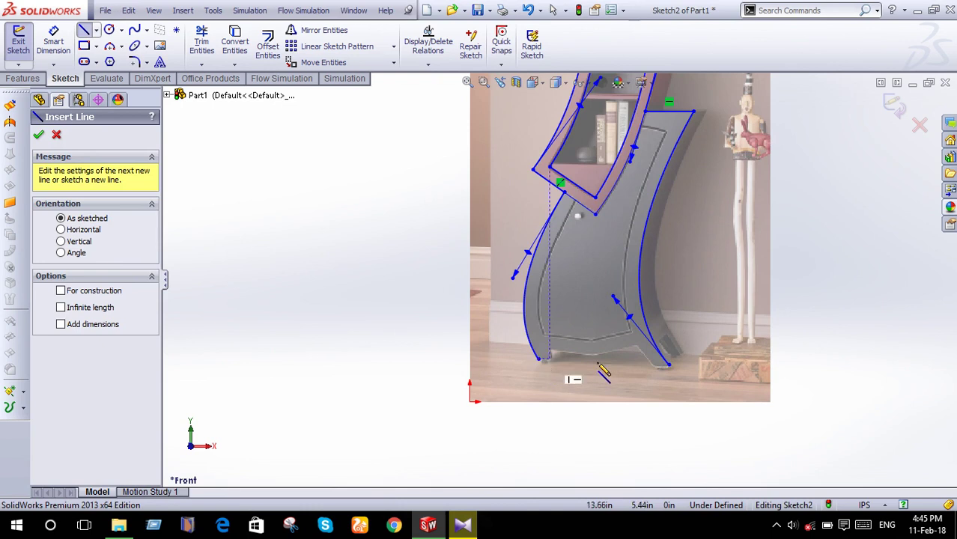
{"action": "left_click", "coordinate": [671, 364]}
{"action": "scroll", "coordinate": [659, 371], "scroll_direction": "down", "scroll_amount": 2}
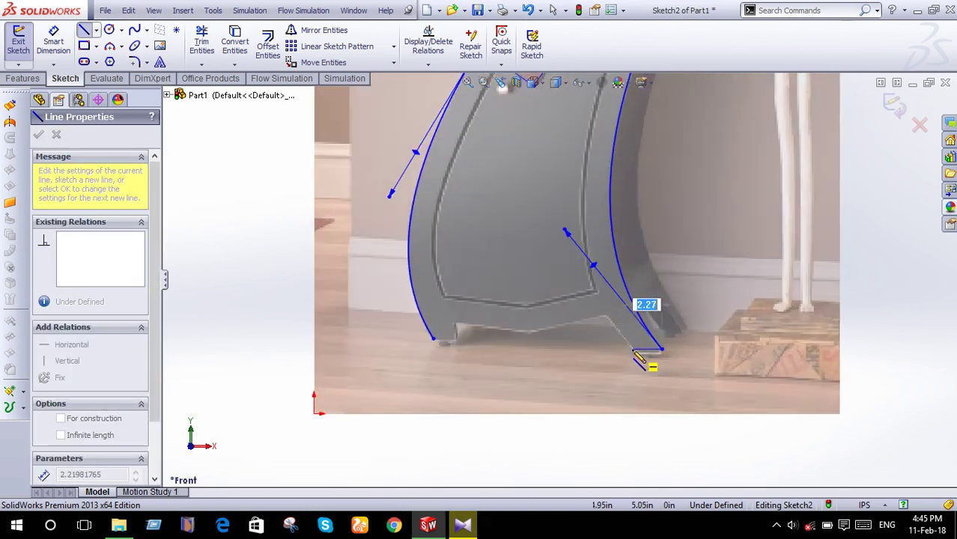
{"action": "left_click", "coordinate": [647, 349]}
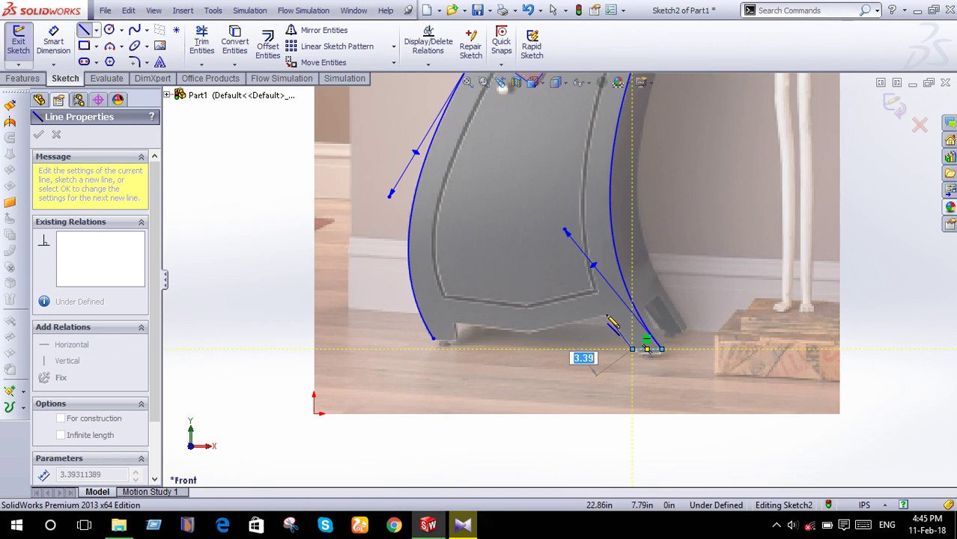
{"action": "left_click", "coordinate": [606, 313]}
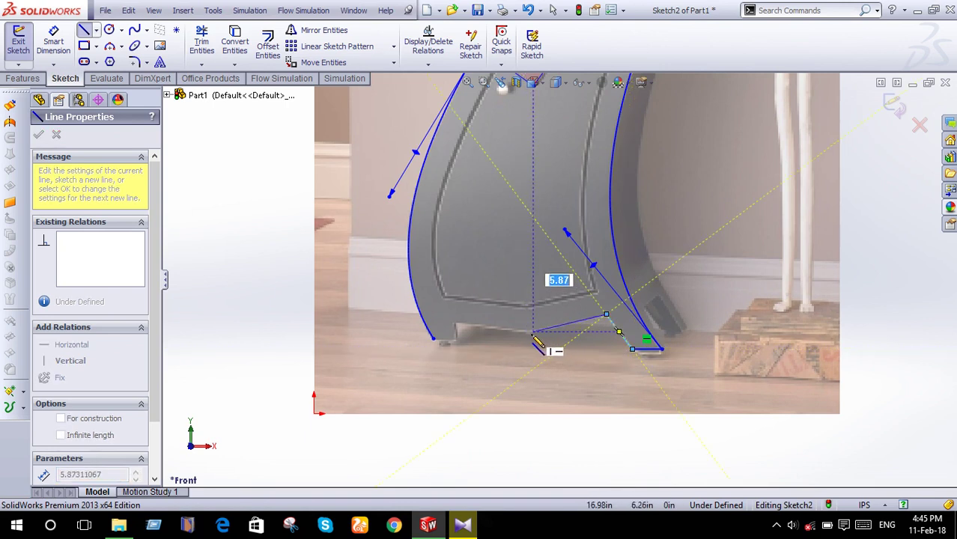
{"action": "left_click", "coordinate": [534, 331]}
{"action": "left_click", "coordinate": [454, 324]}
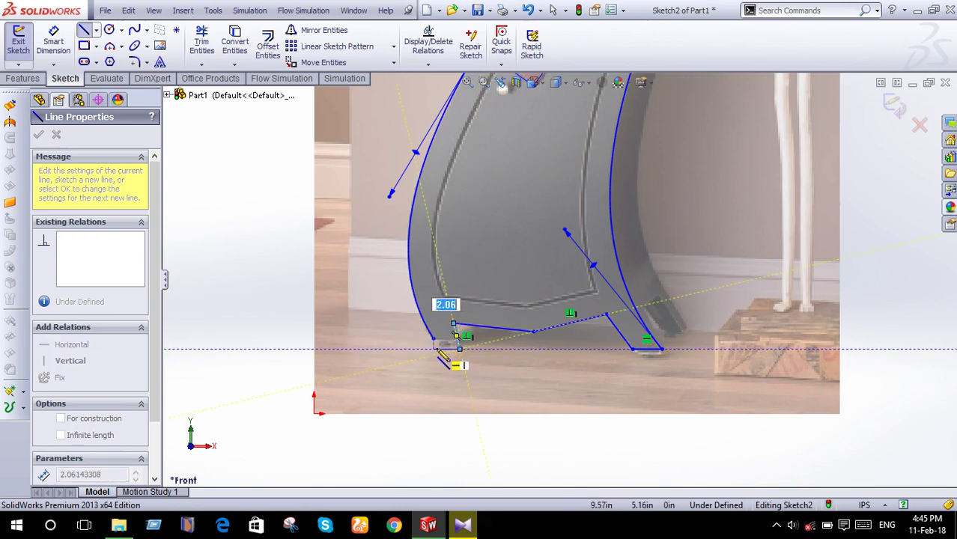
{"action": "left_click", "coordinate": [452, 343]}
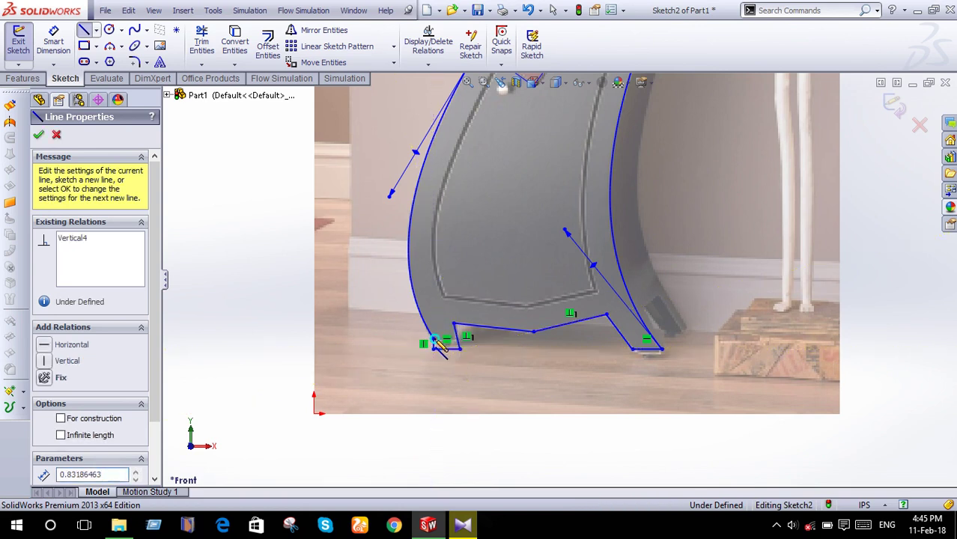
{"action": "right_click", "coordinate": [436, 343]}
{"action": "left_click", "coordinate": [485, 182]}
Extend a short line from the left foot's corner along the curve.
{"action": "scroll", "coordinate": [422, 354], "scroll_direction": "down", "scroll_amount": 2}
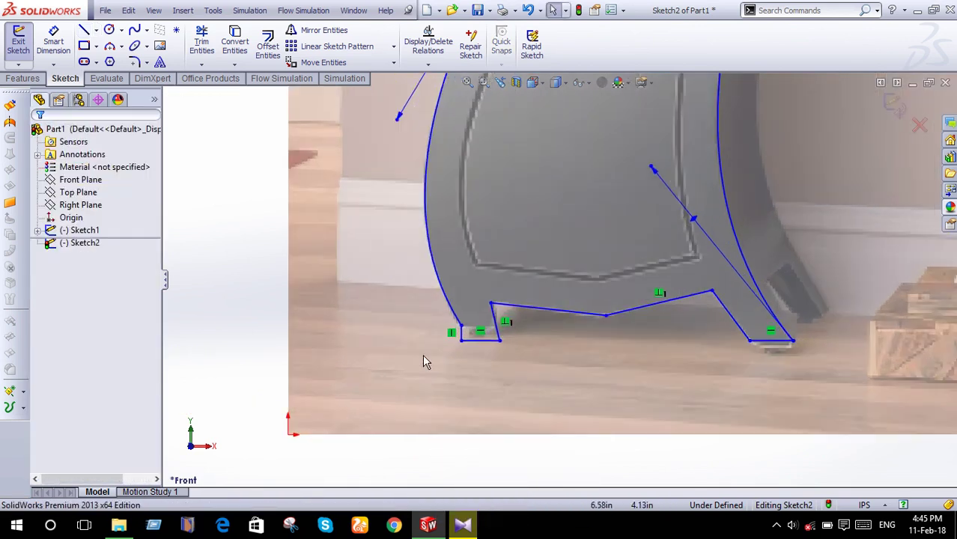
{"action": "scroll", "coordinate": [472, 321], "scroll_direction": "down", "scroll_amount": 2}
{"action": "scroll", "coordinate": [565, 290], "scroll_direction": "down", "scroll_amount": 2}
{"action": "left_click", "coordinate": [538, 308]}
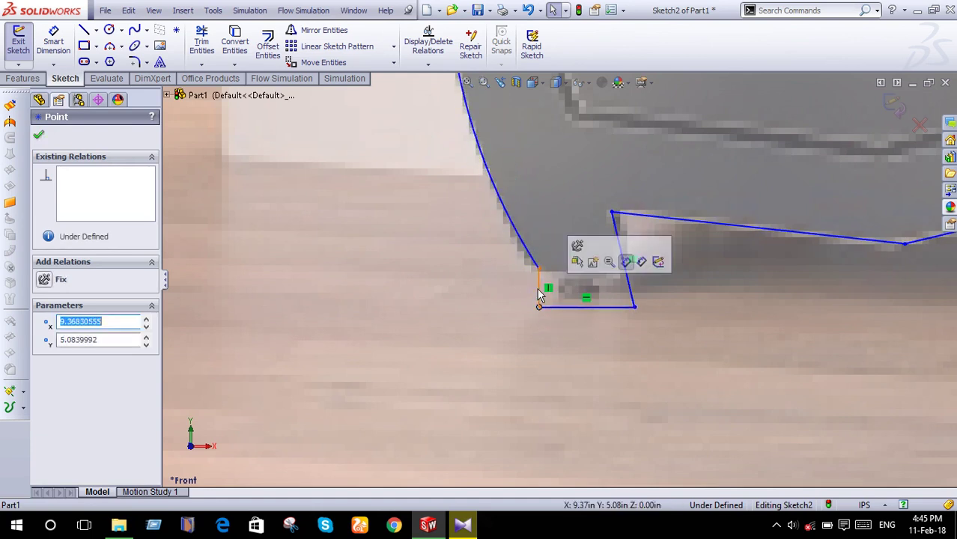
{"action": "left_click", "coordinate": [537, 287]}
{"action": "key", "text": "Escape"}
{"action": "scroll", "coordinate": [537, 248], "scroll_direction": "up", "scroll_amount": 1}
{"action": "scroll", "coordinate": [537, 248], "scroll_direction": "up", "scroll_amount": 2}
{"action": "scroll", "coordinate": [537, 248], "scroll_direction": "up", "scroll_amount": 1}
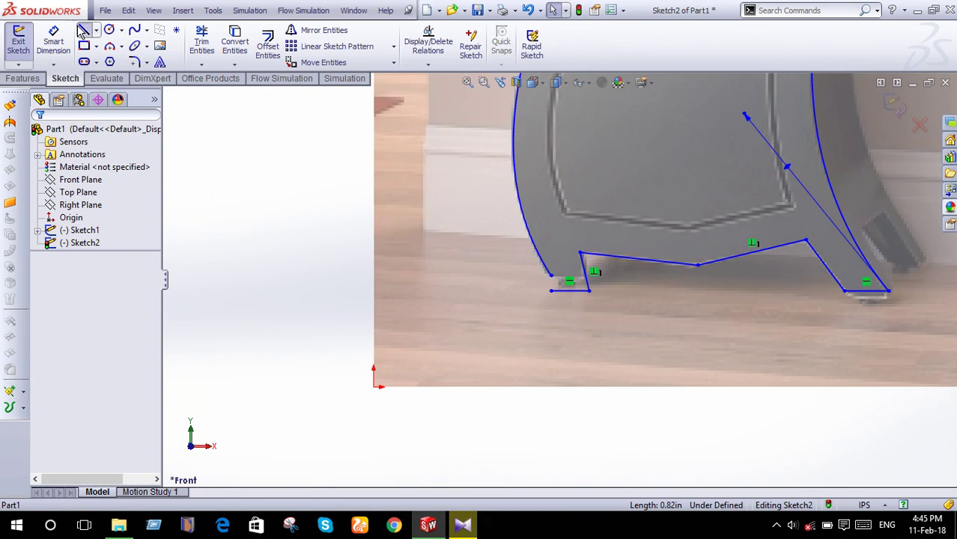
{"action": "left_click", "coordinate": [82, 30]}
{"action": "left_click", "coordinate": [552, 276]}
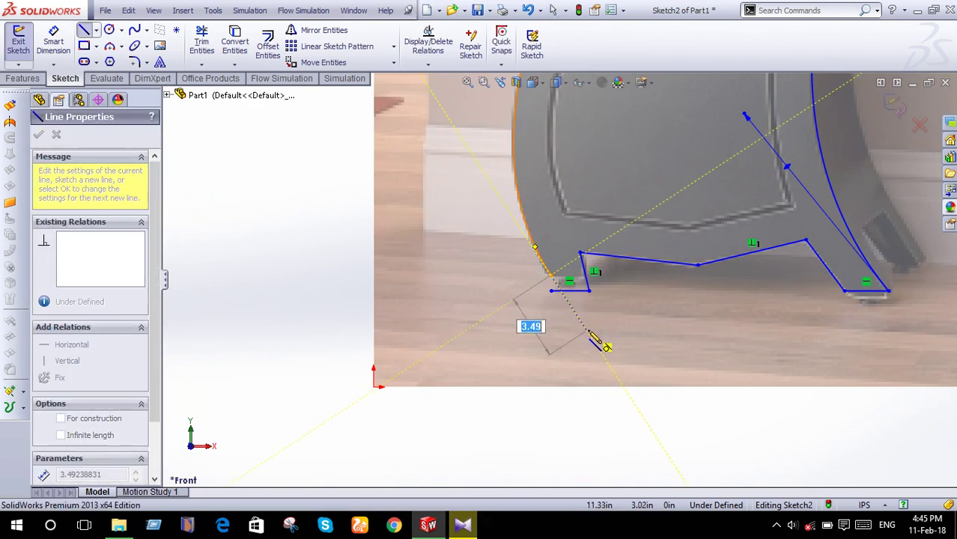
{"action": "right_click", "coordinate": [586, 330]}
{"action": "left_click", "coordinate": [644, 131]}
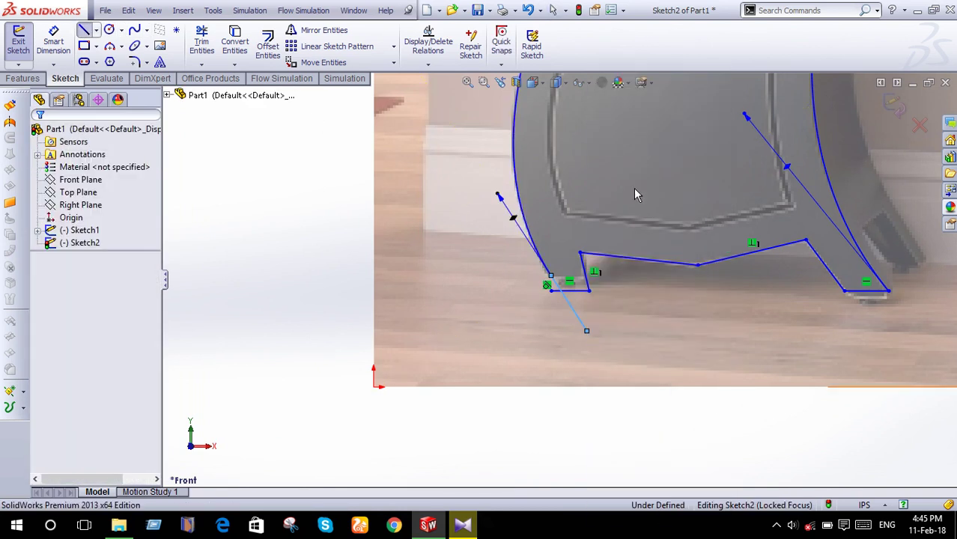
Trim the stray segments from the base outline with Trim Entities.
{"action": "left_click", "coordinate": [201, 41]}
{"action": "scroll", "coordinate": [571, 304], "scroll_direction": "down", "scroll_amount": 1}
{"action": "scroll", "coordinate": [587, 299], "scroll_direction": "down", "scroll_amount": 3}
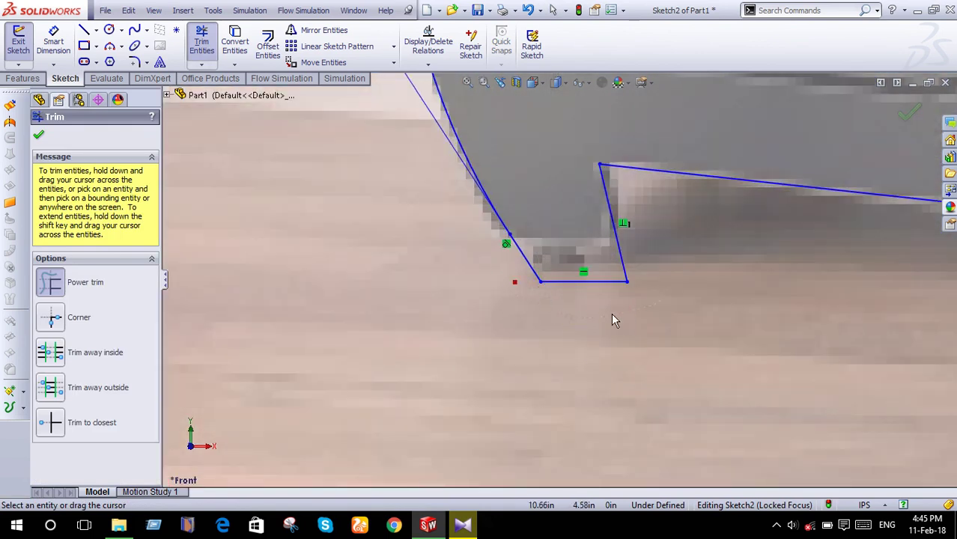
{"action": "scroll", "coordinate": [612, 320], "scroll_direction": "up", "scroll_amount": 2}
{"action": "scroll", "coordinate": [612, 320], "scroll_direction": "up", "scroll_amount": 2}
{"action": "scroll", "coordinate": [612, 320], "scroll_direction": "up", "scroll_amount": 2}
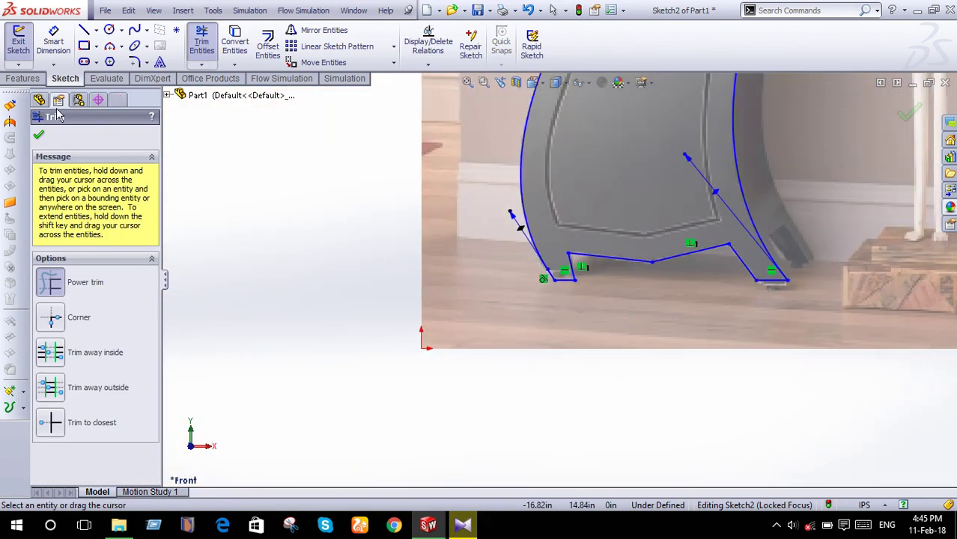
{"action": "left_click", "coordinate": [39, 137]}
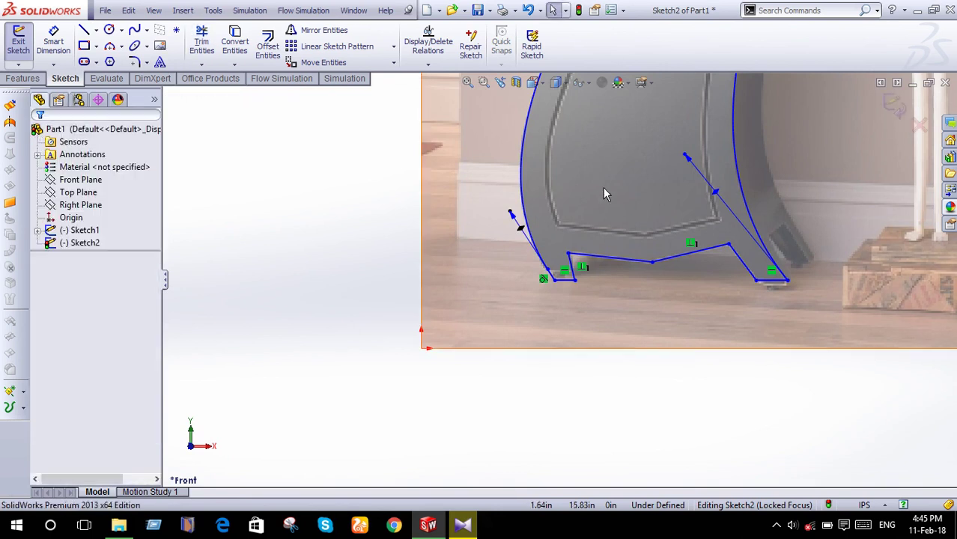
Drag the left foot's corner point to reshape the foot.
{"action": "scroll", "coordinate": [574, 272], "scroll_direction": "down", "scroll_amount": 3}
{"action": "scroll", "coordinate": [525, 314], "scroll_direction": "down", "scroll_amount": 2}
{"action": "left_click", "coordinate": [501, 325]}
{"action": "left_click_drag", "start_coordinate": [503, 328], "coordinate": [507, 327]}
{"action": "left_click", "coordinate": [511, 346]}
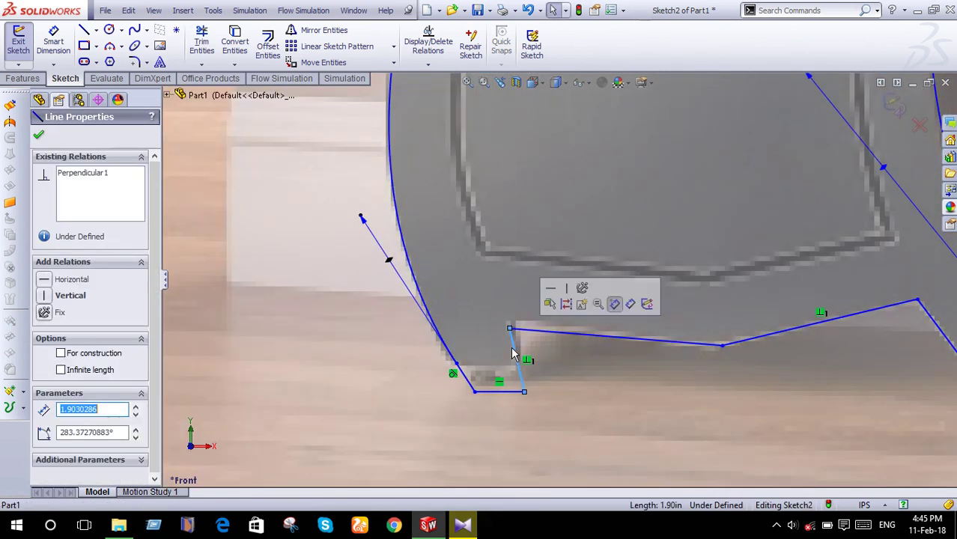
{"action": "key", "text": "Escape"}
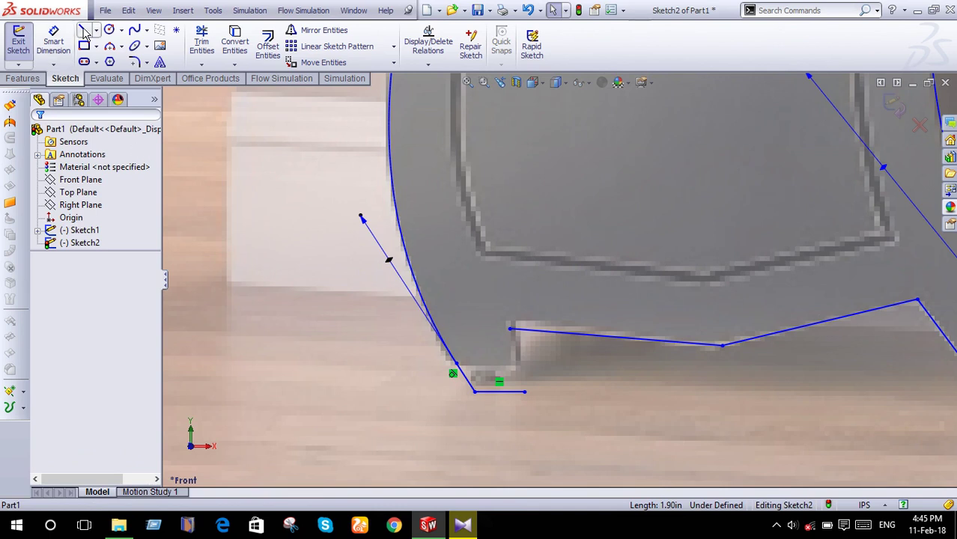
Draw a 1.90 in line from the foot's inner corner to its base, closing the left foot.
{"action": "left_click", "coordinate": [84, 30]}
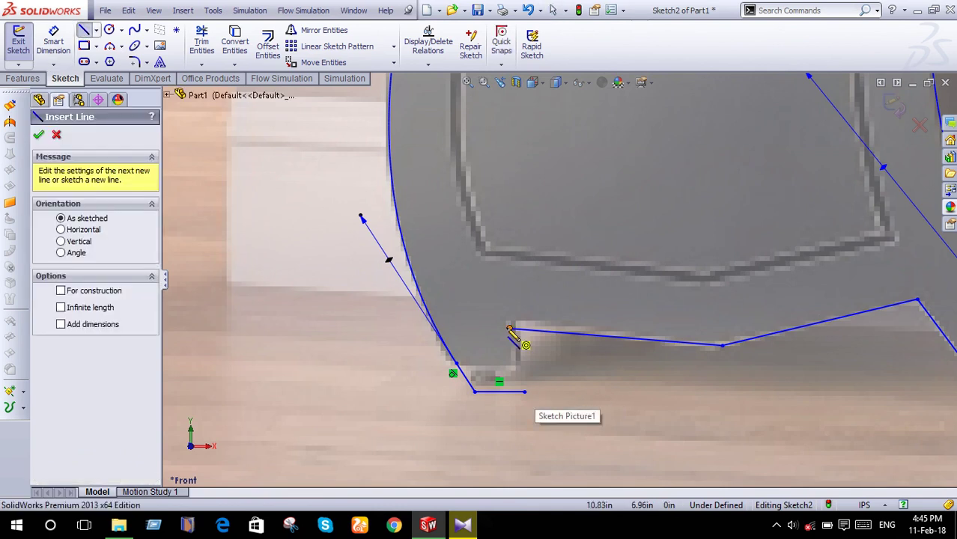
{"action": "left_click", "coordinate": [510, 329]}
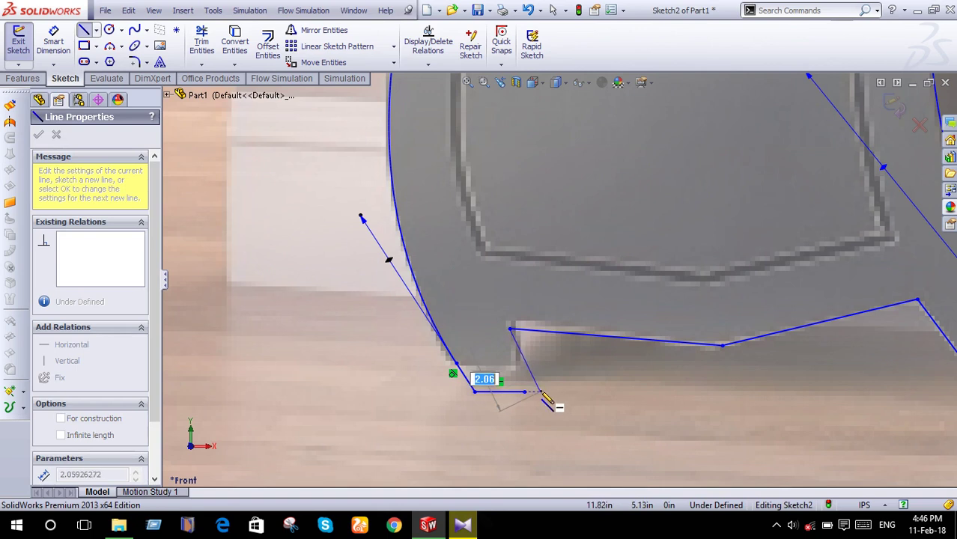
{"action": "left_click", "coordinate": [533, 392]}
{"action": "right_click", "coordinate": [529, 398]}
{"action": "left_click", "coordinate": [570, 183]}
{"action": "scroll", "coordinate": [261, 145], "scroll_direction": "up", "scroll_amount": 3}
{"action": "scroll", "coordinate": [261, 145], "scroll_direction": "up", "scroll_amount": 2}
{"action": "left_click", "coordinate": [134, 29]}
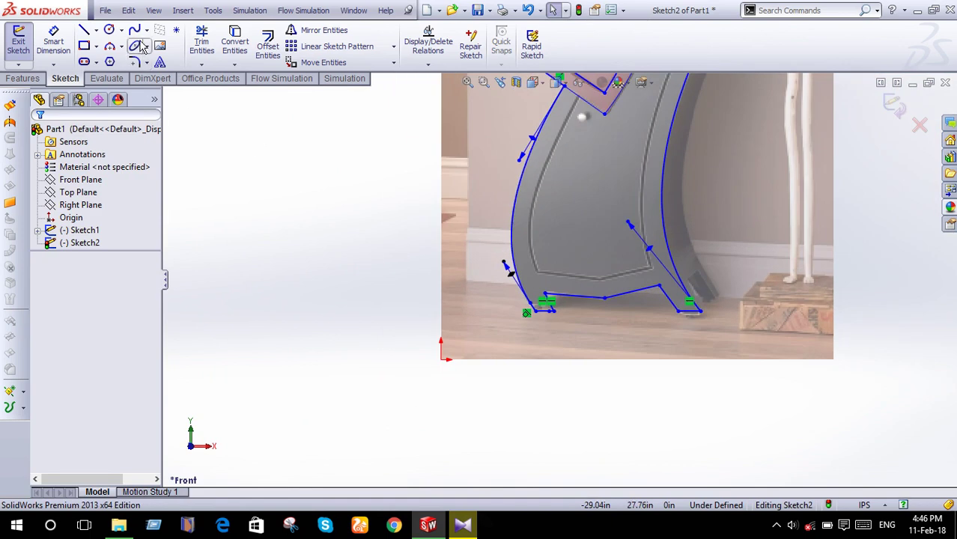
Draw a spline from the shelf's lower corner down the cabinet front's inner left edge.
{"action": "scroll", "coordinate": [463, 157], "scroll_direction": "down", "scroll_amount": 2}
{"action": "scroll", "coordinate": [554, 266], "scroll_direction": "up", "scroll_amount": 2}
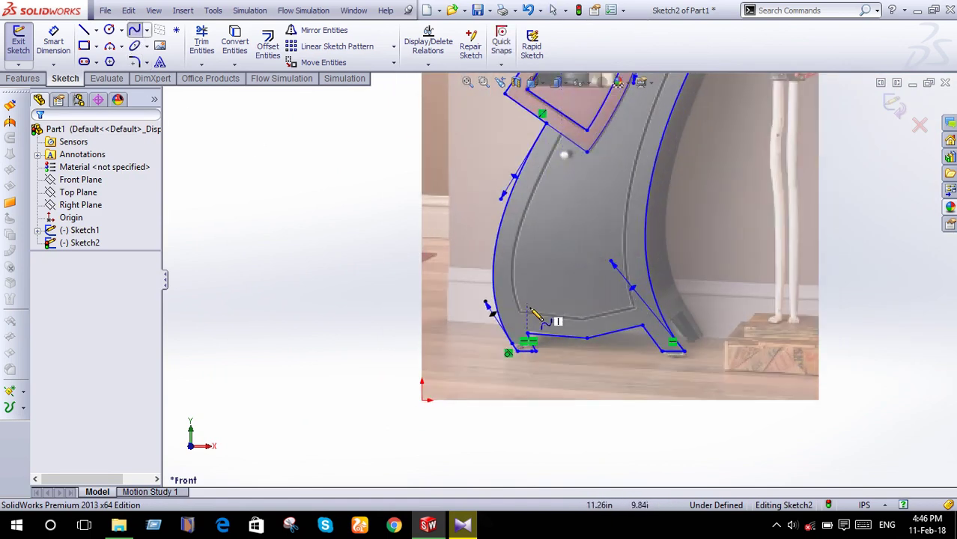
{"action": "scroll", "coordinate": [530, 318], "scroll_direction": "down", "scroll_amount": 2}
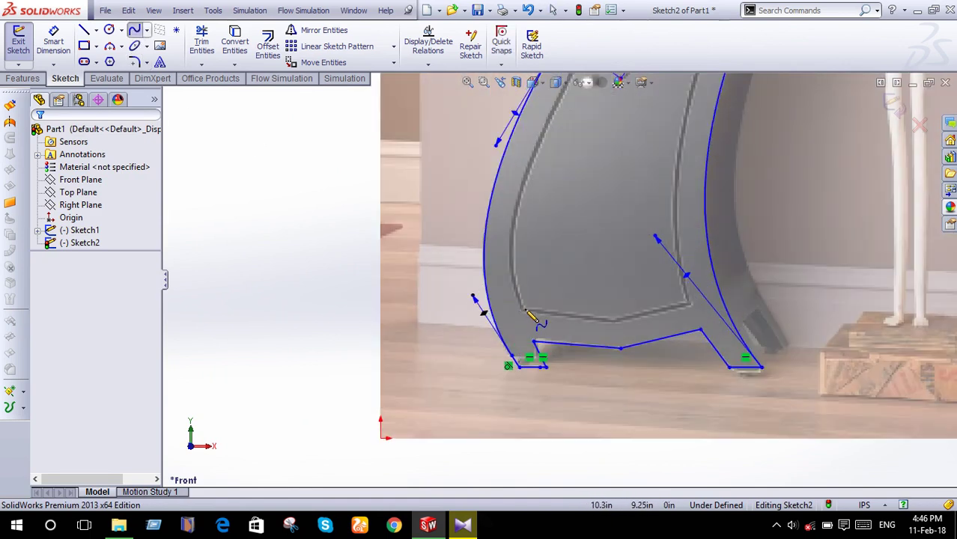
{"action": "left_click", "coordinate": [529, 318]}
{"action": "scroll", "coordinate": [555, 284], "scroll_direction": "up", "scroll_amount": 3}
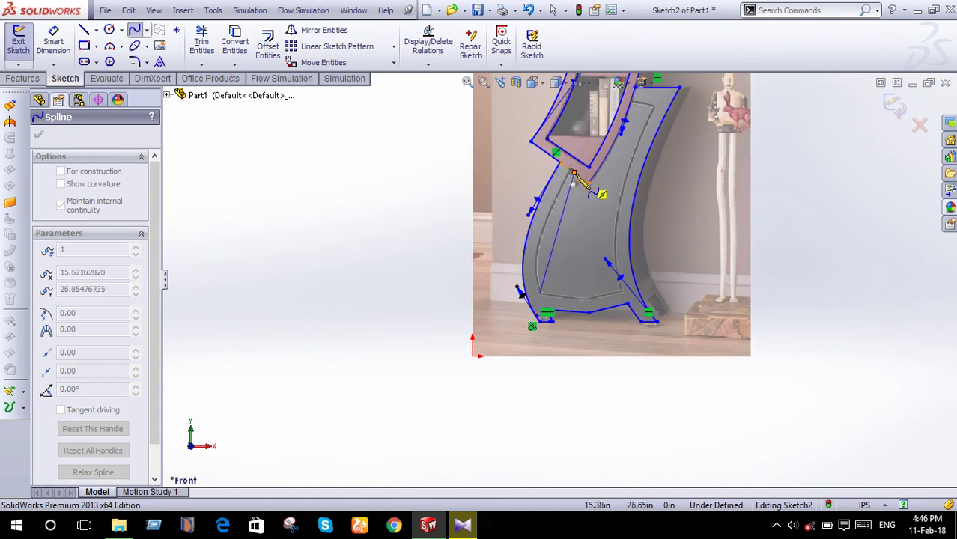
{"action": "scroll", "coordinate": [574, 179], "scroll_direction": "down", "scroll_amount": 3}
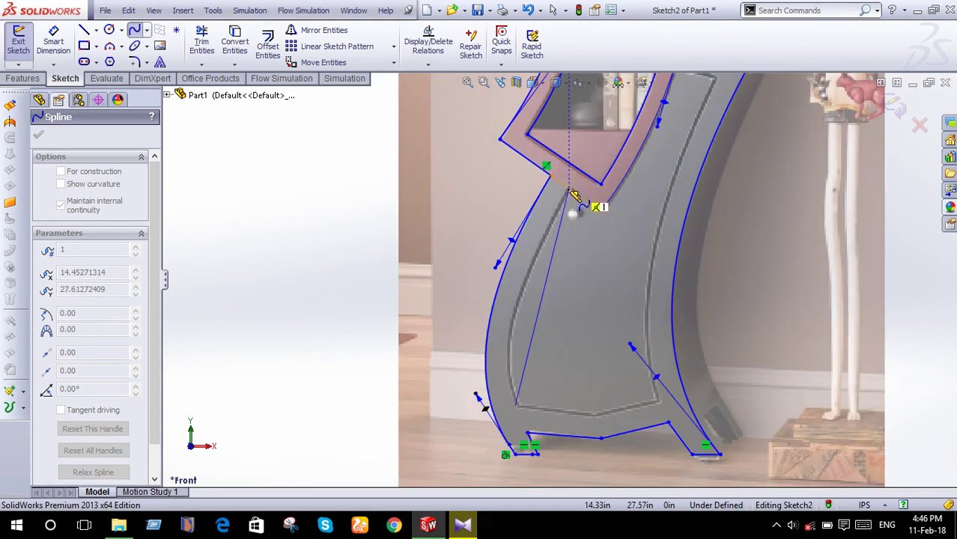
{"action": "right_click", "coordinate": [573, 192]}
{"action": "left_click", "coordinate": [597, 200]}
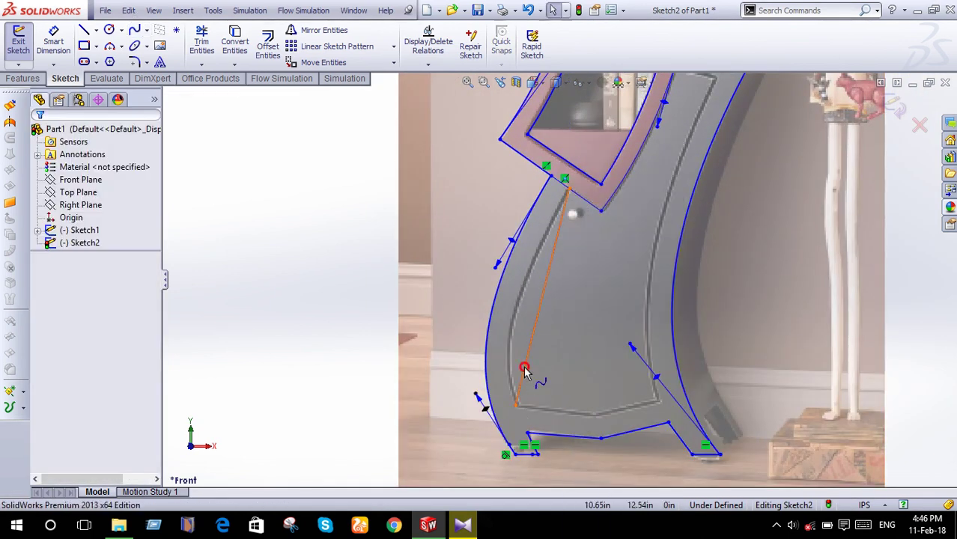
Move the spline's lower end to the inner base corner (10.13, 9.17) and bend it to follow the edge.
{"action": "left_click", "coordinate": [539, 322]}
{"action": "left_click_drag", "start_coordinate": [539, 322], "coordinate": [500, 348]}
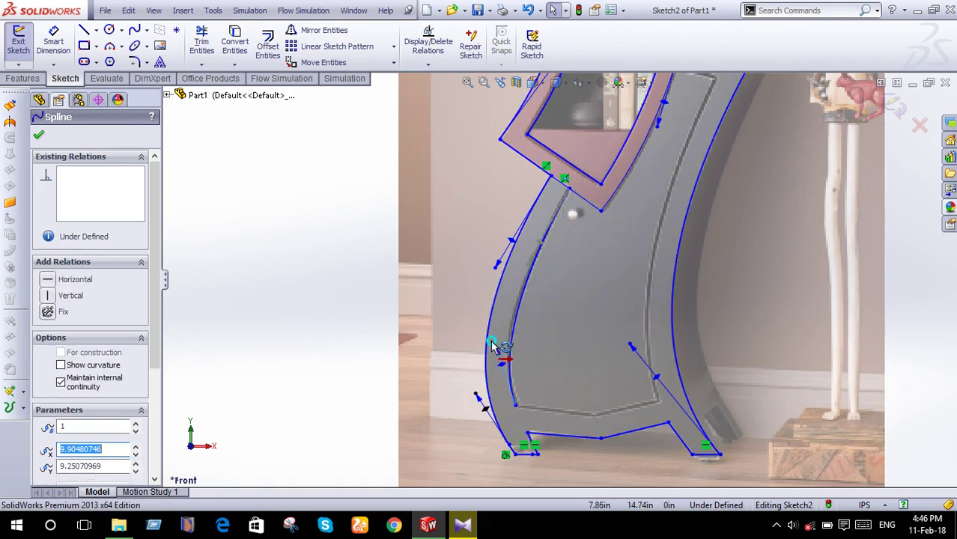
{"action": "scroll", "coordinate": [587, 365], "scroll_direction": "down", "scroll_amount": 3}
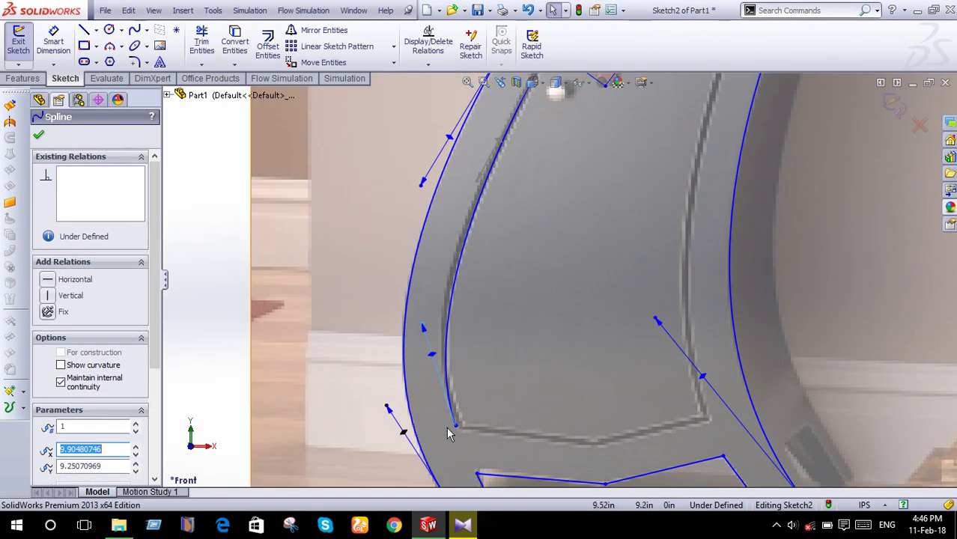
{"action": "left_click", "coordinate": [496, 448]}
{"action": "left_click_drag", "start_coordinate": [496, 447], "coordinate": [461, 433]}
{"action": "scroll", "coordinate": [459, 433], "scroll_direction": "down", "scroll_amount": 2}
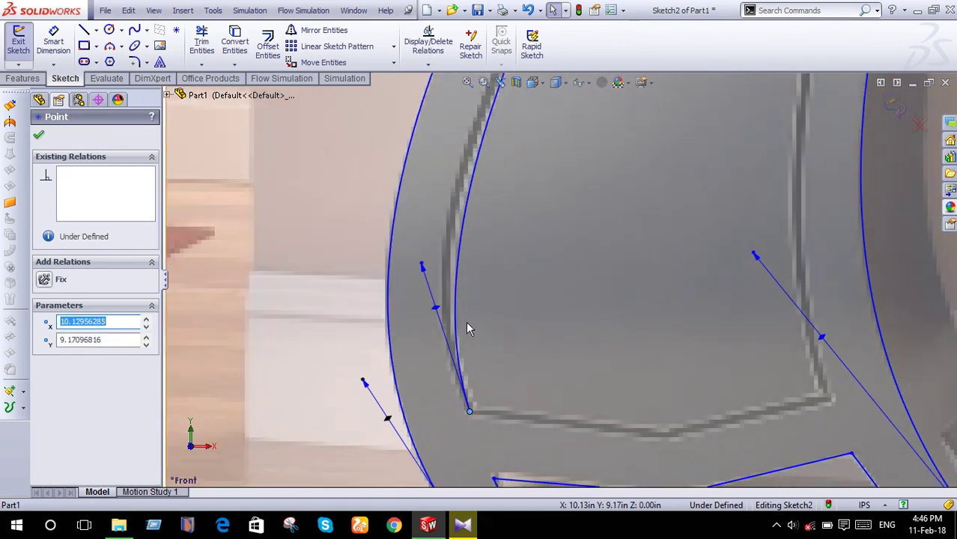
{"action": "scroll", "coordinate": [455, 293], "scroll_direction": "up", "scroll_amount": 3}
{"action": "left_click", "coordinate": [463, 275]}
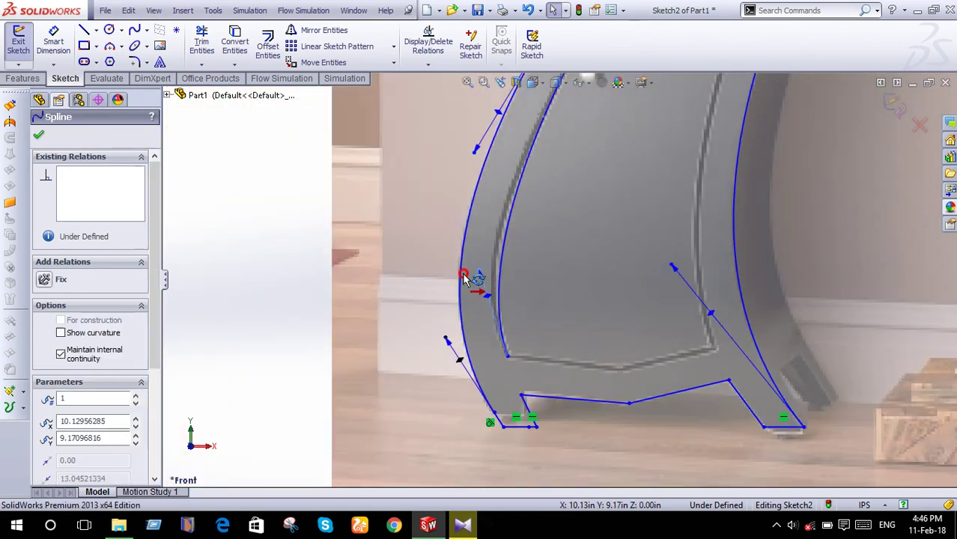
{"action": "scroll", "coordinate": [468, 276], "scroll_direction": "up", "scroll_amount": 1}
{"action": "scroll", "coordinate": [474, 277], "scroll_direction": "up", "scroll_amount": 2}
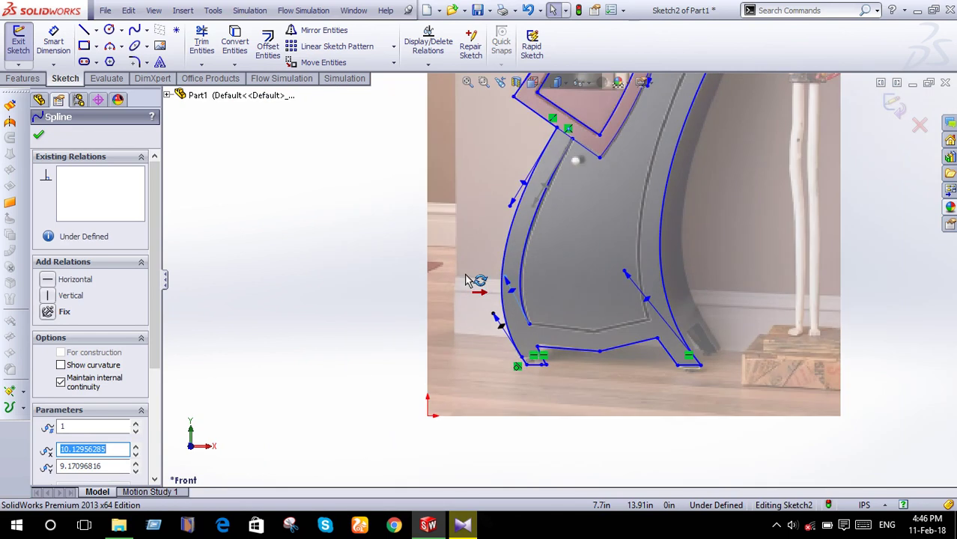
{"action": "left_click", "coordinate": [135, 32]}
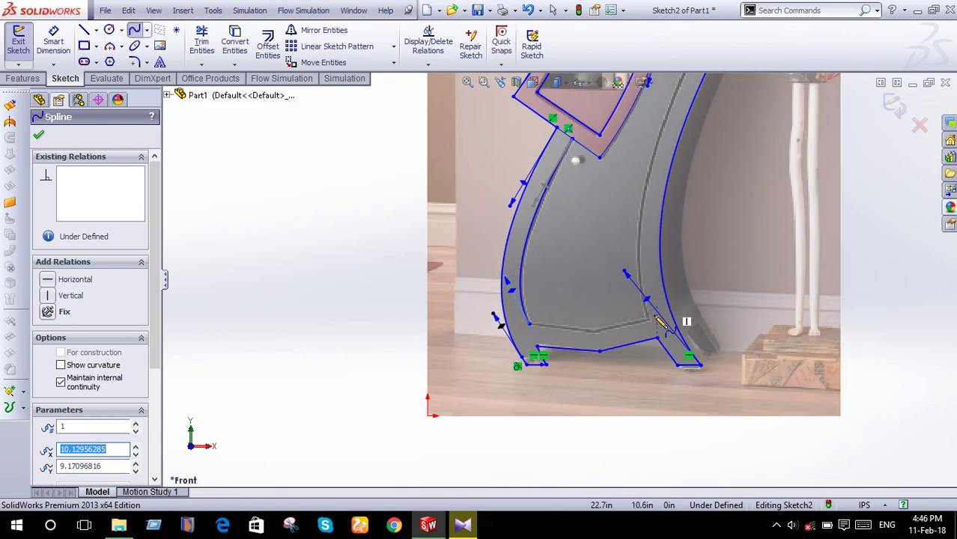
Draw a spline along the cabinet's inner right edge and bend it to fit.
{"action": "left_click", "coordinate": [652, 325]}
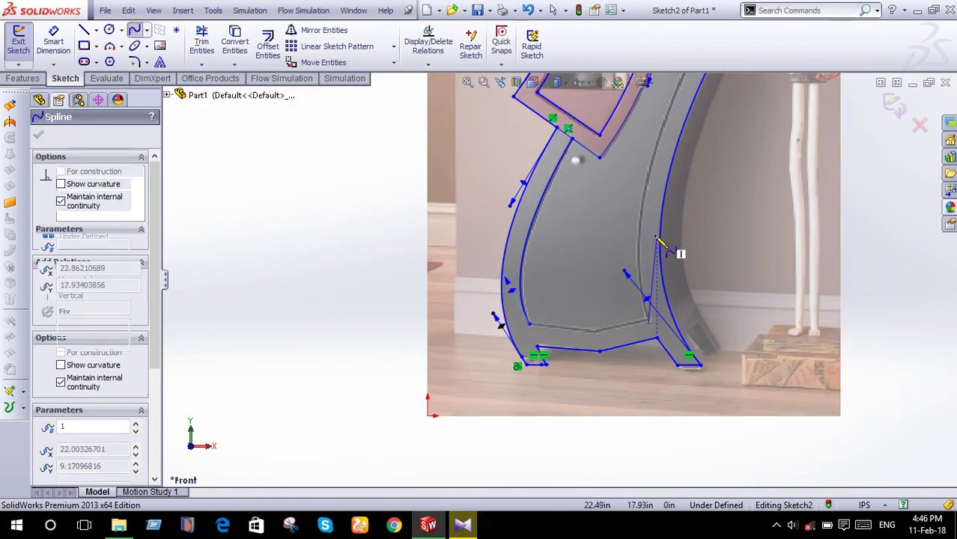
{"action": "scroll", "coordinate": [558, 279], "scroll_direction": "up", "scroll_amount": 2}
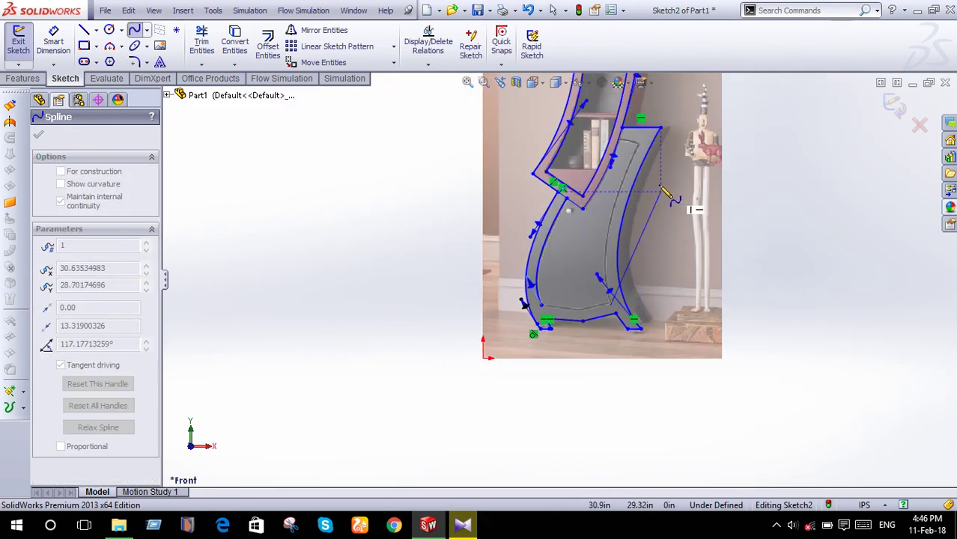
{"action": "right_click", "coordinate": [641, 146]}
{"action": "left_click", "coordinate": [678, 156]}
{"action": "scroll", "coordinate": [629, 252], "scroll_direction": "down", "scroll_amount": 2}
{"action": "left_click", "coordinate": [621, 219]}
{"action": "left_click_drag", "start_coordinate": [621, 197], "coordinate": [583, 213]}
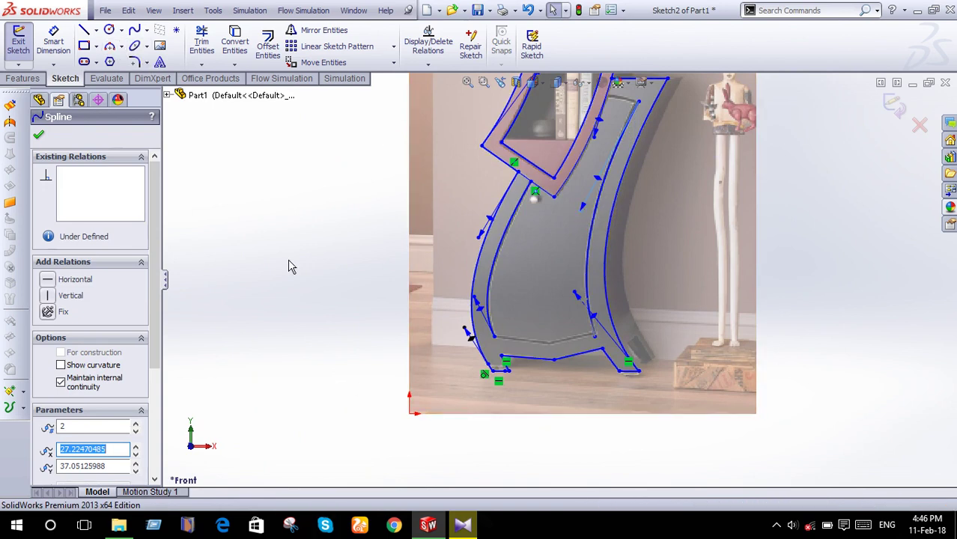
Join both inner splines' bottom ends with a straight line and nudge the inner left corner point.
{"action": "left_click", "coordinate": [83, 30]}
{"action": "scroll", "coordinate": [645, 338], "scroll_direction": "down", "scroll_amount": 2}
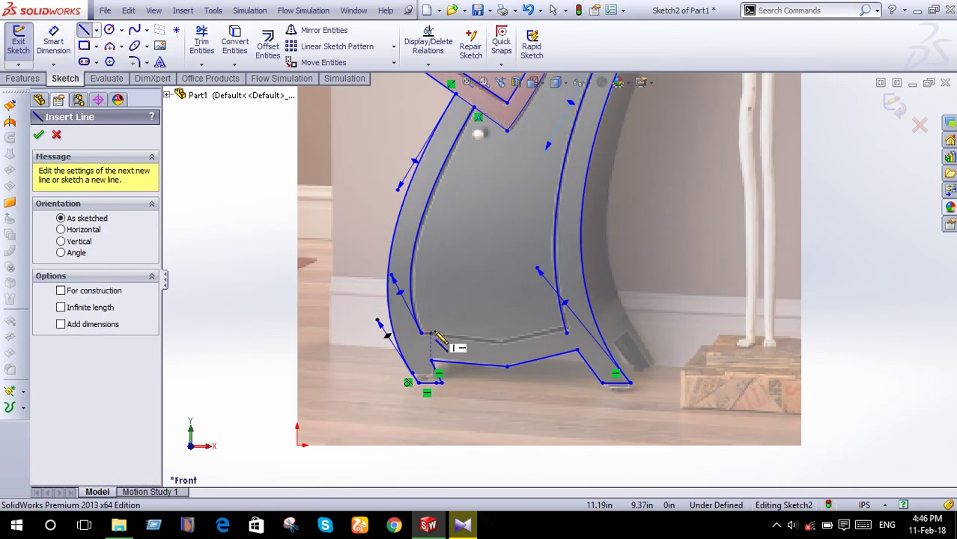
{"action": "left_click", "coordinate": [421, 334]}
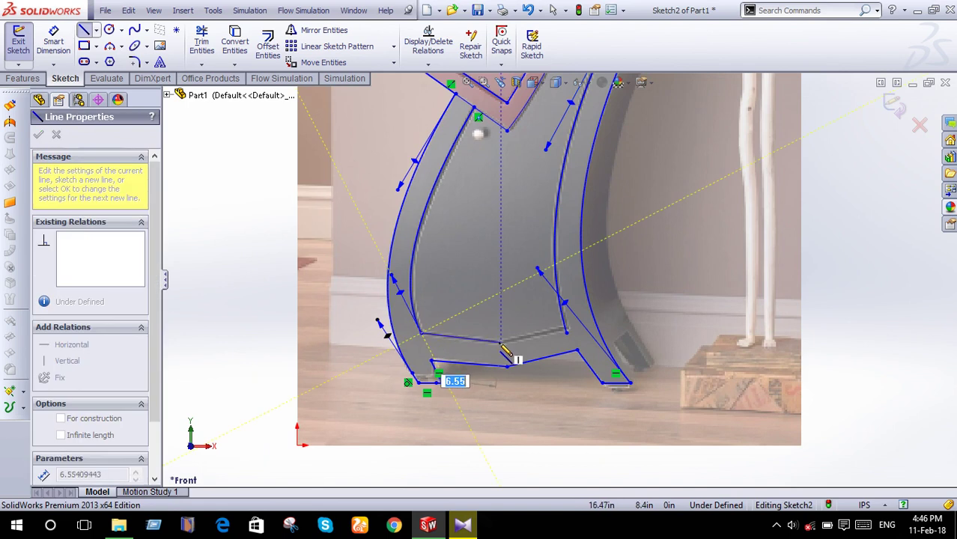
{"action": "left_click", "coordinate": [565, 332]}
{"action": "right_click", "coordinate": [567, 336]}
{"action": "left_click", "coordinate": [600, 173]}
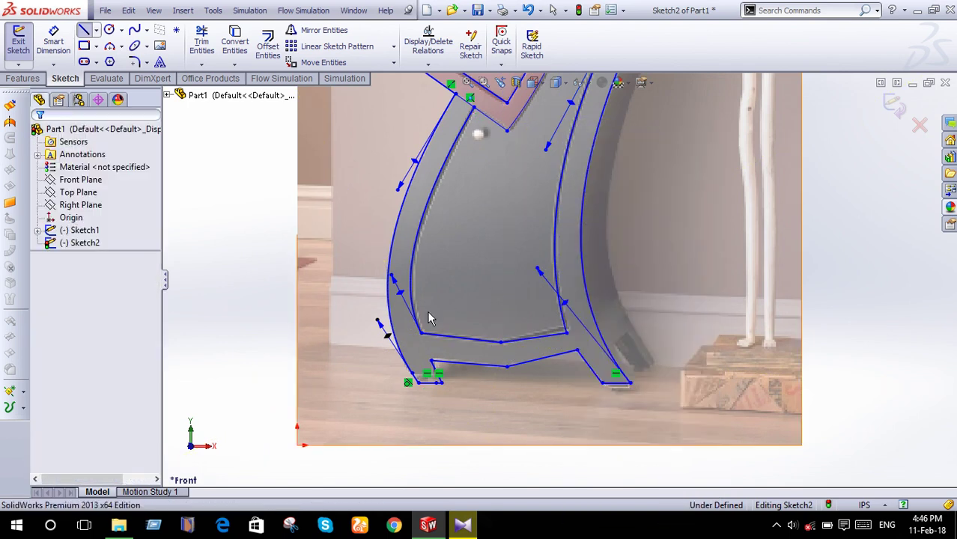
{"action": "scroll", "coordinate": [431, 330], "scroll_direction": "down", "scroll_amount": 3}
{"action": "left_click_drag", "start_coordinate": [433, 346], "coordinate": [433, 352]}
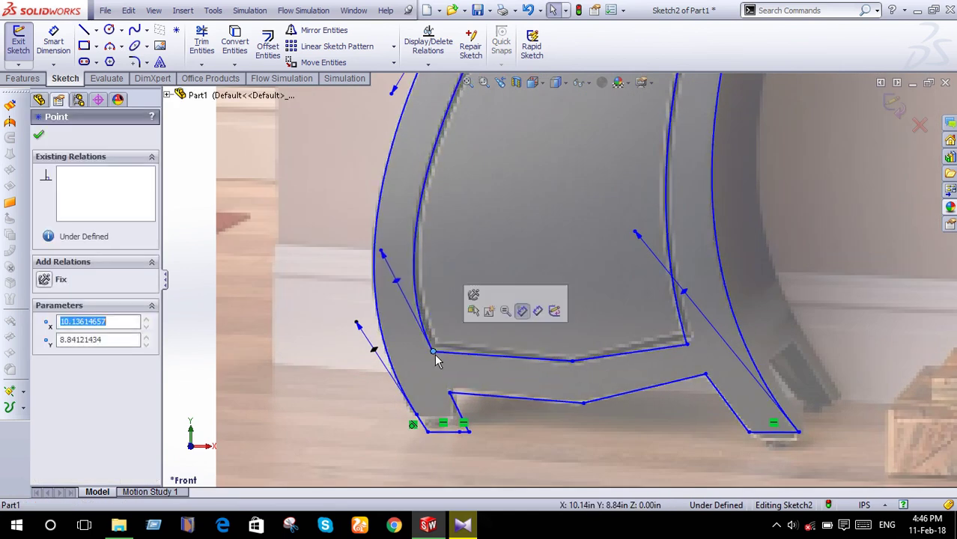
{"action": "scroll", "coordinate": [438, 354], "scroll_direction": "up", "scroll_amount": 3}
{"action": "left_click", "coordinate": [135, 30]}
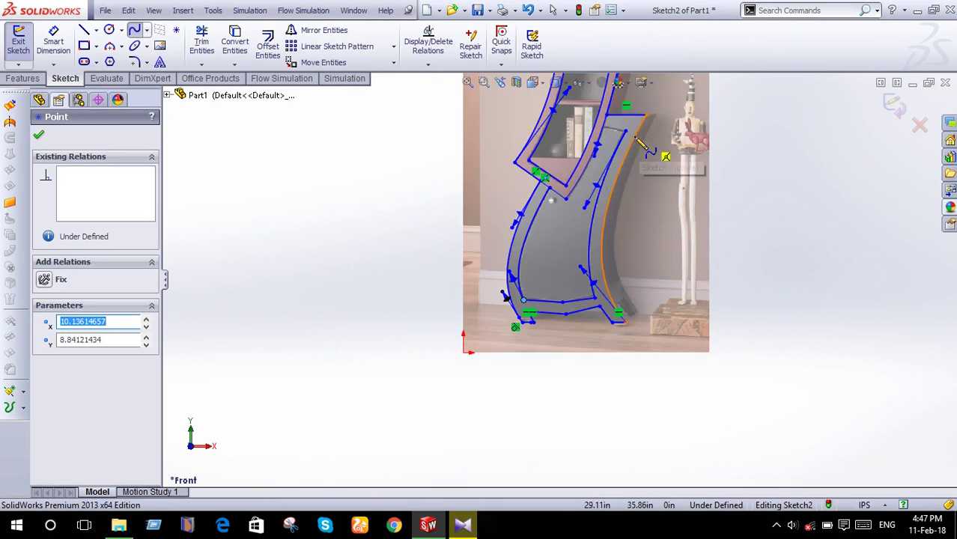
Discard an unfinished spline and add a short spline along the inner top edge.
{"action": "scroll", "coordinate": [610, 176], "scroll_direction": "down", "scroll_amount": 4}
{"action": "left_click", "coordinate": [604, 183]}
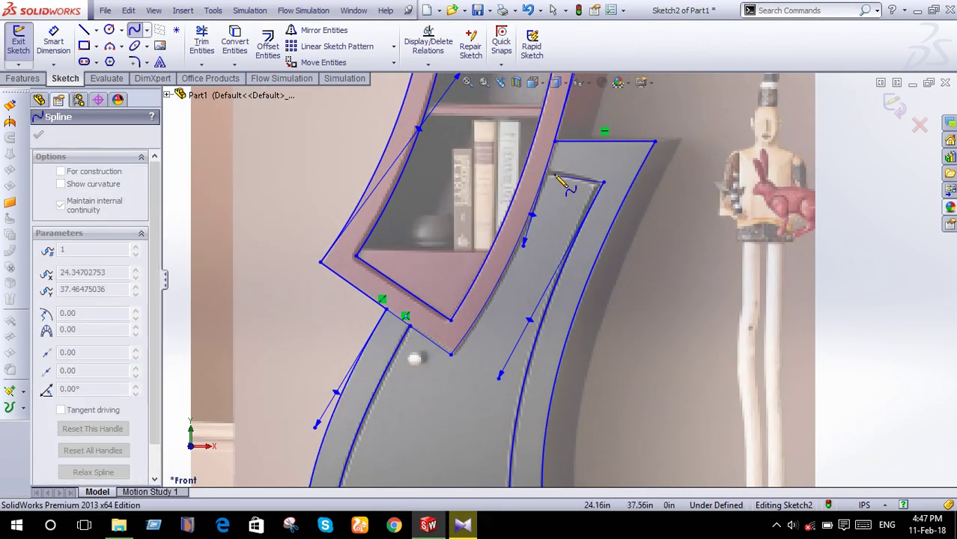
{"action": "right_click", "coordinate": [549, 174]}
{"action": "left_click", "coordinate": [560, 161]}
{"action": "scroll", "coordinate": [572, 210], "scroll_direction": "down", "scroll_amount": 2}
{"action": "scroll", "coordinate": [572, 215], "scroll_direction": "down", "scroll_amount": 3}
{"action": "left_click", "coordinate": [581, 257]}
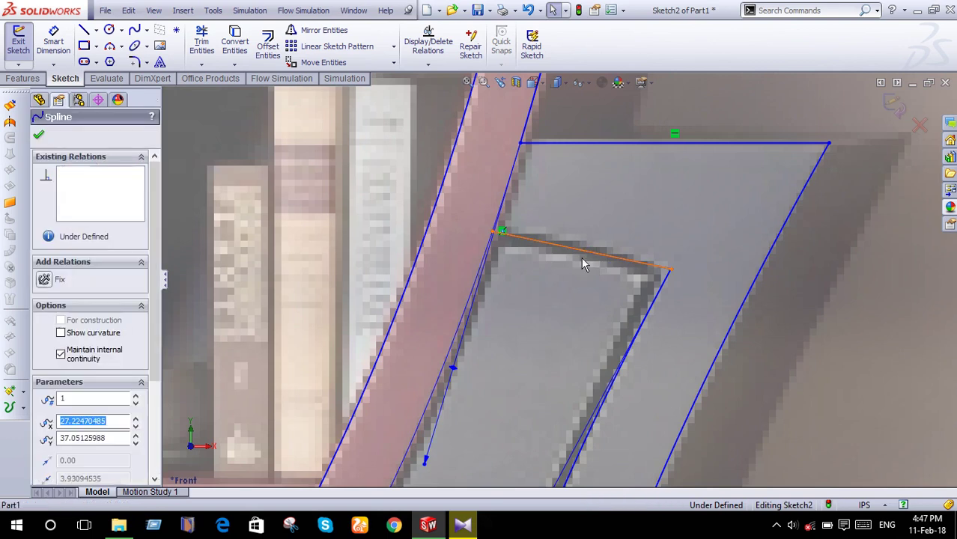
{"action": "double_click", "coordinate": [604, 256]}
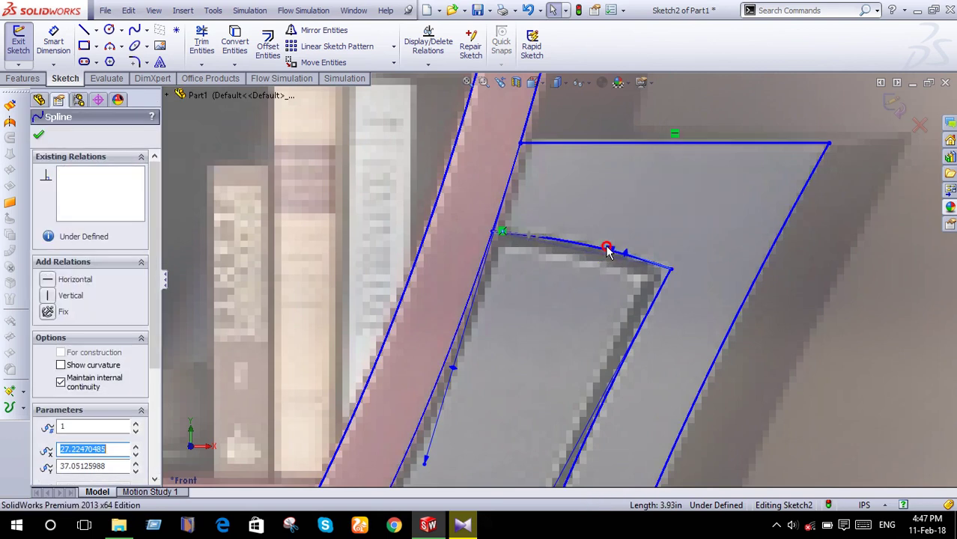
{"action": "scroll", "coordinate": [557, 280], "scroll_direction": "up", "scroll_amount": 5}
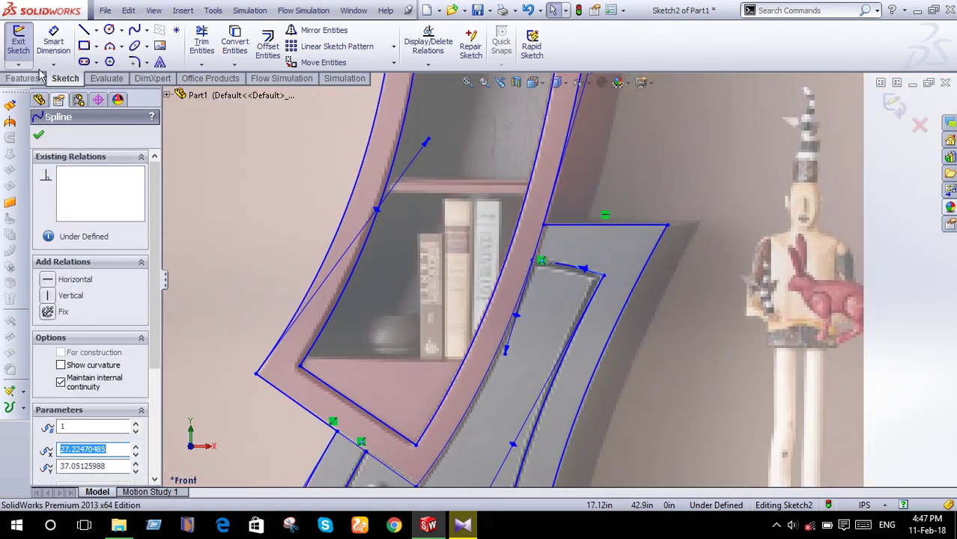
Trim the leftover segment at the corner where the two cabinets meet.
{"action": "left_click", "coordinate": [201, 41]}
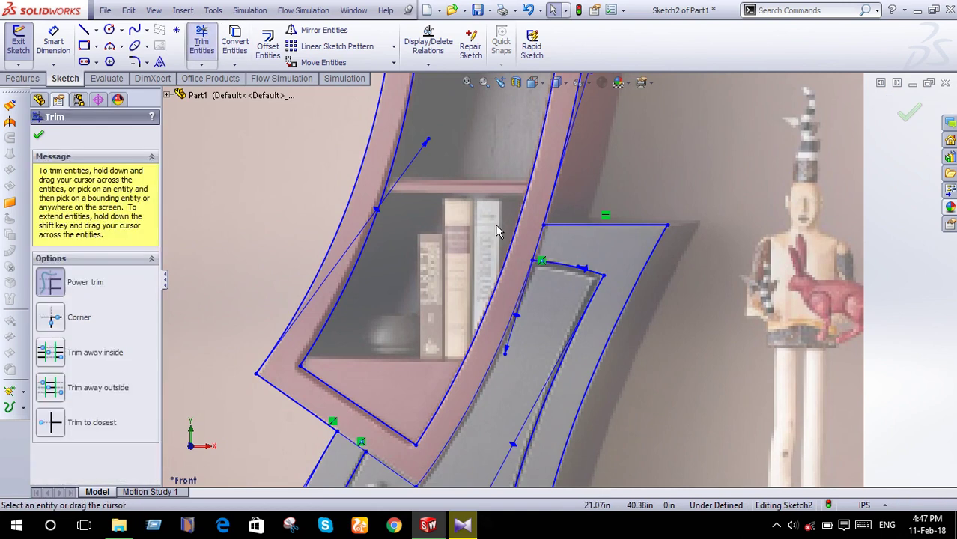
{"action": "scroll", "coordinate": [567, 245], "scroll_direction": "down", "scroll_amount": 1}
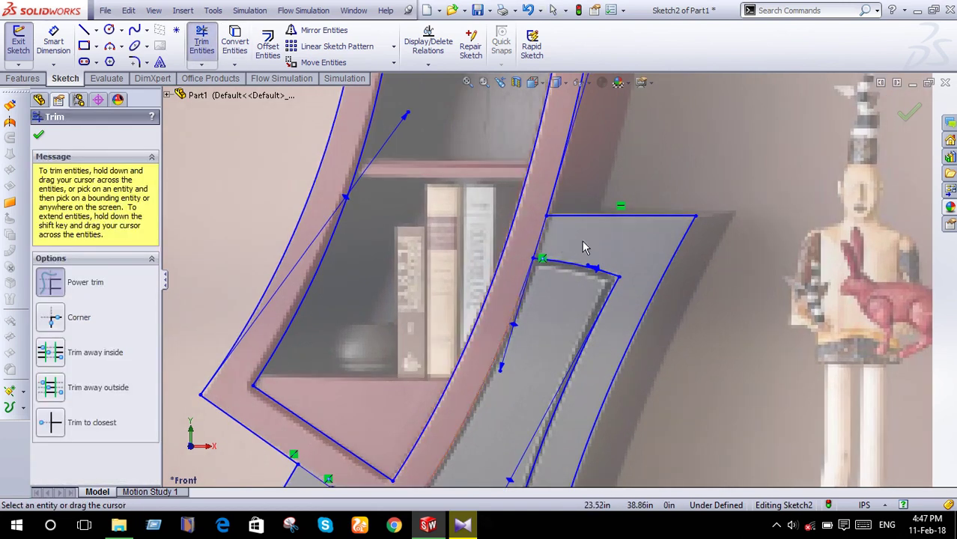
{"action": "scroll", "coordinate": [545, 257], "scroll_direction": "down", "scroll_amount": 3}
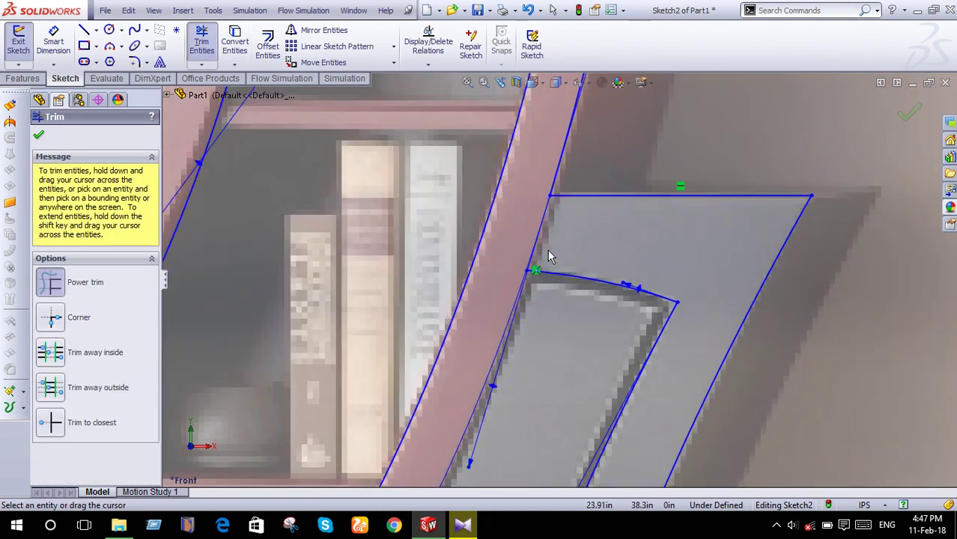
{"action": "left_click", "coordinate": [511, 230]}
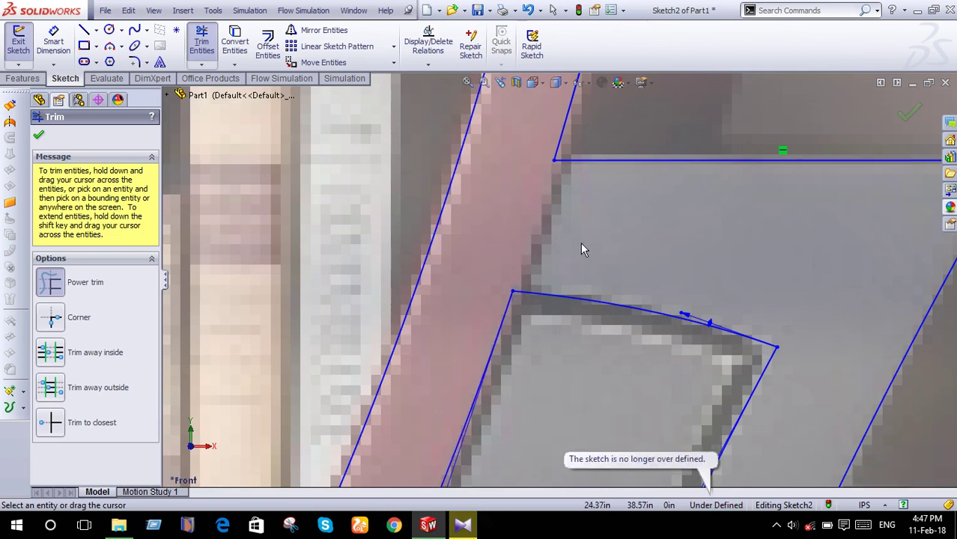
{"action": "scroll", "coordinate": [580, 241], "scroll_direction": "up", "scroll_amount": 3}
{"action": "scroll", "coordinate": [480, 279], "scroll_direction": "down", "scroll_amount": 5}
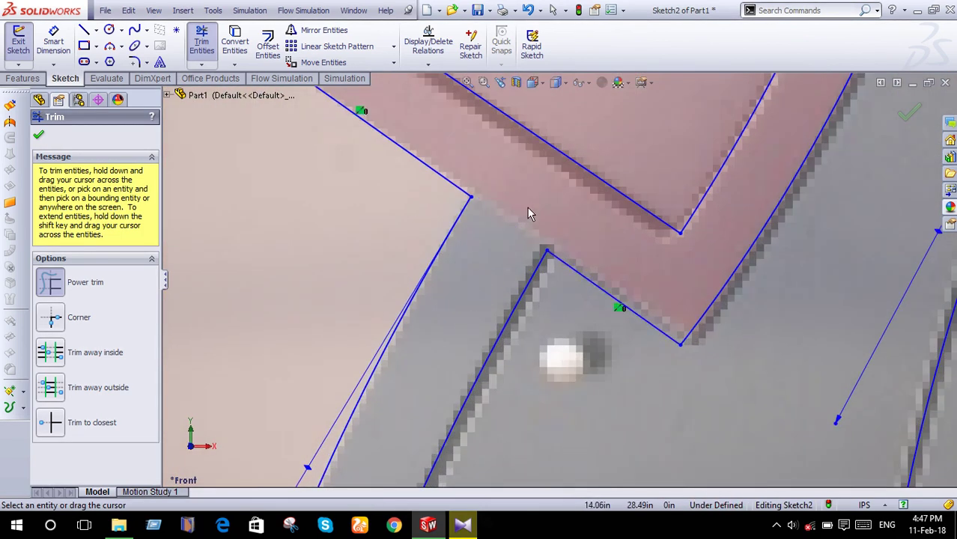
{"action": "scroll", "coordinate": [528, 214], "scroll_direction": "up", "scroll_amount": 2}
{"action": "scroll", "coordinate": [528, 214], "scroll_direction": "up", "scroll_amount": 3}
{"action": "scroll", "coordinate": [530, 214], "scroll_direction": "up", "scroll_amount": 2}
{"action": "scroll", "coordinate": [528, 210], "scroll_direction": "up", "scroll_amount": 3}
{"action": "scroll", "coordinate": [527, 206], "scroll_direction": "down", "scroll_amount": 1}
{"action": "left_click", "coordinate": [39, 134]}
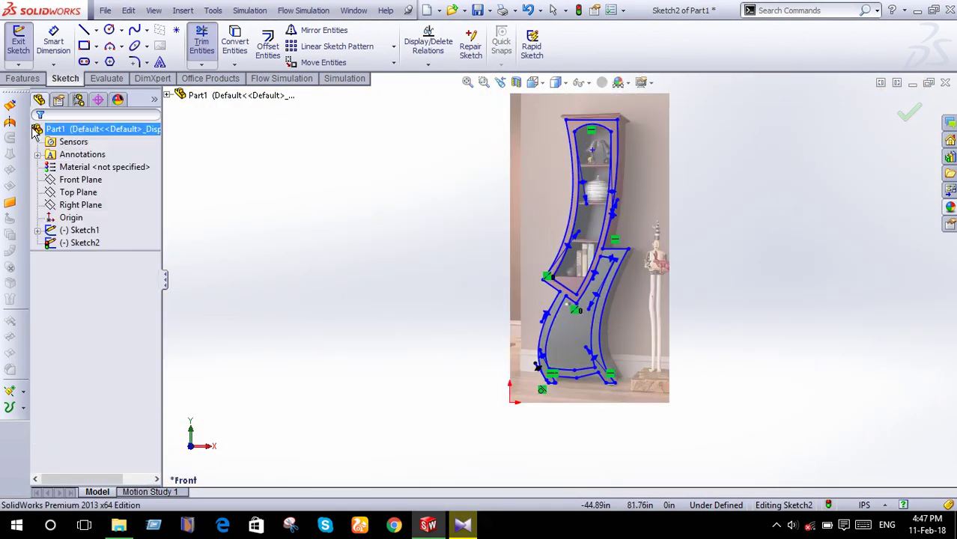
{"action": "left_click", "coordinate": [18, 78]}
{"action": "left_click", "coordinate": [25, 55]}
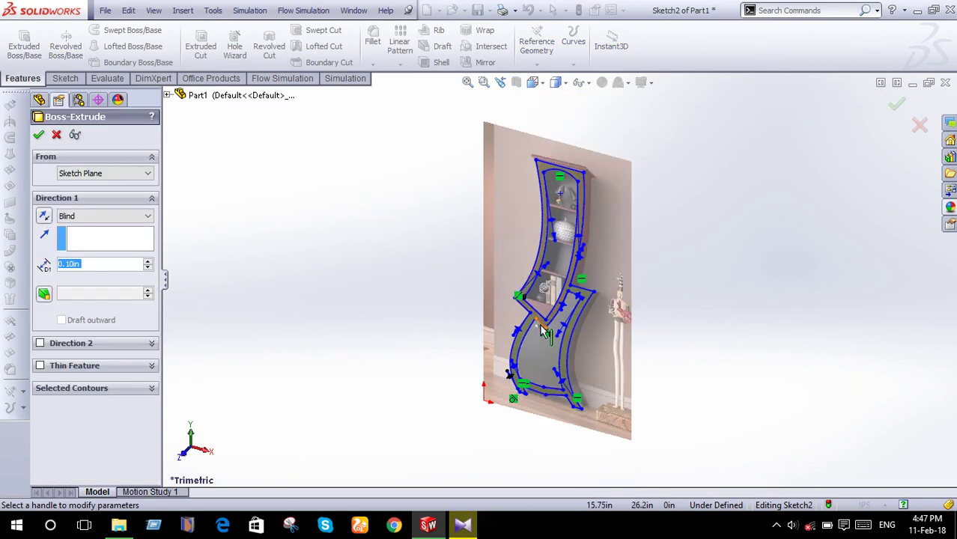
Extrude the cabinet outline sketch to a 12 in blind depth.
{"action": "mouse_move", "coordinate": [461, 301]}
{"action": "middle_mouse_down"}
{"action": "mouse_move", "coordinate": [402, 325]}
{"action": "mouse_move", "coordinate": [433, 306]}
{"action": "middle_mouse_up"}
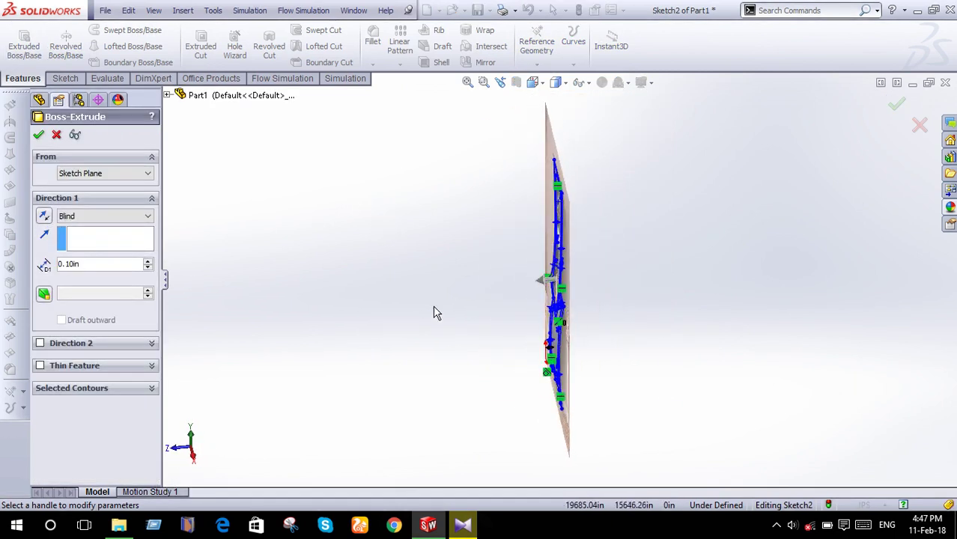
{"action": "left_click", "coordinate": [545, 283]}
{"action": "left_click", "coordinate": [487, 315]}
{"action": "mouse_move", "coordinate": [633, 299]}
{"action": "middle_mouse_down"}
{"action": "mouse_move", "coordinate": [715, 301]}
{"action": "mouse_move", "coordinate": [817, 283]}
{"action": "middle_mouse_up"}
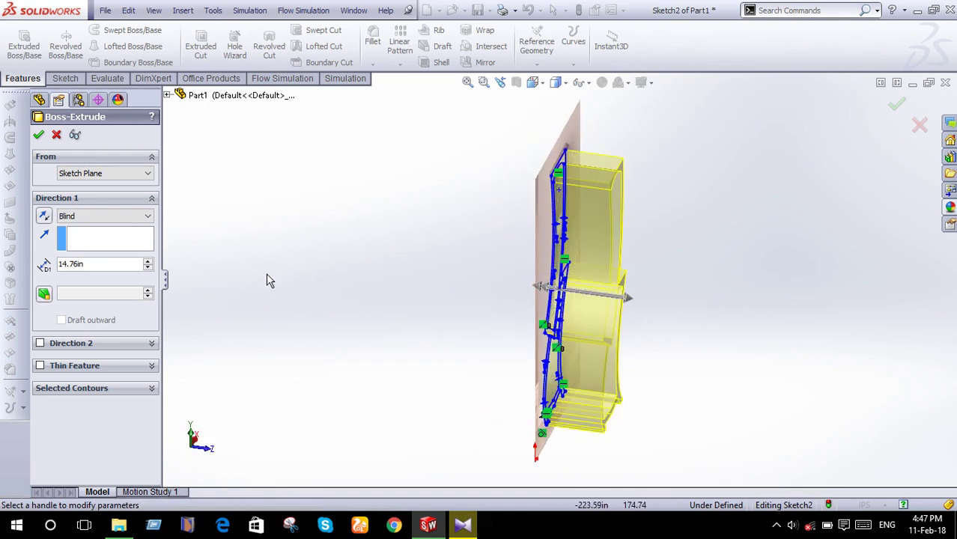
{"action": "type", "text": "12"}
{"action": "key", "text": "Return"}
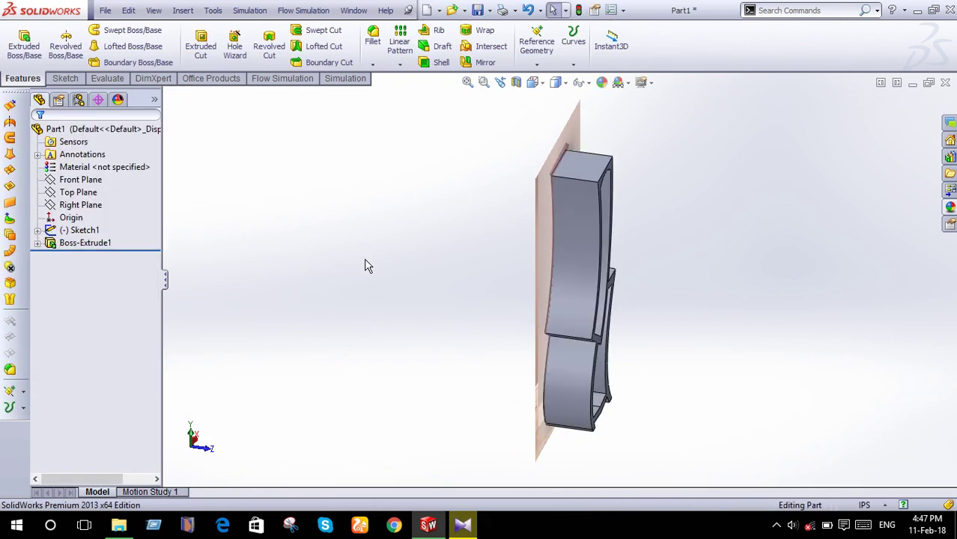
Switch to the Front view of the new bookshelf body.
{"action": "key", "text": "space"}
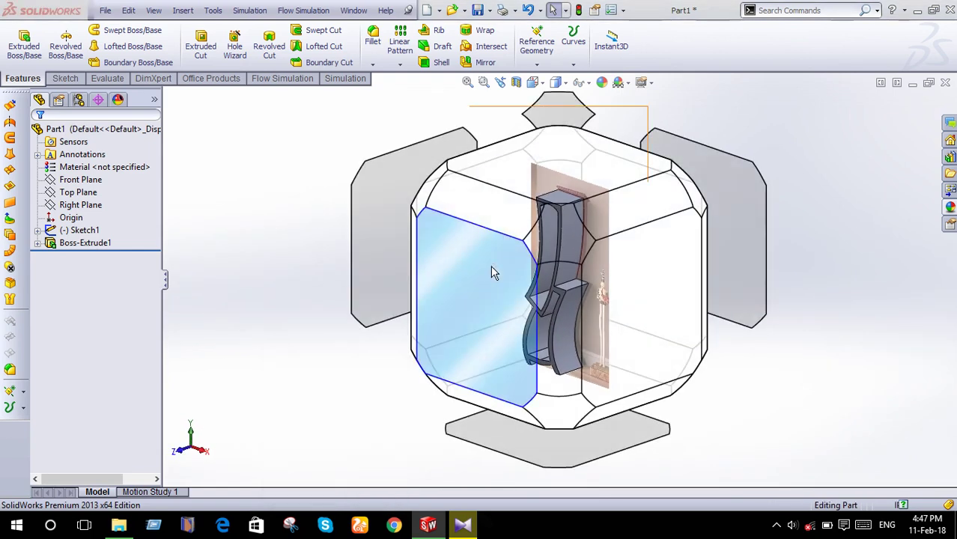
{"action": "left_click", "coordinate": [491, 266]}
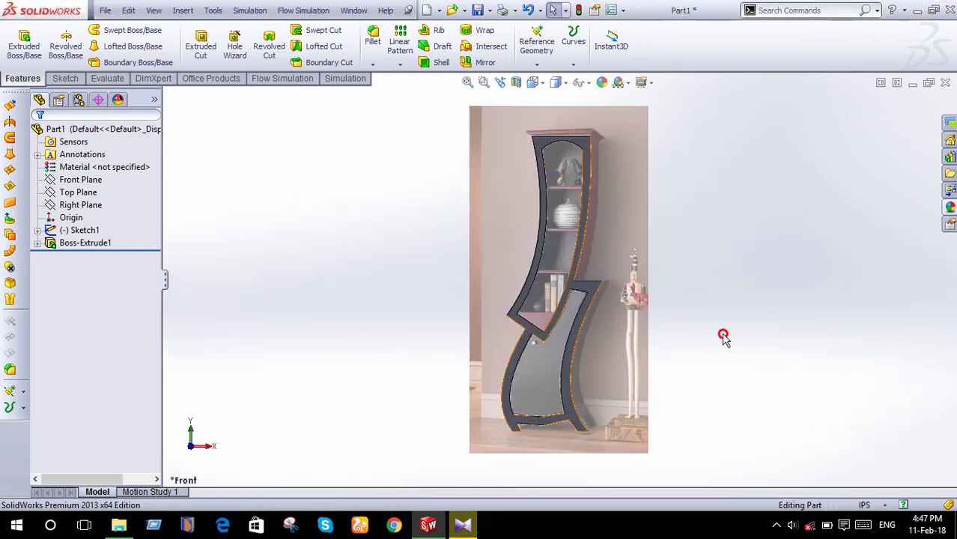
{"action": "scroll", "coordinate": [561, 317], "scroll_direction": "down", "scroll_amount": 2}
{"action": "scroll", "coordinate": [561, 315], "scroll_direction": "down", "scroll_amount": 2}
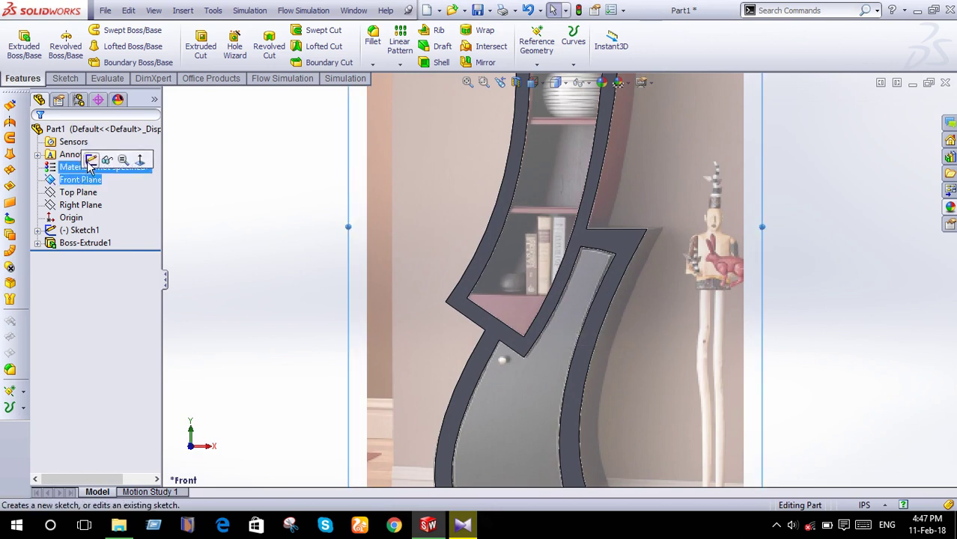
Start a Front Plane sketch and convert the three inner shelf-opening edges into it.
{"action": "left_click", "coordinate": [91, 160]}
{"action": "left_click", "coordinate": [70, 79]}
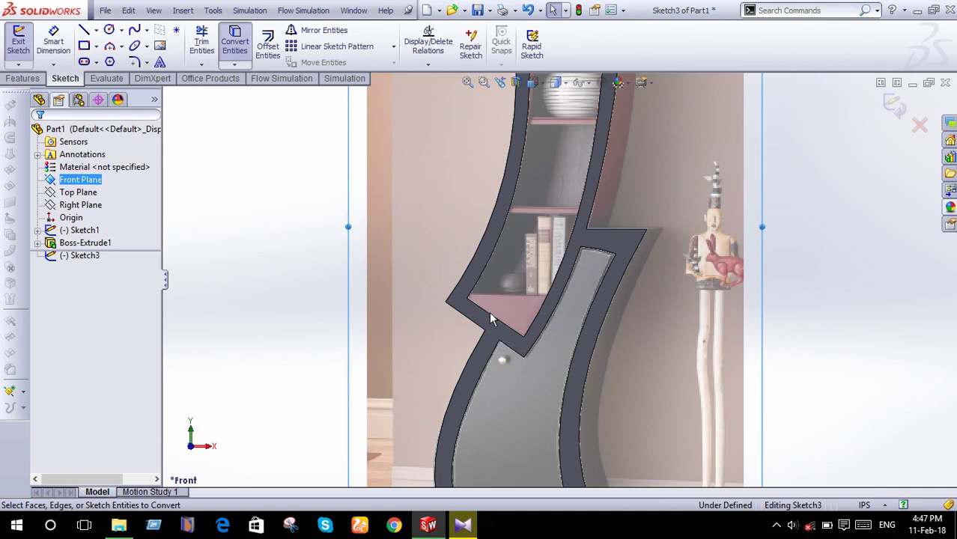
{"action": "scroll", "coordinate": [491, 318], "scroll_direction": "down", "scroll_amount": 1}
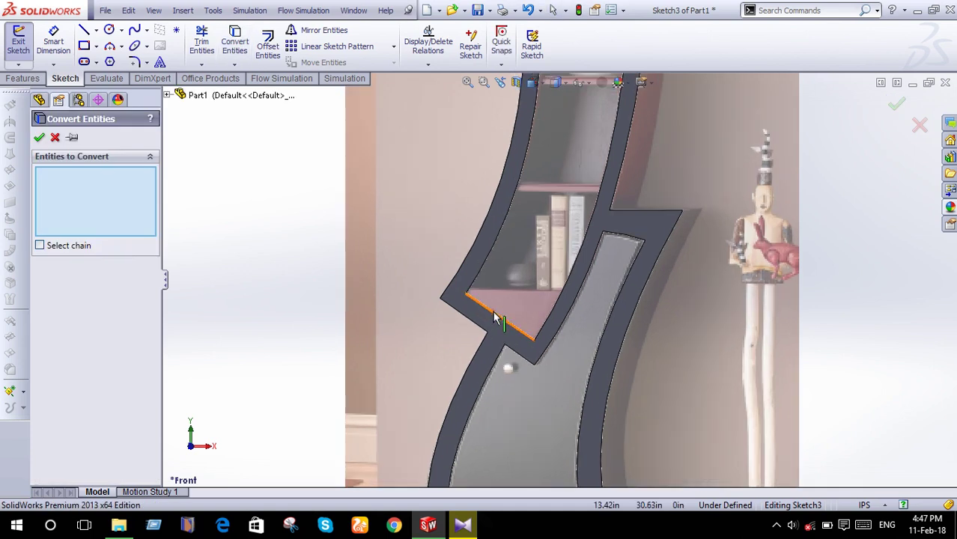
{"action": "left_click", "coordinate": [495, 318]}
{"action": "left_click", "coordinate": [548, 325]}
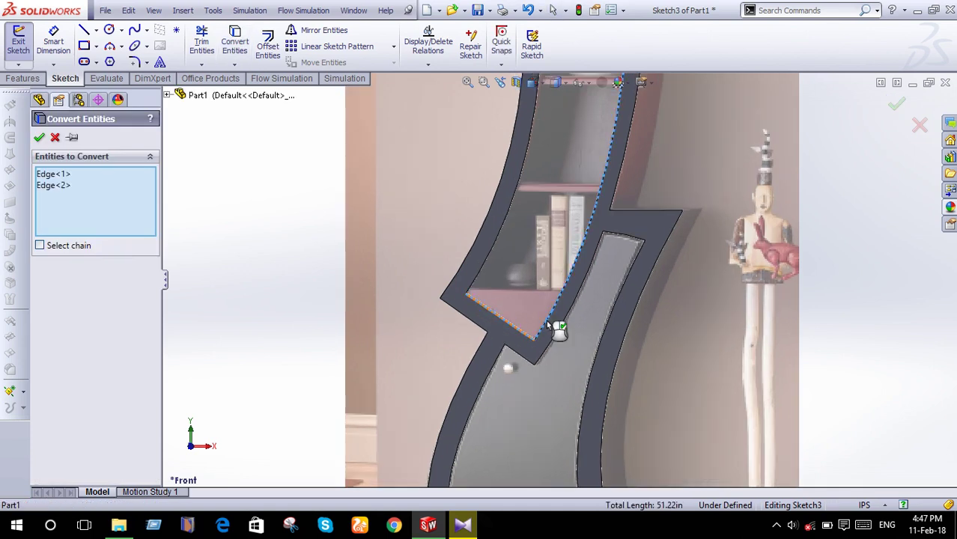
{"action": "left_click", "coordinate": [483, 279]}
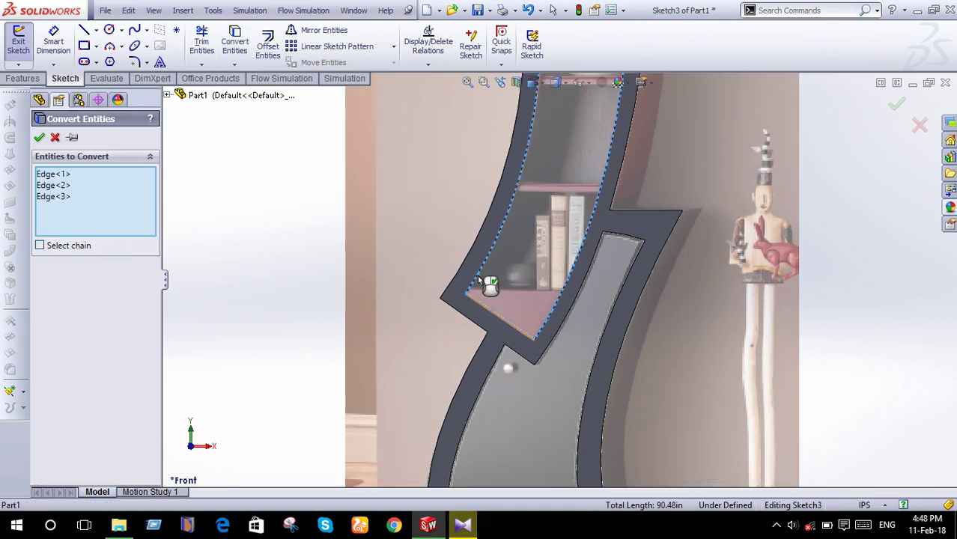
{"action": "left_click", "coordinate": [40, 139]}
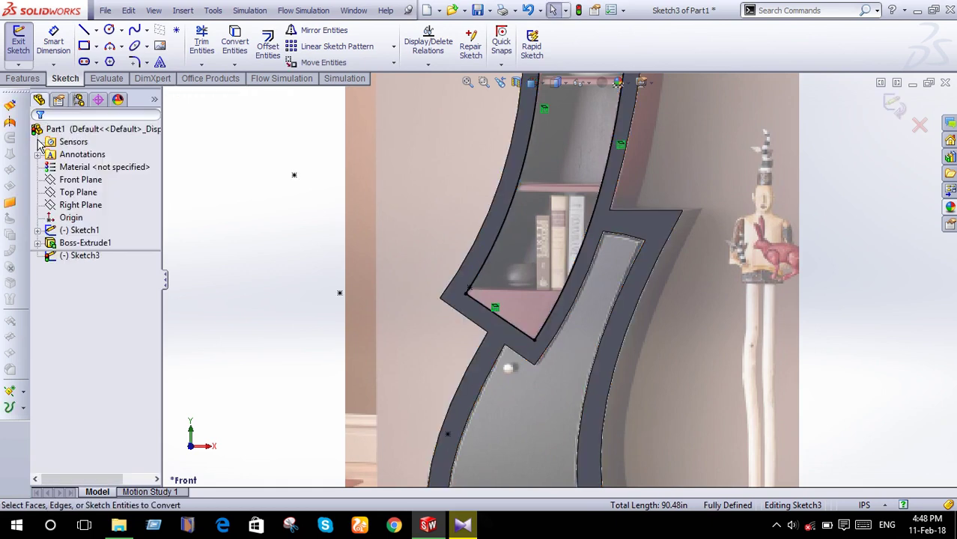
Draw a horizontal 8.56 in line across the upper cabinet's lowest opening.
{"action": "left_click", "coordinate": [84, 31]}
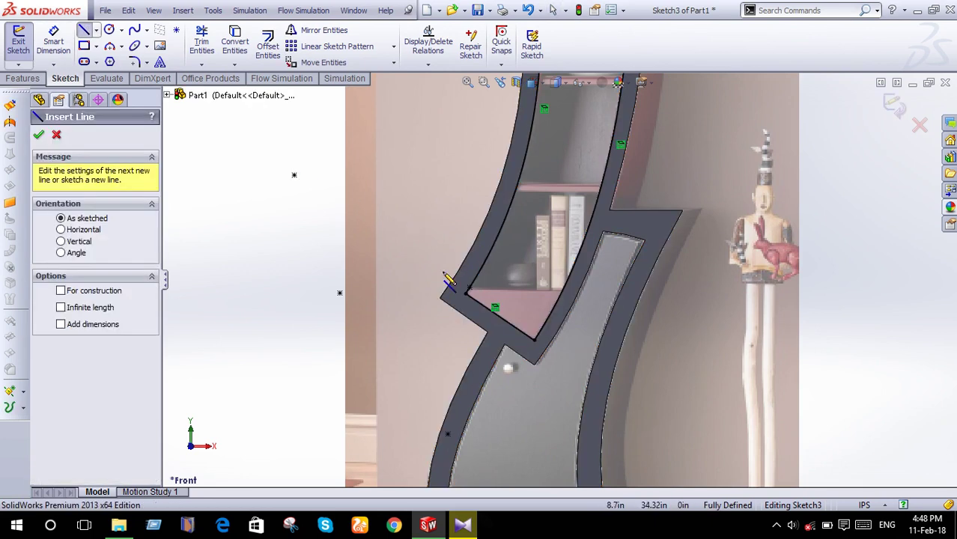
{"action": "left_click", "coordinate": [469, 290]}
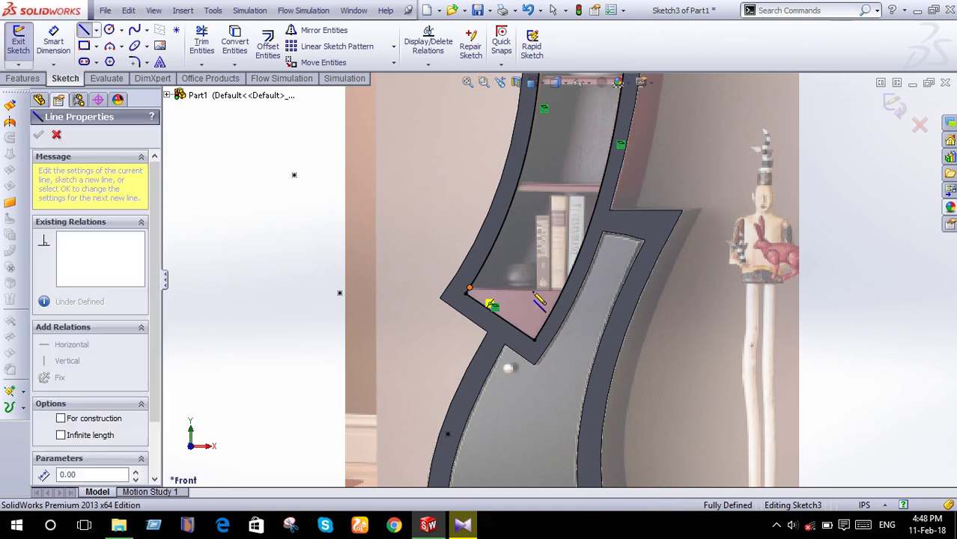
{"action": "left_click", "coordinate": [565, 289]}
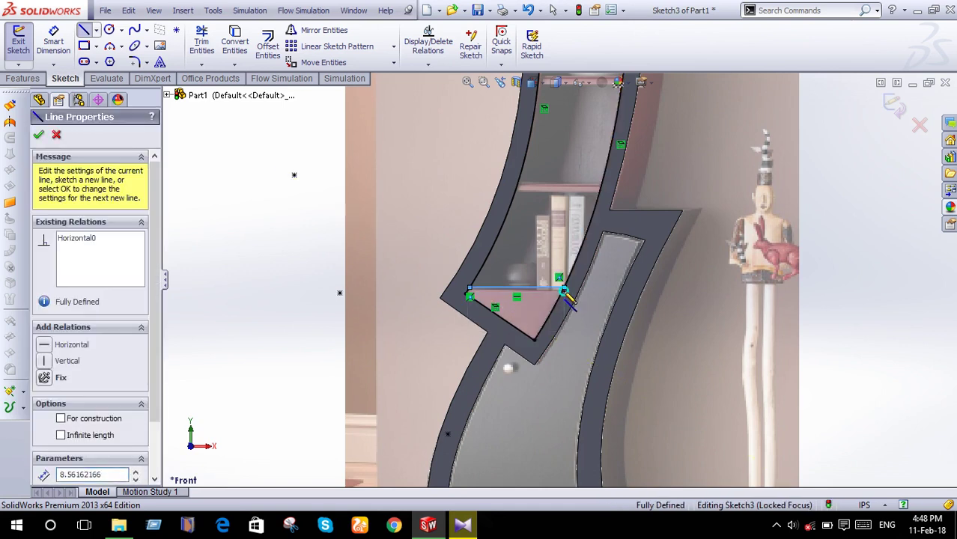
{"action": "right_click", "coordinate": [565, 291]}
{"action": "left_click", "coordinate": [622, 126]}
{"action": "key", "text": "f"}
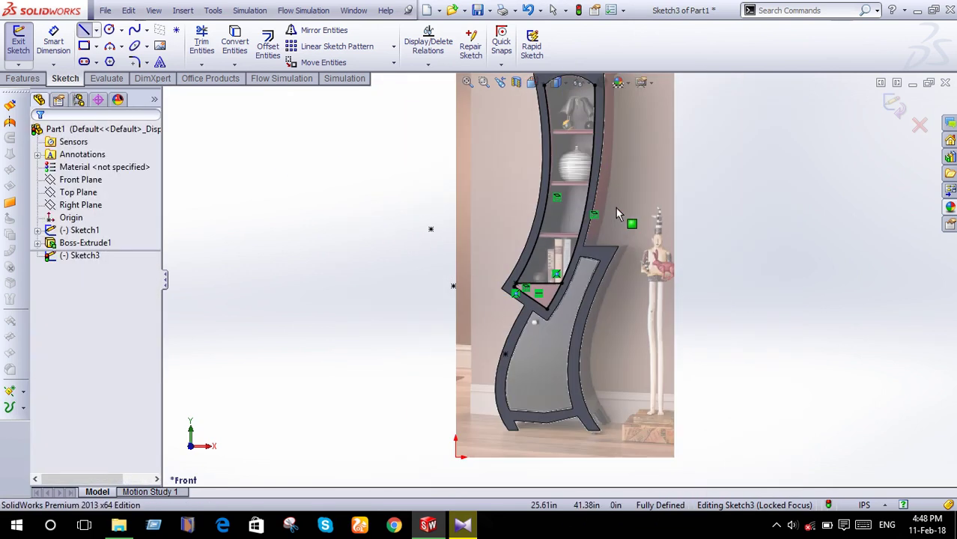
{"action": "left_click", "coordinate": [84, 51]}
Draw three thin shelf rectangles across the upper cabinet's opening at different heights.
{"action": "scroll", "coordinate": [572, 217], "scroll_direction": "down", "scroll_amount": 2}
{"action": "scroll", "coordinate": [572, 217], "scroll_direction": "down", "scroll_amount": 2}
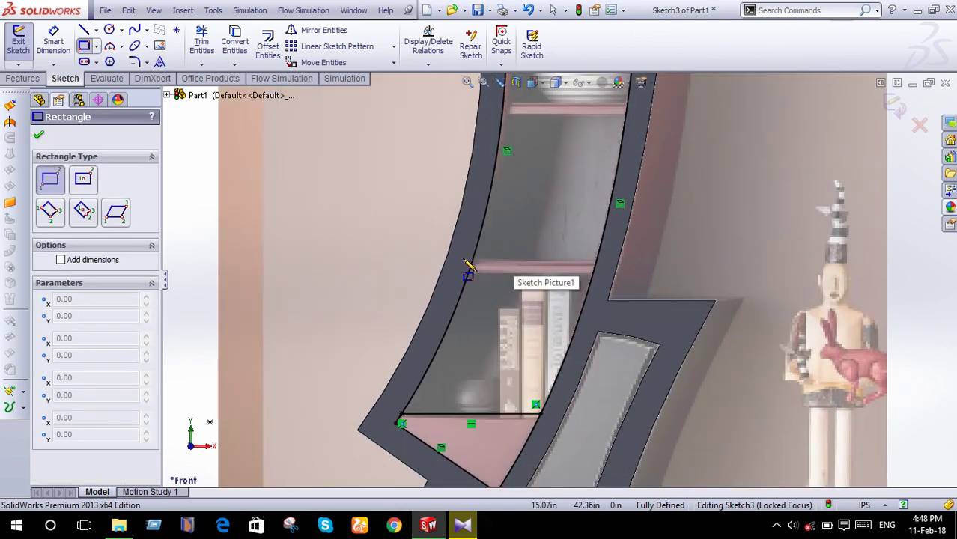
{"action": "left_click", "coordinate": [465, 259]}
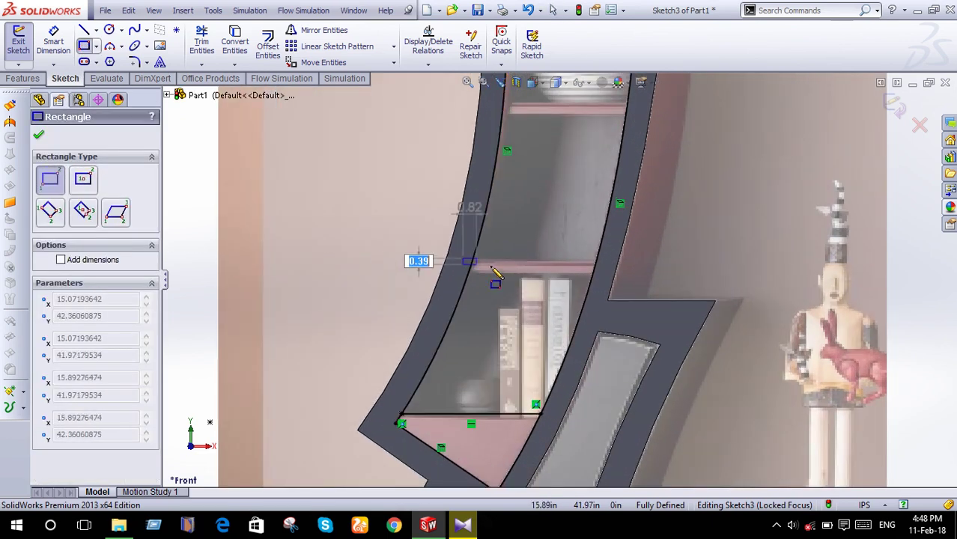
{"action": "left_click", "coordinate": [608, 268]}
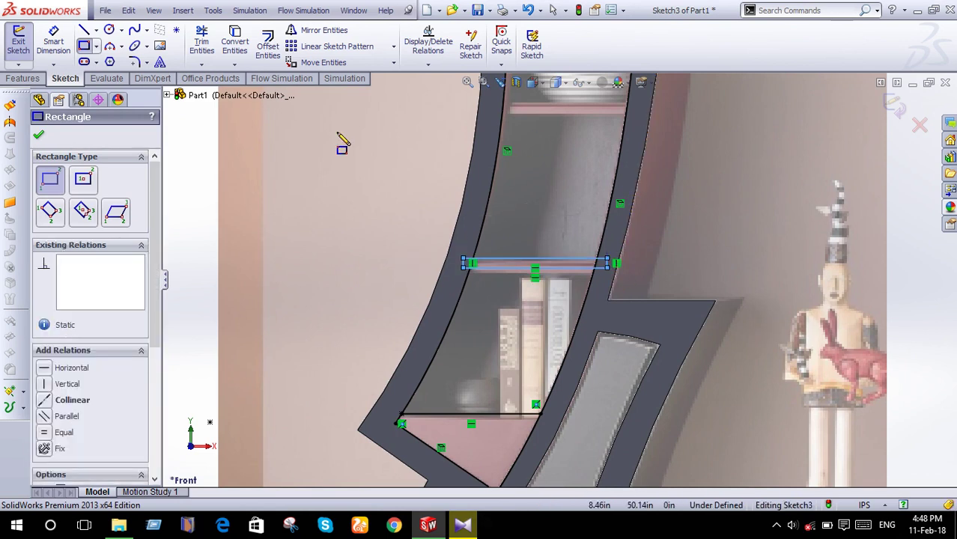
{"action": "scroll", "coordinate": [551, 275], "scroll_direction": "up", "scroll_amount": 3}
{"action": "scroll", "coordinate": [531, 196], "scroll_direction": "down", "scroll_amount": 2}
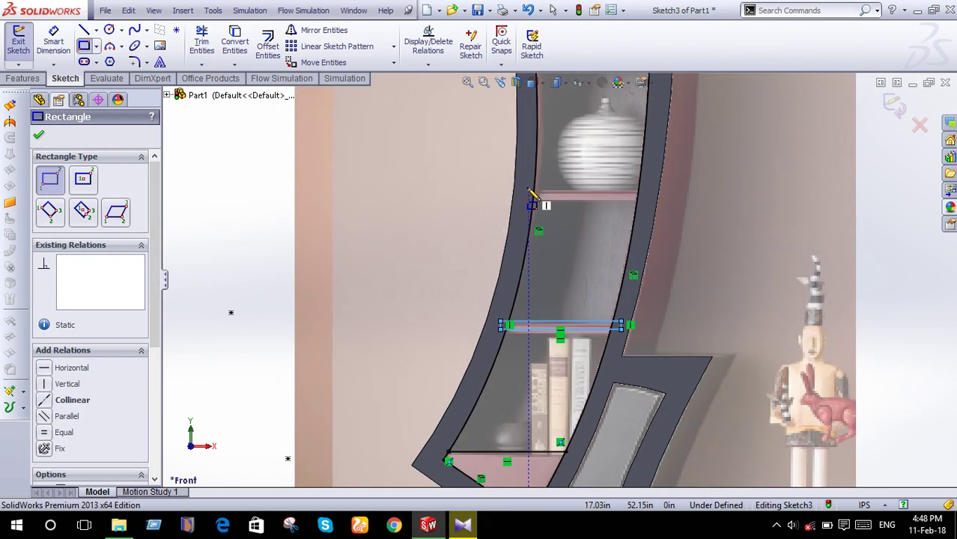
{"action": "left_click", "coordinate": [529, 189]}
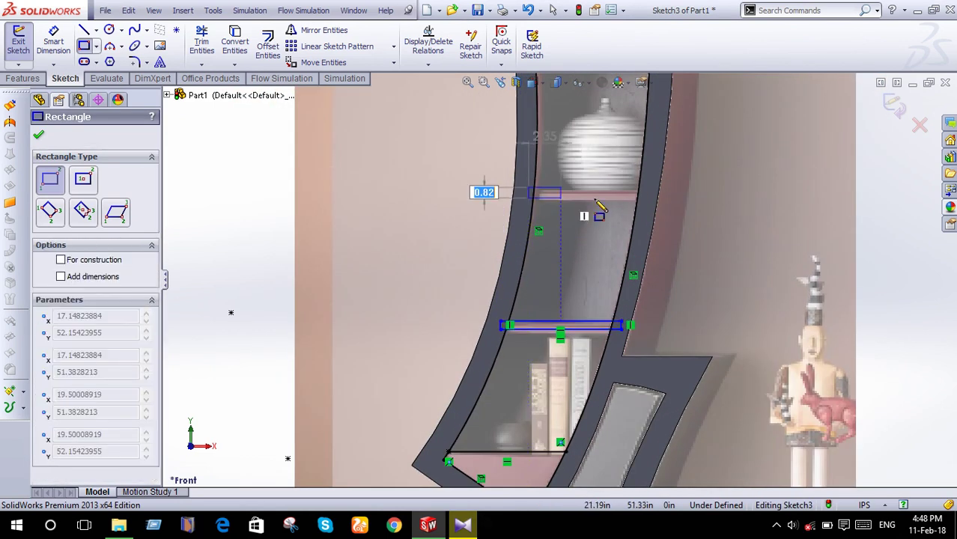
{"action": "left_click", "coordinate": [644, 198]}
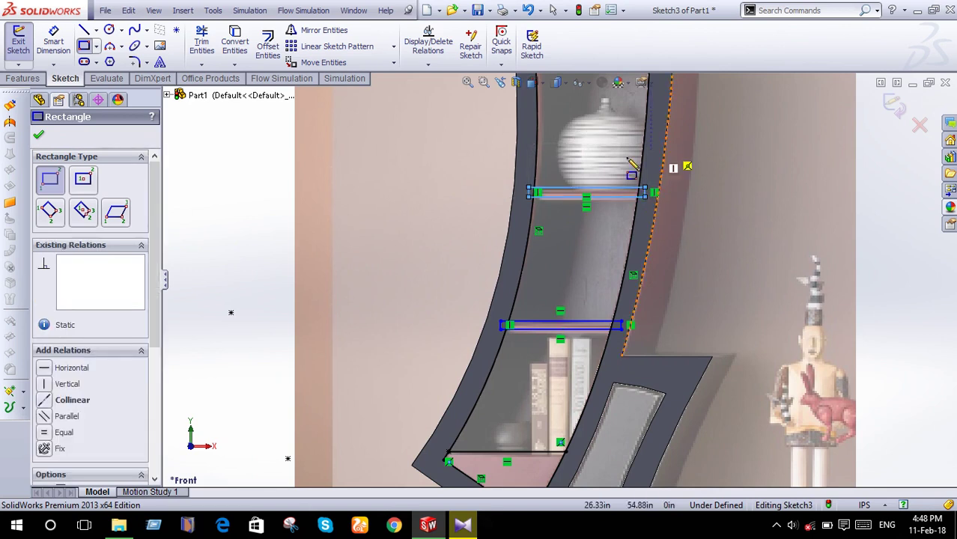
{"action": "scroll", "coordinate": [569, 299], "scroll_direction": "up", "scroll_amount": 3}
{"action": "scroll", "coordinate": [532, 218], "scroll_direction": "down", "scroll_amount": 3}
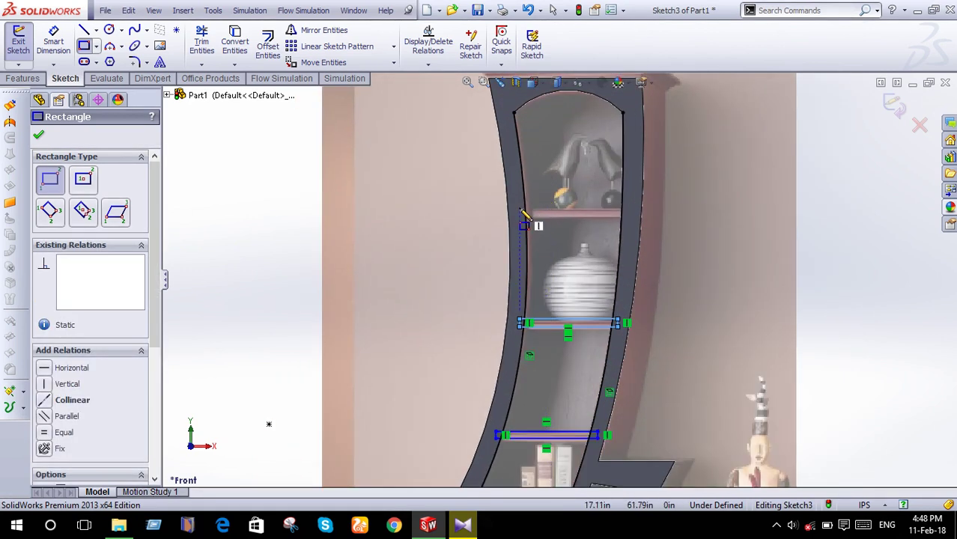
{"action": "left_click", "coordinate": [522, 210]}
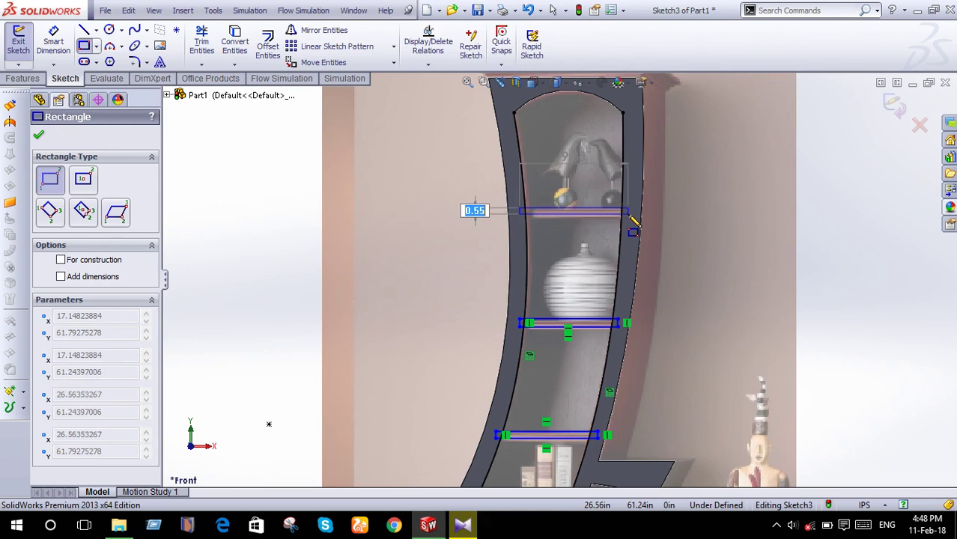
{"action": "left_click", "coordinate": [630, 215]}
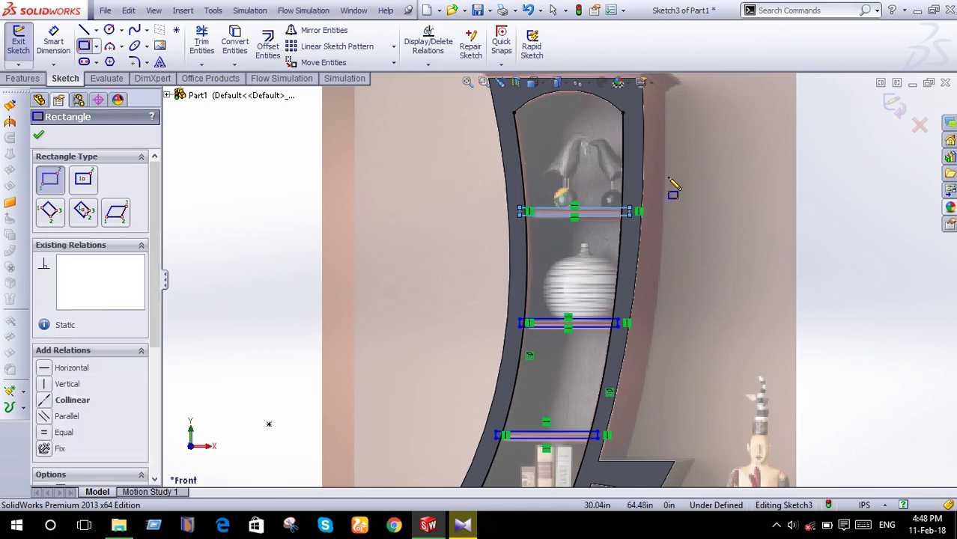
{"action": "key", "text": "Escape"}
Add an Equal relation to the shelf rectangles' right end lines so the shelves share one thickness.
{"action": "scroll", "coordinate": [608, 225], "scroll_direction": "down", "scroll_amount": 2}
{"action": "scroll", "coordinate": [614, 229], "scroll_direction": "down", "scroll_amount": 2}
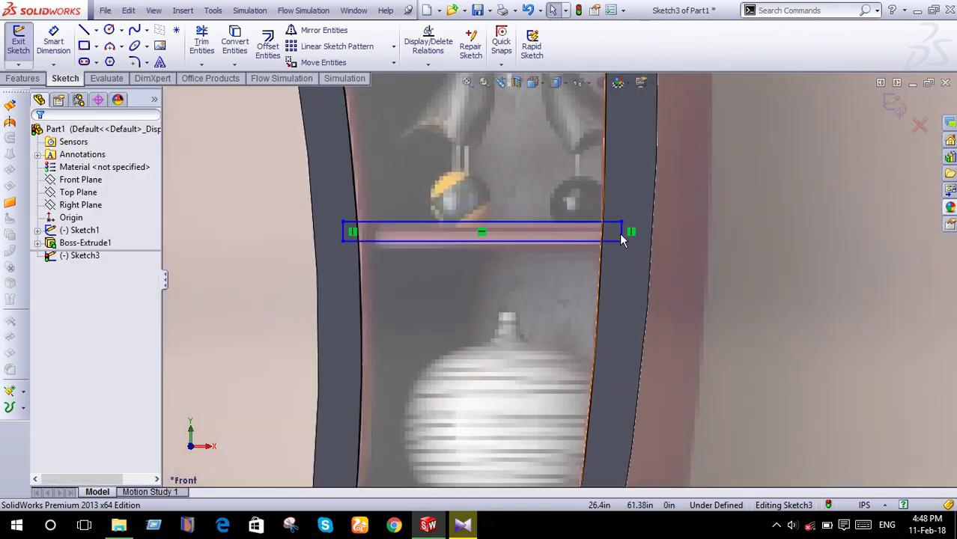
{"action": "left_click", "coordinate": [621, 234]}
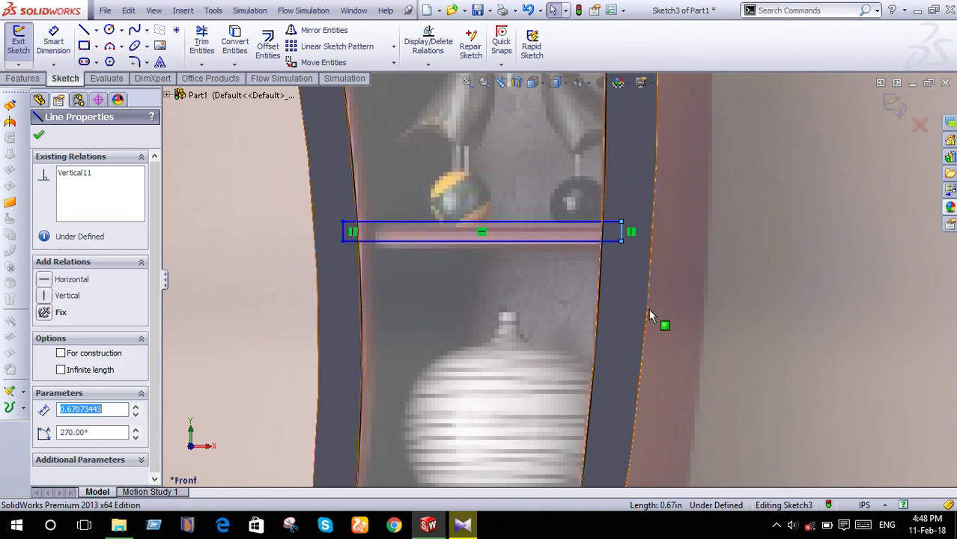
{"action": "scroll", "coordinate": [649, 308], "scroll_direction": "up", "scroll_amount": 5}
{"action": "scroll", "coordinate": [590, 300], "scroll_direction": "down", "scroll_amount": 3}
{"action": "scroll", "coordinate": [547, 224], "scroll_direction": "down", "scroll_amount": 2}
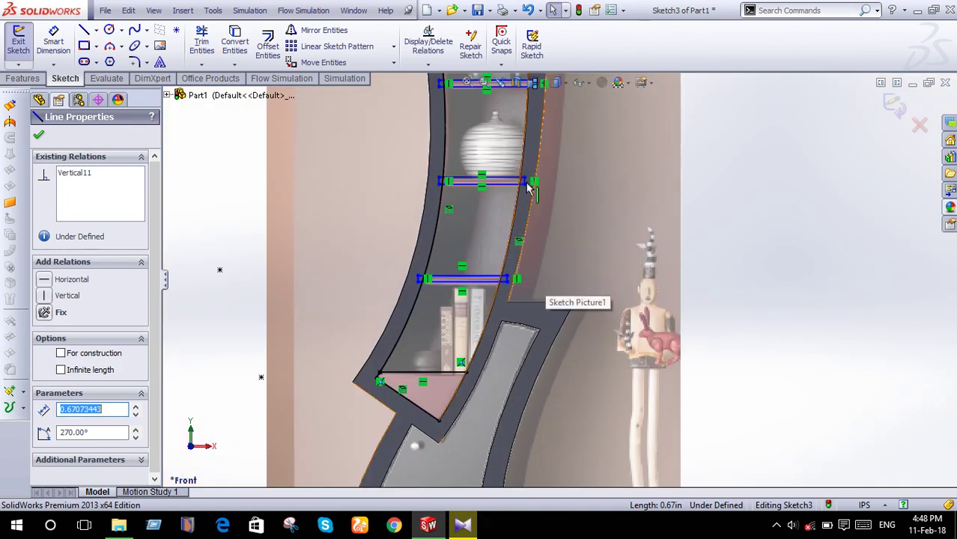
{"action": "scroll", "coordinate": [527, 192], "scroll_direction": "down", "scroll_amount": 3}
{"action": "scroll", "coordinate": [524, 188], "scroll_direction": "down", "scroll_amount": 2}
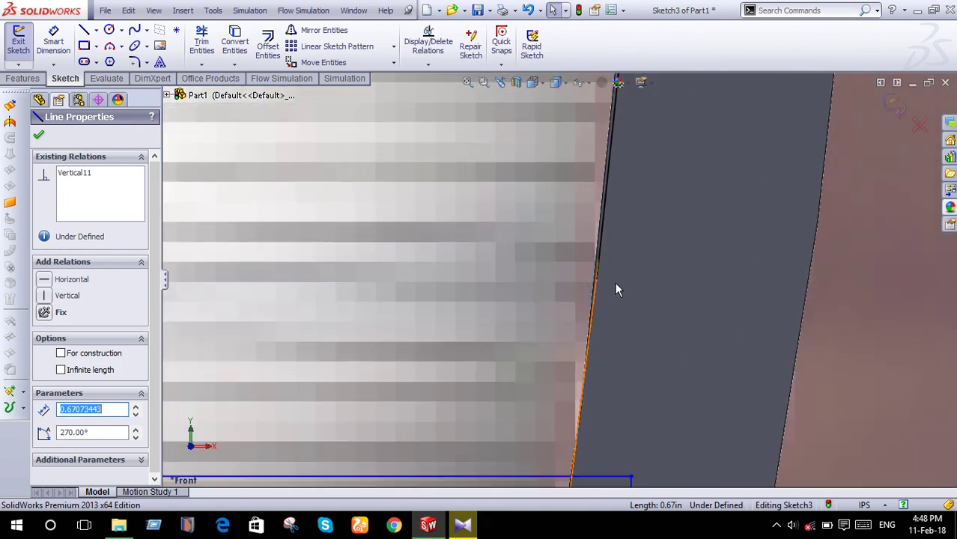
{"action": "scroll", "coordinate": [635, 344], "scroll_direction": "up", "scroll_amount": 3}
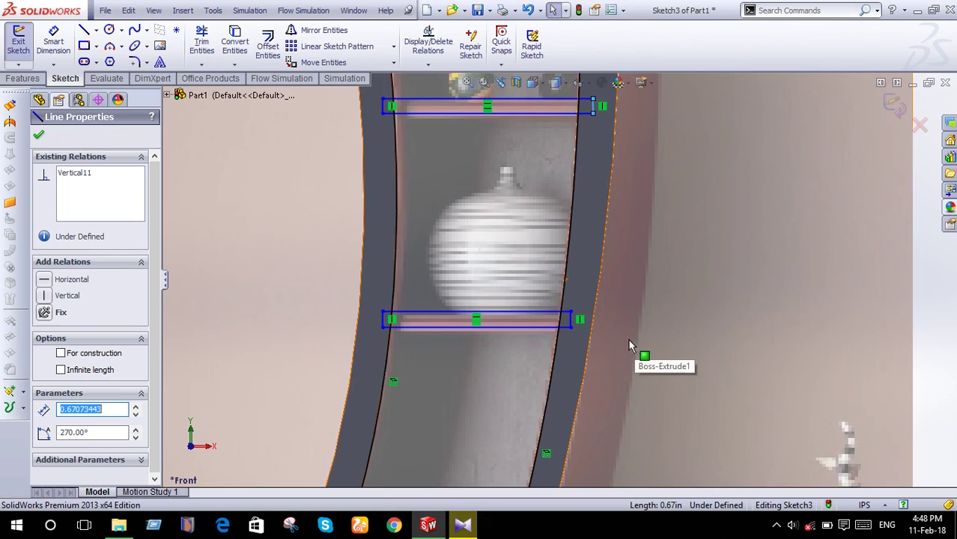
{"action": "left_click", "coordinate": [574, 322]}
{"action": "left_click", "coordinate": [573, 374], "text": "ctrl"}
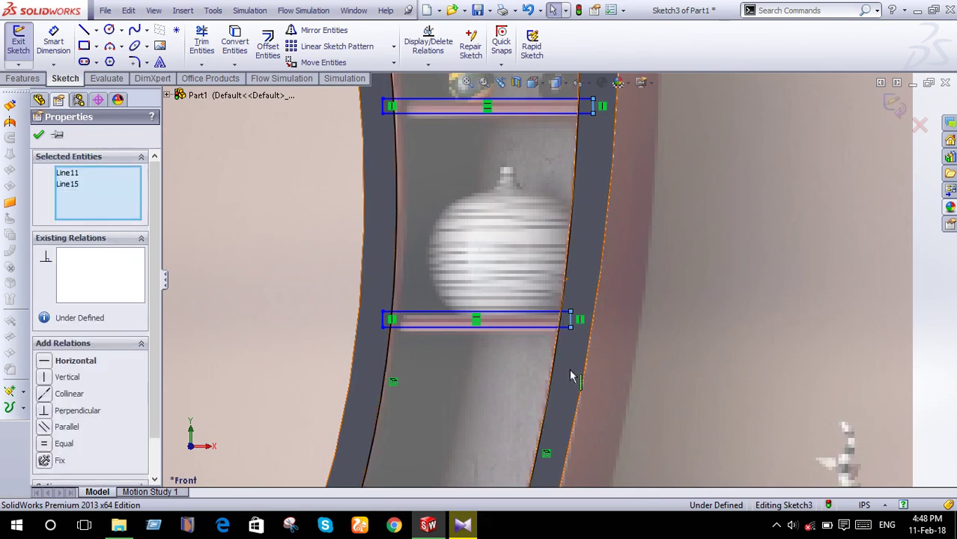
{"action": "scroll", "coordinate": [569, 368], "scroll_direction": "up", "scroll_amount": 4}
{"action": "scroll", "coordinate": [554, 375], "scroll_direction": "down", "scroll_amount": 4}
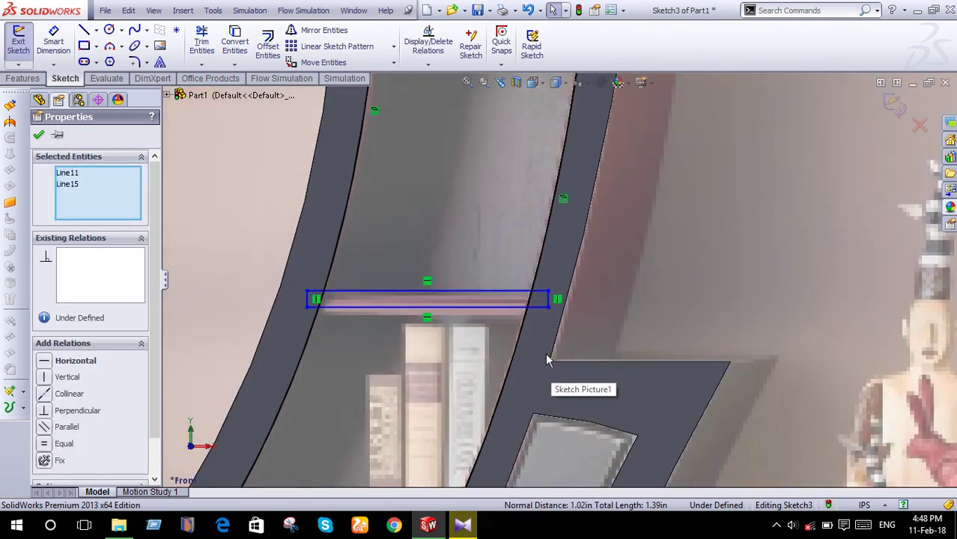
{"action": "left_click", "coordinate": [549, 299], "text": "ctrl"}
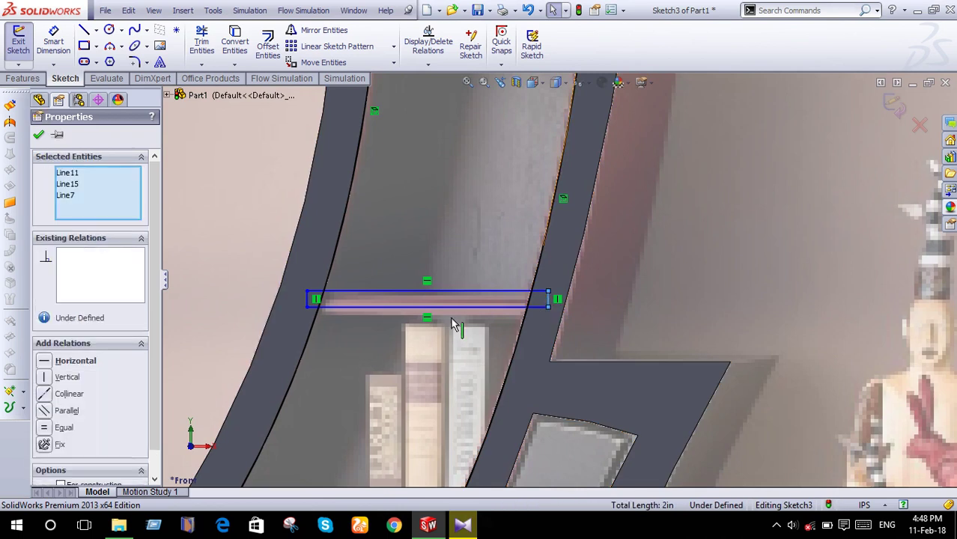
{"action": "scroll", "coordinate": [384, 356], "scroll_direction": "up", "scroll_amount": 2}
{"action": "scroll", "coordinate": [381, 354], "scroll_direction": "up", "scroll_amount": 2}
{"action": "scroll", "coordinate": [382, 354], "scroll_direction": "up", "scroll_amount": 3}
{"action": "left_click", "coordinate": [64, 428]}
{"action": "left_click", "coordinate": [38, 134]}
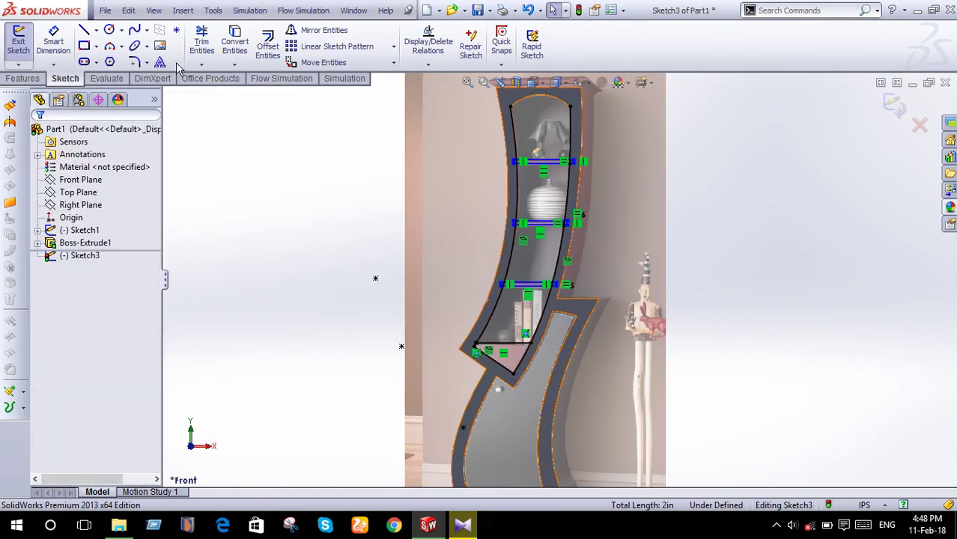
{"action": "left_click", "coordinate": [201, 42]}
{"action": "scroll", "coordinate": [548, 182], "scroll_direction": "down", "scroll_amount": 1}
Power-trim the stray left-edge piece between the lowest shelf and the bottom line.
{"action": "scroll", "coordinate": [537, 131], "scroll_direction": "down", "scroll_amount": 2}
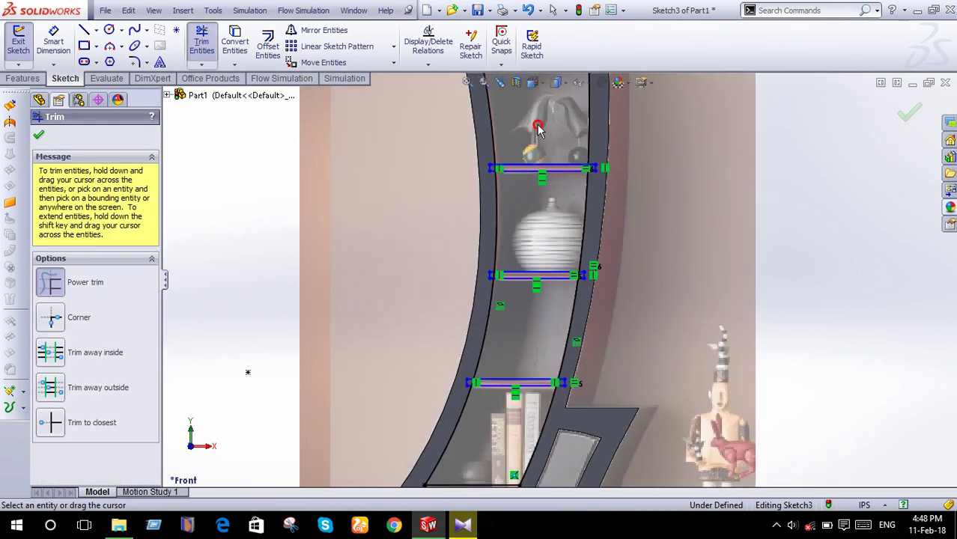
{"action": "scroll", "coordinate": [522, 355], "scroll_direction": "up", "scroll_amount": 3}
{"action": "left_click_drag", "start_coordinate": [494, 375], "coordinate": [425, 384]}
{"action": "scroll", "coordinate": [480, 348], "scroll_direction": "down", "scroll_amount": 2}
{"action": "scroll", "coordinate": [539, 309], "scroll_direction": "down", "scroll_amount": 2}
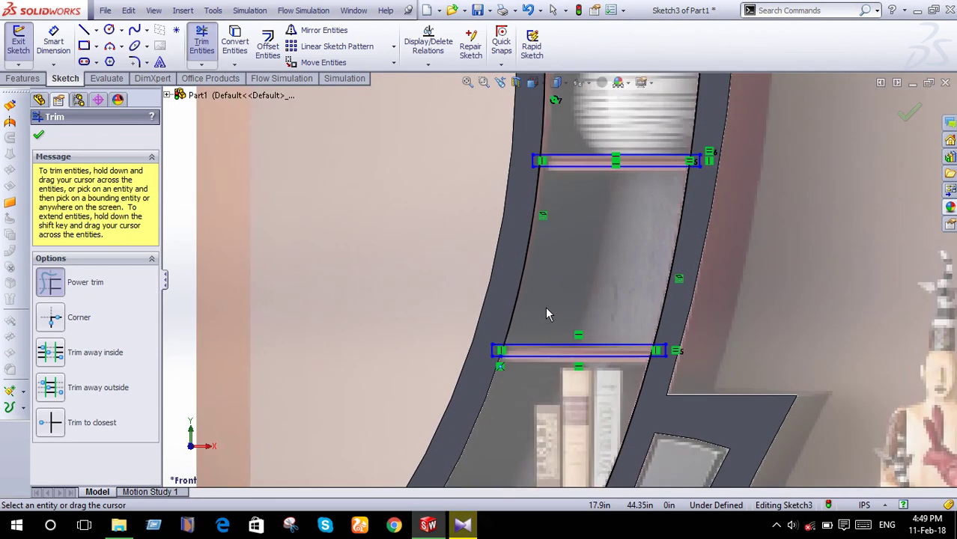
{"action": "scroll", "coordinate": [545, 306], "scroll_direction": "down", "scroll_amount": 2}
{"action": "key", "text": "Escape"}
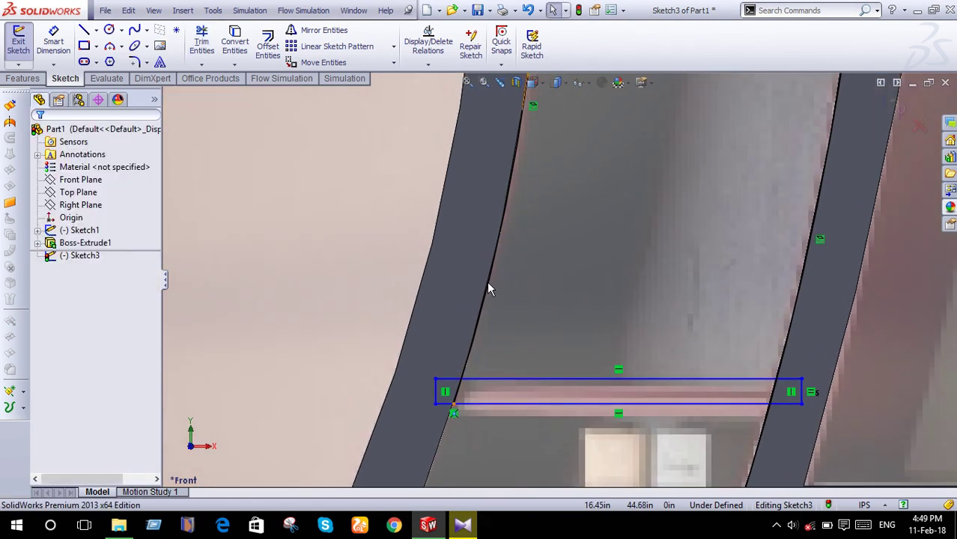
Open a Boss-Extrude on Sketch3, defaulting to 12.00 in blind depth.
{"action": "left_click", "coordinate": [491, 285]}
{"action": "key", "text": "Escape"}
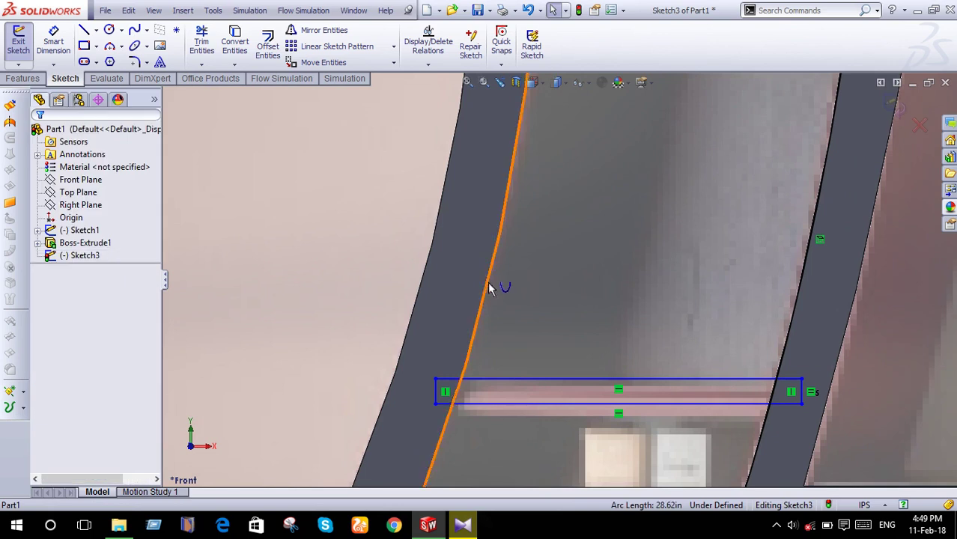
{"action": "scroll", "coordinate": [488, 281], "scroll_direction": "up", "scroll_amount": 2}
{"action": "scroll", "coordinate": [489, 281], "scroll_direction": "up", "scroll_amount": 2}
{"action": "scroll", "coordinate": [492, 286], "scroll_direction": "up", "scroll_amount": 2}
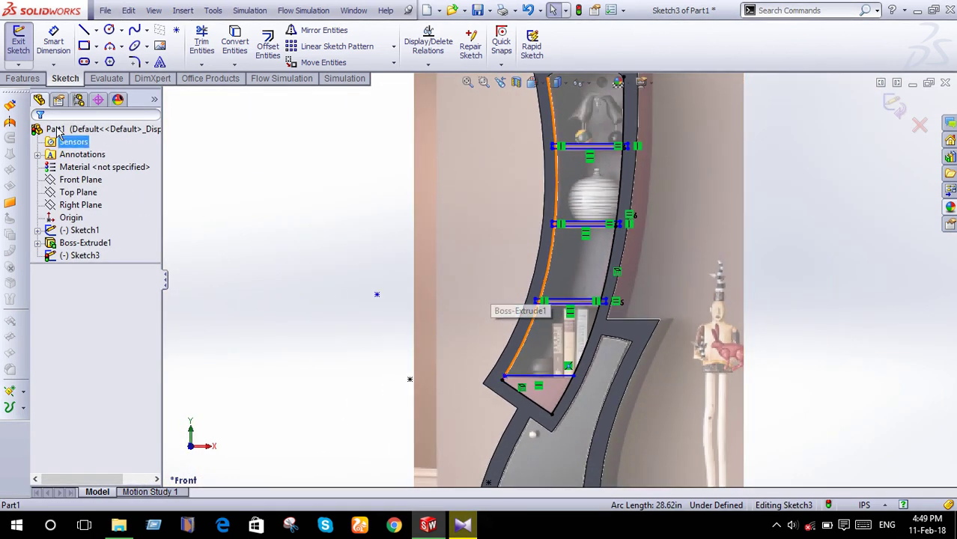
{"action": "left_click", "coordinate": [22, 78]}
{"action": "left_click", "coordinate": [23, 46]}
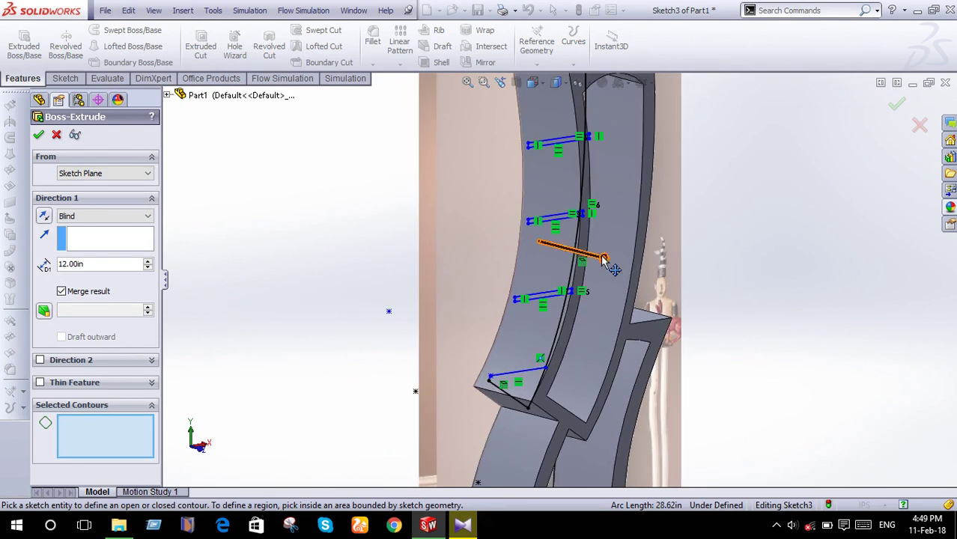
Extrude the bottom region and three shelf contours of Sketch3 to an 11.50 in blind depth.
{"action": "left_click", "coordinate": [603, 258]}
{"action": "scroll", "coordinate": [578, 288], "scroll_direction": "down", "scroll_amount": 3}
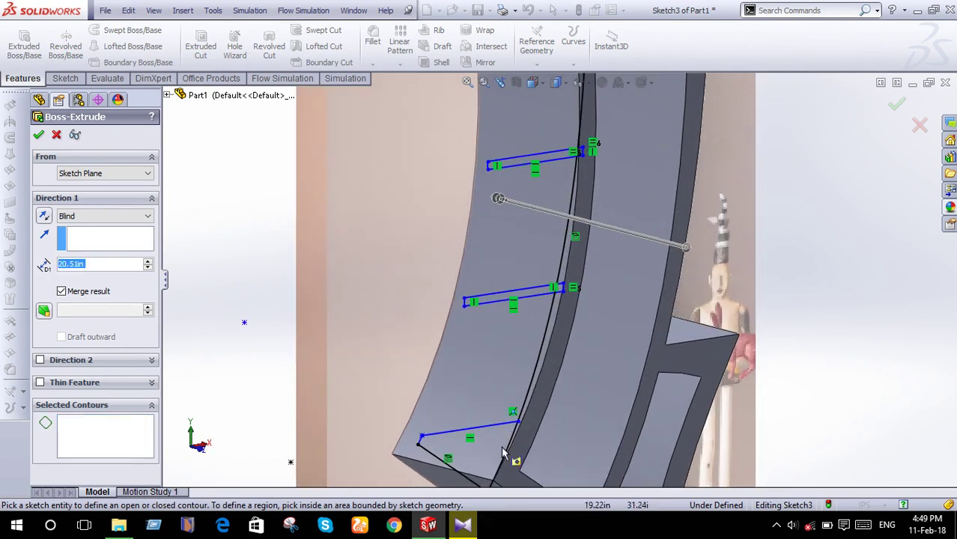
{"action": "left_click", "coordinate": [459, 450]}
{"action": "left_click", "coordinate": [509, 302]}
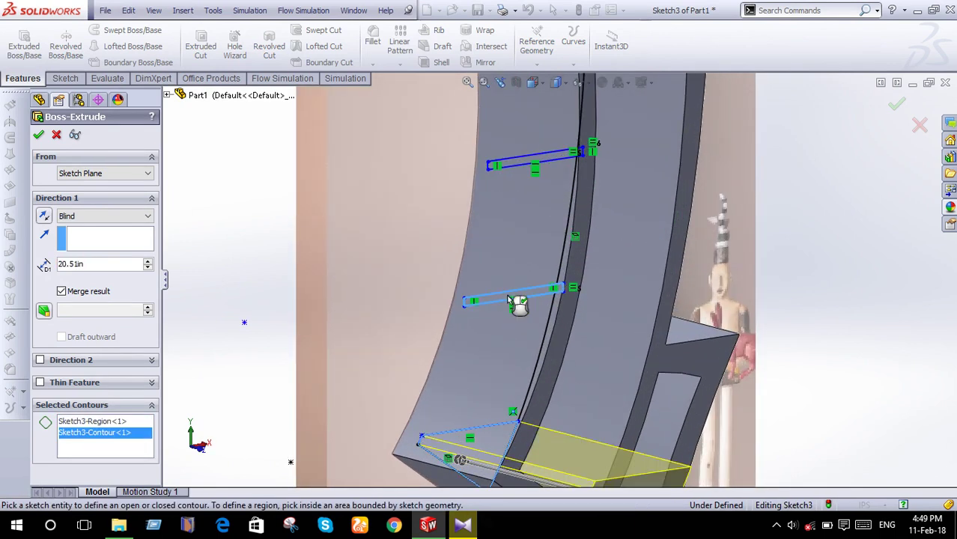
{"action": "left_click", "coordinate": [520, 163]}
{"action": "scroll", "coordinate": [527, 155], "scroll_direction": "up", "scroll_amount": 3}
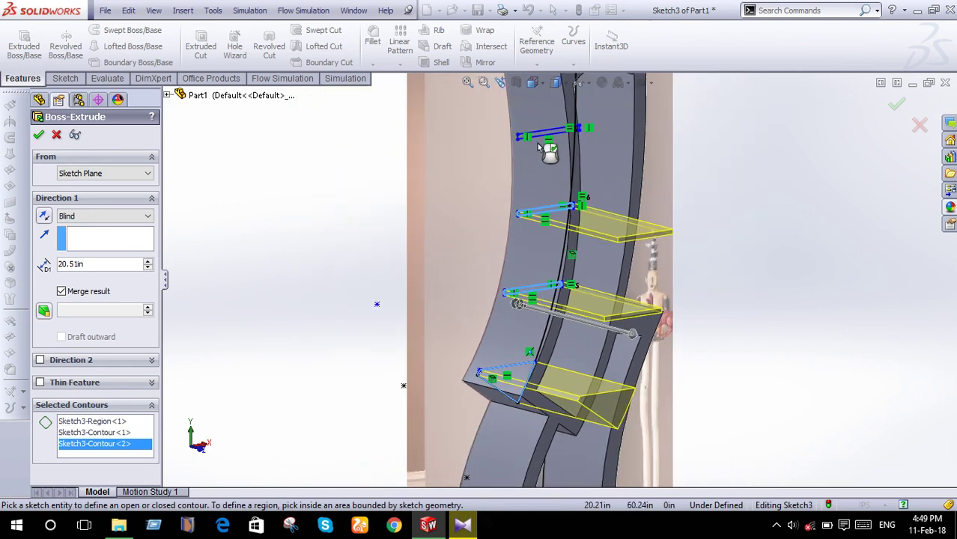
{"action": "left_click", "coordinate": [535, 136]}
{"action": "middle_click_drag", "start_coordinate": [749, 221], "coordinate": [648, 260]}
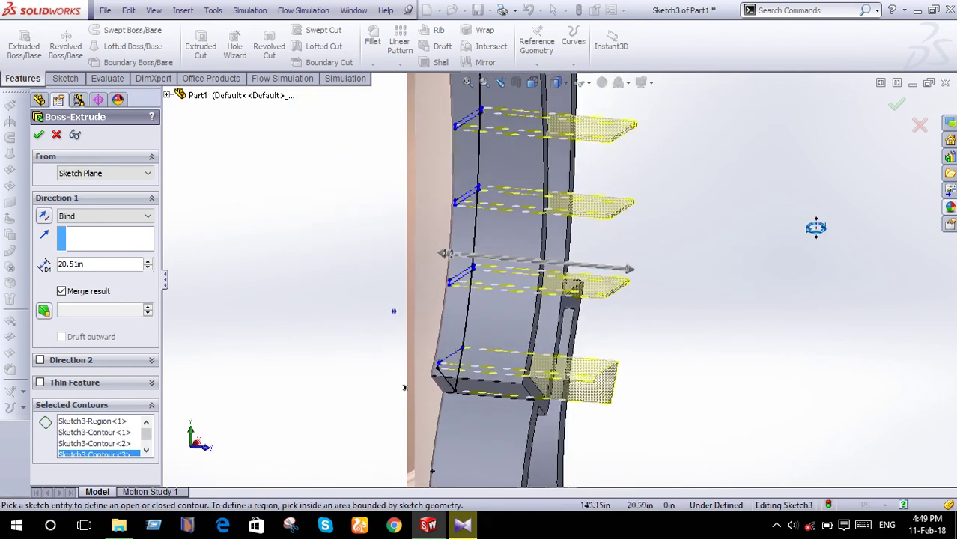
{"action": "left_click_drag", "start_coordinate": [616, 262], "coordinate": [518, 264]}
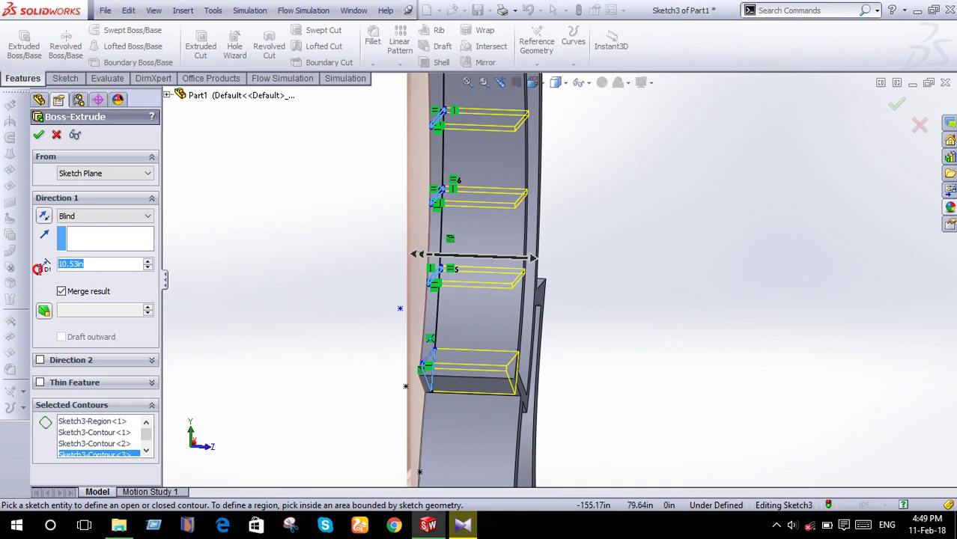
{"action": "type", "text": "11."}
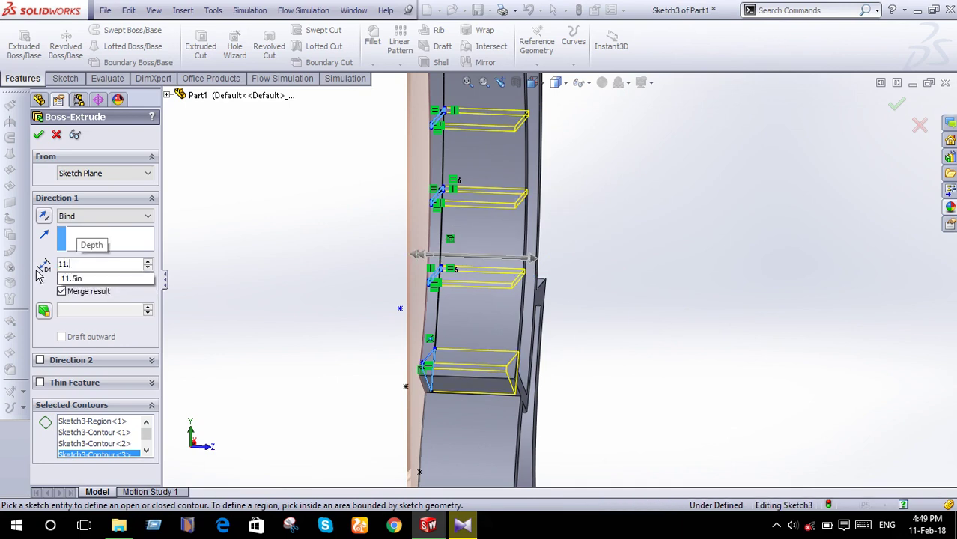
{"action": "type", "text": "5"}
{"action": "key", "text": "Return"}
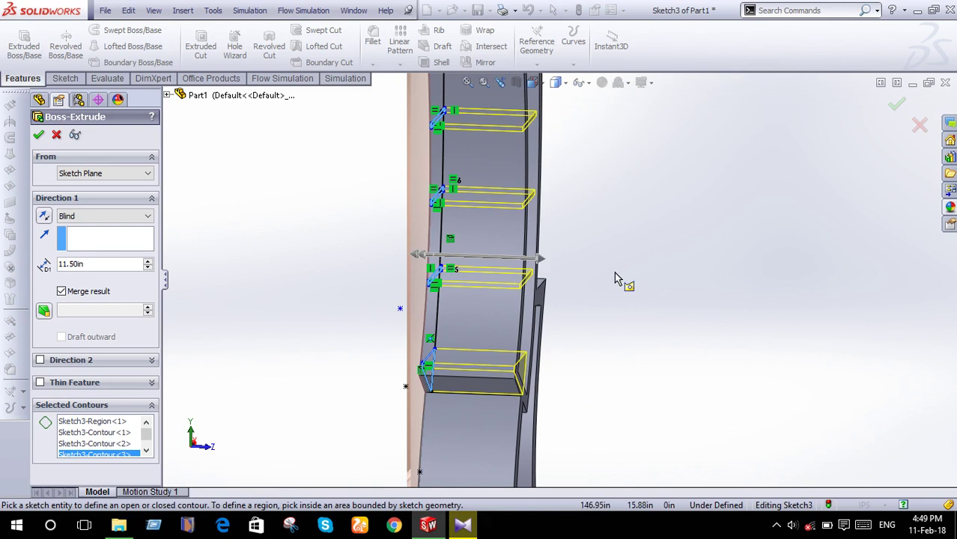
{"action": "key", "text": "ctrl+1"}
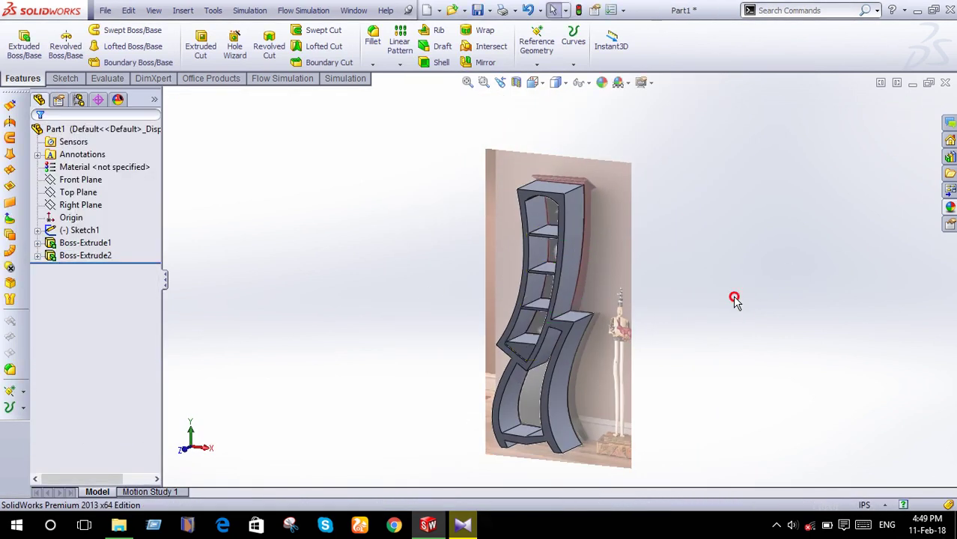
Begin a new sketch on the Front Plane, viewed face-on, with Convert Entities active.
{"action": "mouse_move", "coordinate": [747, 282]}
{"action": "middle_mouse_down"}
{"action": "mouse_move", "coordinate": [756, 325]}
{"action": "mouse_move", "coordinate": [752, 293]}
{"action": "mouse_move", "coordinate": [784, 319]}
{"action": "mouse_move", "coordinate": [635, 319]}
{"action": "mouse_move", "coordinate": [741, 304]}
{"action": "middle_mouse_up"}
{"action": "key", "text": "Escape"}
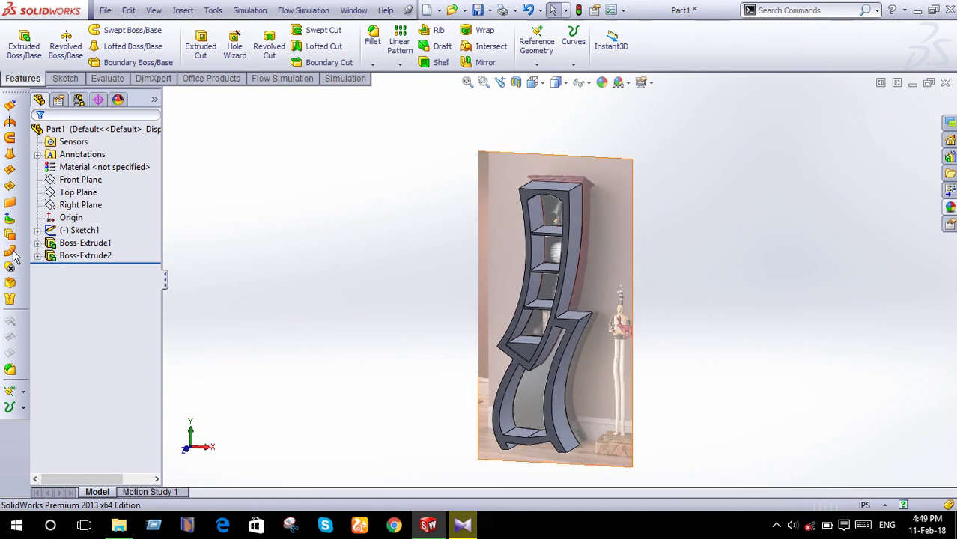
{"action": "left_click", "coordinate": [75, 180]}
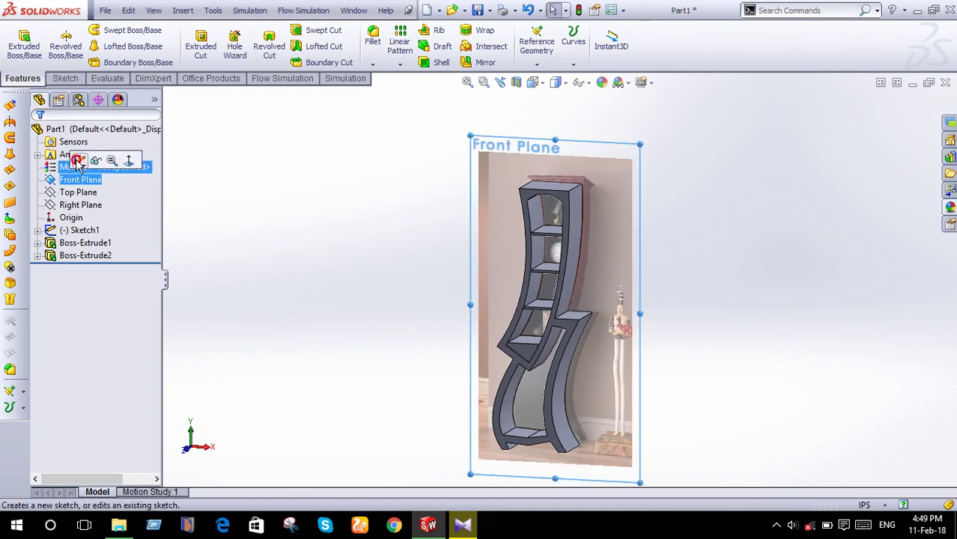
{"action": "left_click", "coordinate": [77, 160]}
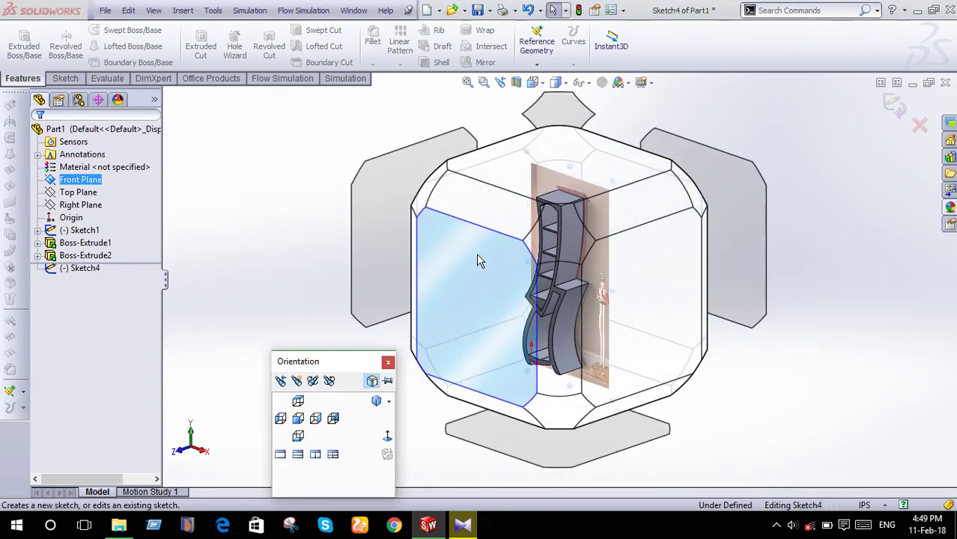
{"action": "left_click", "coordinate": [477, 253]}
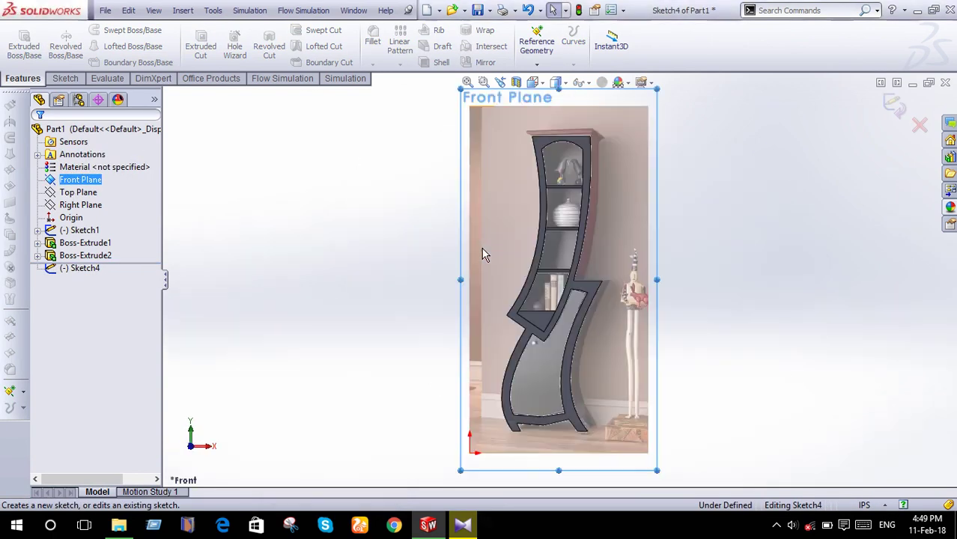
{"action": "left_click", "coordinate": [65, 79]}
{"action": "left_click", "coordinate": [235, 42]}
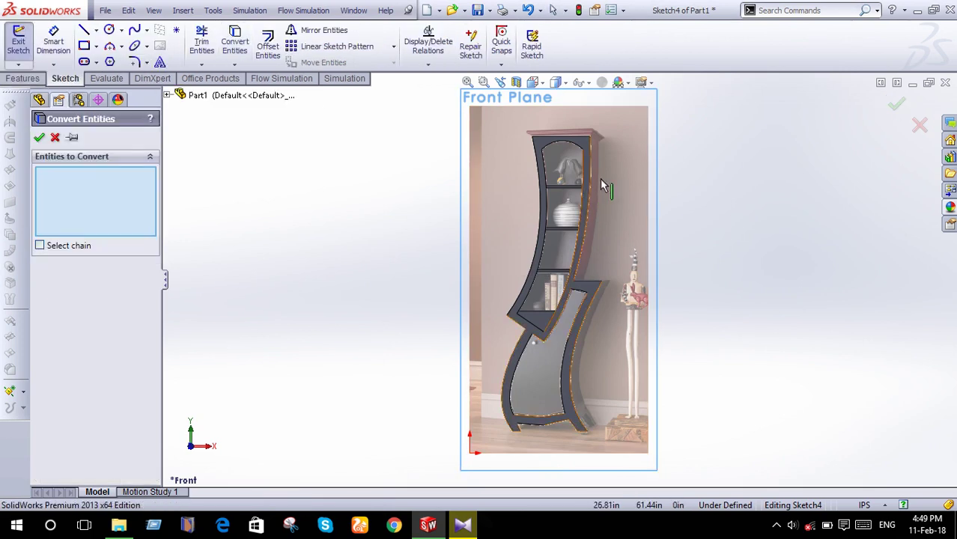
Convert the lower cabinet body's right, left, lower and bottom outline edges into the sketch.
{"action": "scroll", "coordinate": [589, 167], "scroll_direction": "down", "scroll_amount": 1}
{"action": "left_click", "coordinate": [590, 163]}
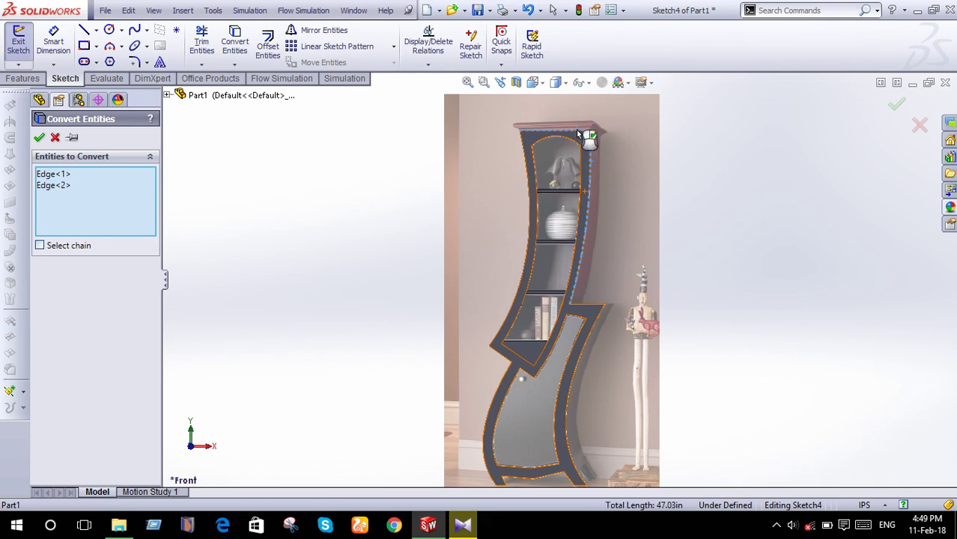
{"action": "left_click", "coordinate": [522, 187]}
{"action": "left_click", "coordinate": [502, 382]}
{"action": "left_click", "coordinate": [509, 374]}
{"action": "left_click", "coordinate": [585, 309]}
{"action": "left_click", "coordinate": [599, 330]}
{"action": "scroll", "coordinate": [603, 352], "scroll_direction": "up", "scroll_amount": 3}
{"action": "scroll", "coordinate": [522, 355], "scroll_direction": "down", "scroll_amount": 3}
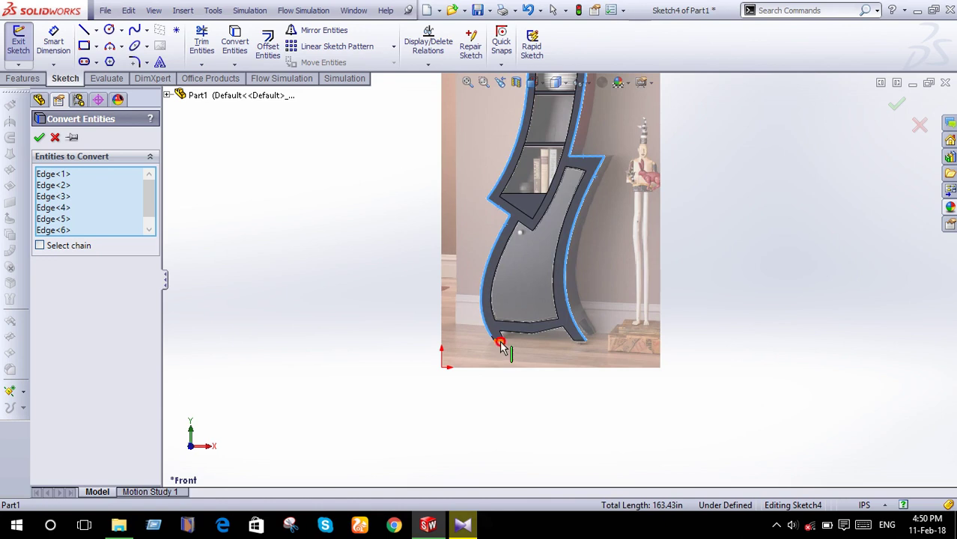
{"action": "scroll", "coordinate": [505, 341], "scroll_direction": "down", "scroll_amount": 2}
{"action": "scroll", "coordinate": [512, 336], "scroll_direction": "down", "scroll_amount": 2}
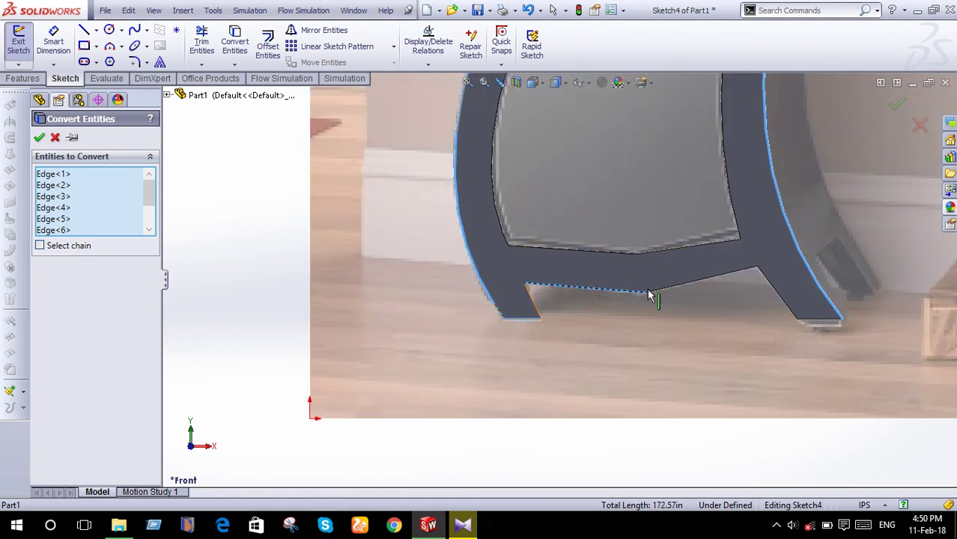
{"action": "left_click", "coordinate": [772, 288]}
{"action": "left_click", "coordinate": [896, 104]}
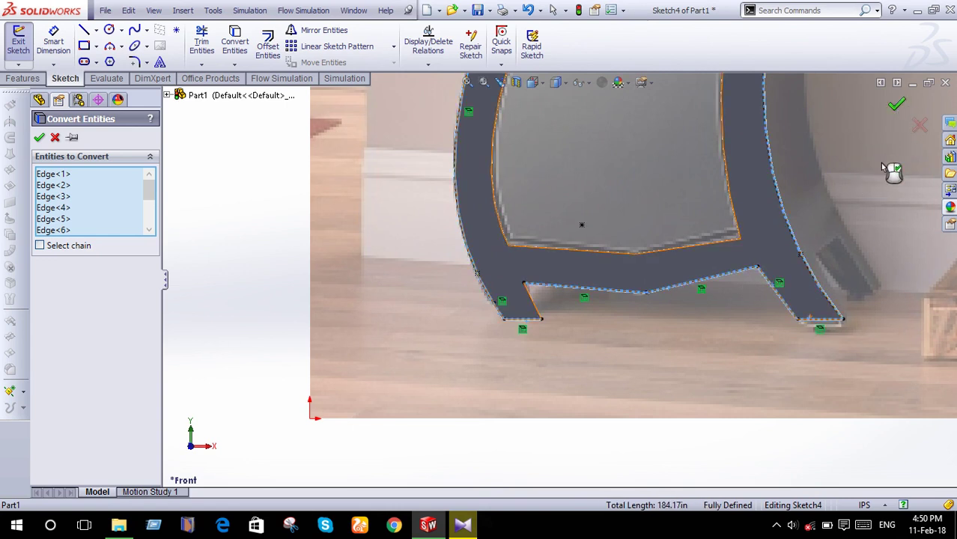
{"action": "key", "text": "f"}
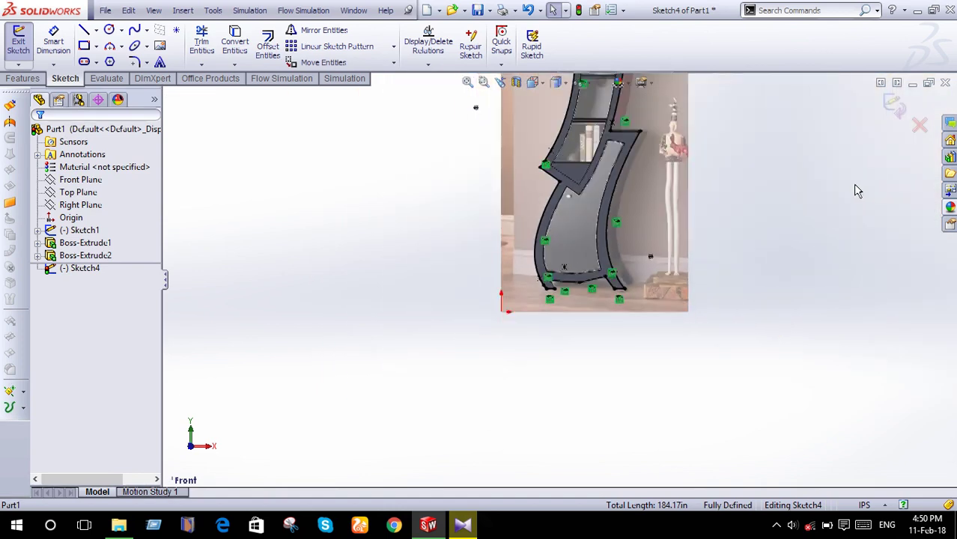
{"action": "left_click", "coordinate": [23, 78]}
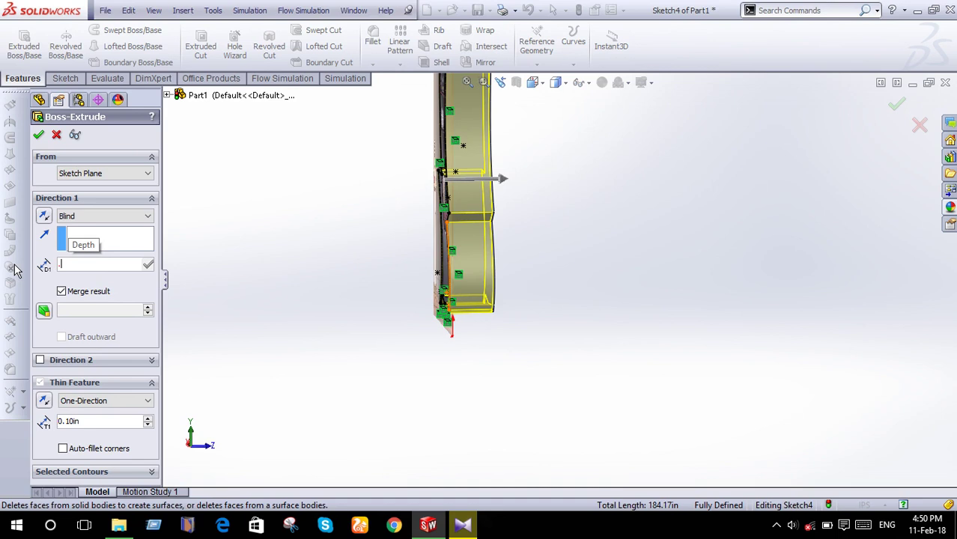
{"action": "type", "text": "5"}
{"action": "key", "text": "Return"}
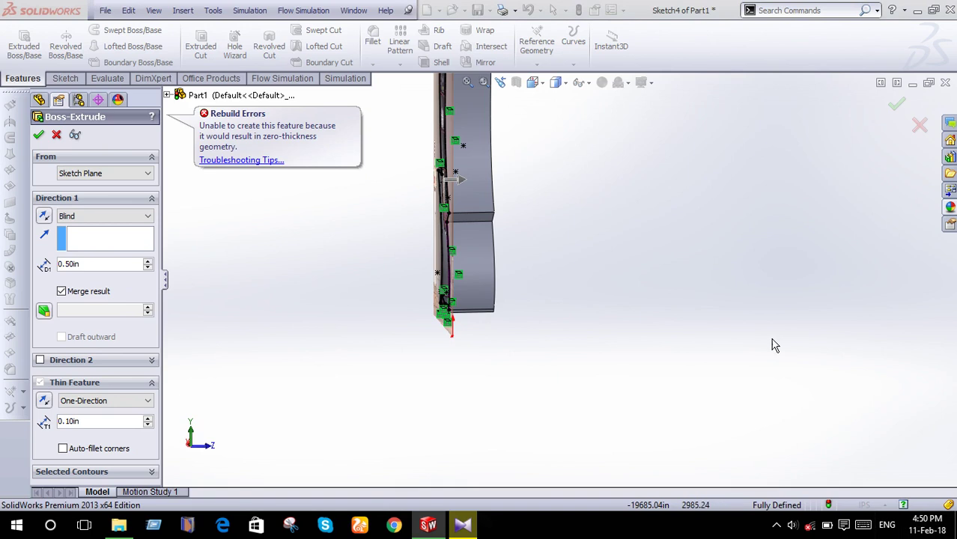
{"action": "left_click", "coordinate": [44, 216]}
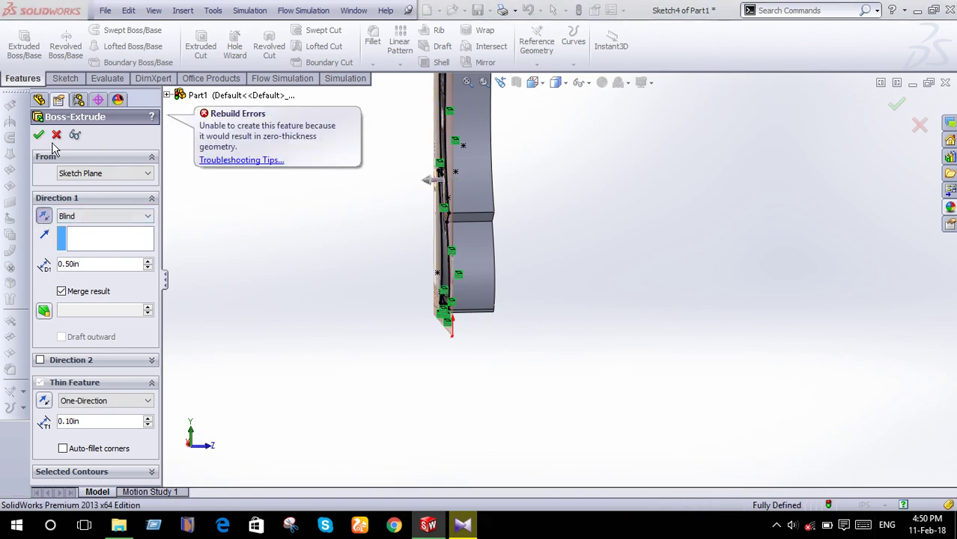
{"action": "left_click", "coordinate": [56, 134]}
{"action": "key", "text": "space"}
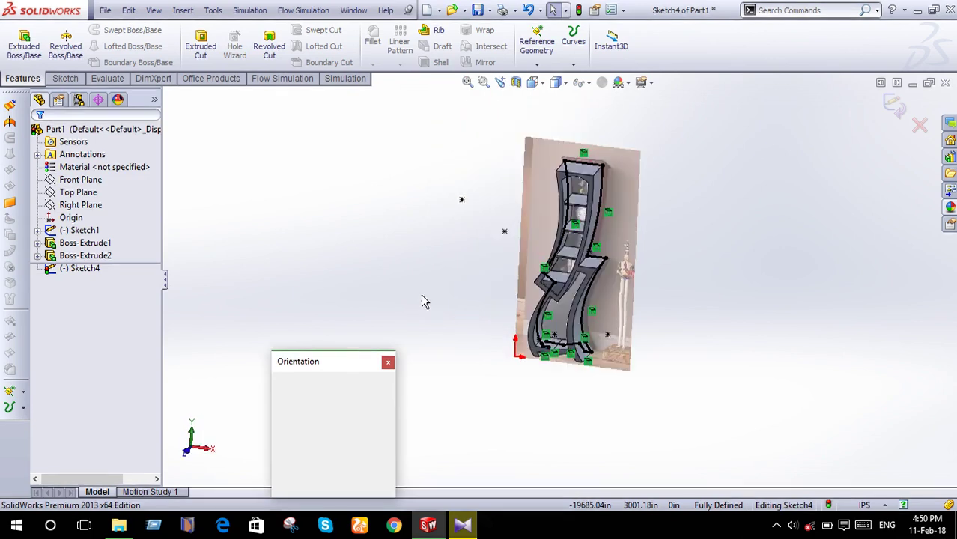
From the Back view, convert the right leg's slanted 2.06 in inner edge into Sketch4 and open an extrusion.
{"action": "left_click", "coordinate": [725, 216]}
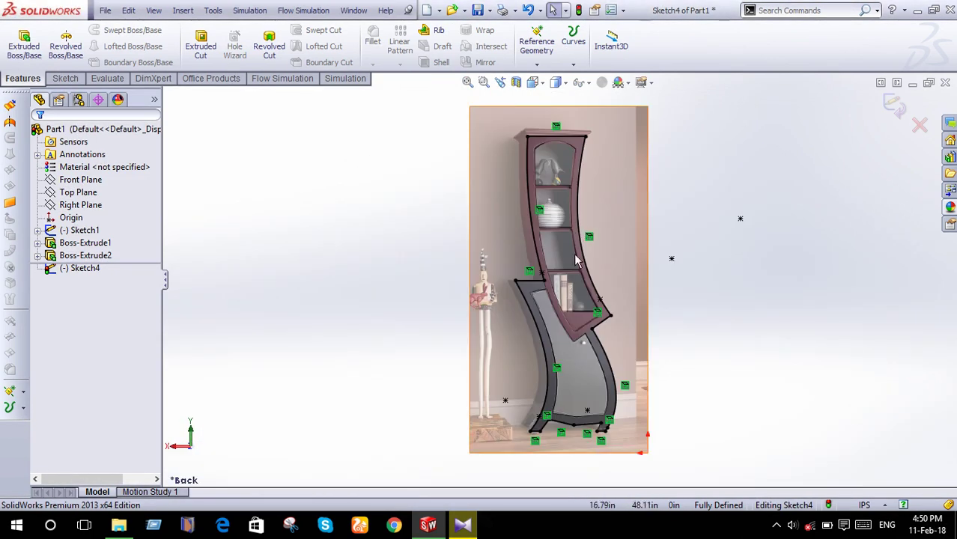
{"action": "scroll", "coordinate": [577, 261], "scroll_direction": "down", "scroll_amount": 3}
{"action": "scroll", "coordinate": [529, 299], "scroll_direction": "down", "scroll_amount": 3}
{"action": "scroll", "coordinate": [529, 299], "scroll_direction": "down", "scroll_amount": 3}
{"action": "scroll", "coordinate": [525, 293], "scroll_direction": "down", "scroll_amount": 3}
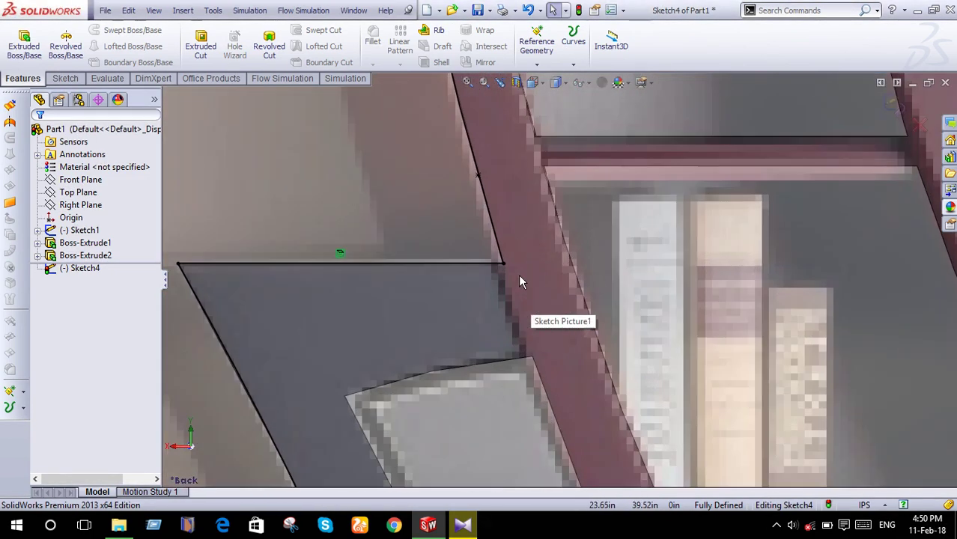
{"action": "scroll", "coordinate": [520, 271], "scroll_direction": "up", "scroll_amount": 2}
{"action": "scroll", "coordinate": [562, 311], "scroll_direction": "up", "scroll_amount": 3}
{"action": "scroll", "coordinate": [608, 352], "scroll_direction": "up", "scroll_amount": 2}
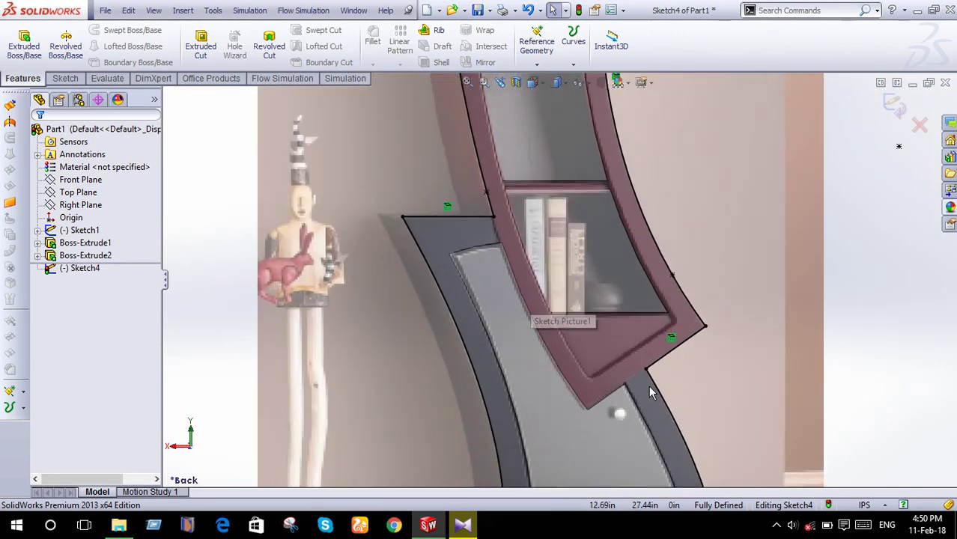
{"action": "scroll", "coordinate": [649, 388], "scroll_direction": "down", "scroll_amount": 2}
{"action": "scroll", "coordinate": [649, 388], "scroll_direction": "up", "scroll_amount": 3}
{"action": "scroll", "coordinate": [649, 388], "scroll_direction": "up", "scroll_amount": 2}
{"action": "scroll", "coordinate": [536, 428], "scroll_direction": "up", "scroll_amount": 1}
{"action": "scroll", "coordinate": [524, 374], "scroll_direction": "down", "scroll_amount": 2}
{"action": "scroll", "coordinate": [533, 346], "scroll_direction": "down", "scroll_amount": 2}
{"action": "scroll", "coordinate": [520, 349], "scroll_direction": "down", "scroll_amount": 2}
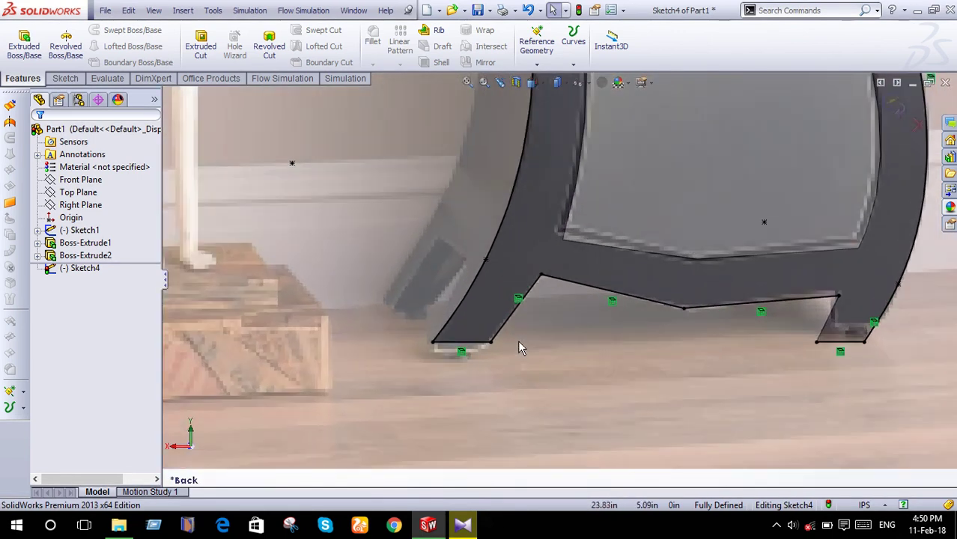
{"action": "scroll", "coordinate": [832, 310], "scroll_direction": "down", "scroll_amount": 2}
{"action": "scroll", "coordinate": [817, 310], "scroll_direction": "down", "scroll_amount": 1}
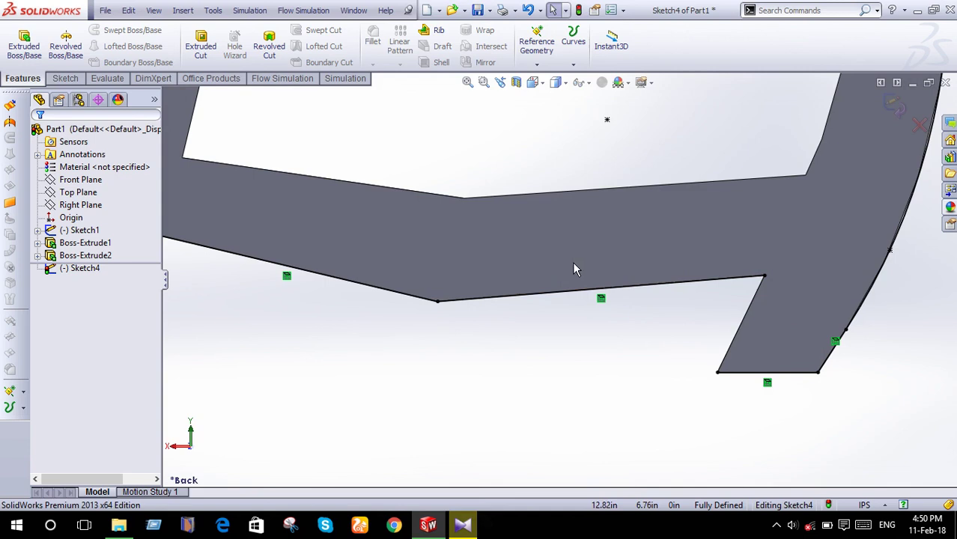
{"action": "left_click", "coordinate": [742, 322]}
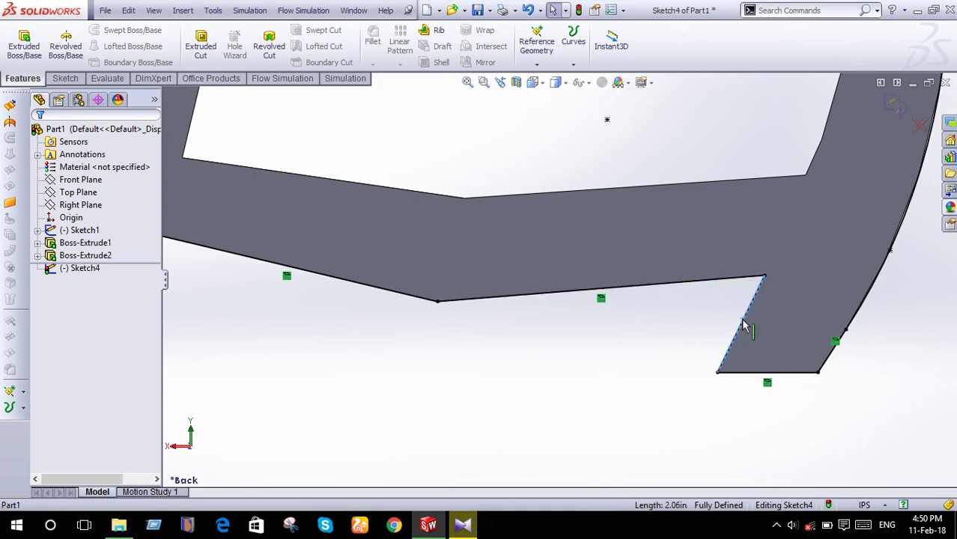
{"action": "left_click", "coordinate": [65, 78]}
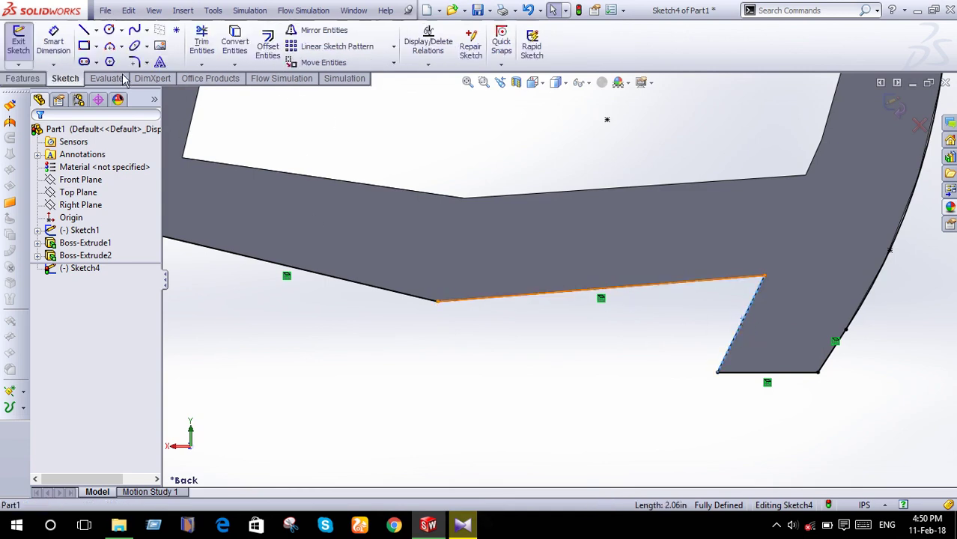
{"action": "left_click", "coordinate": [232, 51]}
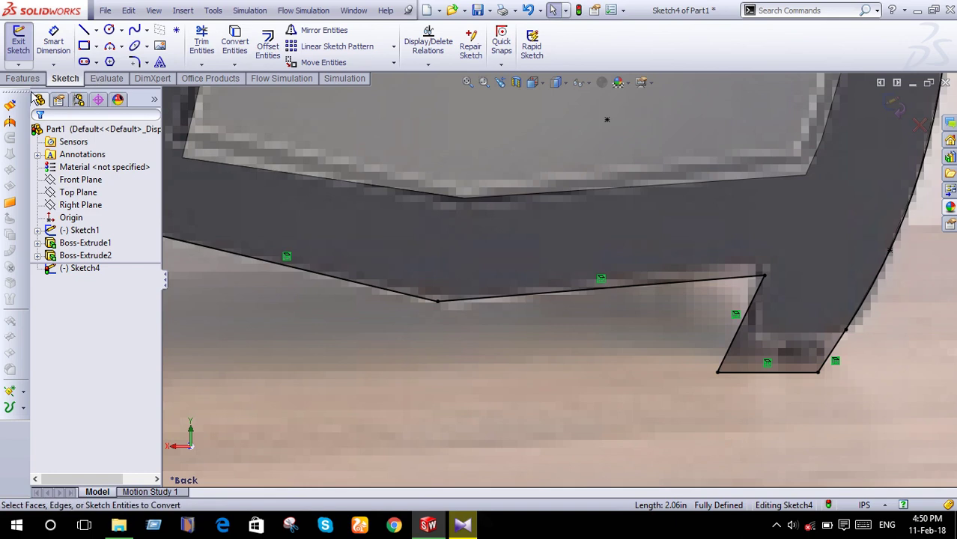
{"action": "left_click", "coordinate": [22, 78]}
{"action": "left_click", "coordinate": [24, 45]}
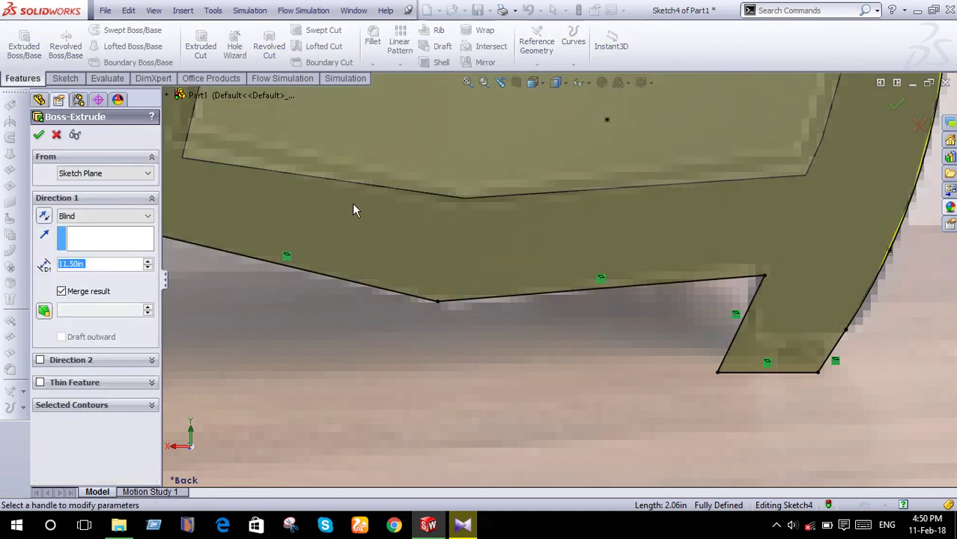
Try a 0.50in extrusion, cancel it when it fails, and exit the sketch.
{"action": "key", "text": "f"}
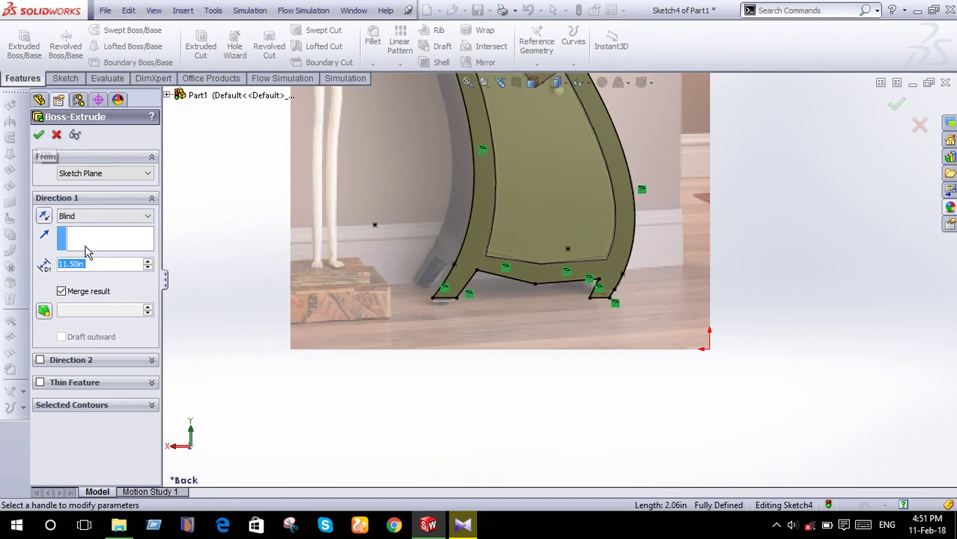
{"action": "type", "text": ".5"}
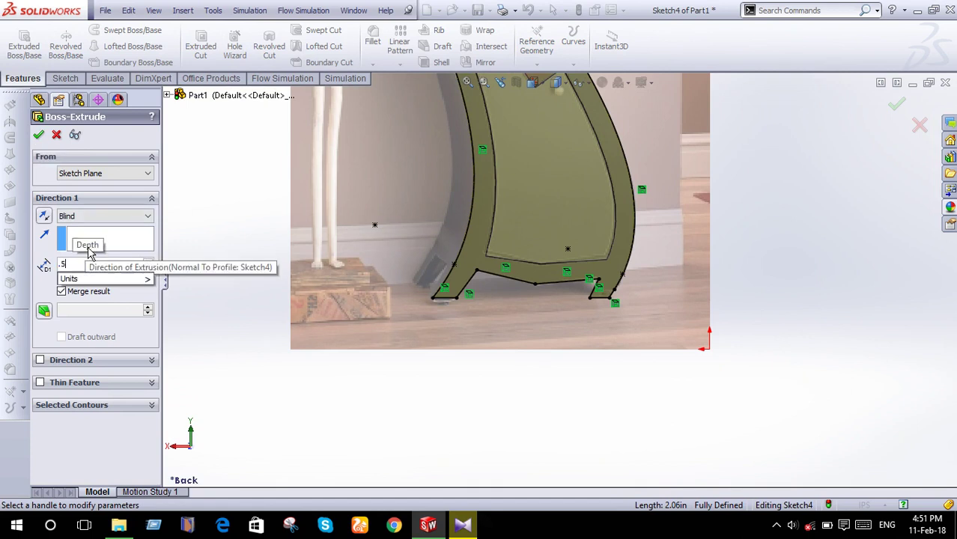
{"action": "key", "text": "Return"}
{"action": "left_click", "coordinate": [38, 134]}
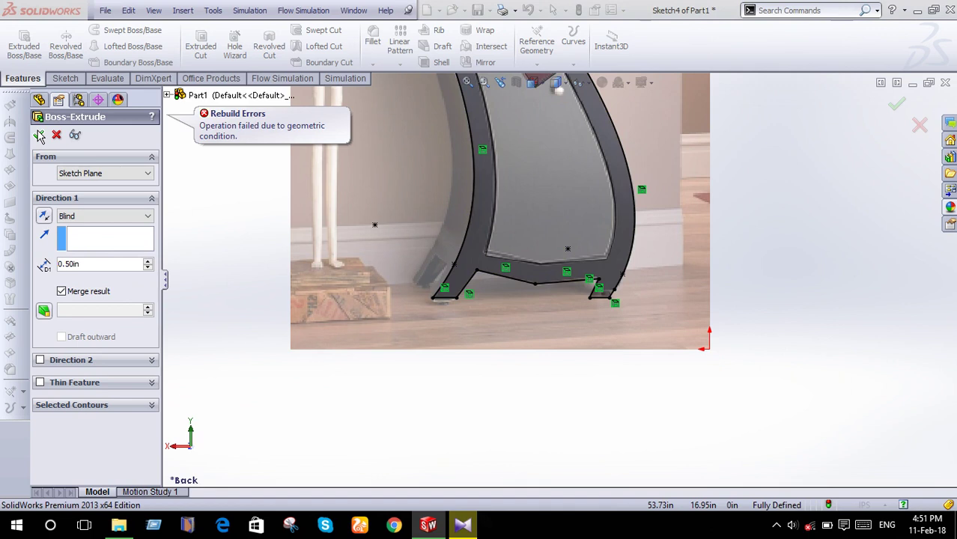
{"action": "left_click", "coordinate": [56, 137]}
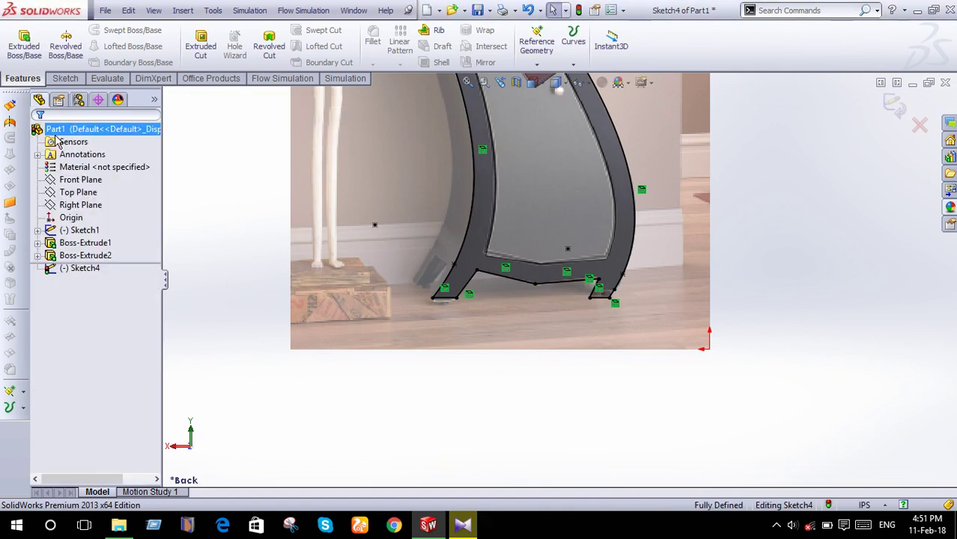
{"action": "left_click", "coordinate": [585, 11]}
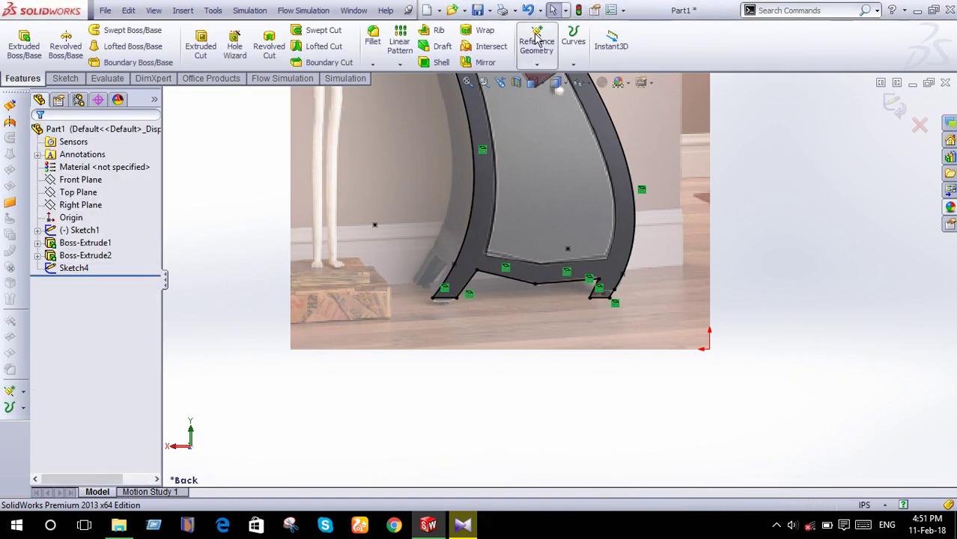
Attempt an 11.50in extrusion of the cabinet outline and cancel it after it fails.
{"action": "left_click", "coordinate": [24, 45]}
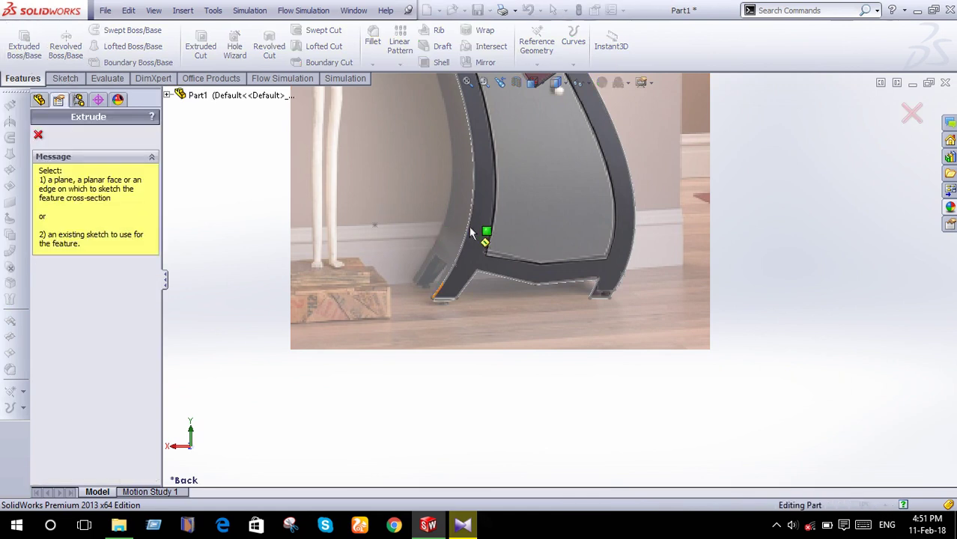
{"action": "left_click", "coordinate": [471, 232]}
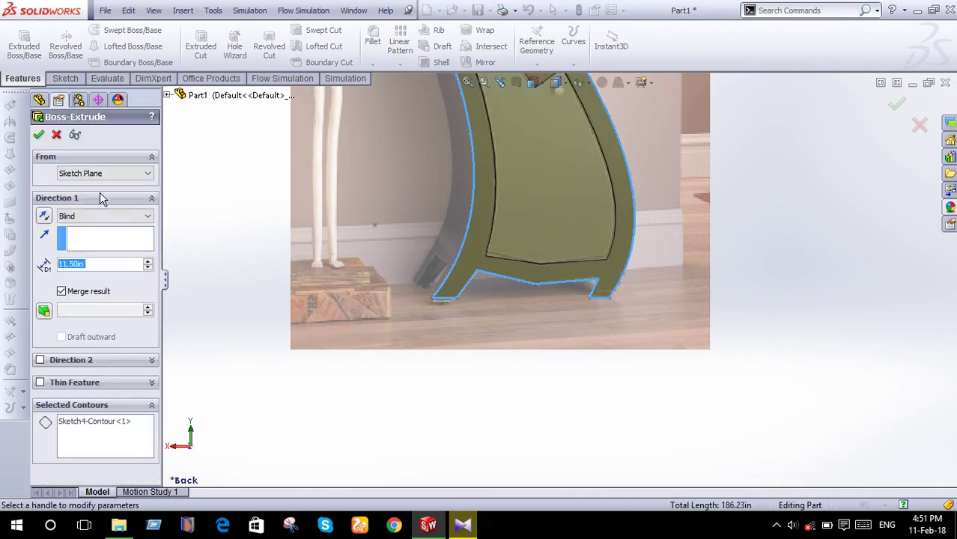
{"action": "left_click", "coordinate": [37, 138]}
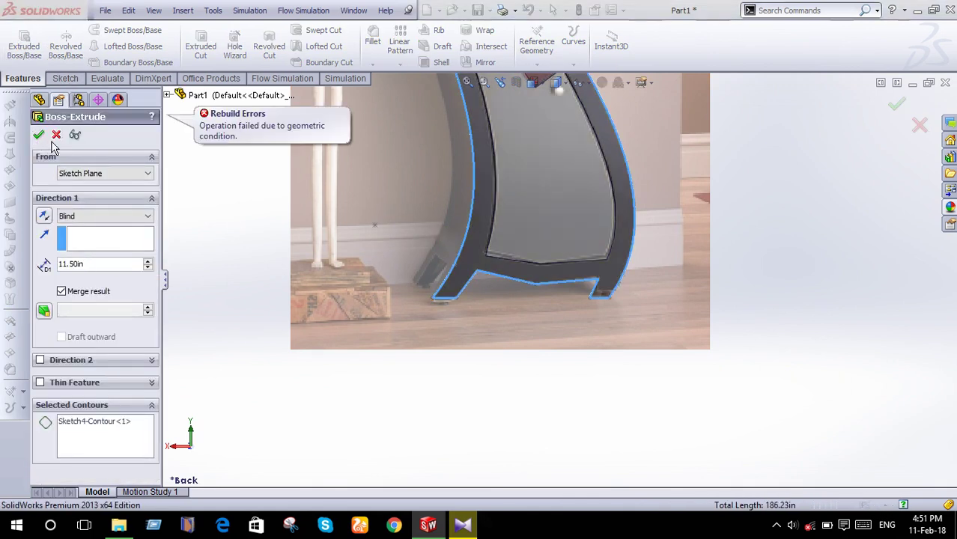
{"action": "left_click", "coordinate": [56, 135]}
Turn the model to face its back and reopen Sketch4 for editing.
{"action": "key", "text": "space"}
{"action": "middle_click_drag", "start_coordinate": [406, 401], "coordinate": [585, 318]}
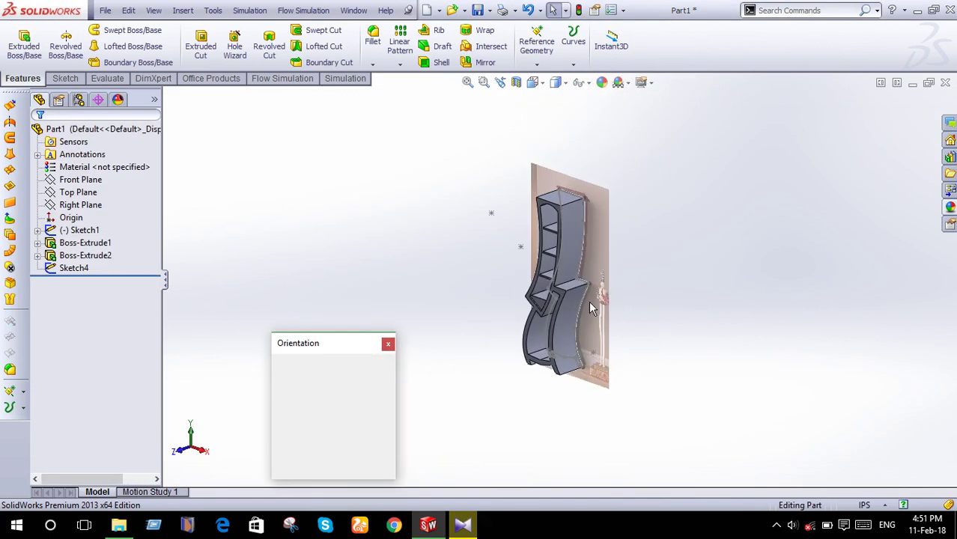
{"action": "left_click", "coordinate": [719, 173]}
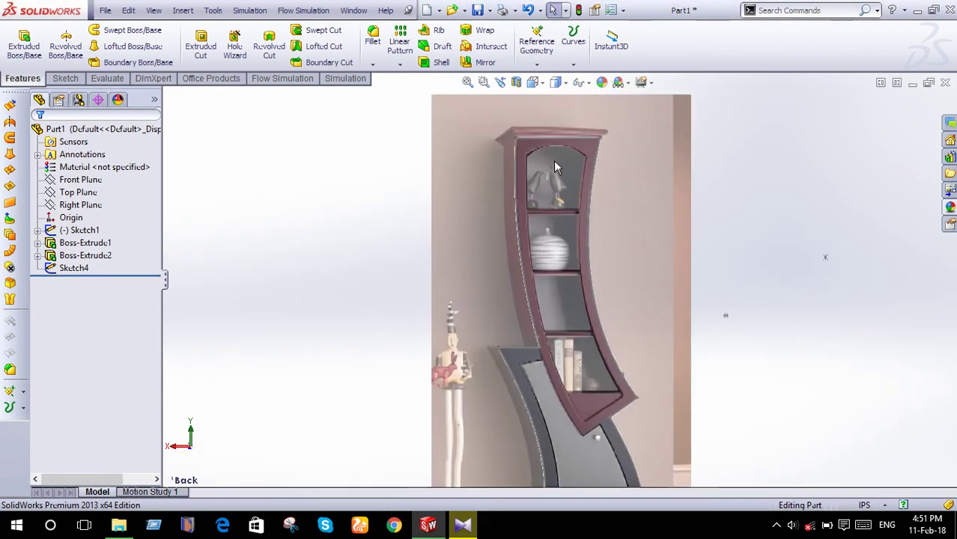
{"action": "scroll", "coordinate": [554, 157], "scroll_direction": "down", "scroll_amount": 2}
{"action": "double_click", "coordinate": [556, 149]}
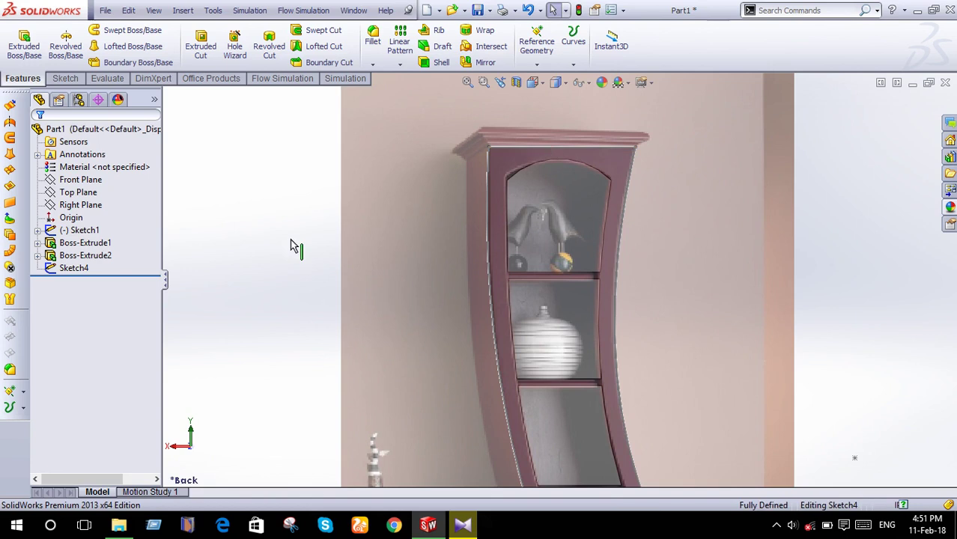
Delete Sketch4 from the feature tree and confirm the deletion.
{"action": "right_click", "coordinate": [71, 271]}
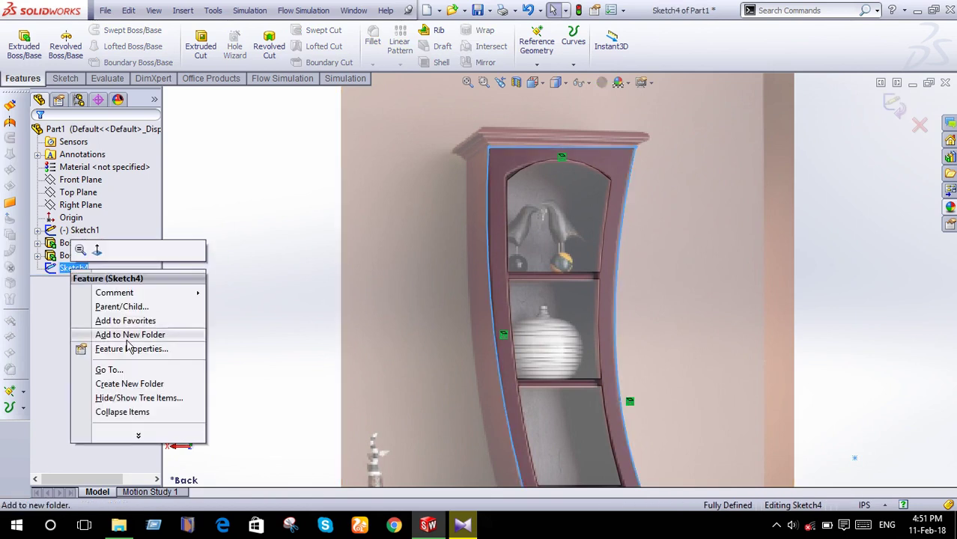
{"action": "left_click", "coordinate": [904, 107]}
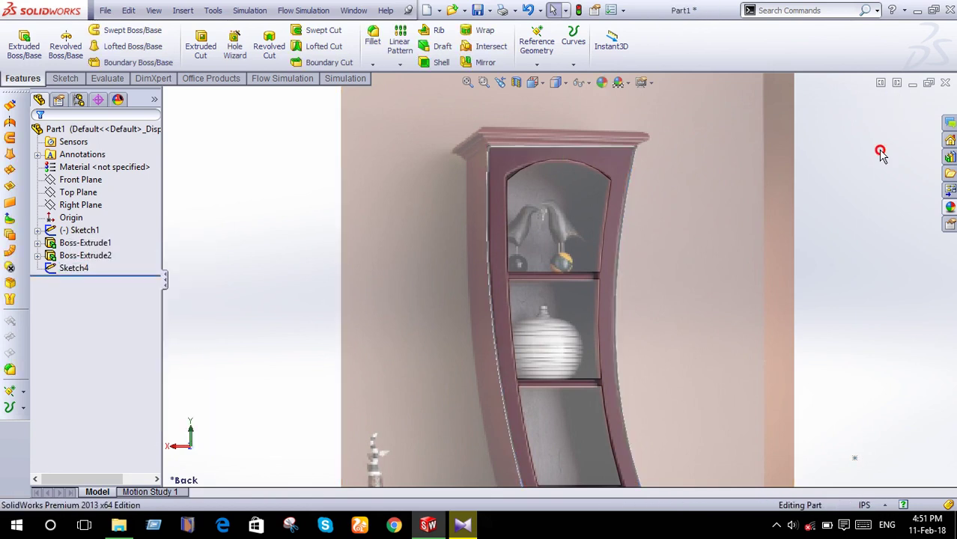
{"action": "right_click", "coordinate": [65, 274]}
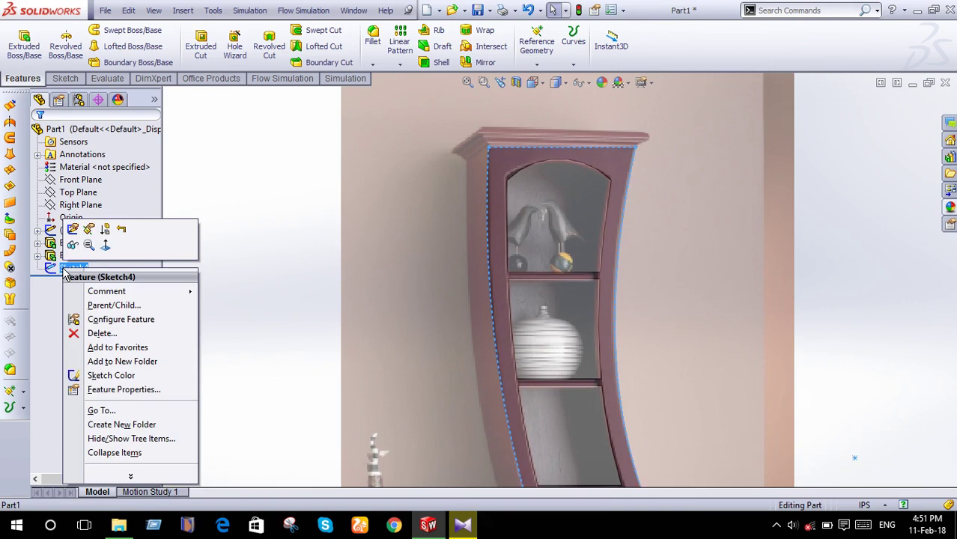
{"action": "left_click", "coordinate": [90, 334]}
{"action": "left_click", "coordinate": [577, 183]}
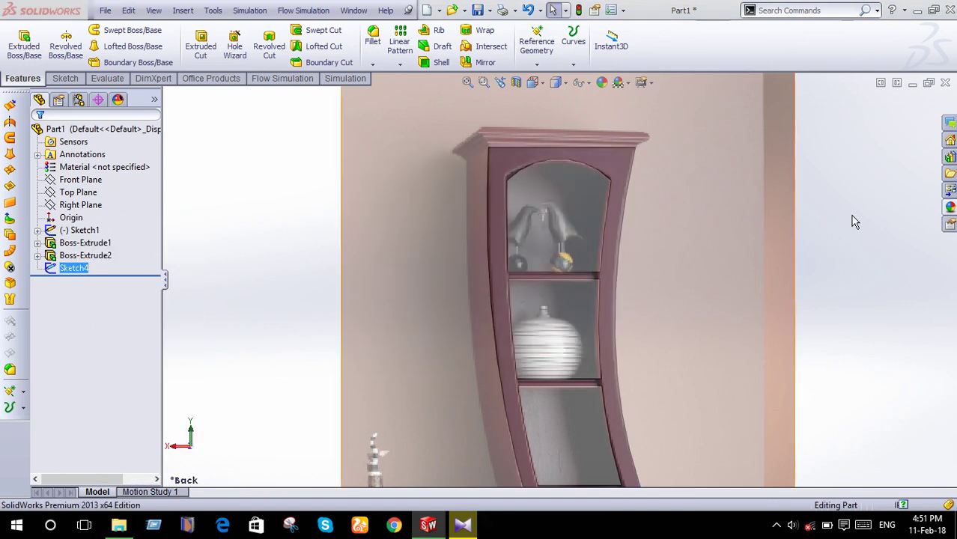
Snap the view to the Front orientation.
{"action": "key", "text": "space"}
{"action": "left_click", "coordinate": [466, 255]}
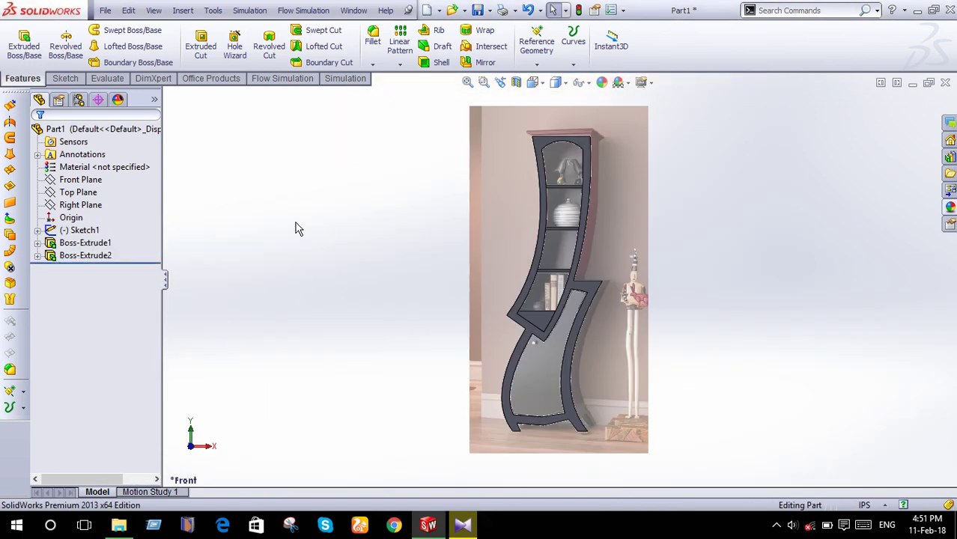
{"action": "left_click", "coordinate": [67, 78]}
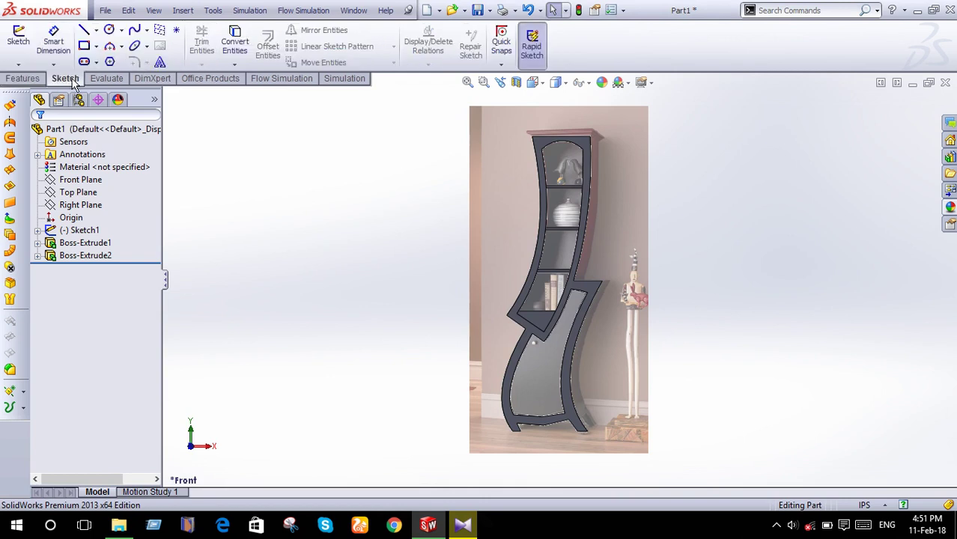
Start Sketch5 on the Front Plane and convert the cabinet's front face outline into it.
{"action": "left_click", "coordinate": [75, 180]}
{"action": "left_click", "coordinate": [75, 163]}
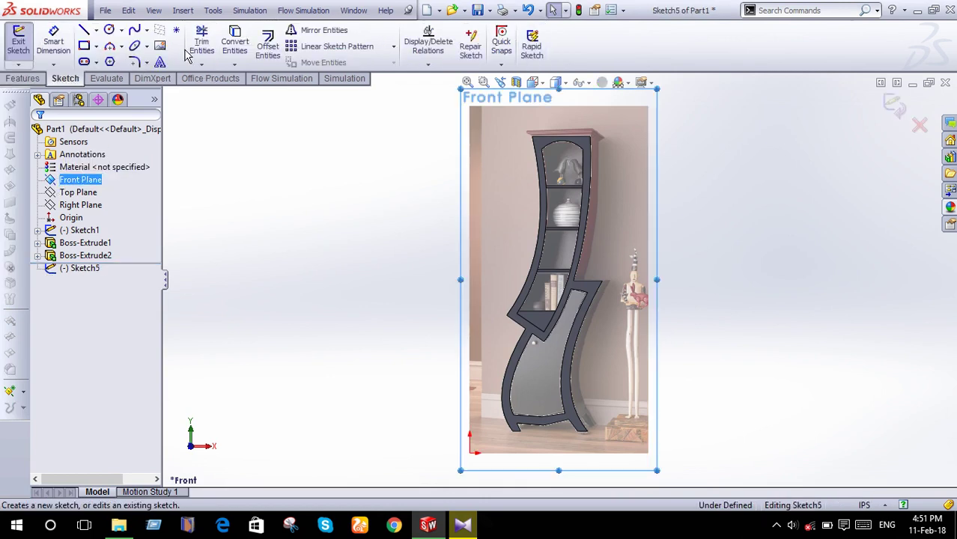
{"action": "left_click", "coordinate": [234, 42]}
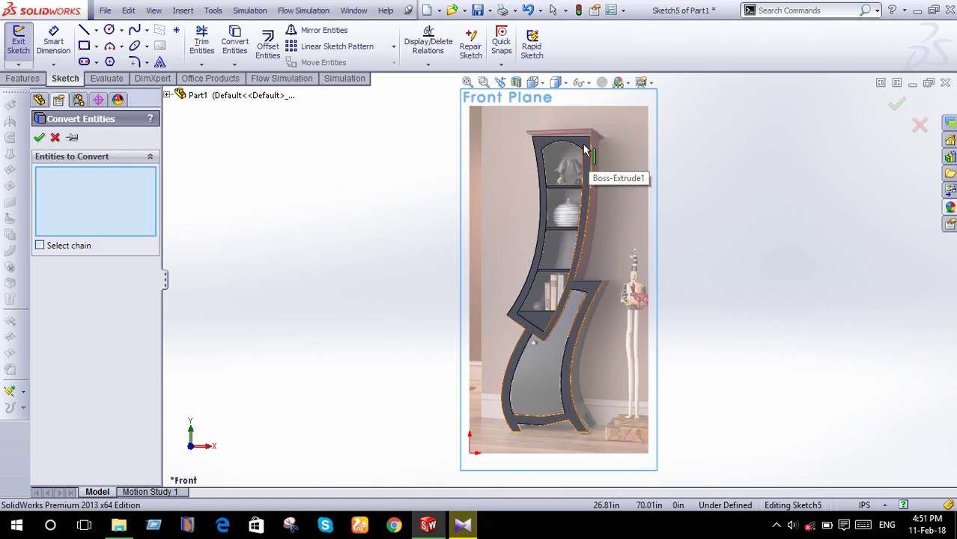
{"action": "left_click", "coordinate": [585, 148]}
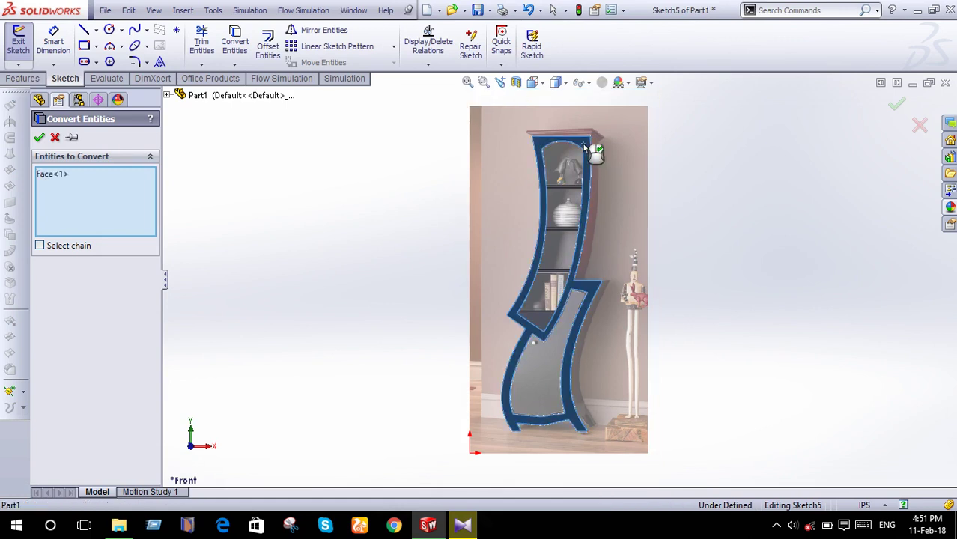
{"action": "left_click", "coordinate": [898, 105]}
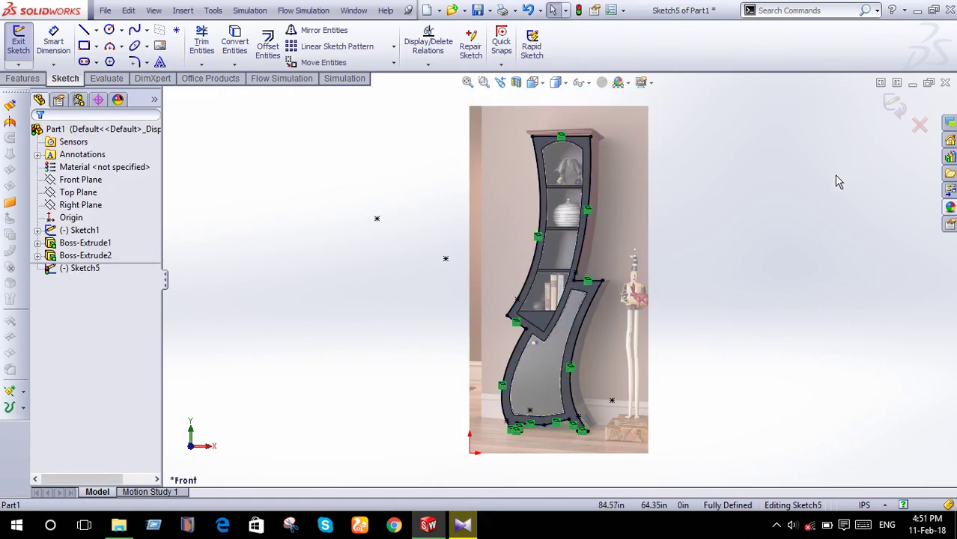
Try an 11.50in extrusion, cancel the failure, exit the sketch and right-click Sketch5.
{"action": "left_click", "coordinate": [23, 78]}
{"action": "left_click", "coordinate": [24, 44]}
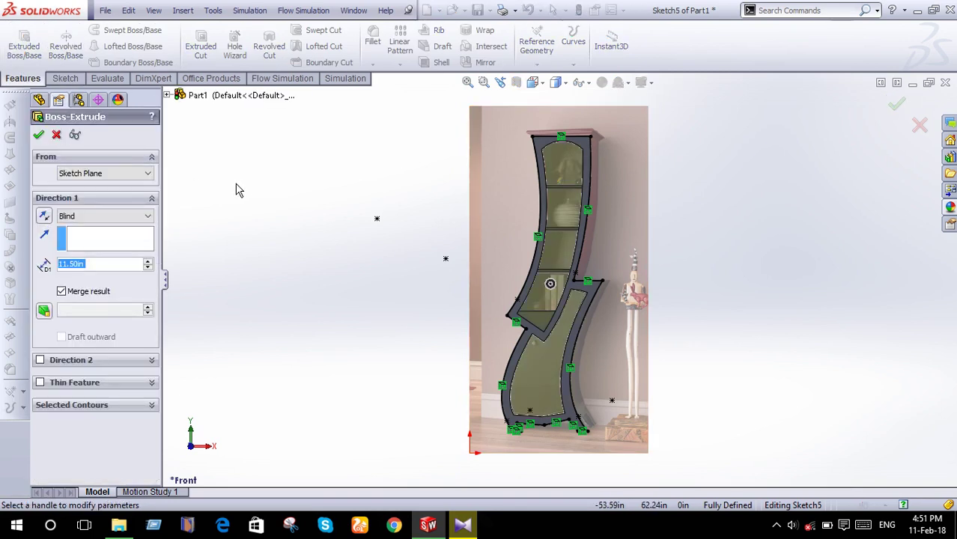
{"action": "left_click", "coordinate": [39, 136]}
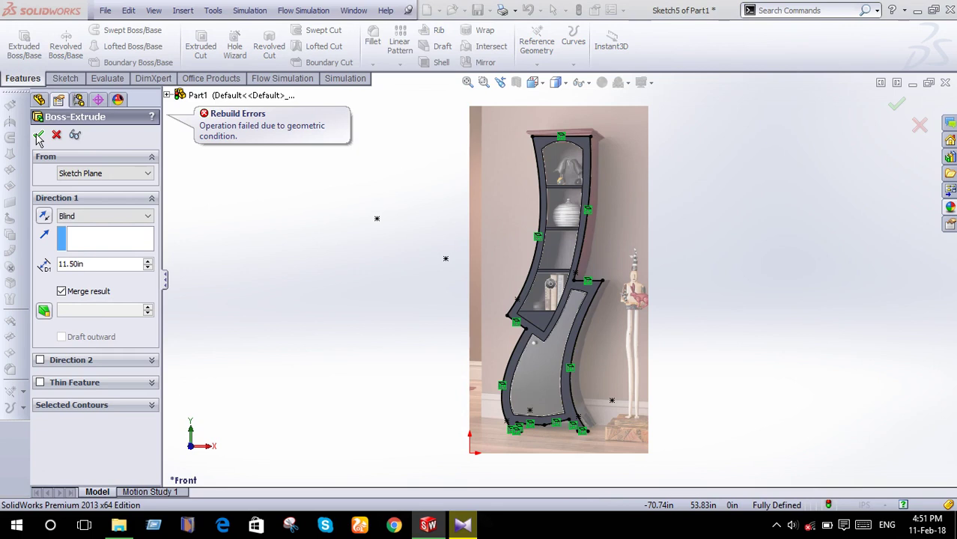
{"action": "left_click", "coordinate": [56, 136]}
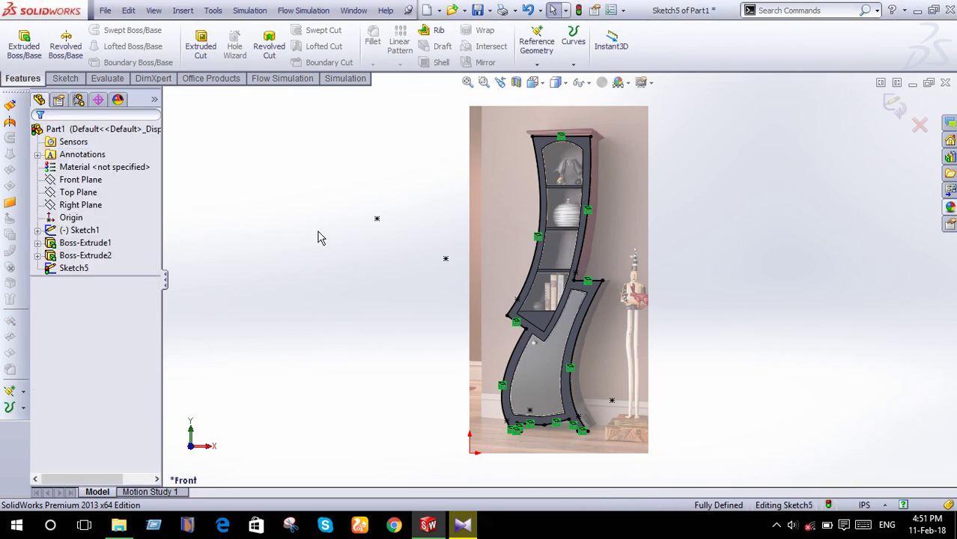
{"action": "key", "text": "ctrl+b"}
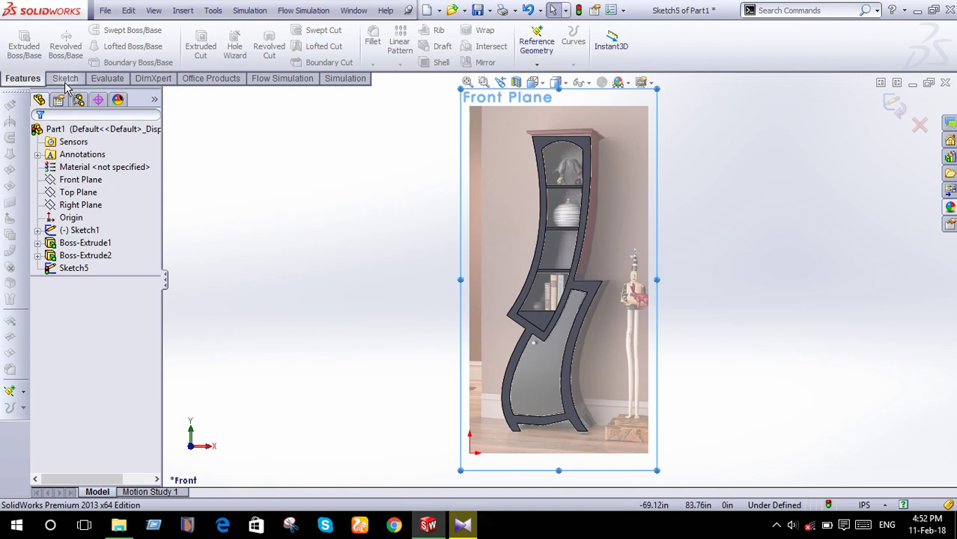
{"action": "left_click", "coordinate": [75, 268]}
{"action": "right_click", "coordinate": [75, 268]}
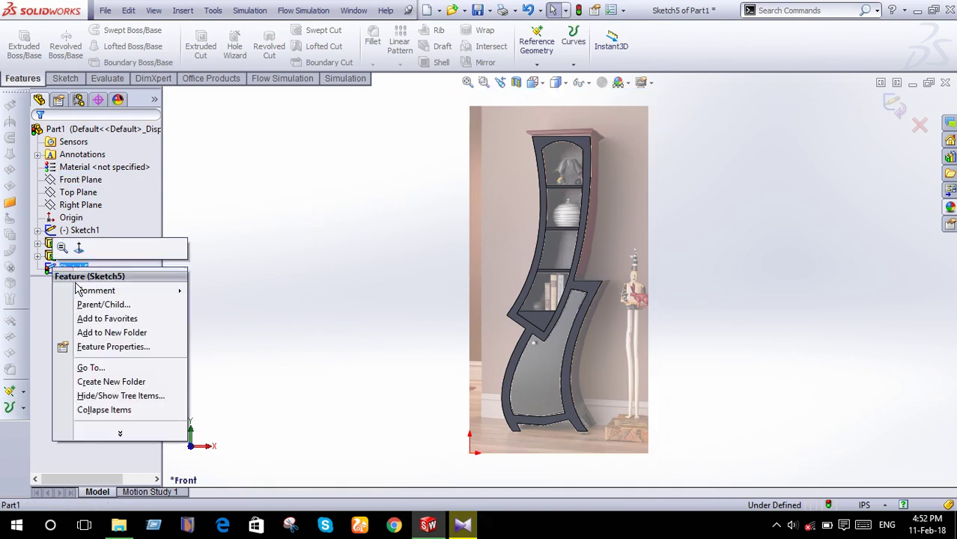
Delete Sketch5 and begin a new sketch on the Front Plane.
{"action": "key", "text": "Escape"}
{"action": "key", "text": "Delete"}
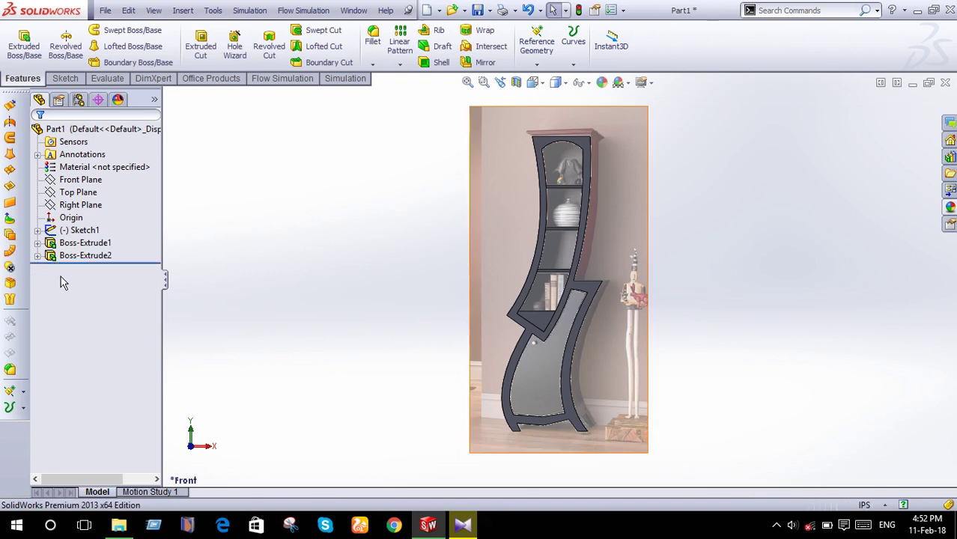
{"action": "left_click", "coordinate": [78, 180]}
{"action": "left_click", "coordinate": [88, 165]}
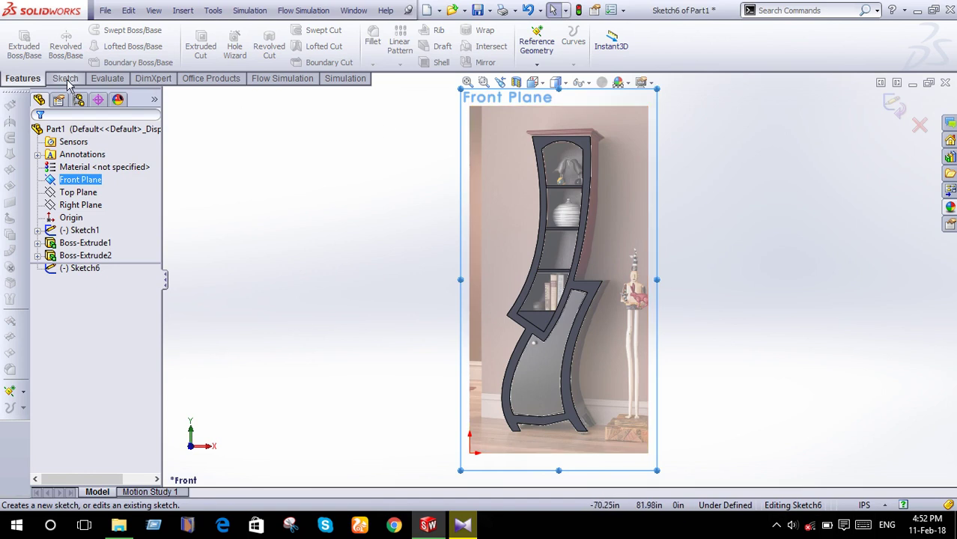
{"action": "left_click", "coordinate": [66, 79]}
Convert the upper cabinet's left edge, top arc, right edge and lower-left edge into the sketch.
{"action": "left_click", "coordinate": [234, 45]}
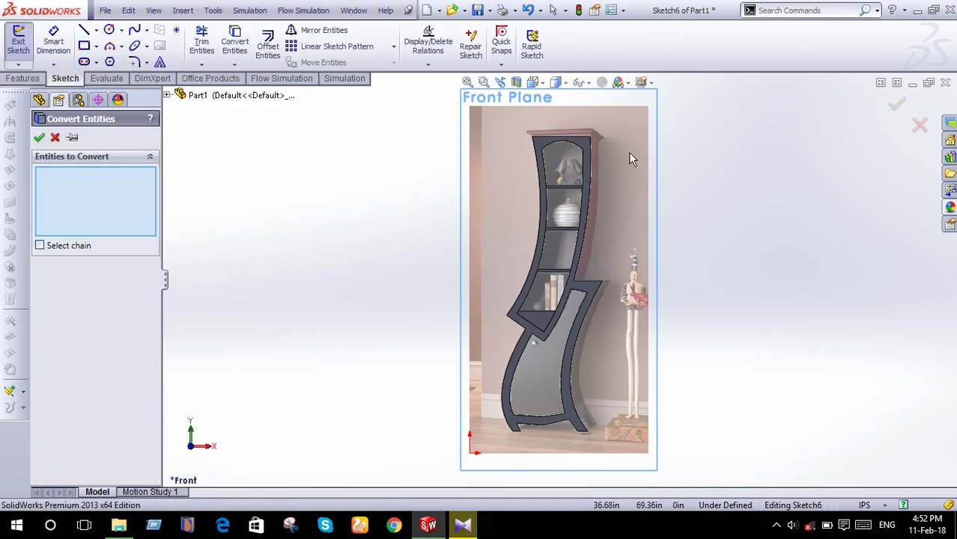
{"action": "left_click", "coordinate": [546, 173]}
{"action": "left_click", "coordinate": [551, 146]}
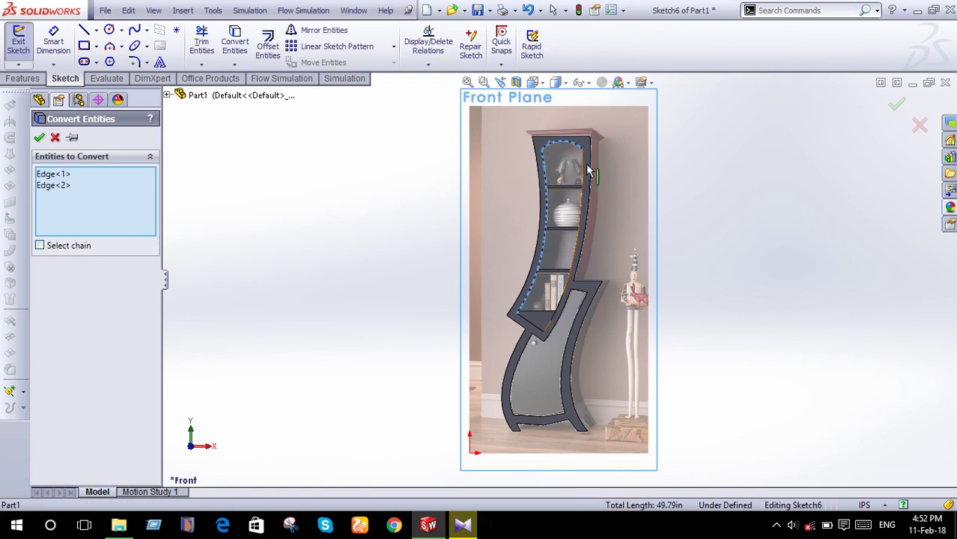
{"action": "left_click", "coordinate": [578, 184]}
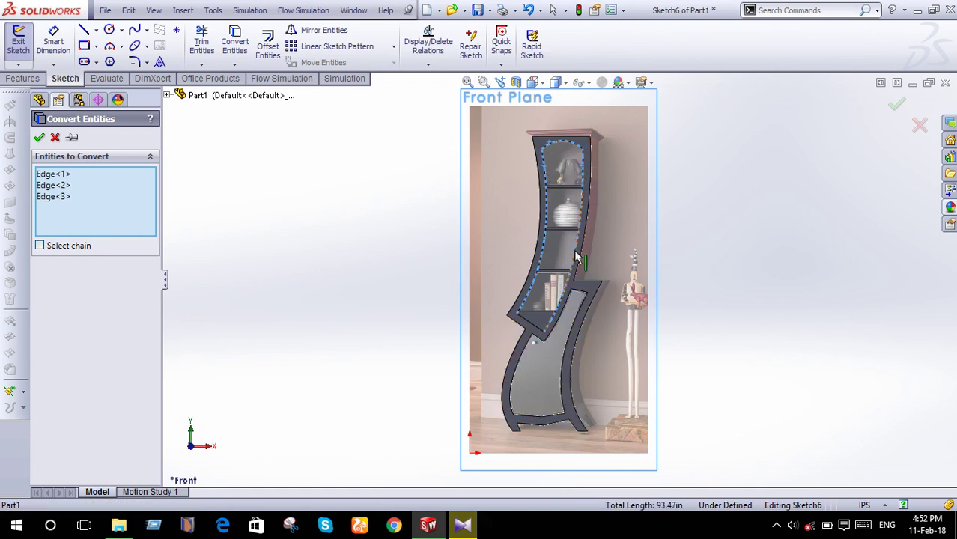
{"action": "left_click", "coordinate": [534, 326]}
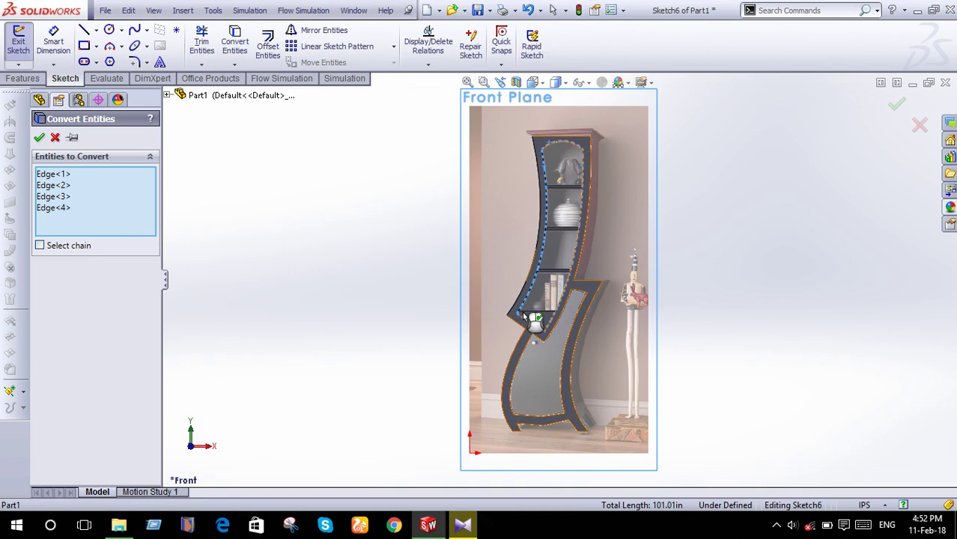
{"action": "scroll", "coordinate": [528, 321], "scroll_direction": "down", "scroll_amount": 2}
{"action": "scroll", "coordinate": [528, 320], "scroll_direction": "down", "scroll_amount": 2}
{"action": "left_click", "coordinate": [39, 139]}
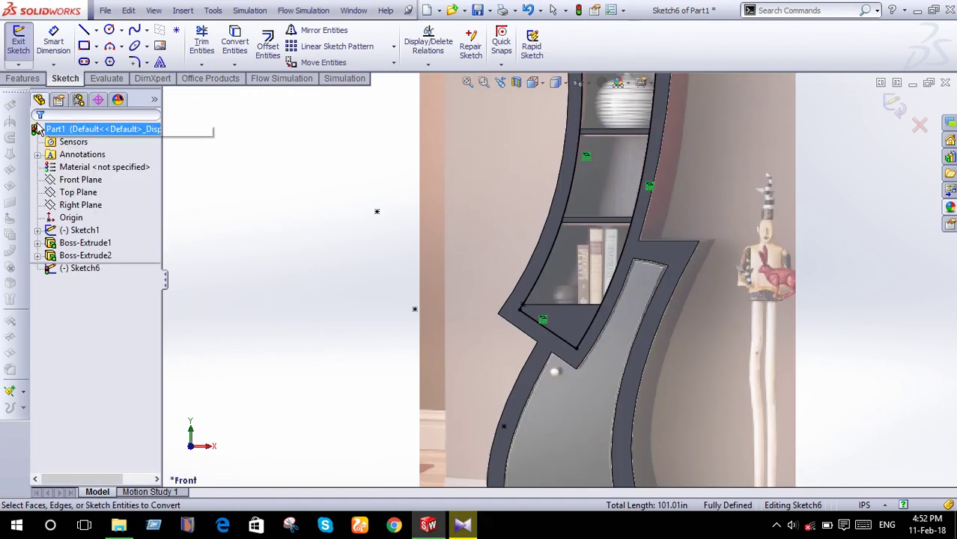
Try a 0.50in reversed extrusion of the converted outline.
{"action": "left_click", "coordinate": [22, 77]}
{"action": "left_click", "coordinate": [24, 44]}
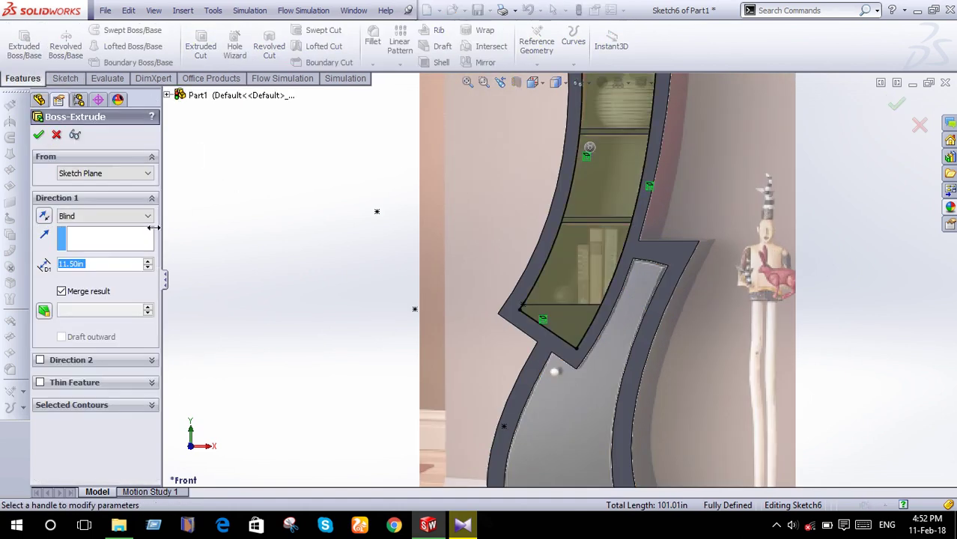
{"action": "type", "text": ".5"}
{"action": "key", "text": "Return"}
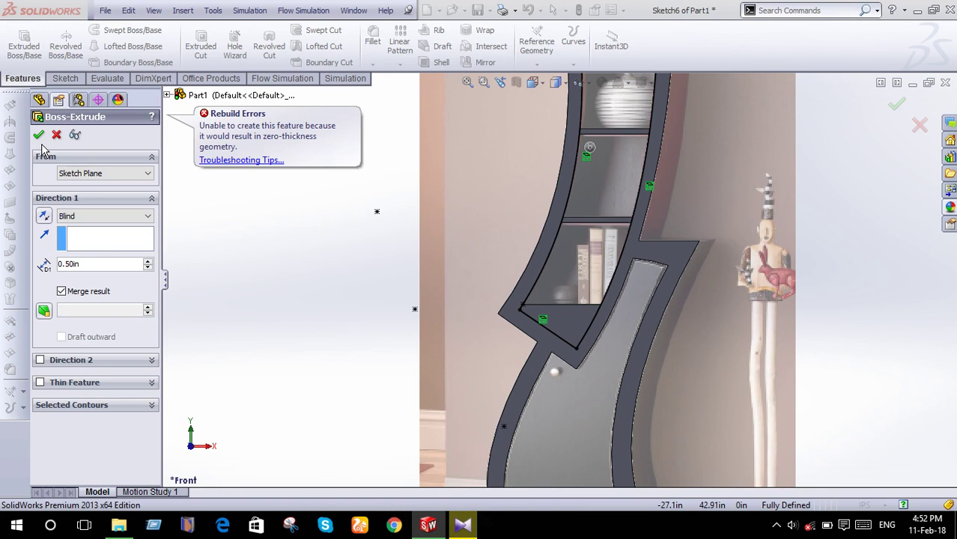
{"action": "left_click", "coordinate": [45, 218]}
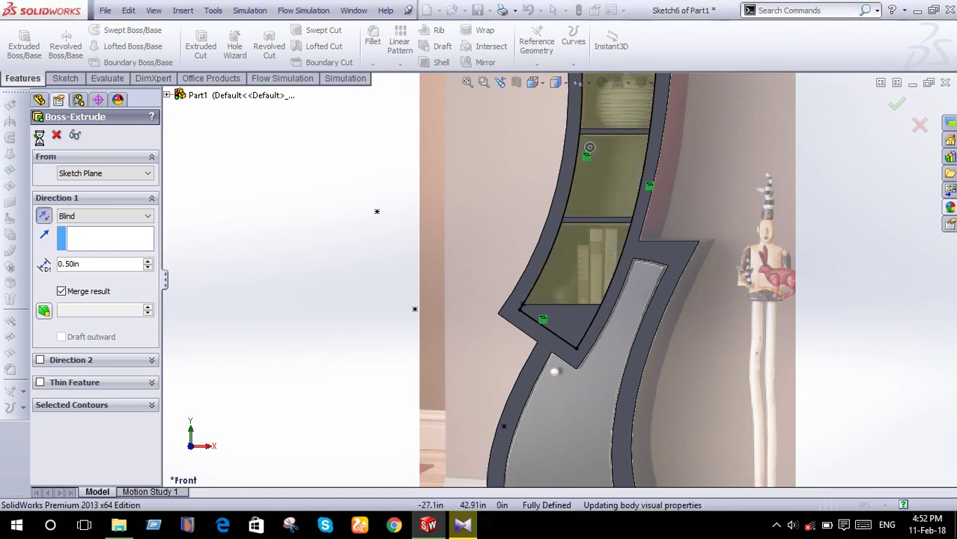
{"action": "left_click", "coordinate": [57, 136]}
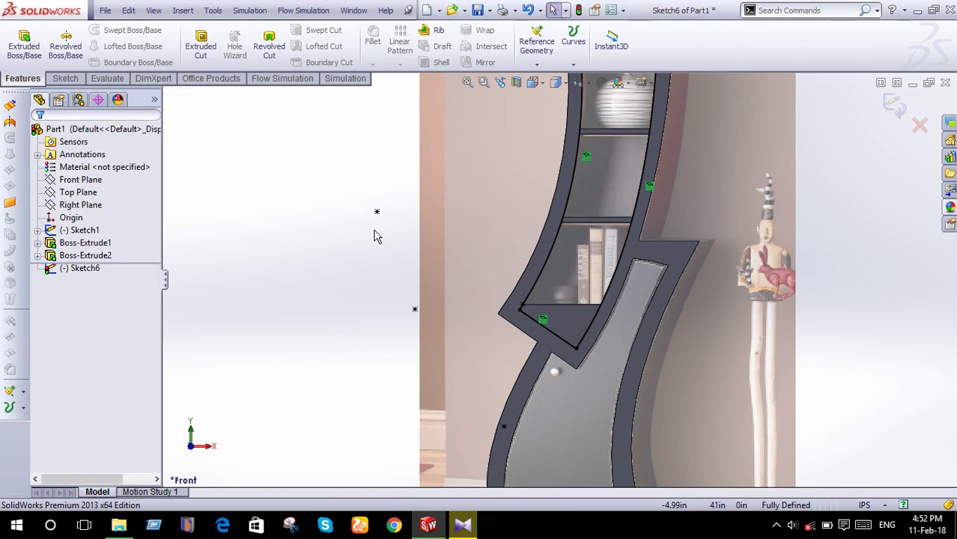
Fit the cabinet in view and exit the sketch, discarding Sketch6.
{"action": "key", "text": "f"}
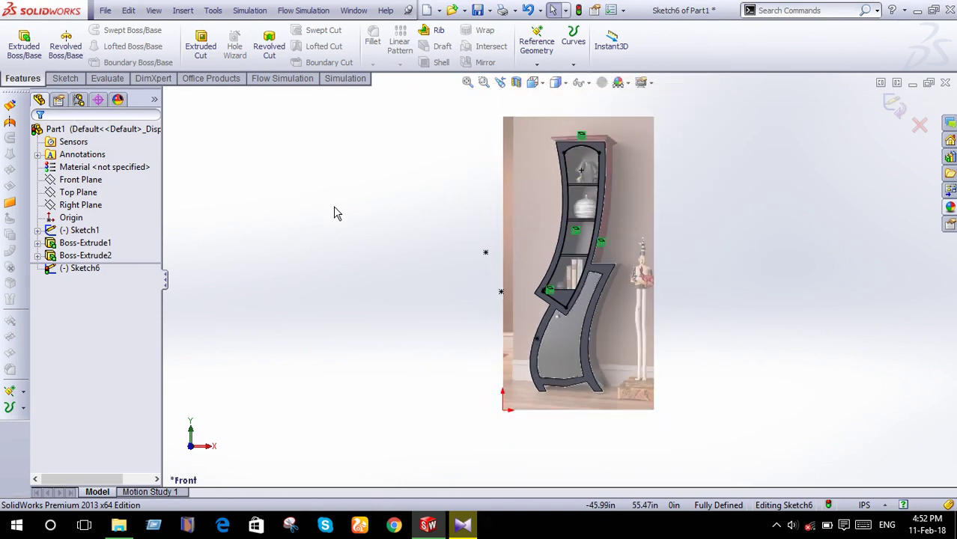
{"action": "left_click", "coordinate": [919, 125]}
{"action": "left_click", "coordinate": [498, 274]}
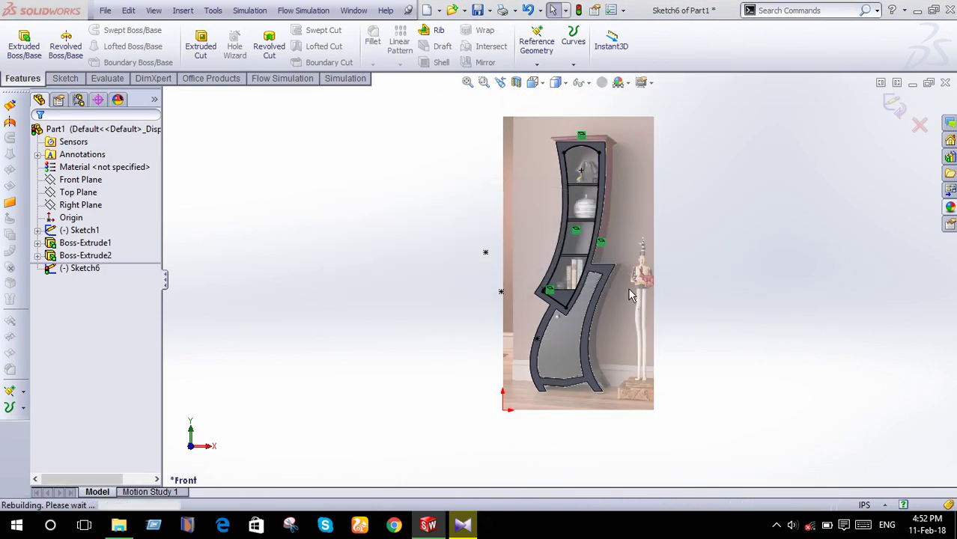
Turn off Sketch Pictures, orbit and zoom around the shelves, and select the shelf body's front face.
{"action": "middle_click_drag", "start_coordinate": [730, 292], "coordinate": [868, 296]}
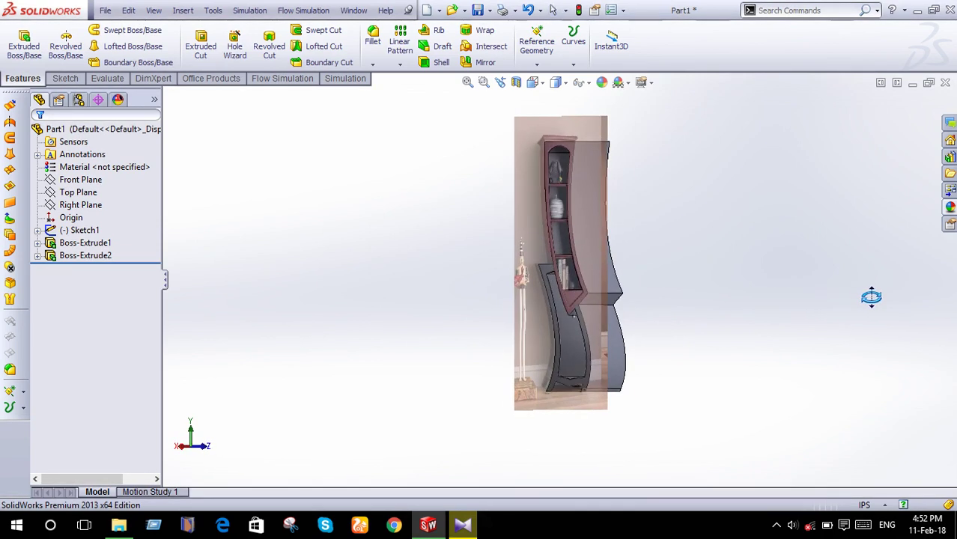
{"action": "left_click", "coordinate": [580, 84]}
{"action": "left_click", "coordinate": [588, 187]}
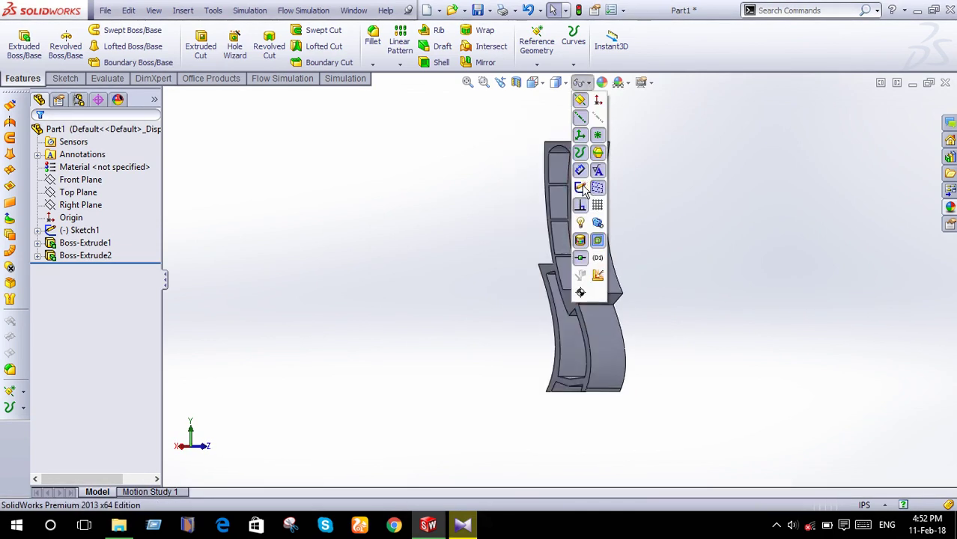
{"action": "mouse_move", "coordinate": [694, 223]}
{"action": "middle_mouse_down"}
{"action": "mouse_move", "coordinate": [794, 256]}
{"action": "mouse_move", "coordinate": [759, 268]}
{"action": "middle_mouse_up"}
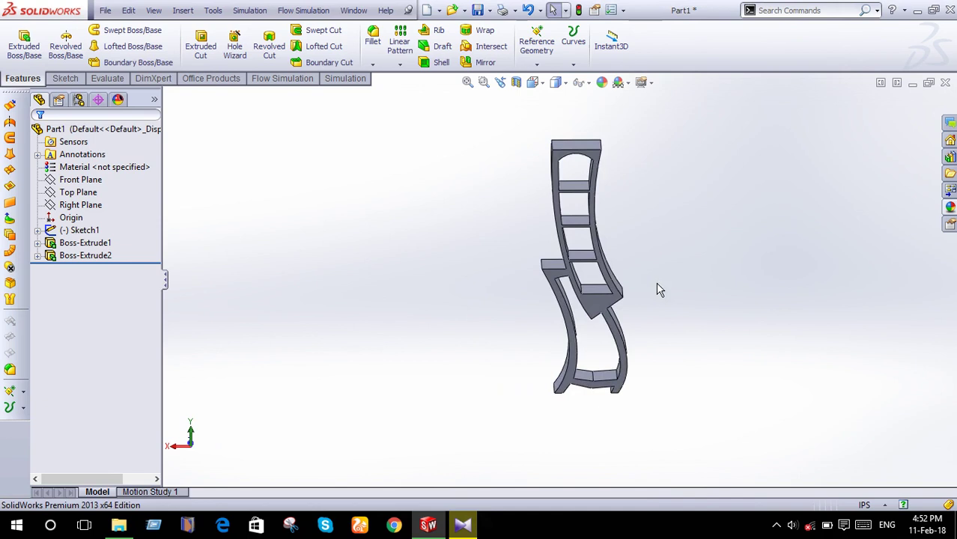
{"action": "scroll", "coordinate": [635, 299], "scroll_direction": "down", "scroll_amount": 3}
{"action": "scroll", "coordinate": [644, 292], "scroll_direction": "down", "scroll_amount": 3}
{"action": "scroll", "coordinate": [674, 284], "scroll_direction": "down", "scroll_amount": 3}
{"action": "middle_click_drag", "start_coordinate": [686, 295], "coordinate": [559, 306]}
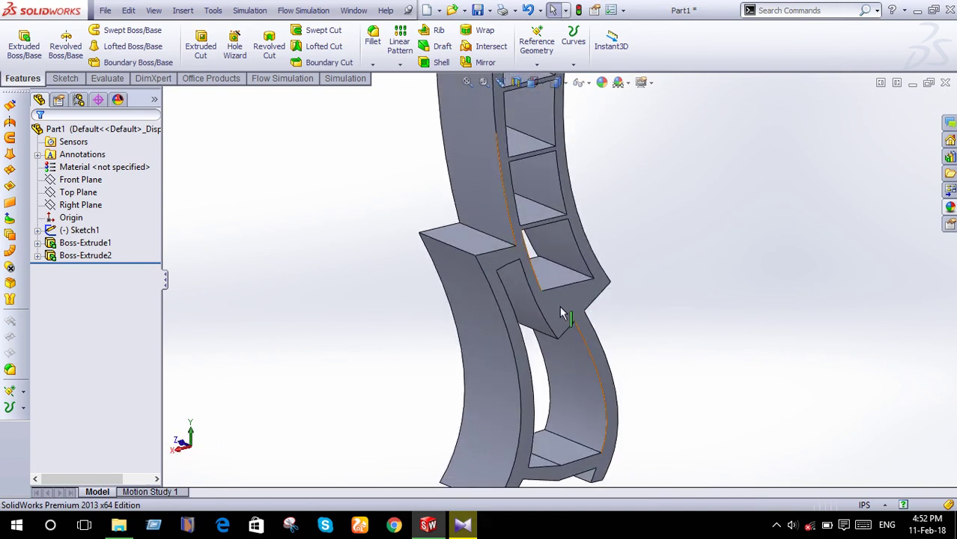
{"action": "left_click", "coordinate": [592, 275]}
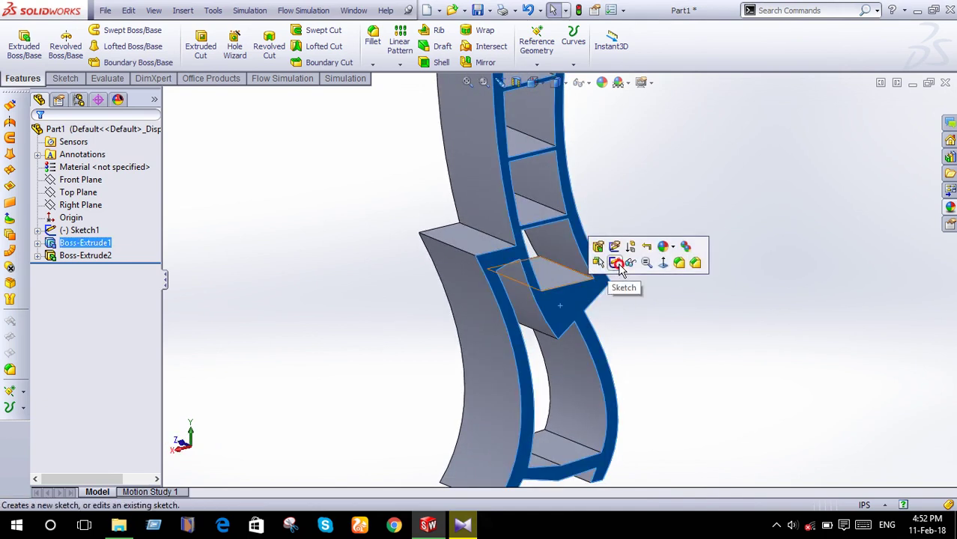
Sketch on the front face, convert its edges, and undo the trial 11.50in extrusion.
{"action": "left_click", "coordinate": [614, 262]}
{"action": "left_click", "coordinate": [235, 45]}
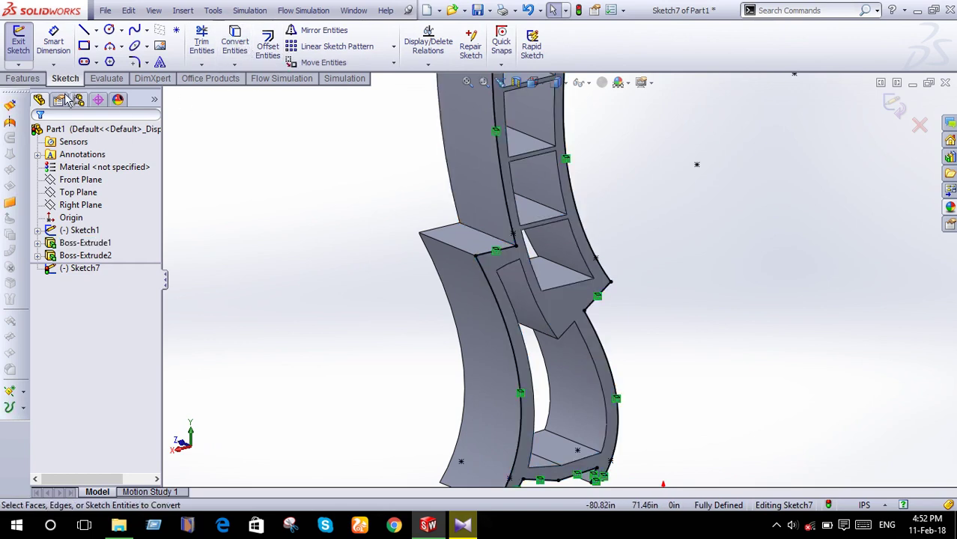
{"action": "left_click", "coordinate": [29, 79]}
{"action": "left_click", "coordinate": [24, 46]}
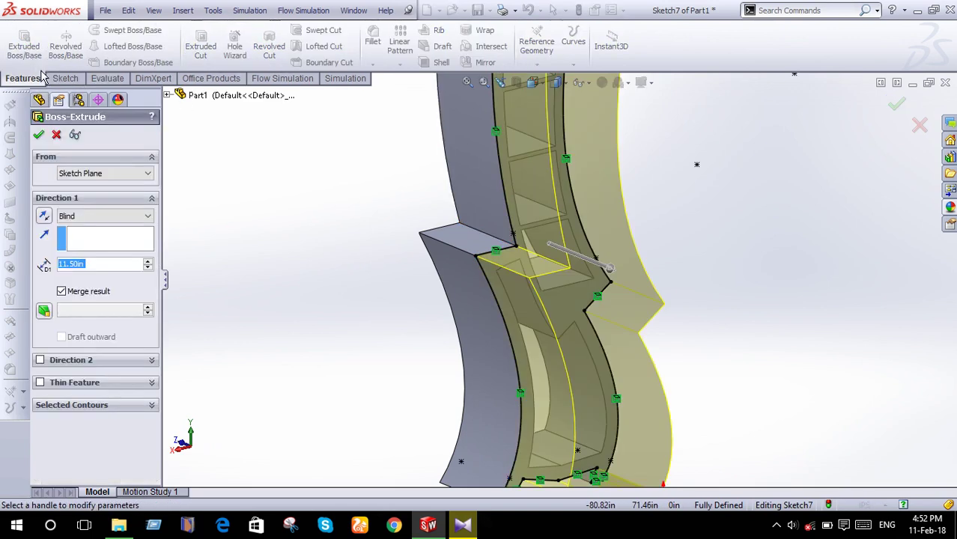
{"action": "left_click", "coordinate": [38, 132]}
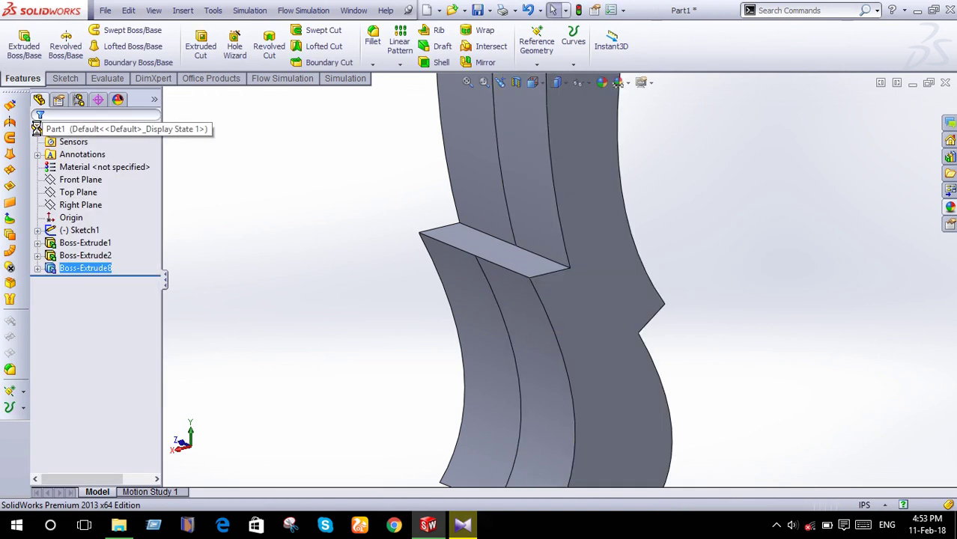
{"action": "key", "text": "ctrl+z"}
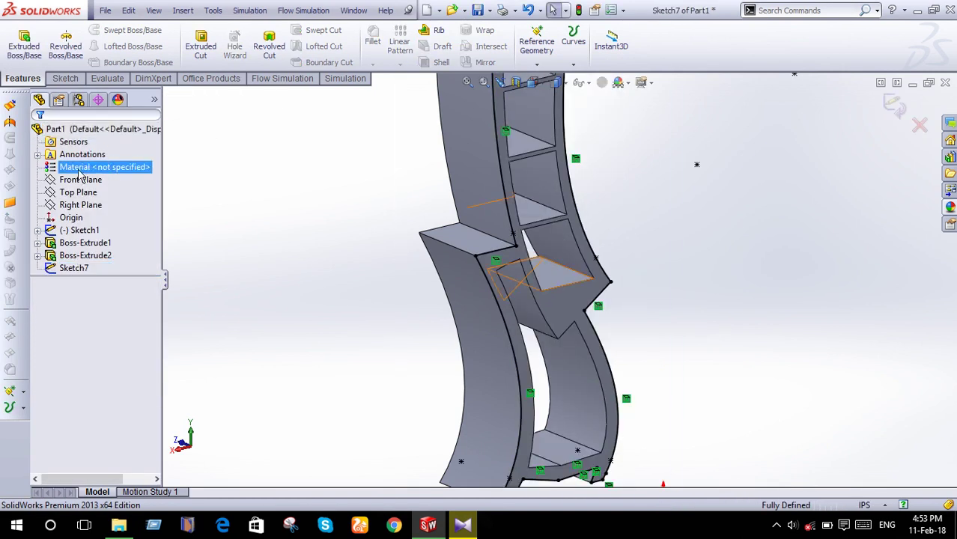
Extrude Sketch7 0.50in in the reversed direction onto the shelf body.
{"action": "right_click", "coordinate": [24, 44]}
{"action": "left_click", "coordinate": [298, 187]}
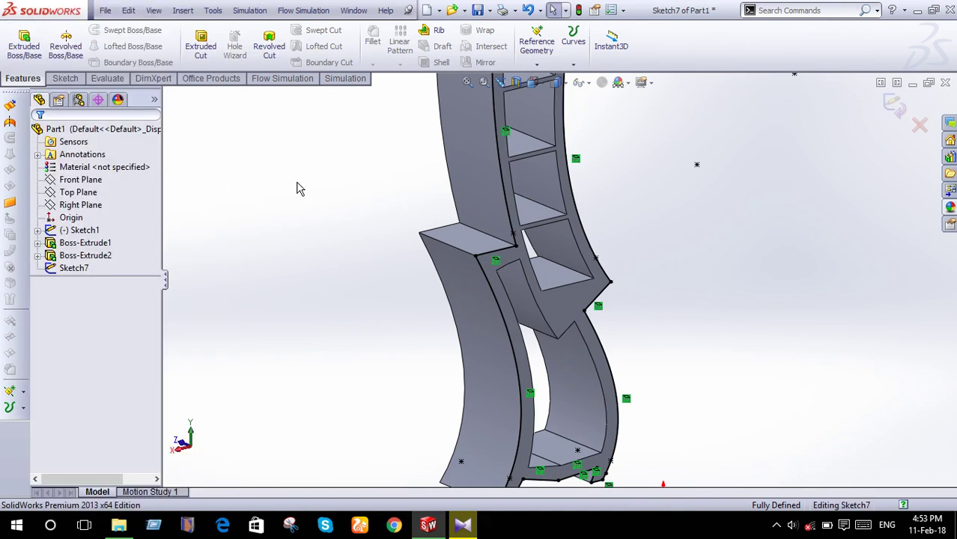
{"action": "left_click", "coordinate": [30, 46]}
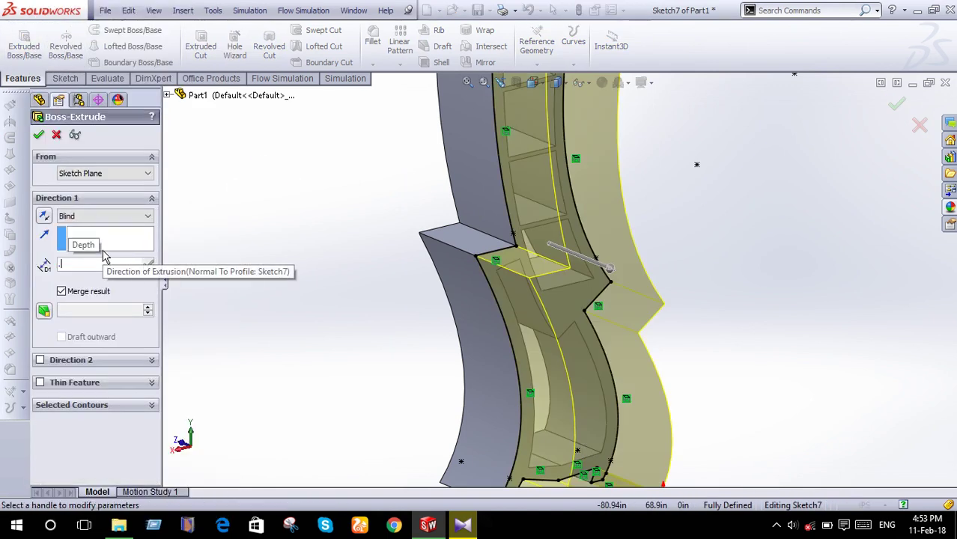
{"action": "type", "text": "5"}
{"action": "key", "text": "Return"}
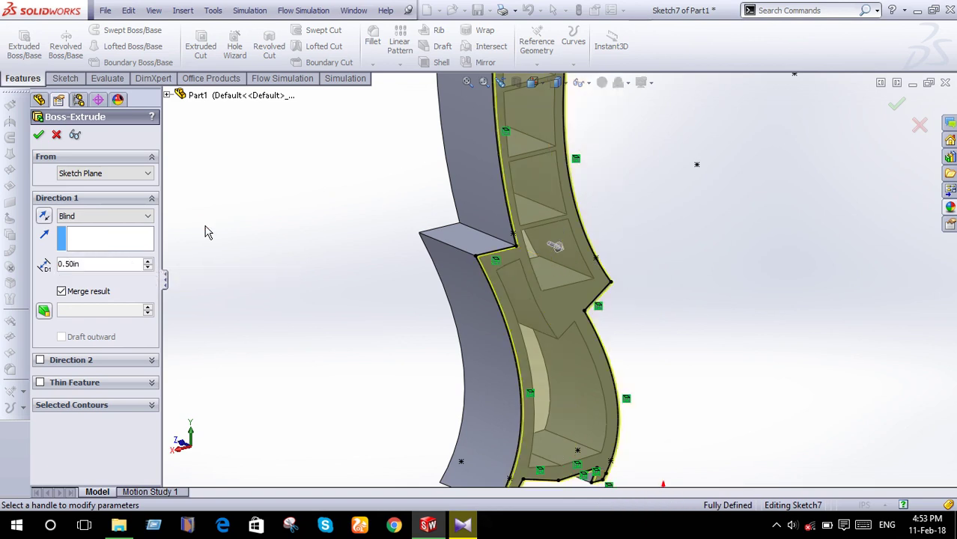
{"action": "middle_click_drag", "start_coordinate": [221, 234], "coordinate": [259, 246]}
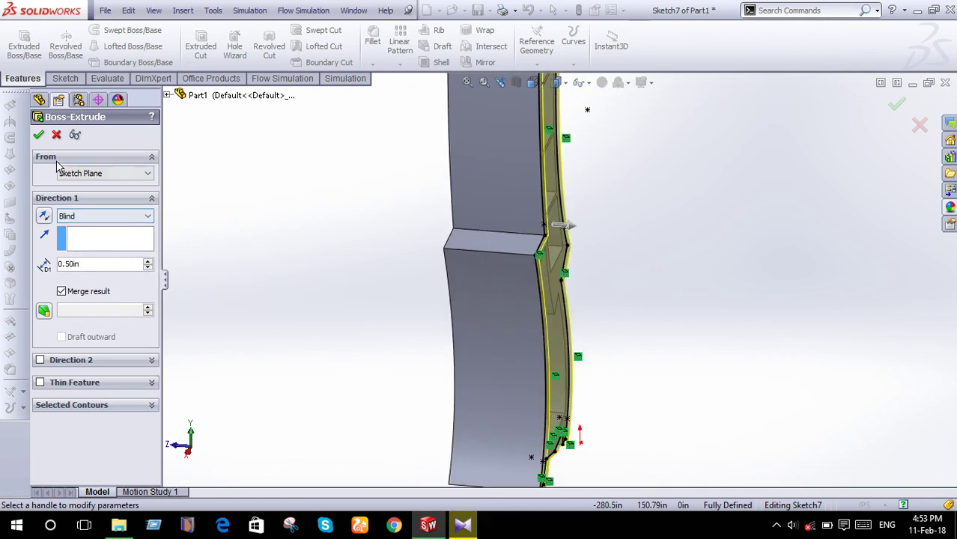
{"action": "left_click", "coordinate": [43, 215]}
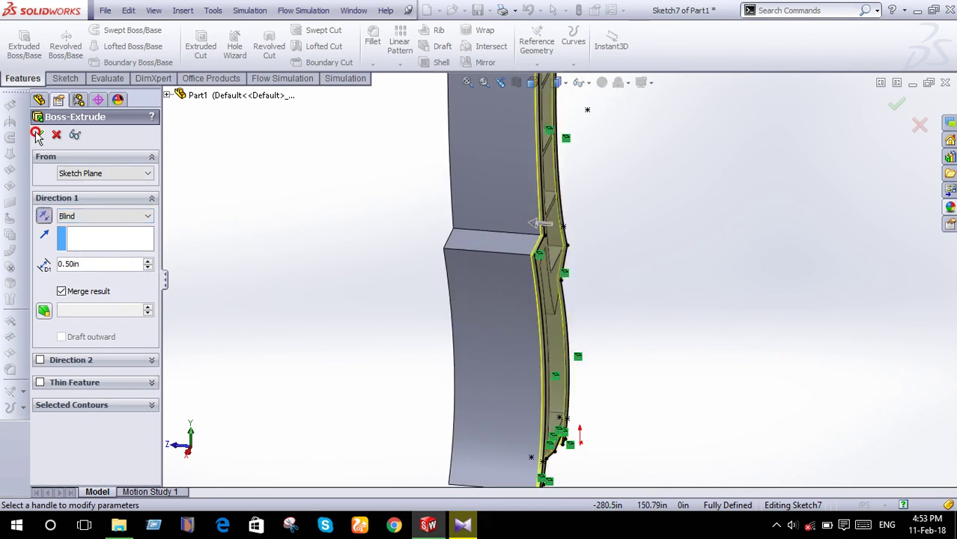
{"action": "left_click", "coordinate": [36, 134]}
{"action": "left_click", "coordinate": [44, 215]}
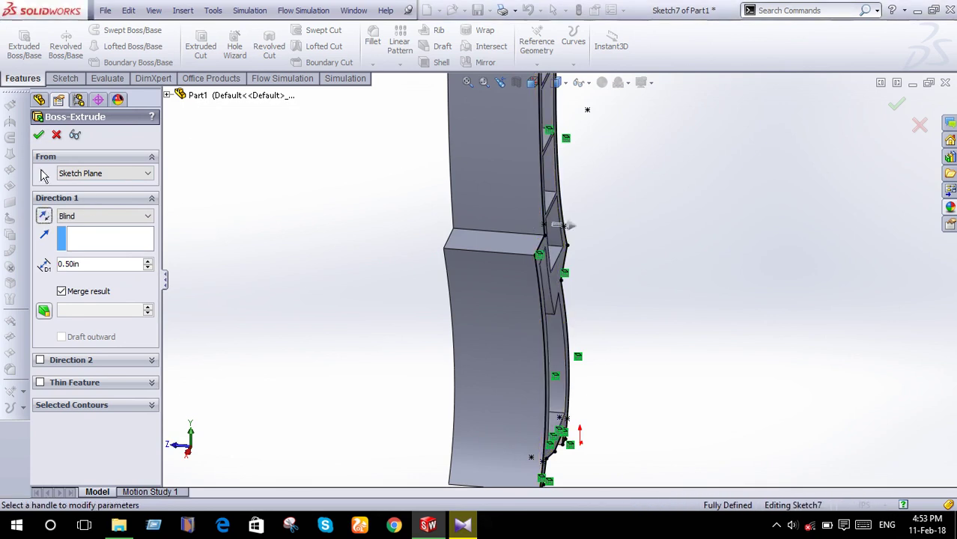
{"action": "left_click", "coordinate": [38, 134]}
Reorient to Front, tilt into 3D, and start a sketch on the cabinet's top face.
{"action": "mouse_move", "coordinate": [262, 242]}
{"action": "middle_mouse_down"}
{"action": "mouse_move", "coordinate": [344, 236]}
{"action": "mouse_move", "coordinate": [376, 213]}
{"action": "mouse_move", "coordinate": [385, 188]}
{"action": "mouse_move", "coordinate": [395, 220]}
{"action": "mouse_move", "coordinate": [384, 194]}
{"action": "mouse_move", "coordinate": [589, 235]}
{"action": "middle_mouse_up"}
{"action": "key", "text": "space"}
{"action": "left_click", "coordinate": [493, 251]}
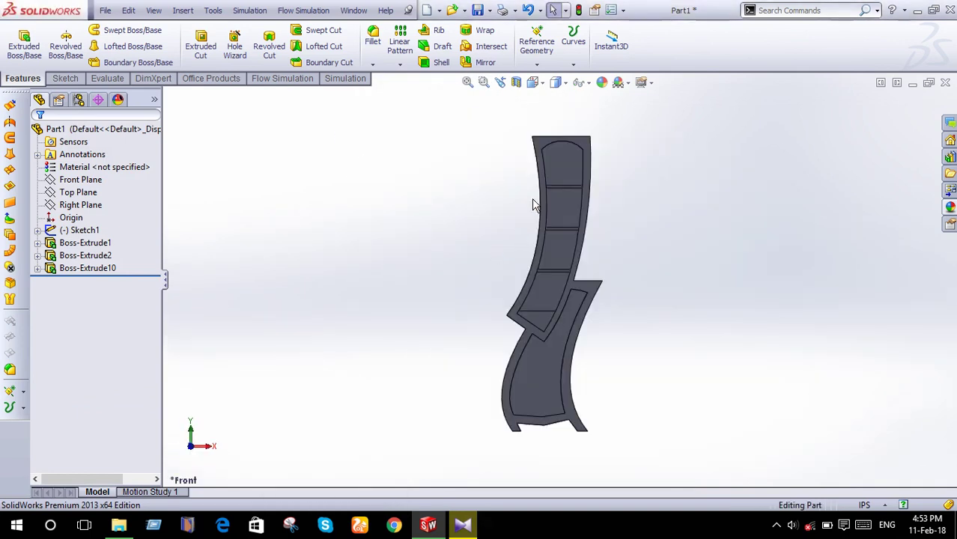
{"action": "middle_click_drag", "start_coordinate": [626, 188], "coordinate": [650, 314]}
{"action": "left_click", "coordinate": [572, 202]}
{"action": "left_click", "coordinate": [625, 153]}
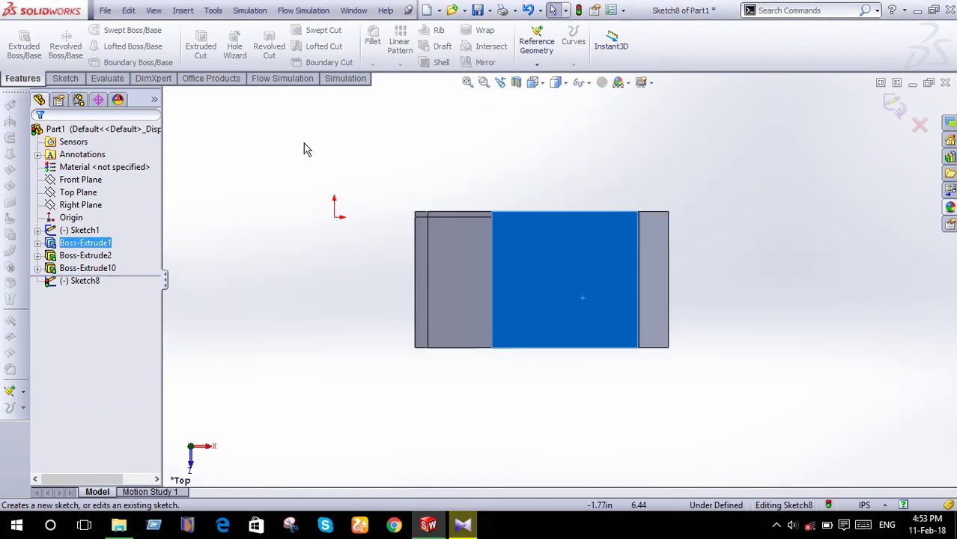
Convert the top face's edges and offset the traced rectangle 0.50in outward.
{"action": "left_click", "coordinate": [65, 77]}
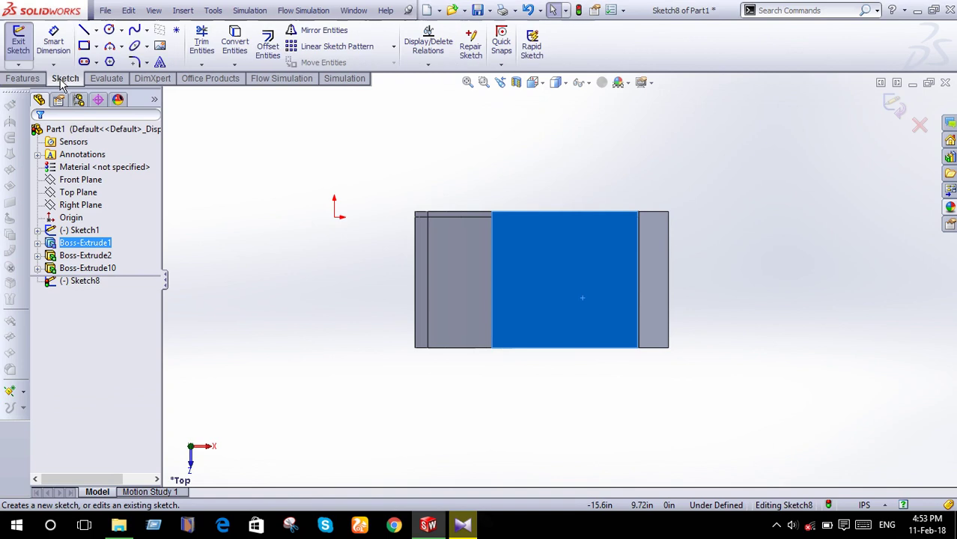
{"action": "left_click", "coordinate": [239, 47]}
{"action": "left_click", "coordinate": [267, 45]}
{"action": "left_click", "coordinate": [538, 213]}
{"action": "type", "text": ".5"}
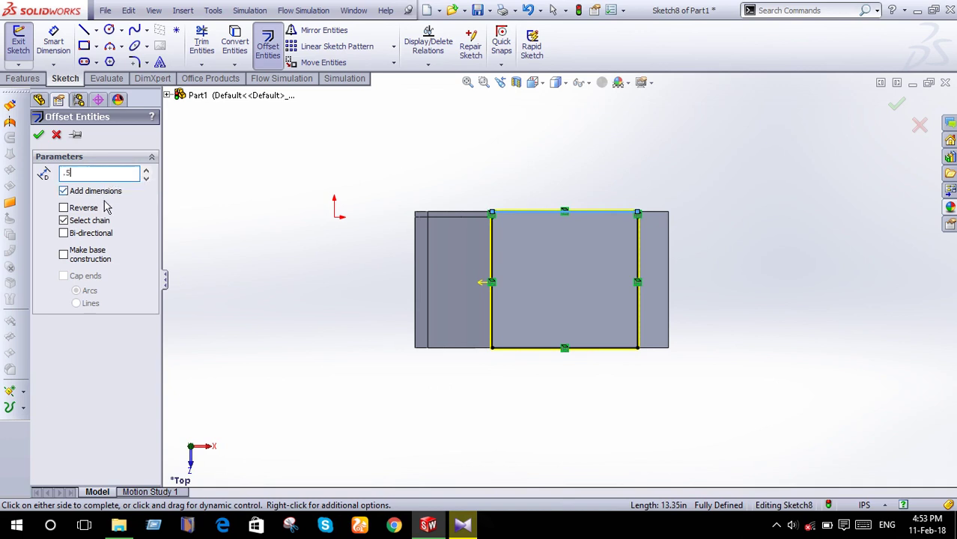
{"action": "key", "text": "Return"}
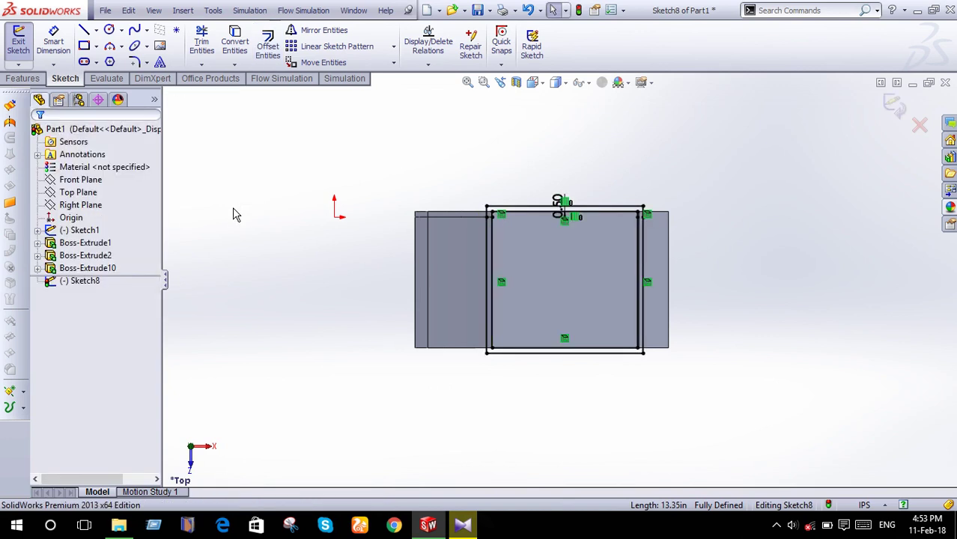
Select the short corner lines at the left and right ends and try removing them.
{"action": "scroll", "coordinate": [450, 225], "scroll_direction": "down", "scroll_amount": 3}
{"action": "scroll", "coordinate": [538, 243], "scroll_direction": "down", "scroll_amount": 1}
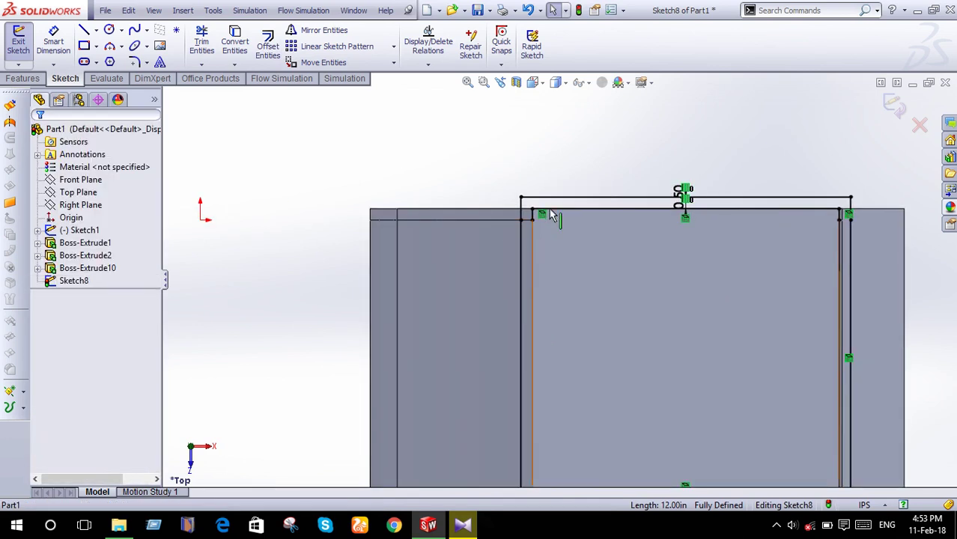
{"action": "scroll", "coordinate": [538, 226], "scroll_direction": "down", "scroll_amount": 1}
{"action": "scroll", "coordinate": [535, 228], "scroll_direction": "down", "scroll_amount": 1}
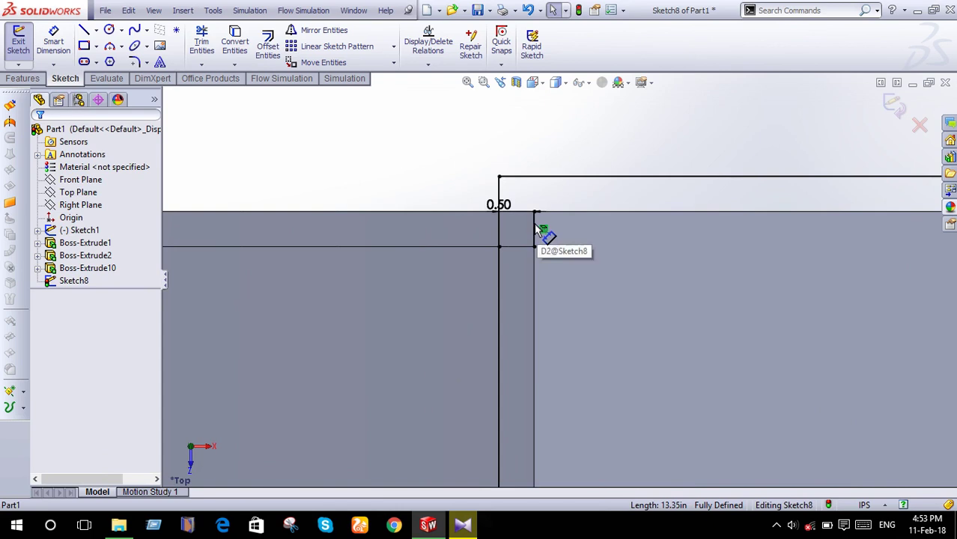
{"action": "left_click", "coordinate": [534, 231]}
{"action": "key", "text": "ctrl+z"}
{"action": "scroll", "coordinate": [536, 229], "scroll_direction": "down", "scroll_amount": 1}
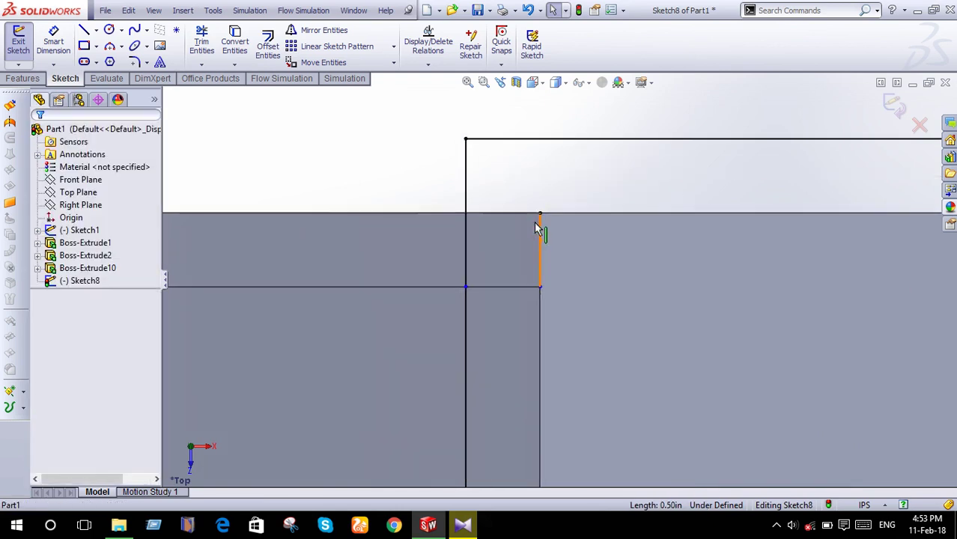
{"action": "scroll", "coordinate": [593, 240], "scroll_direction": "up", "scroll_amount": 1}
{"action": "scroll", "coordinate": [593, 239], "scroll_direction": "up", "scroll_amount": 1}
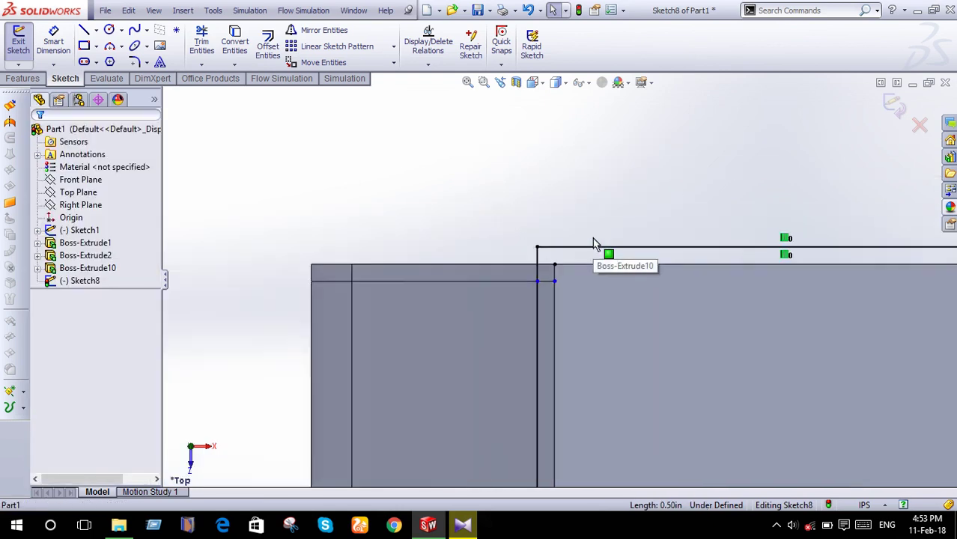
{"action": "scroll", "coordinate": [593, 239], "scroll_direction": "up", "scroll_amount": 1}
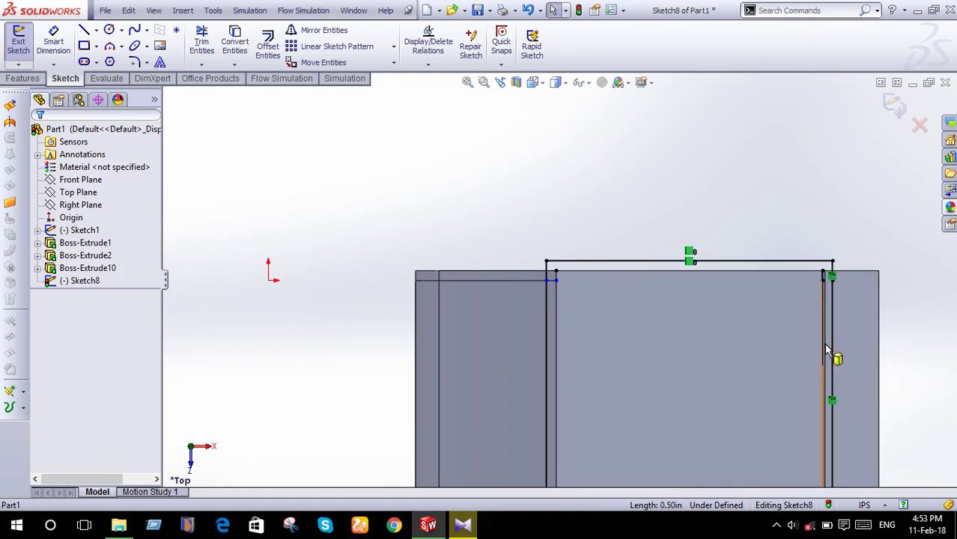
{"action": "scroll", "coordinate": [816, 284], "scroll_direction": "down", "scroll_amount": 2}
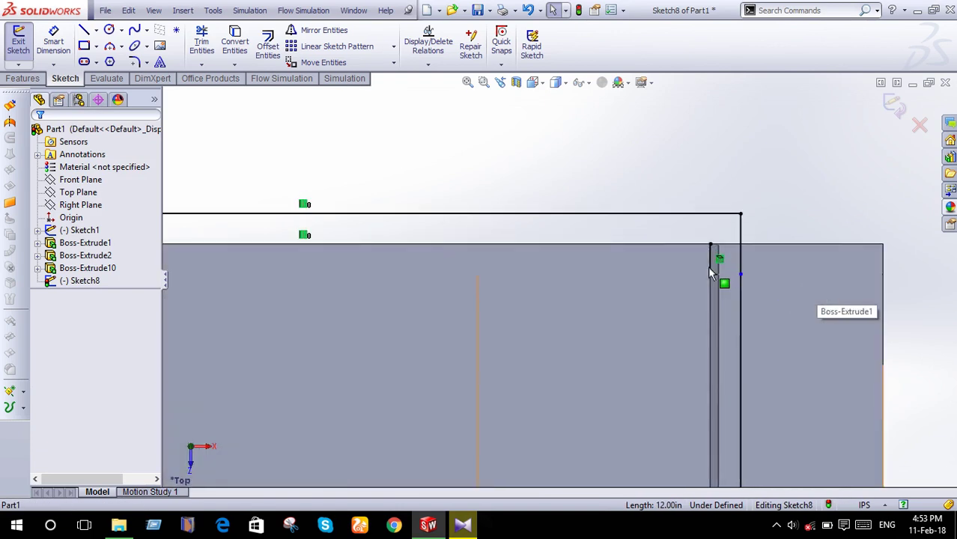
{"action": "left_click", "coordinate": [713, 271]}
{"action": "scroll", "coordinate": [716, 266], "scroll_direction": "up", "scroll_amount": 2}
{"action": "scroll", "coordinate": [715, 266], "scroll_direction": "up", "scroll_amount": 1}
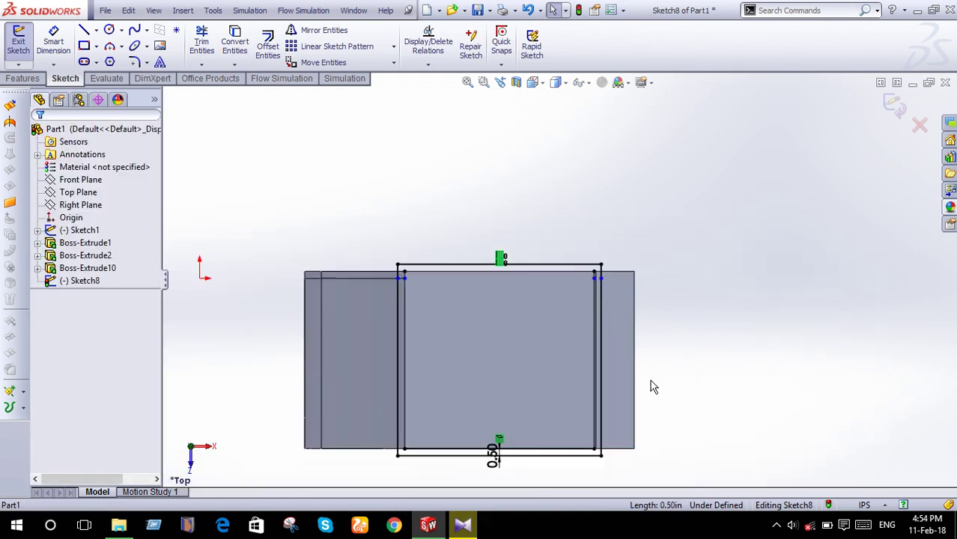
{"action": "key", "text": "Delete"}
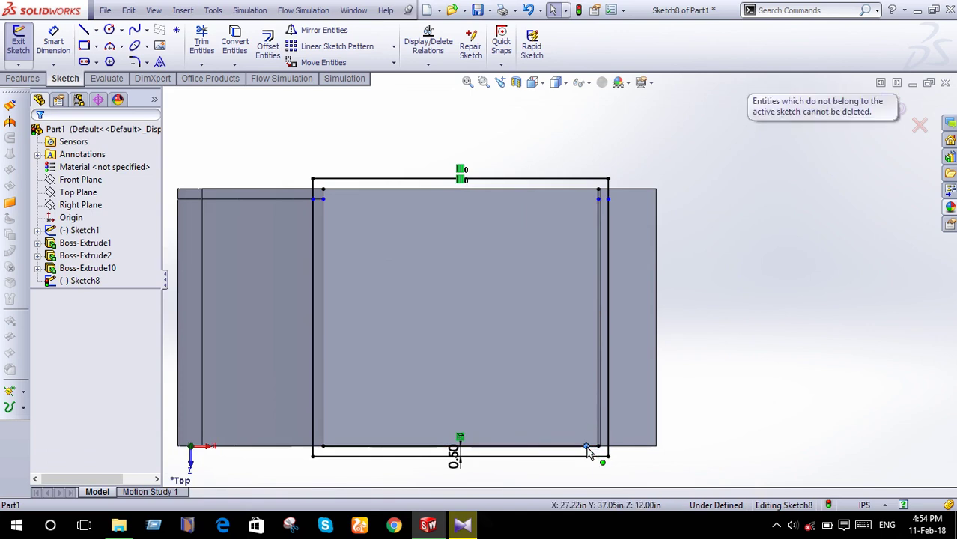
Delete the leftover inner lines so only the 0.50in offset rectangle remains.
{"action": "left_click", "coordinate": [453, 453]}
{"action": "key", "text": "Delete"}
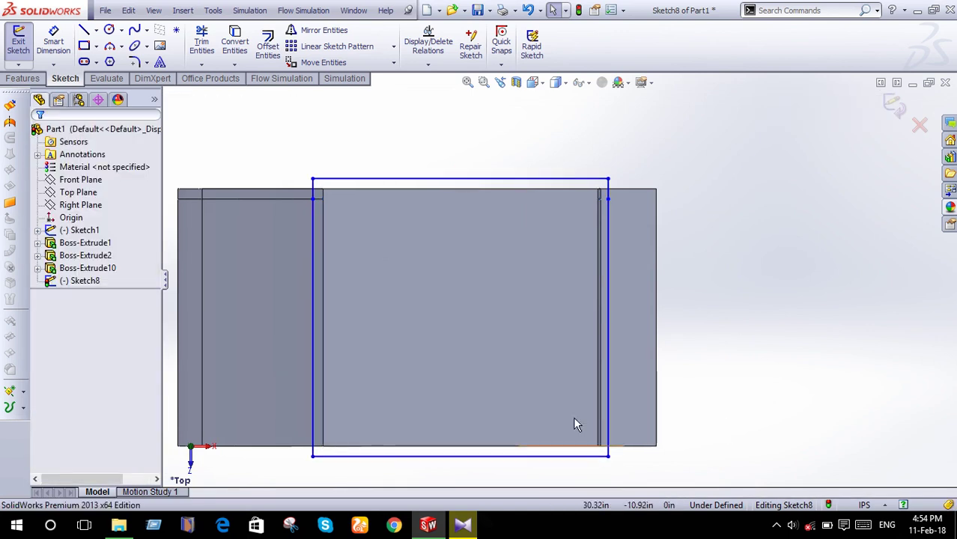
{"action": "left_click", "coordinate": [20, 80]}
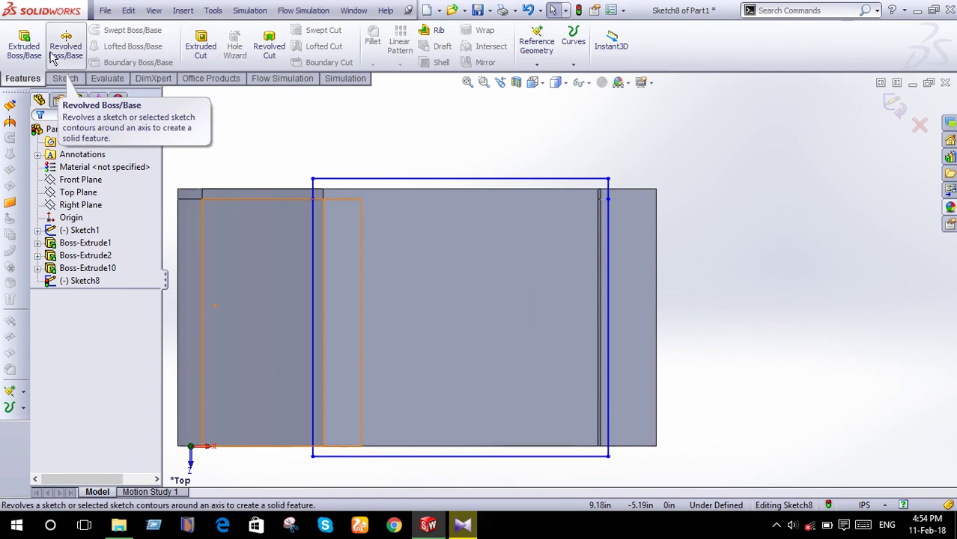
Extrude the offset rectangle 0.50in into an overhanging top plate.
{"action": "left_click", "coordinate": [24, 45]}
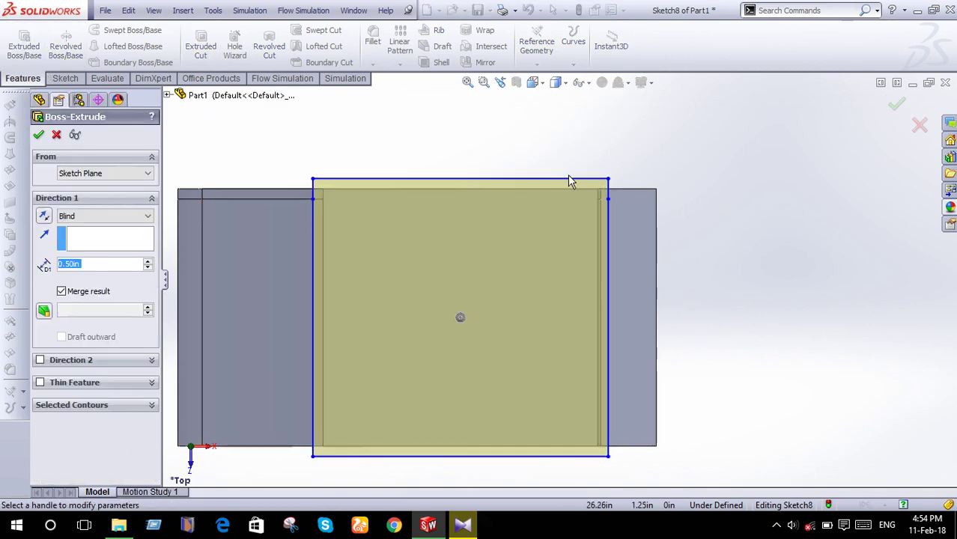
{"action": "scroll", "coordinate": [687, 216], "scroll_direction": "down", "scroll_amount": 5}
{"action": "middle_click_drag", "start_coordinate": [687, 216], "coordinate": [687, 171]}
{"action": "scroll", "coordinate": [558, 149], "scroll_direction": "up", "scroll_amount": 5}
{"action": "scroll", "coordinate": [513, 164], "scroll_direction": "up", "scroll_amount": 2}
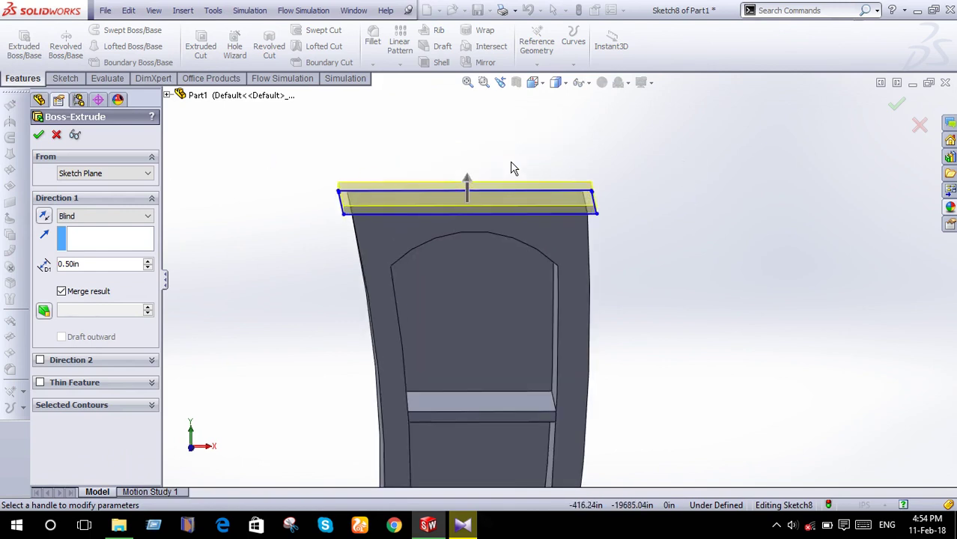
{"action": "middle_click_drag", "start_coordinate": [512, 165], "coordinate": [576, 159]}
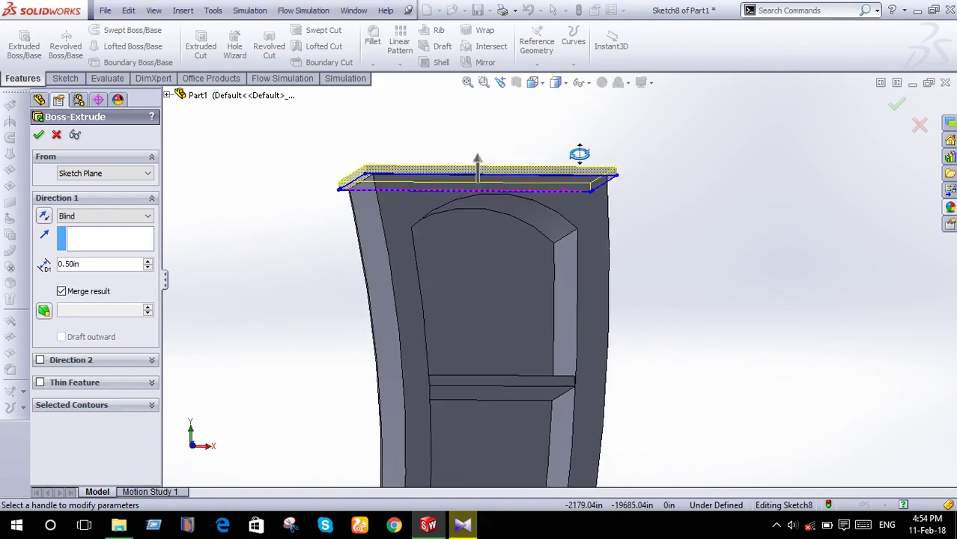
{"action": "left_click", "coordinate": [893, 106]}
Start Sketch9 on the top plate's upper face and convert its edges.
{"action": "mouse_move", "coordinate": [827, 188]}
{"action": "middle_mouse_down"}
{"action": "mouse_move", "coordinate": [801, 267]}
{"action": "mouse_move", "coordinate": [819, 355]}
{"action": "middle_mouse_up"}
{"action": "left_click", "coordinate": [576, 283]}
{"action": "left_click", "coordinate": [629, 240]}
{"action": "left_click", "coordinate": [71, 82]}
{"action": "left_click", "coordinate": [235, 43]}
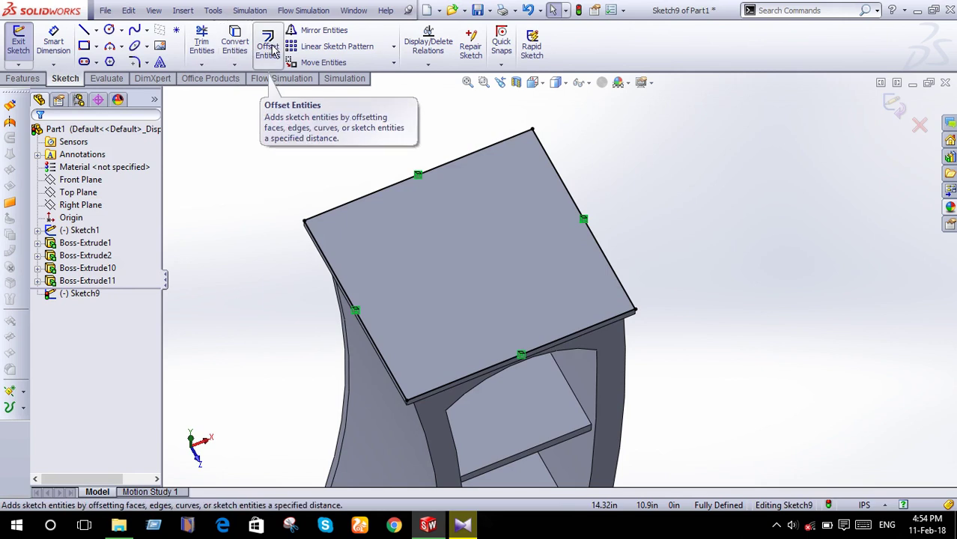
Offset the traced top outline 0.50in outward.
{"action": "left_click", "coordinate": [267, 45]}
{"action": "left_click", "coordinate": [381, 195]}
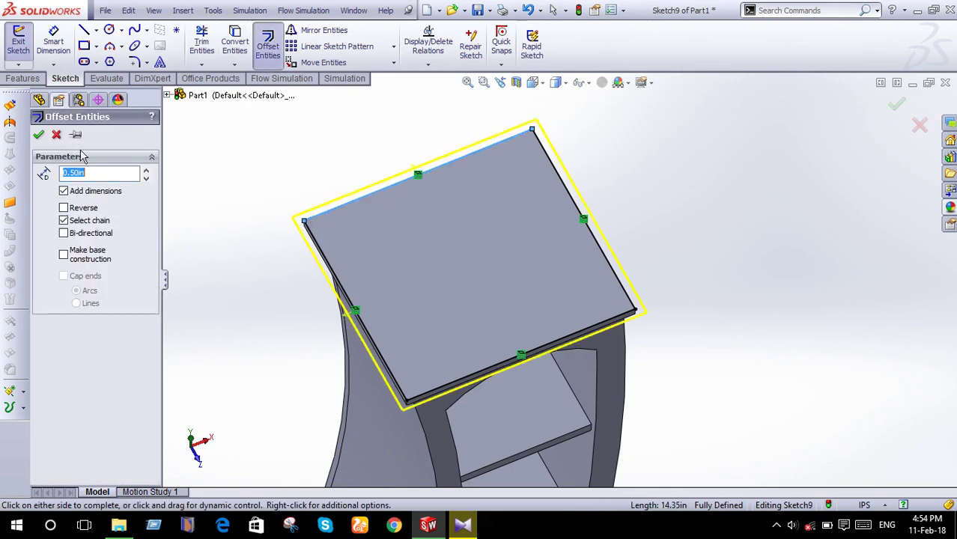
{"action": "left_click", "coordinate": [39, 136]}
{"action": "left_click", "coordinate": [383, 194]}
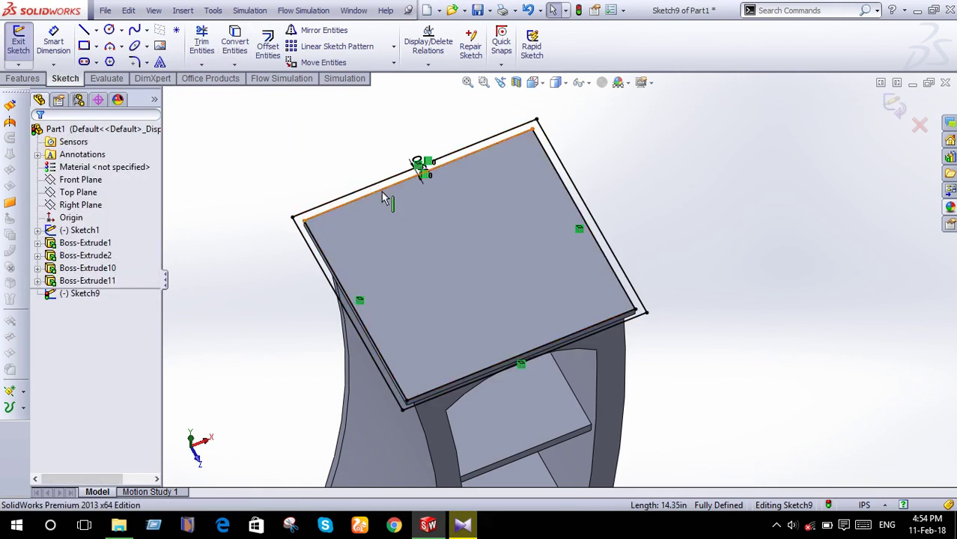
{"action": "key", "text": "Escape"}
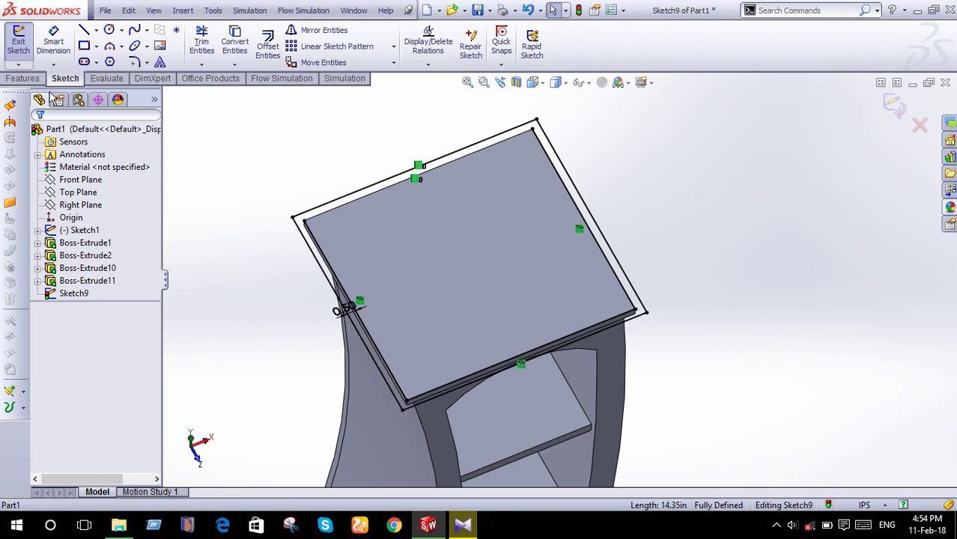
Strip the offset outline's relations and its 0.50 offset dimension so it can be extruded.
{"action": "left_click", "coordinate": [23, 77]}
{"action": "left_click", "coordinate": [25, 47]}
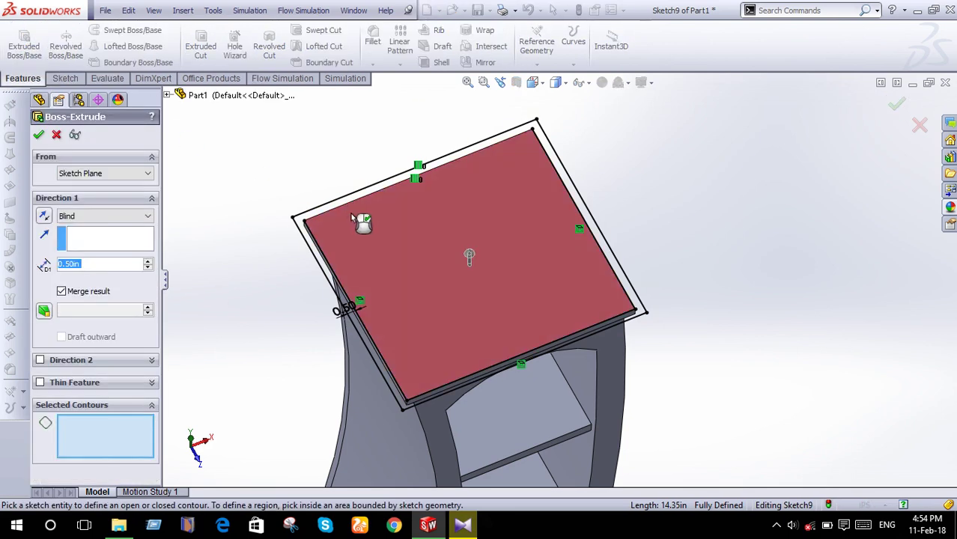
{"action": "left_click", "coordinate": [56, 134]}
{"action": "left_click", "coordinate": [322, 262]}
{"action": "key", "text": "Escape"}
{"action": "left_click", "coordinate": [446, 391]}
{"action": "key", "text": "Escape"}
{"action": "left_click", "coordinate": [596, 247]}
{"action": "key", "text": "Delete"}
Extrude the freed offset outline 0.50in into a second, wider top plate.
{"action": "left_click", "coordinate": [25, 54]}
{"action": "left_click", "coordinate": [39, 137]}
{"action": "mouse_move", "coordinate": [737, 237]}
{"action": "middle_mouse_down"}
{"action": "mouse_move", "coordinate": [733, 253]}
{"action": "mouse_move", "coordinate": [700, 275]}
{"action": "middle_mouse_up"}
{"action": "key", "text": "ctrl+1"}
{"action": "mouse_move", "coordinate": [679, 194]}
{"action": "middle_mouse_down"}
{"action": "mouse_move", "coordinate": [733, 348]}
{"action": "mouse_move", "coordinate": [550, 274]}
{"action": "middle_mouse_up"}
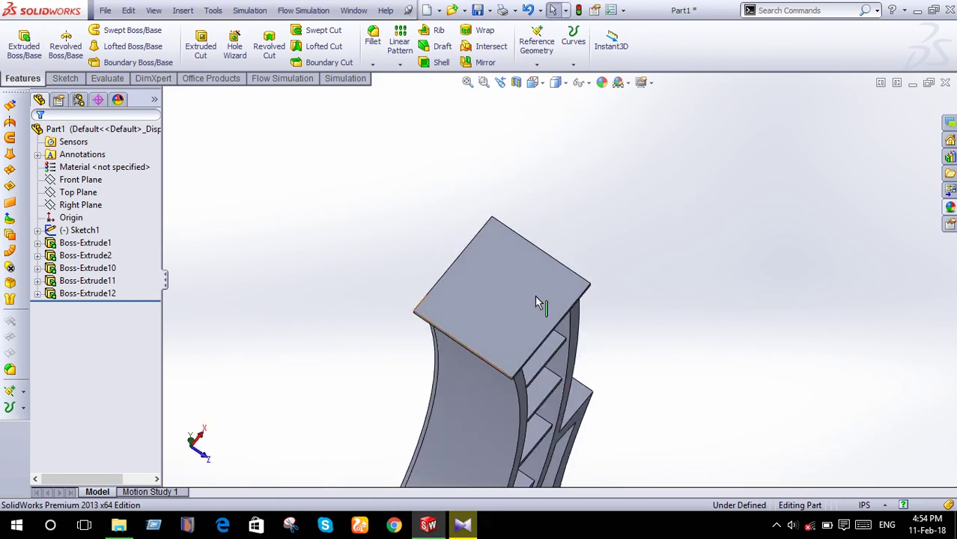
{"action": "left_click", "coordinate": [551, 273]}
Sketch on the tall shelf's top face, convert its edges, and offset them 0.50in outward.
{"action": "left_click", "coordinate": [590, 251]}
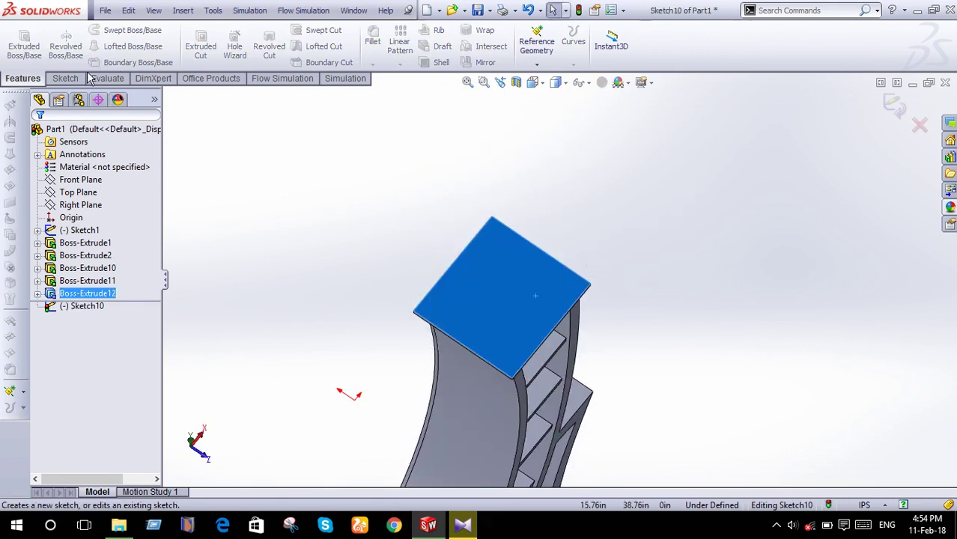
{"action": "left_click", "coordinate": [65, 79]}
{"action": "left_click", "coordinate": [235, 41]}
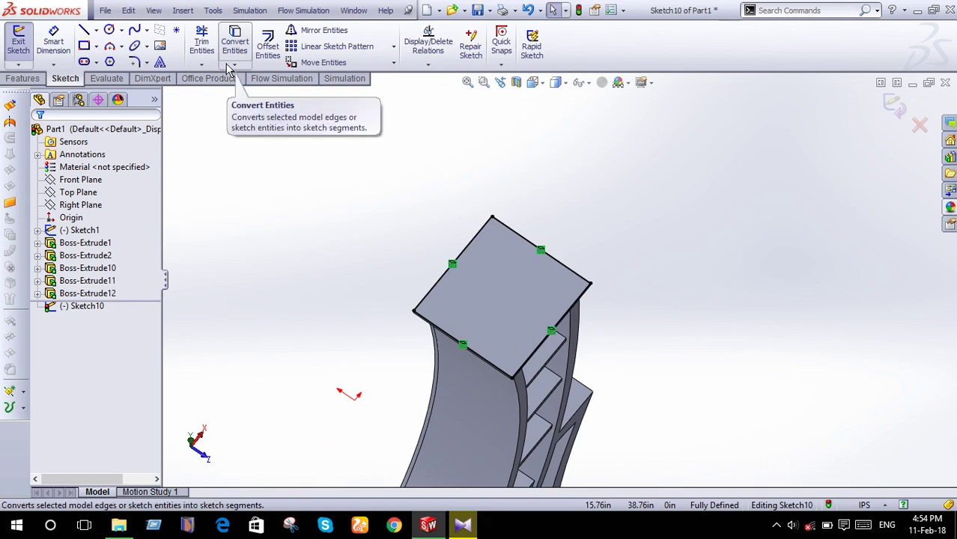
{"action": "left_click", "coordinate": [267, 45]}
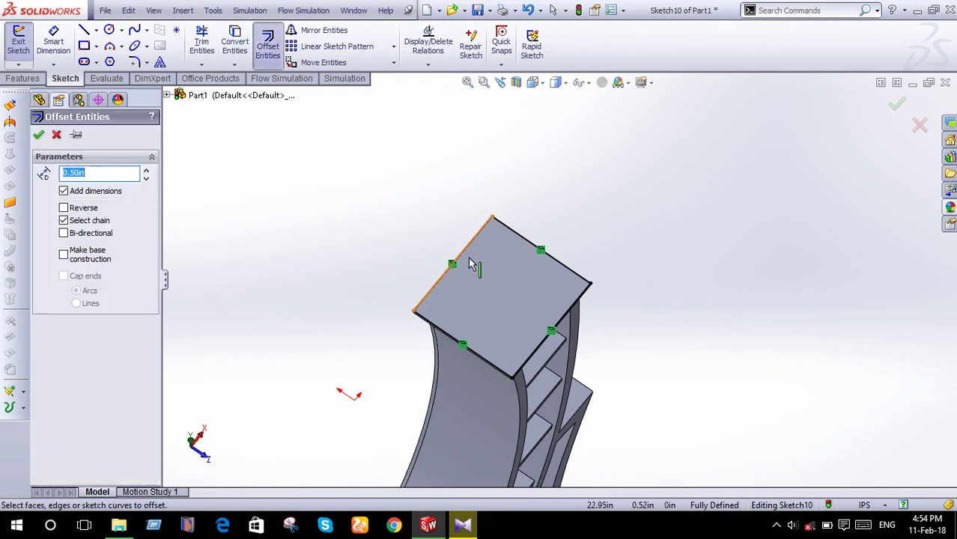
{"action": "left_click", "coordinate": [39, 135]}
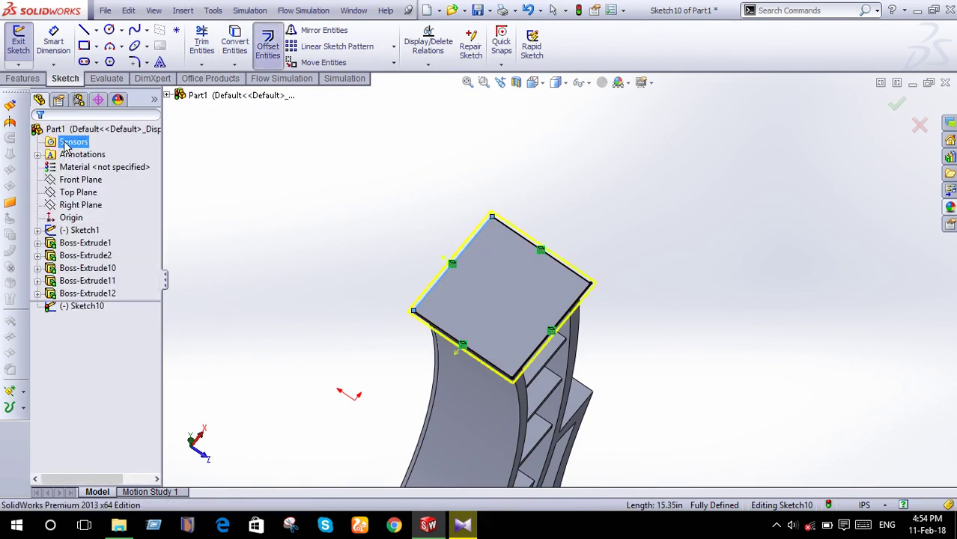
Delete the relations and dimension on the top, left and right offset lines.
{"action": "scroll", "coordinate": [494, 232], "scroll_direction": "down", "scroll_amount": 2}
{"action": "scroll", "coordinate": [517, 240], "scroll_direction": "down", "scroll_amount": 2}
{"action": "left_click", "coordinate": [512, 213]}
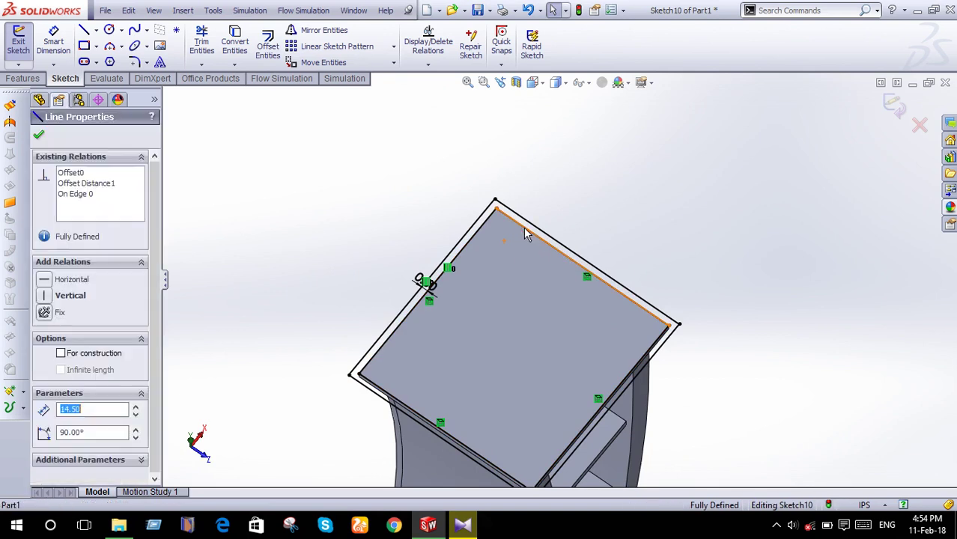
{"action": "left_click", "coordinate": [506, 232]}
{"action": "left_click", "coordinate": [473, 231]}
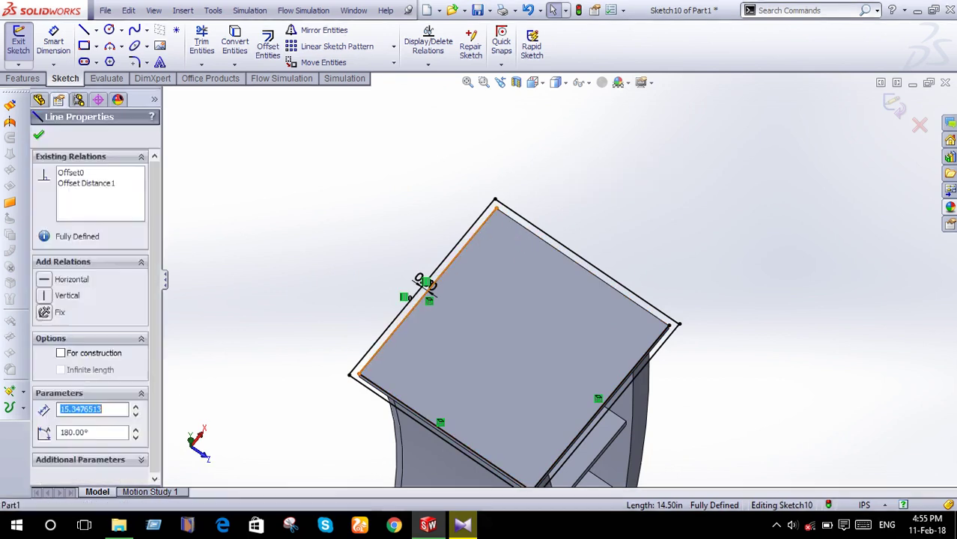
{"action": "left_click", "coordinate": [657, 343]}
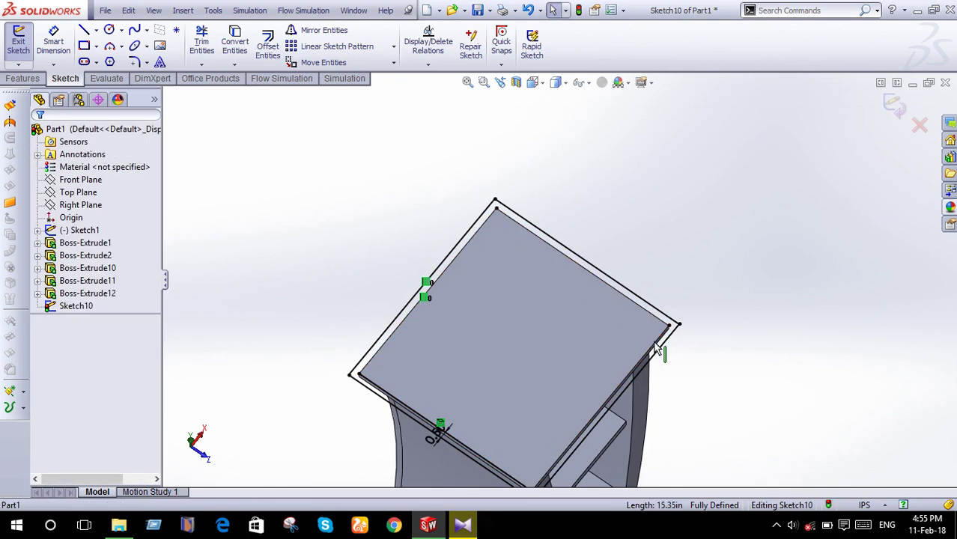
{"action": "left_click", "coordinate": [491, 463]}
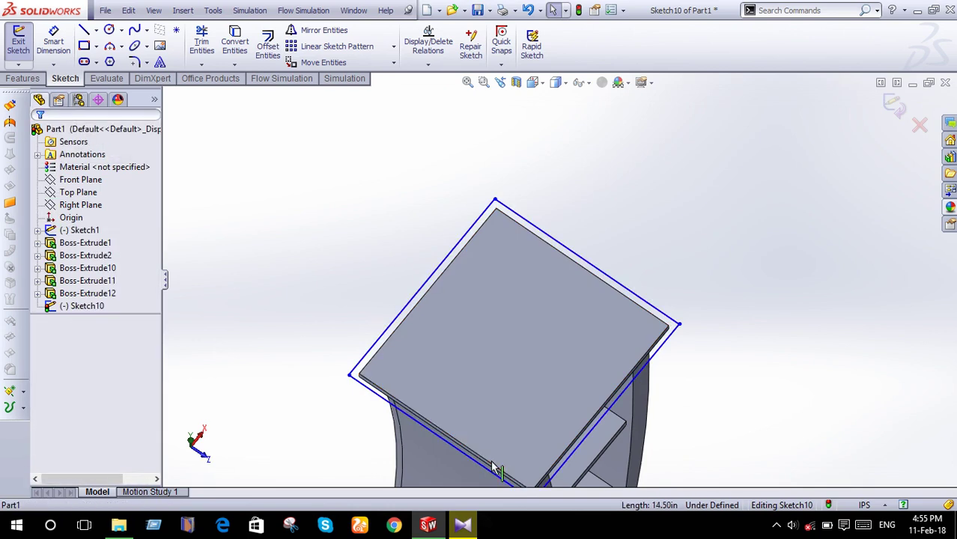
Extrude the offset outline 0.50in into a third overhanging top plate.
{"action": "left_click", "coordinate": [23, 79]}
{"action": "left_click", "coordinate": [24, 43]}
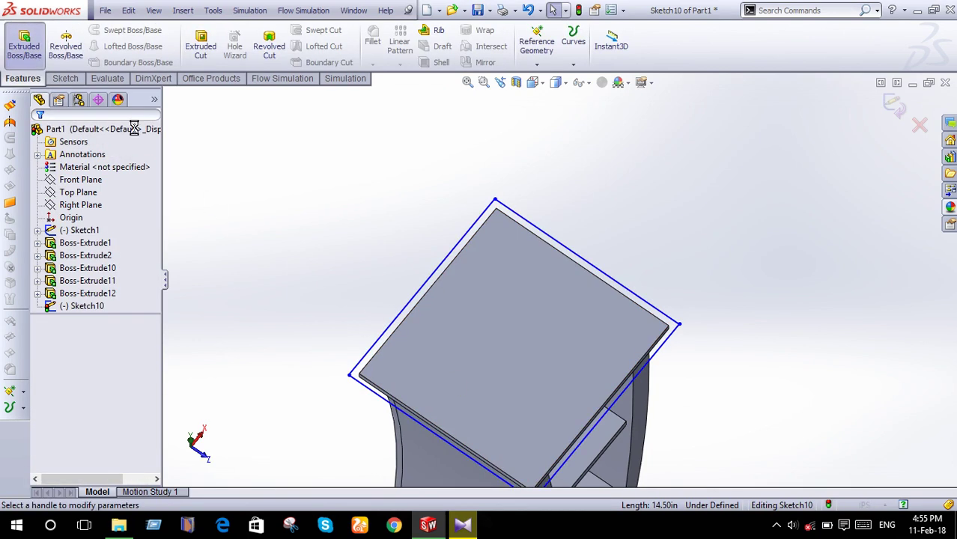
{"action": "left_click", "coordinate": [38, 135]}
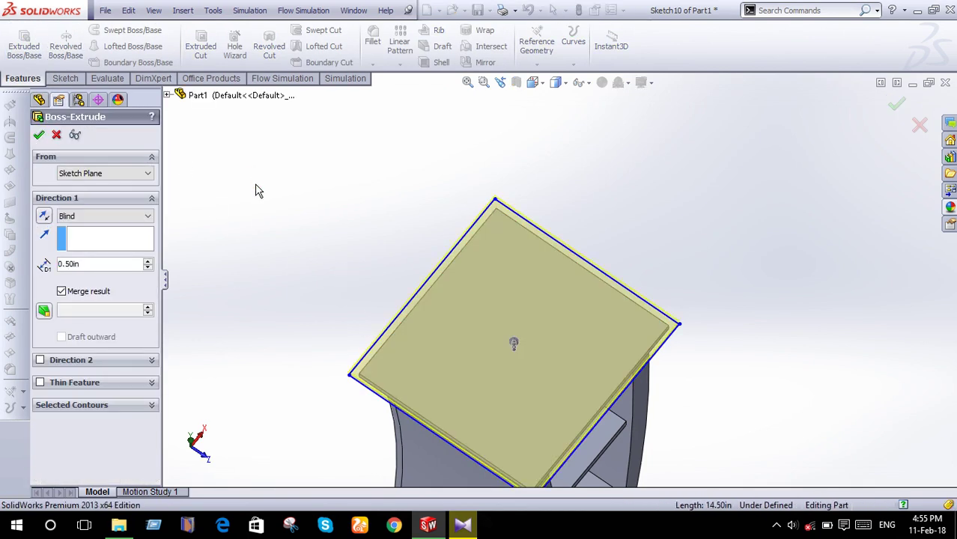
{"action": "middle_click_drag", "start_coordinate": [303, 248], "coordinate": [291, 185]}
{"action": "middle_click_drag", "start_coordinate": [394, 280], "coordinate": [370, 216]}
{"action": "key", "text": "space"}
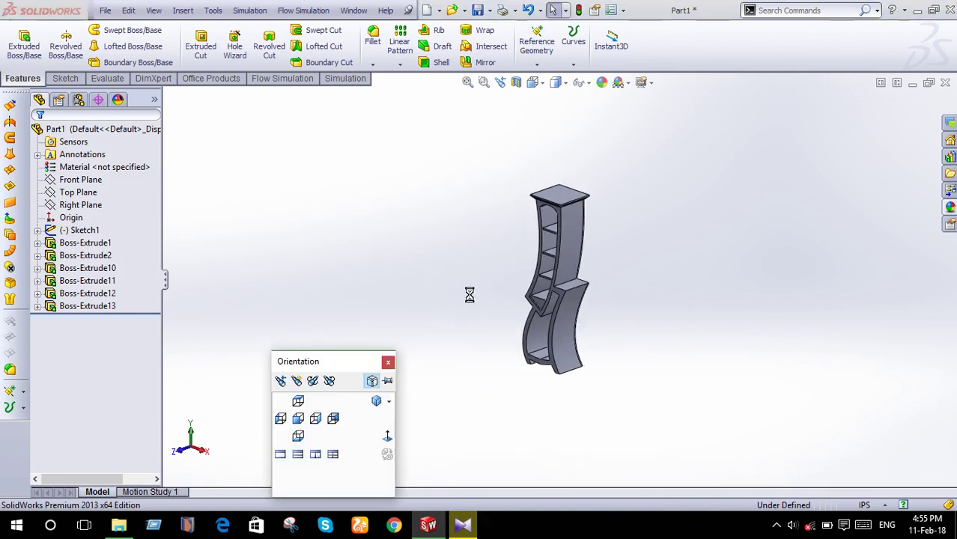
From an angled Front view, open Sketch11 on the lower cabinet's front face.
{"action": "left_click", "coordinate": [506, 295]}
{"action": "scroll", "coordinate": [560, 352], "scroll_direction": "down", "scroll_amount": 2}
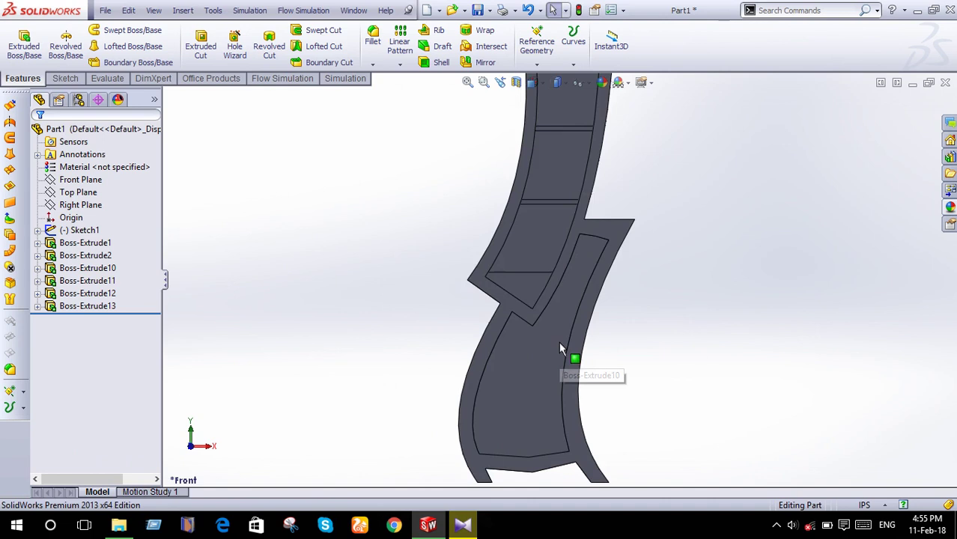
{"action": "scroll", "coordinate": [560, 352], "scroll_direction": "down", "scroll_amount": 2}
{"action": "mouse_move", "coordinate": [741, 365]}
{"action": "middle_mouse_down"}
{"action": "mouse_move", "coordinate": [768, 362]}
{"action": "mouse_move", "coordinate": [690, 367]}
{"action": "mouse_move", "coordinate": [649, 385]}
{"action": "mouse_move", "coordinate": [756, 359]}
{"action": "mouse_move", "coordinate": [717, 367]}
{"action": "middle_mouse_up"}
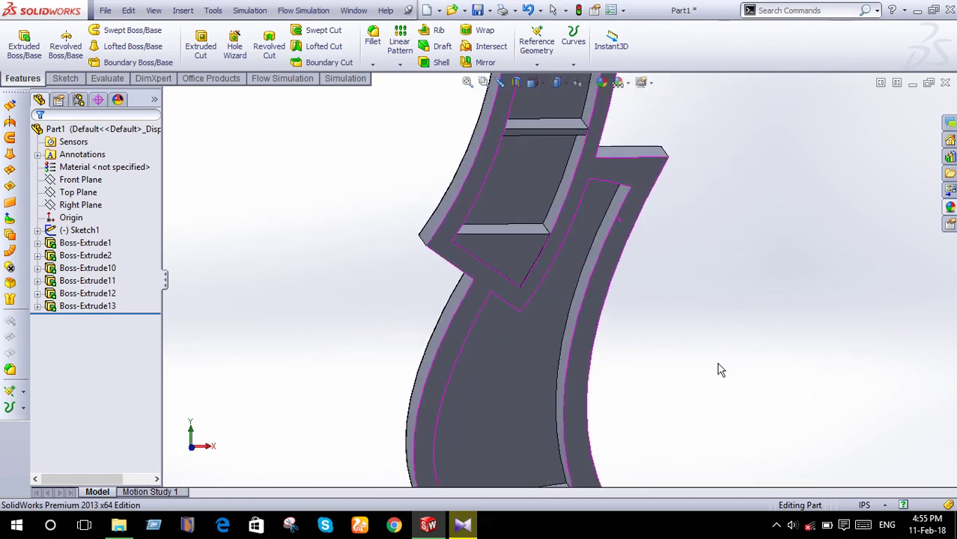
{"action": "left_click", "coordinate": [579, 356]}
{"action": "left_click", "coordinate": [637, 313]}
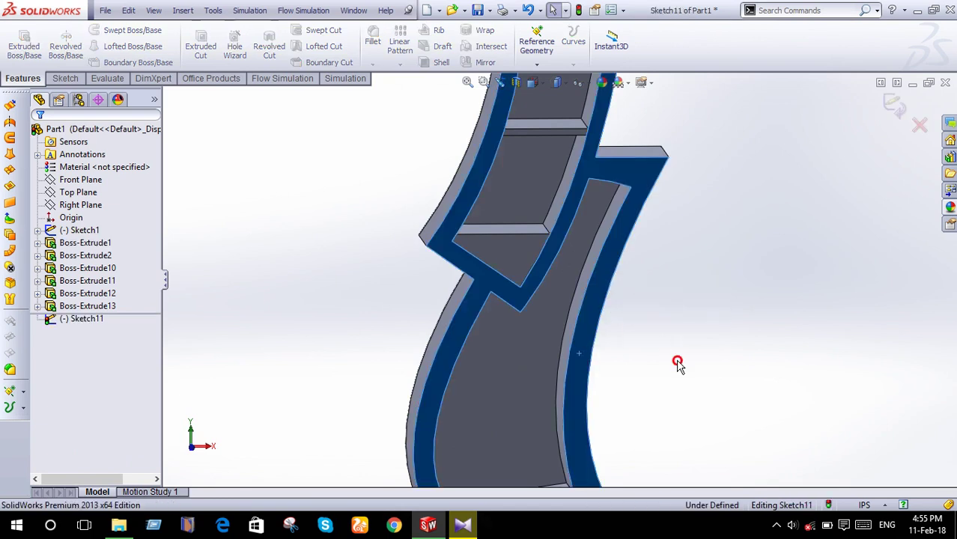
Queue the inner curved edge and recessed cabinet face for Convert Entities, then open Edge<1>'s options.
{"action": "left_click", "coordinate": [677, 363]}
{"action": "left_click", "coordinate": [65, 78]}
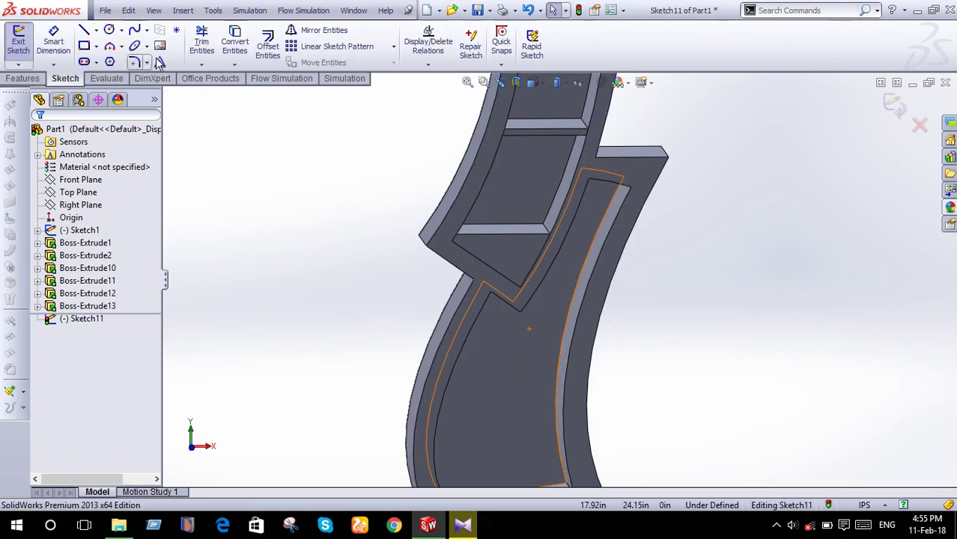
{"action": "left_click", "coordinate": [229, 48]}
{"action": "left_click", "coordinate": [469, 339]}
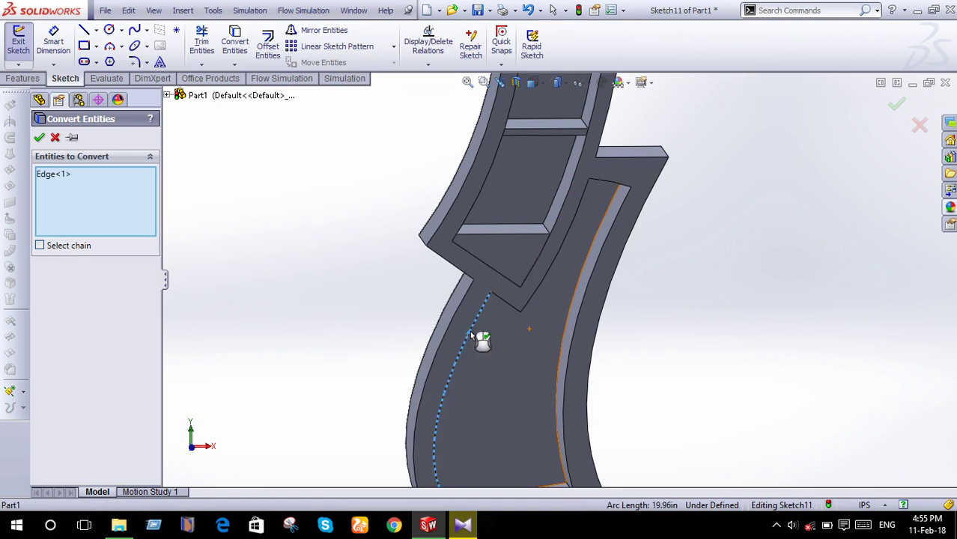
{"action": "left_click", "coordinate": [498, 342]}
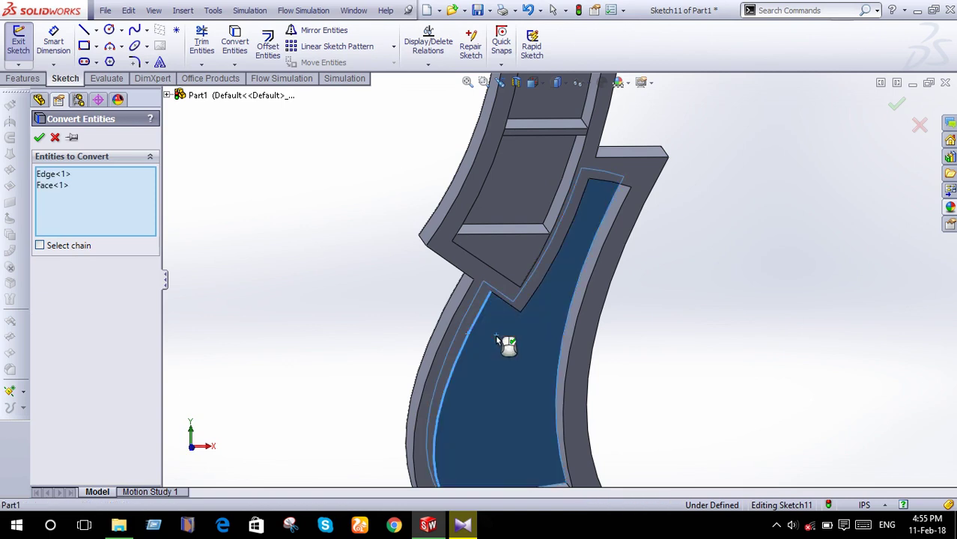
{"action": "right_click", "coordinate": [73, 181]}
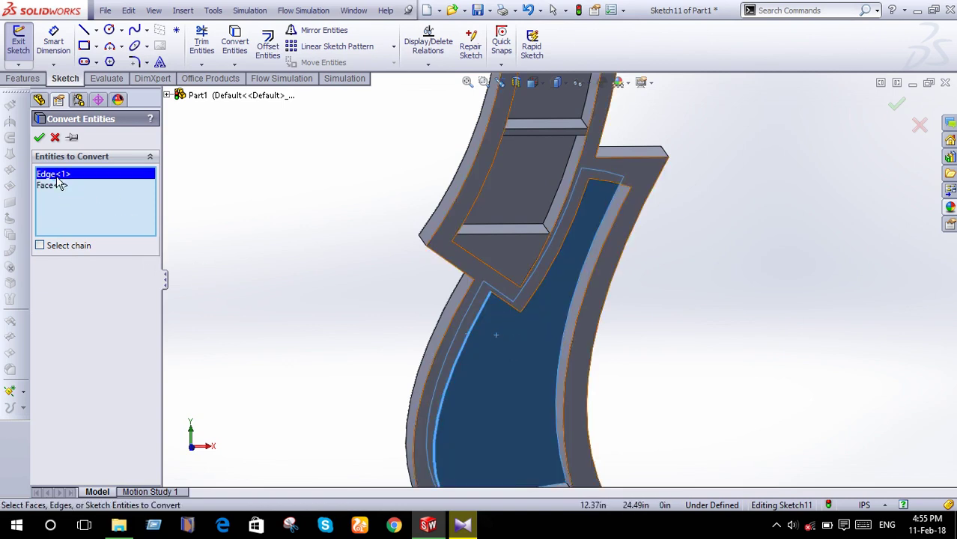
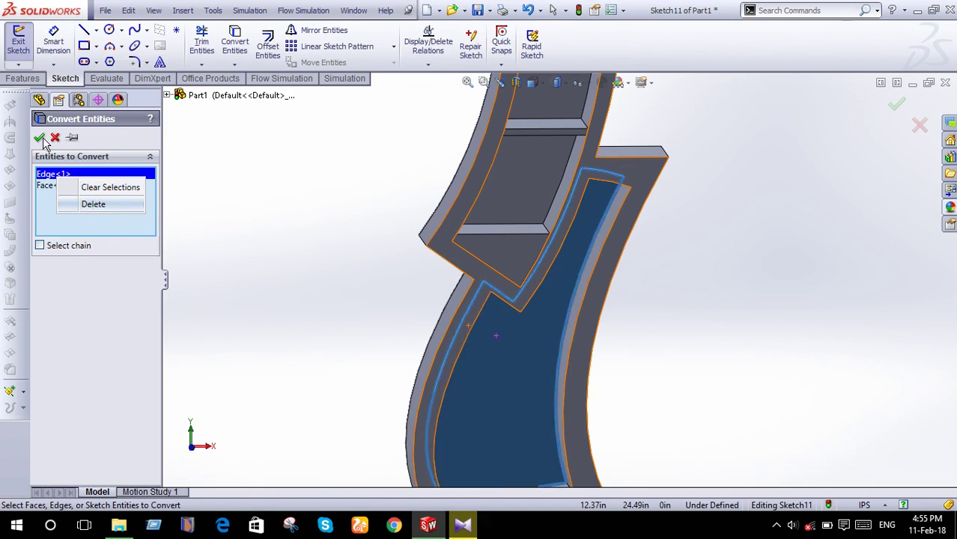
Convert the lower cabinet's front face outline into Sketch11, keeping only Face<1>.
{"action": "left_click", "coordinate": [93, 204]}
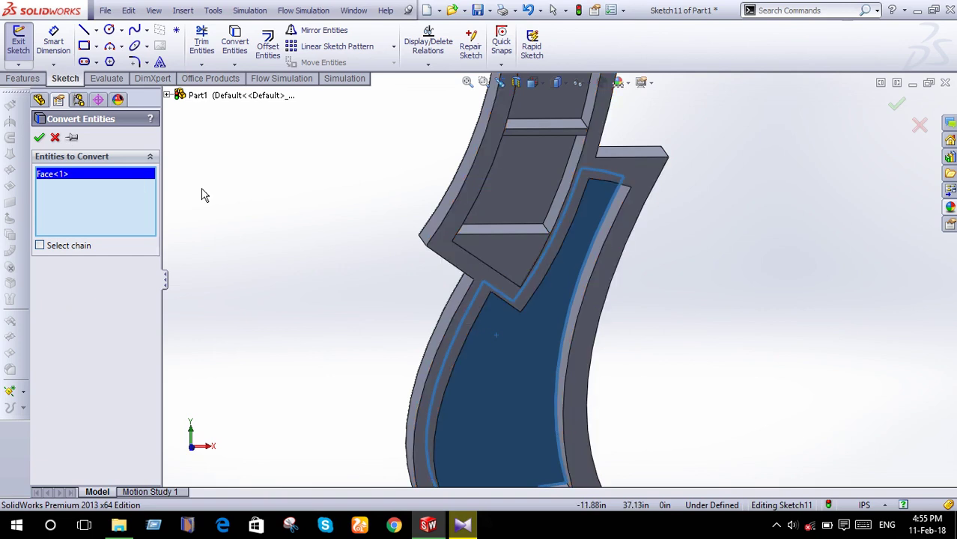
{"action": "scroll", "coordinate": [278, 240], "scroll_direction": "up", "scroll_amount": 3}
{"action": "mouse_move", "coordinate": [381, 279]}
{"action": "middle_mouse_down"}
{"action": "mouse_move", "coordinate": [353, 267]}
{"action": "mouse_move", "coordinate": [404, 312]}
{"action": "middle_mouse_up"}
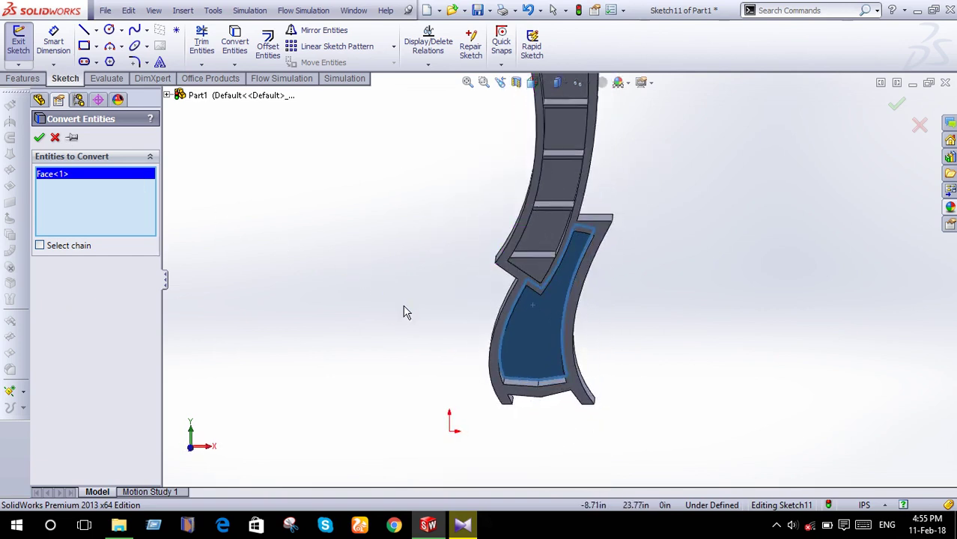
{"action": "left_click", "coordinate": [40, 138]}
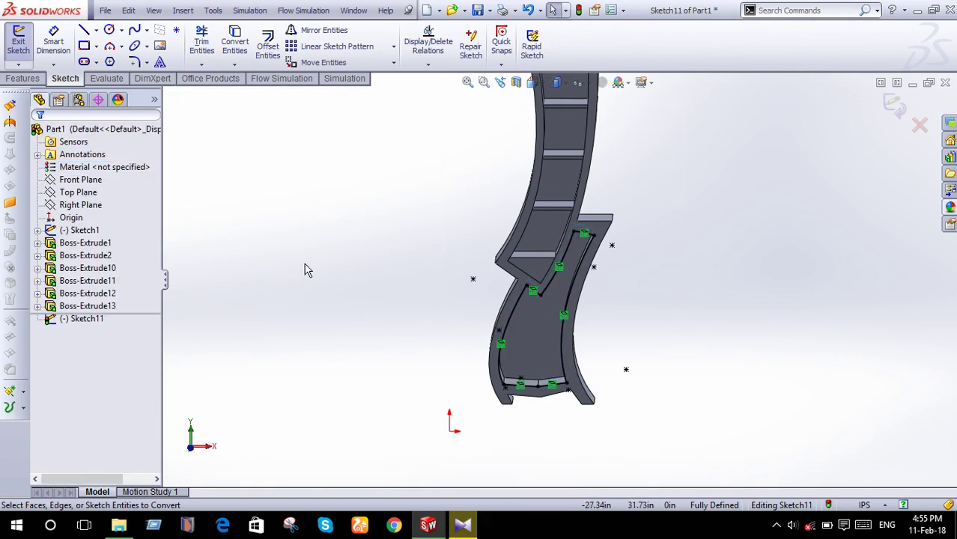
Try an Extruded Boss on the converted outline, cancel it, and start Offset Entities.
{"action": "left_click", "coordinate": [21, 78]}
{"action": "left_click", "coordinate": [24, 45]}
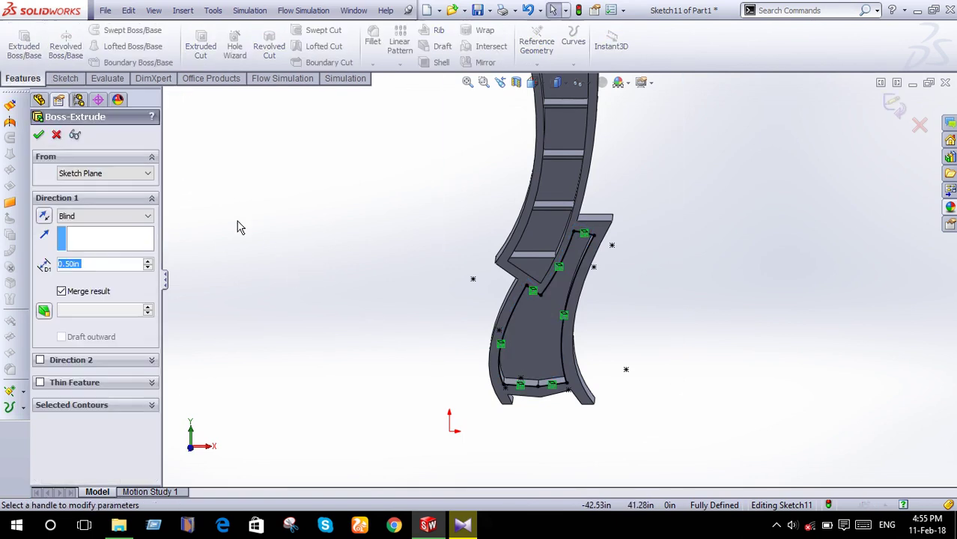
{"action": "left_click", "coordinate": [58, 136]}
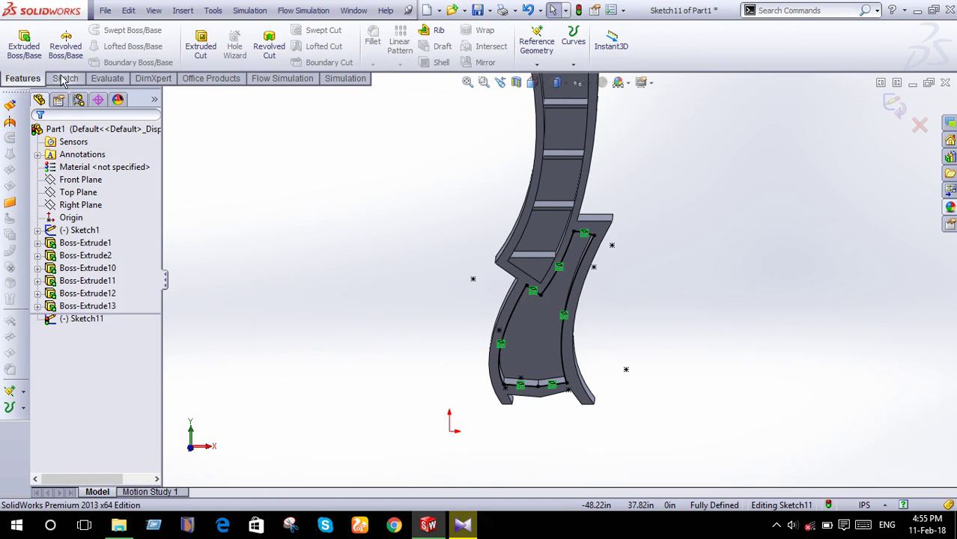
{"action": "left_click", "coordinate": [66, 78]}
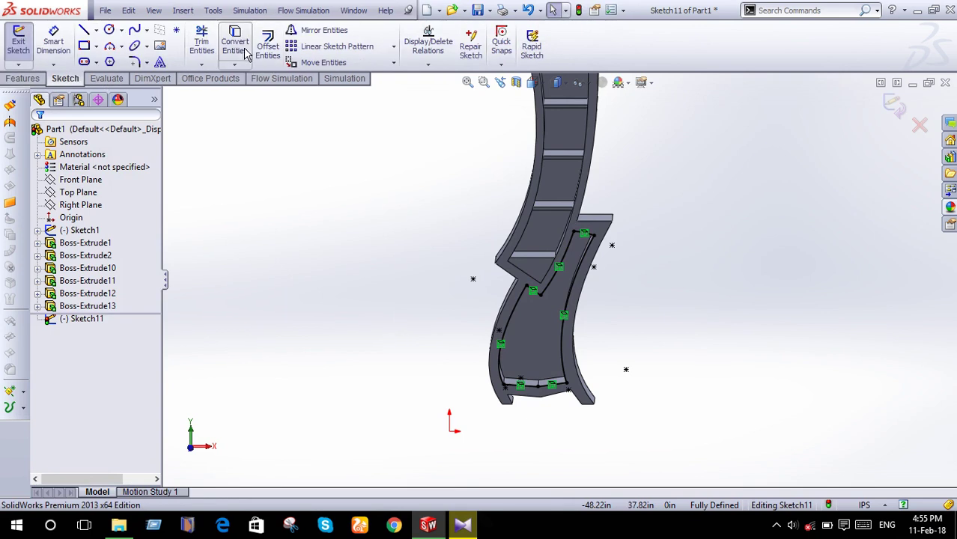
{"action": "left_click", "coordinate": [268, 45]}
Offset the converted outline chain 0.1 in inward.
{"action": "scroll", "coordinate": [577, 349], "scroll_direction": "down", "scroll_amount": 3}
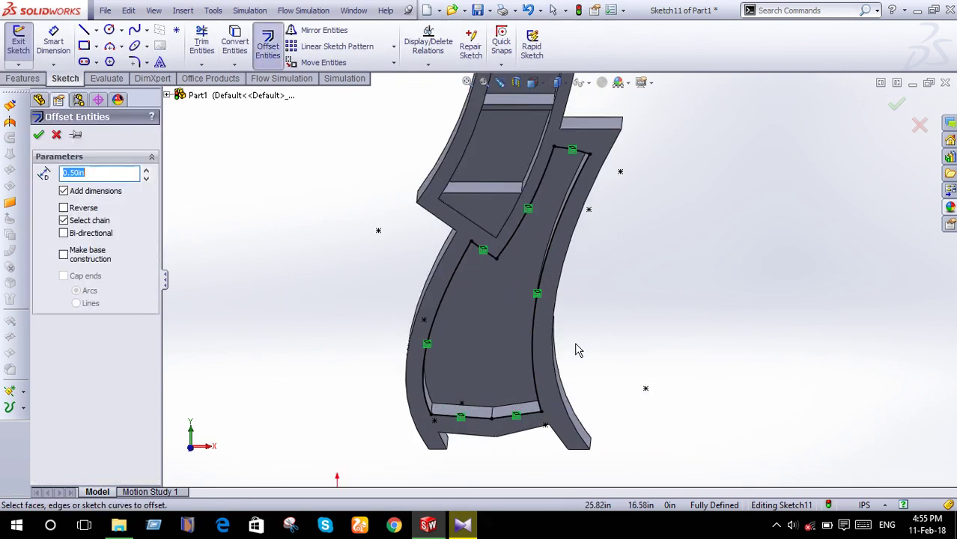
{"action": "left_click", "coordinate": [534, 350]}
{"action": "type", "text": ".1"}
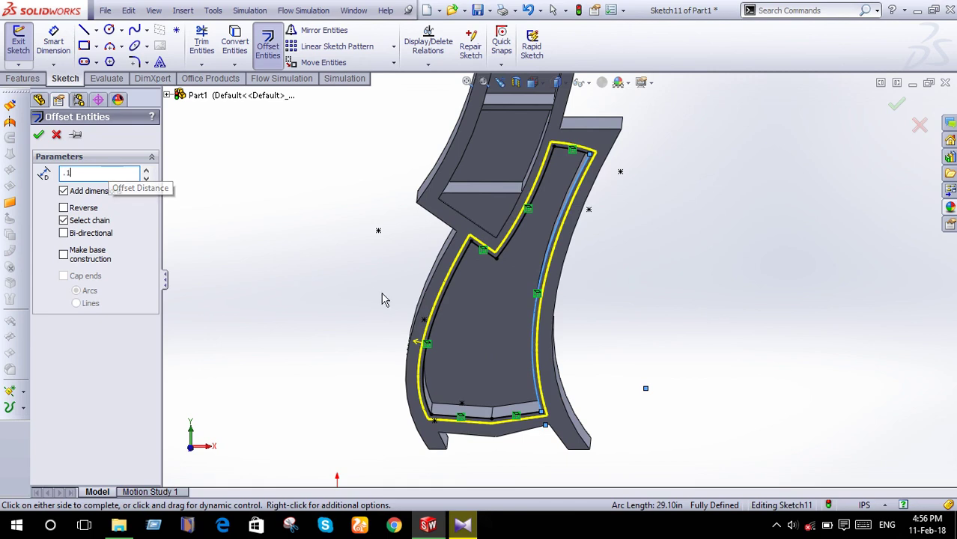
{"action": "left_click", "coordinate": [465, 333]}
{"action": "scroll", "coordinate": [520, 275], "scroll_direction": "down", "scroll_amount": 3}
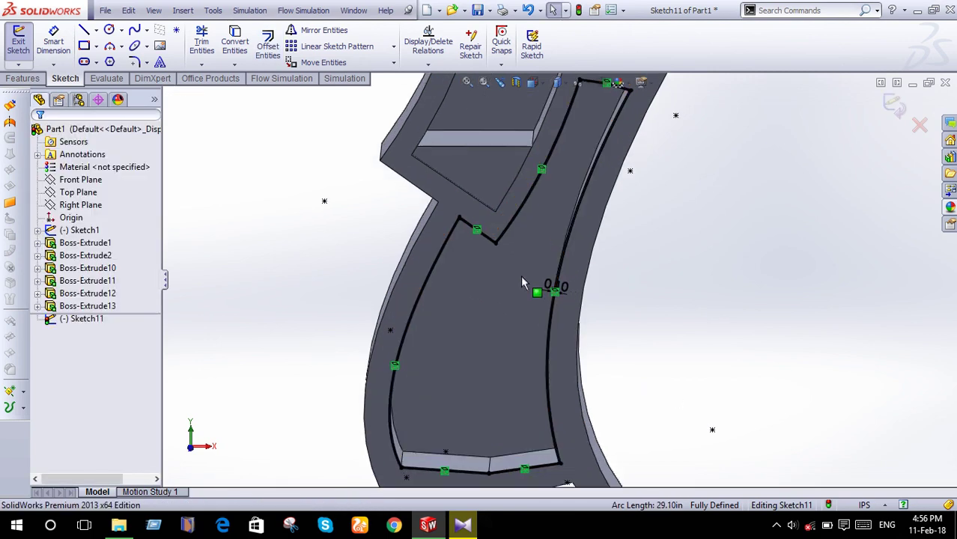
{"action": "scroll", "coordinate": [583, 236], "scroll_direction": "down", "scroll_amount": 3}
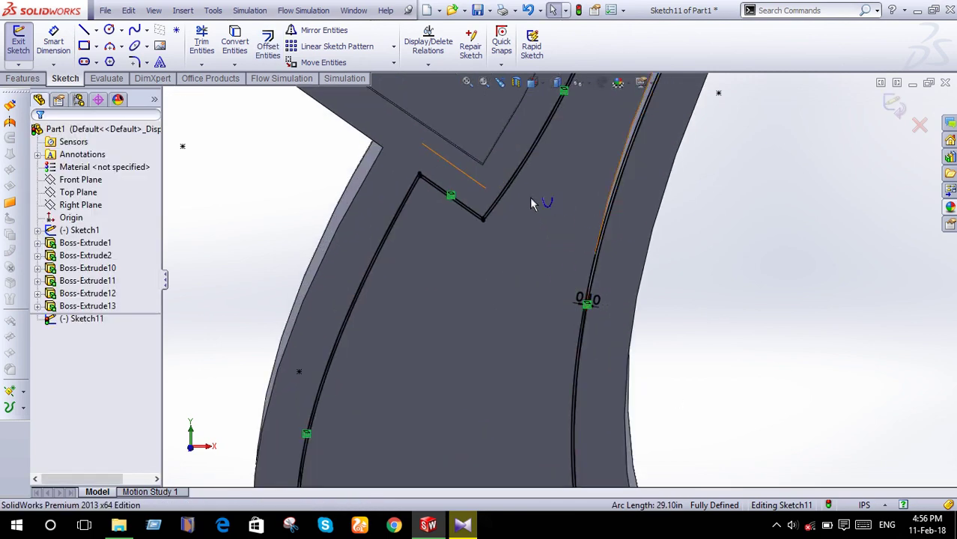
Select the original converted lines at the cabinet notch.
{"action": "left_click", "coordinate": [508, 192]}
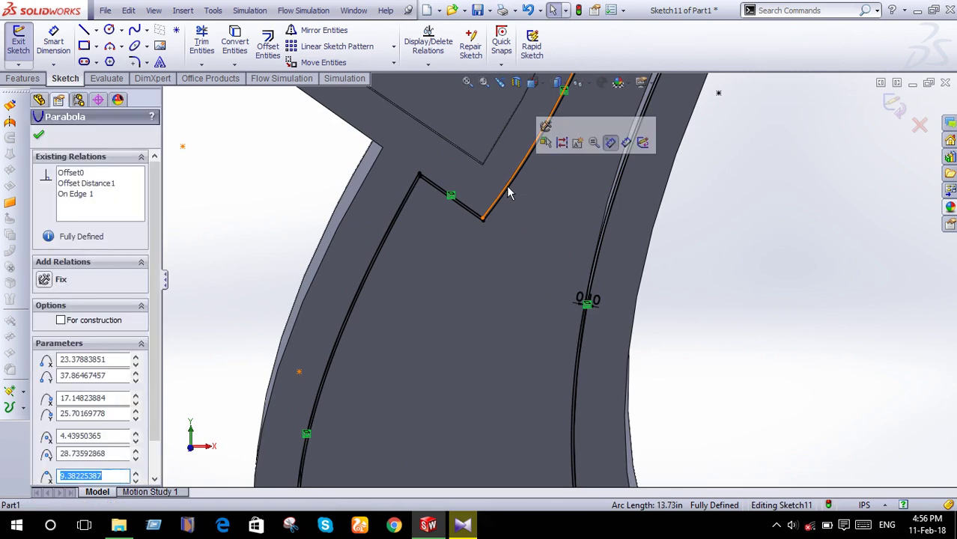
{"action": "left_click", "coordinate": [477, 207]}
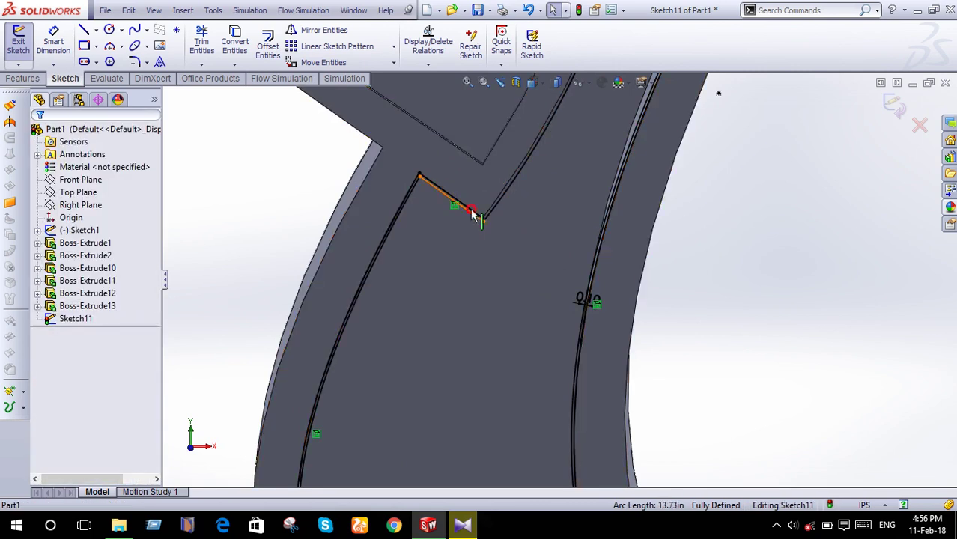
{"action": "left_click", "coordinate": [471, 216]}
{"action": "scroll", "coordinate": [473, 217], "scroll_direction": "down", "scroll_amount": 2}
{"action": "scroll", "coordinate": [487, 238], "scroll_direction": "down", "scroll_amount": 2}
{"action": "scroll", "coordinate": [496, 232], "scroll_direction": "down", "scroll_amount": 1}
{"action": "key", "text": "Escape"}
{"action": "key", "text": "Return"}
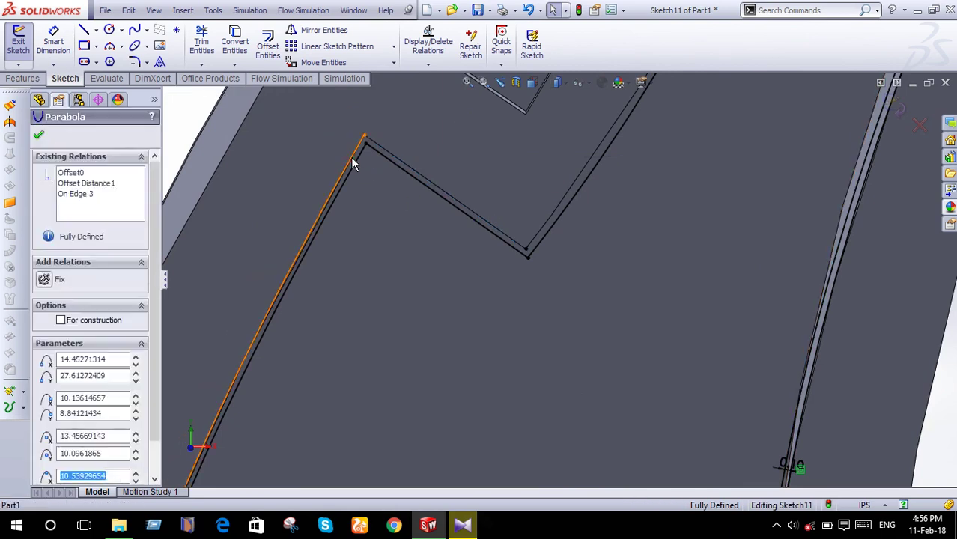
Remove the remaining original converted curves, leaving only the inset outline in Sketch11.
{"action": "left_click", "coordinate": [355, 164]}
{"action": "scroll", "coordinate": [683, 282], "scroll_direction": "up", "scroll_amount": 2}
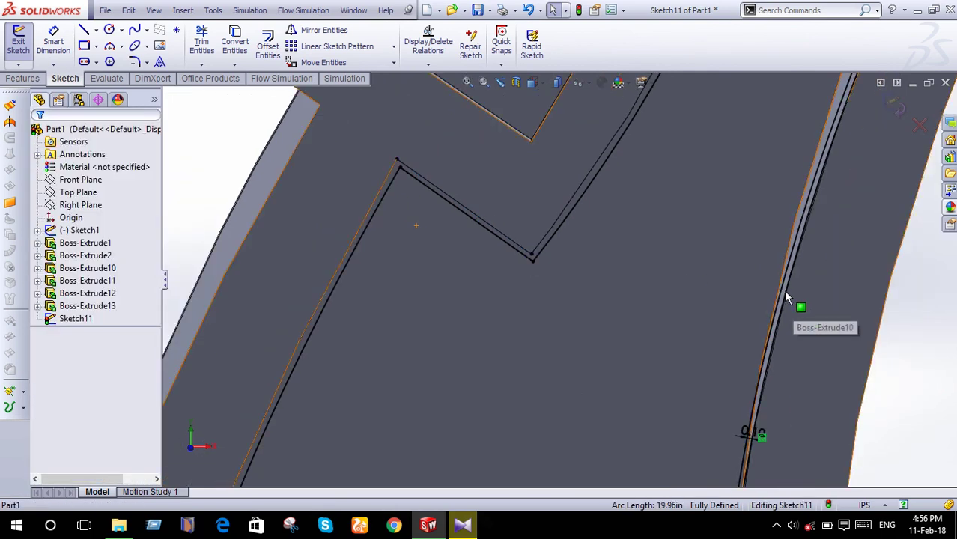
{"action": "scroll", "coordinate": [781, 296], "scroll_direction": "down", "scroll_amount": 2}
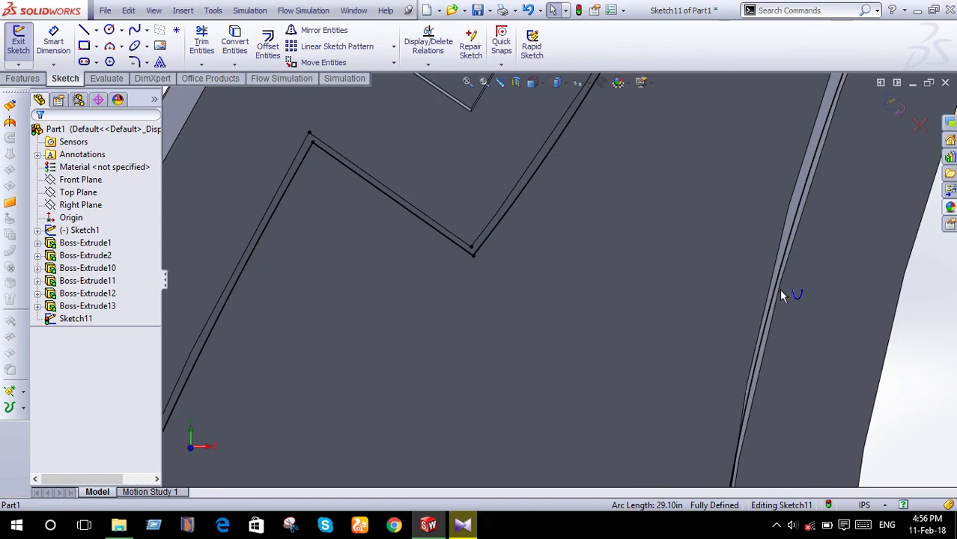
{"action": "scroll", "coordinate": [779, 288], "scroll_direction": "up", "scroll_amount": 1}
{"action": "scroll", "coordinate": [779, 289], "scroll_direction": "up", "scroll_amount": 3}
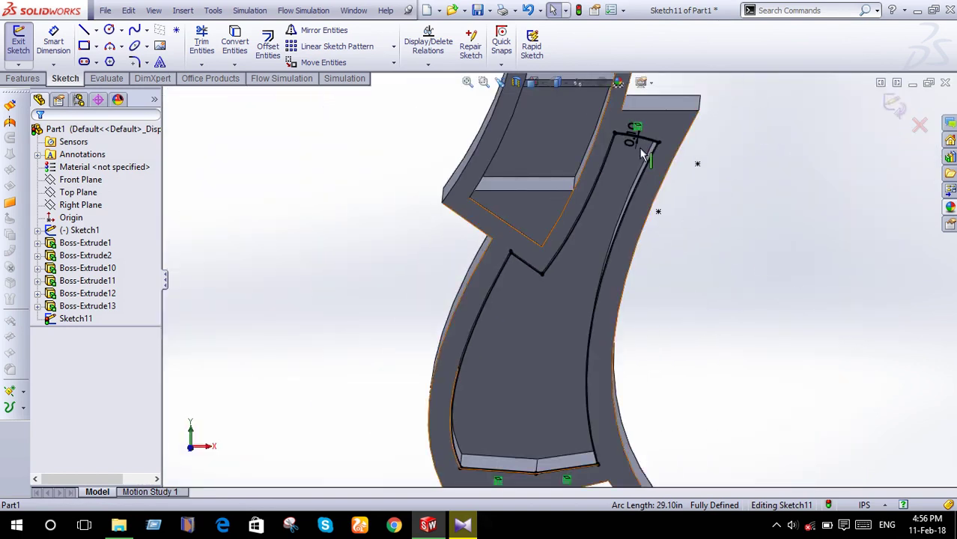
{"action": "scroll", "coordinate": [619, 166], "scroll_direction": "down", "scroll_amount": 2}
{"action": "scroll", "coordinate": [591, 161], "scroll_direction": "down", "scroll_amount": 2}
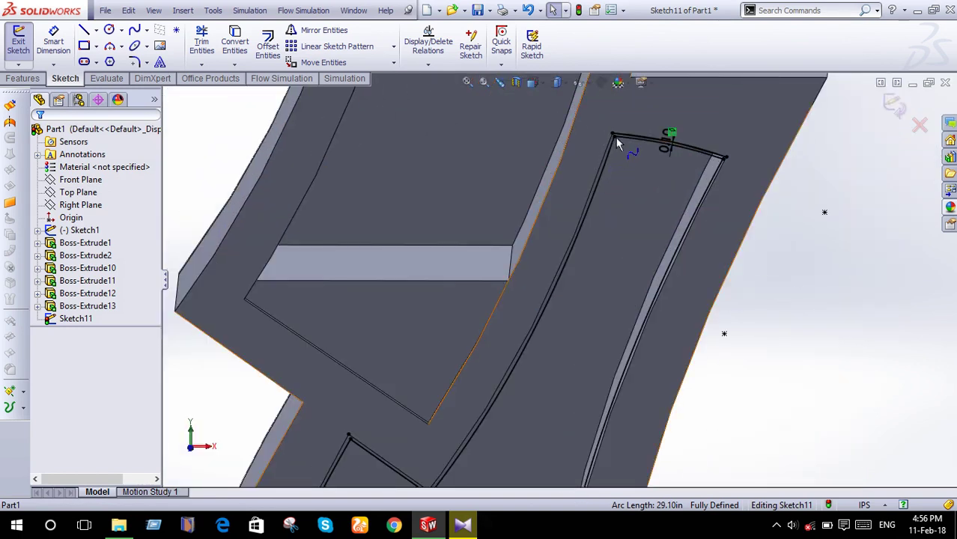
{"action": "middle_click_drag", "start_coordinate": [630, 150], "coordinate": [636, 218]}
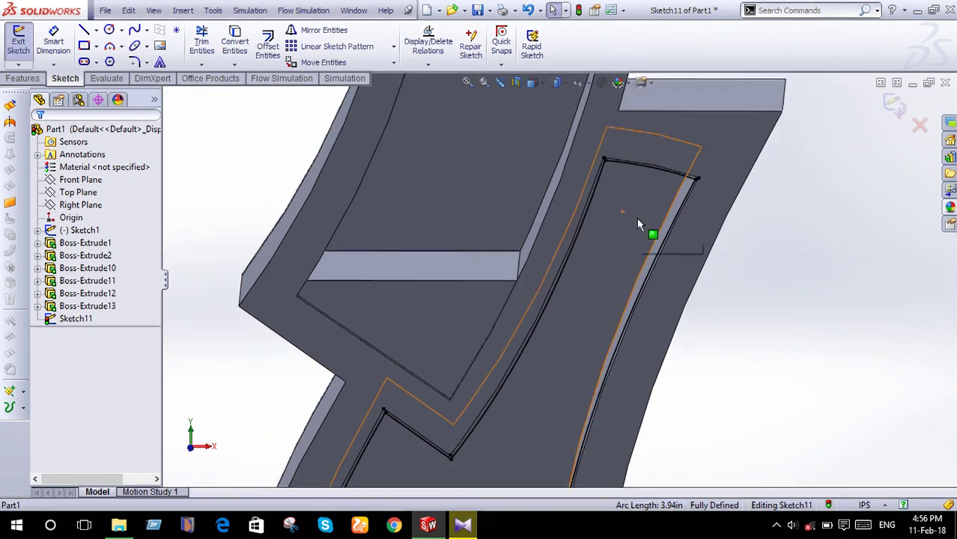
{"action": "scroll", "coordinate": [636, 218], "scroll_direction": "up", "scroll_amount": 3}
{"action": "scroll", "coordinate": [573, 430], "scroll_direction": "up", "scroll_amount": 1}
{"action": "scroll", "coordinate": [558, 434], "scroll_direction": "up", "scroll_amount": 1}
{"action": "scroll", "coordinate": [554, 420], "scroll_direction": "down", "scroll_amount": 2}
{"action": "scroll", "coordinate": [544, 337], "scroll_direction": "down", "scroll_amount": 2}
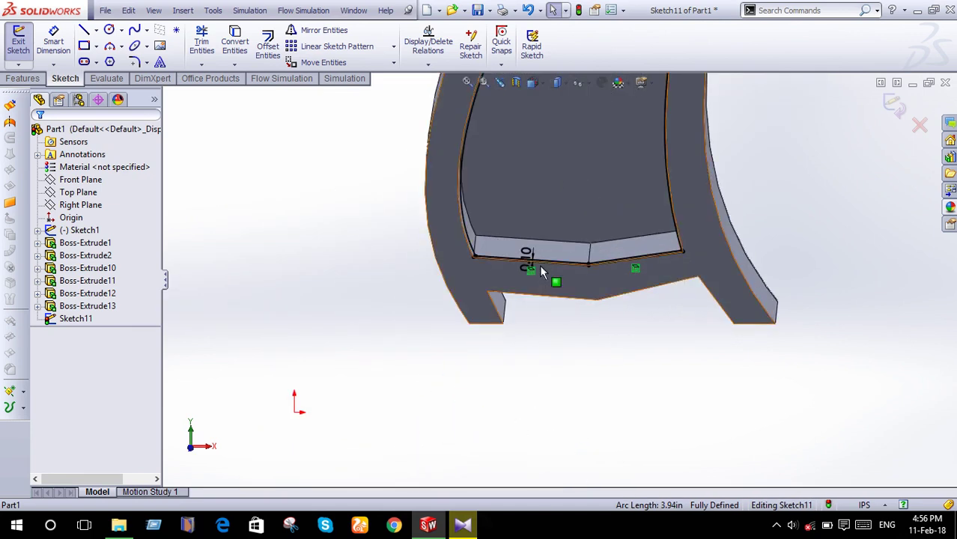
{"action": "scroll", "coordinate": [541, 271], "scroll_direction": "down", "scroll_amount": 2}
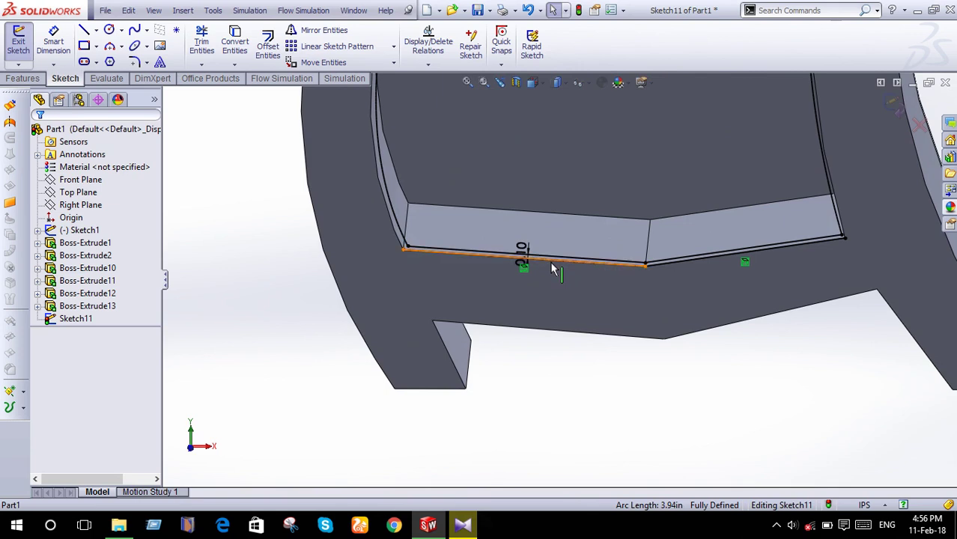
{"action": "key", "text": "ctrl+z"}
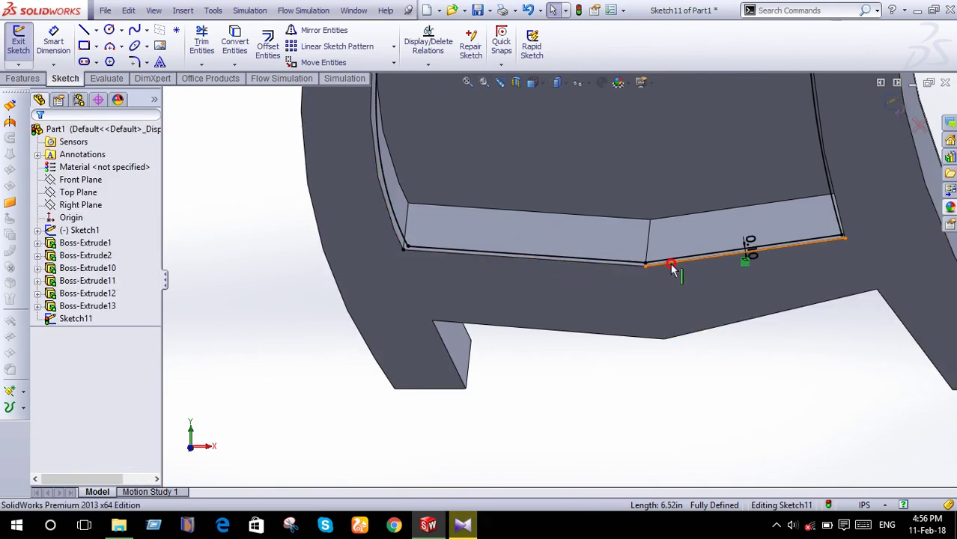
{"action": "left_click", "coordinate": [22, 78]}
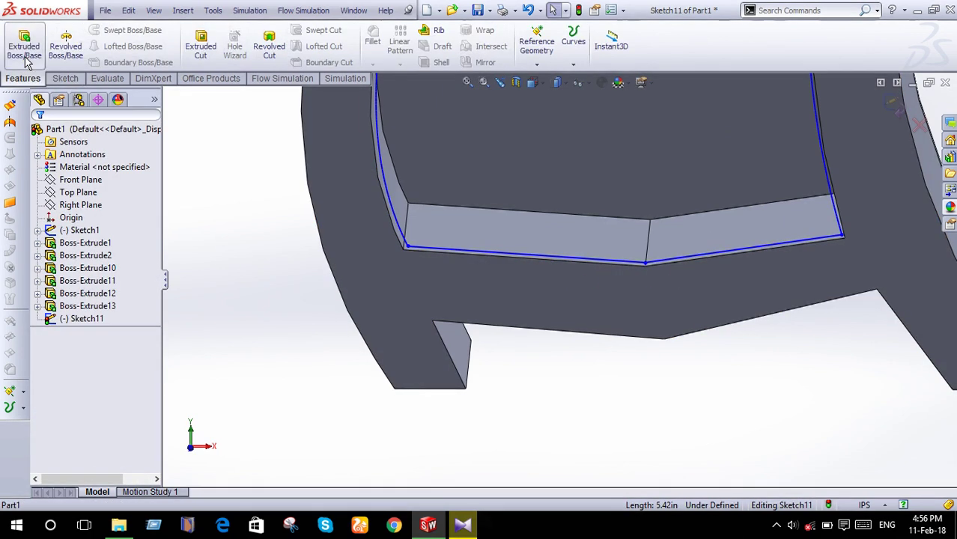
Extrude Sketch11 in reversed direction as Boss-Extrude14, a recessed panel in the lower compartment.
{"action": "left_click", "coordinate": [24, 45]}
{"action": "mouse_move", "coordinate": [344, 333]}
{"action": "middle_mouse_down"}
{"action": "mouse_move", "coordinate": [400, 361]}
{"action": "mouse_move", "coordinate": [360, 305]}
{"action": "middle_mouse_up"}
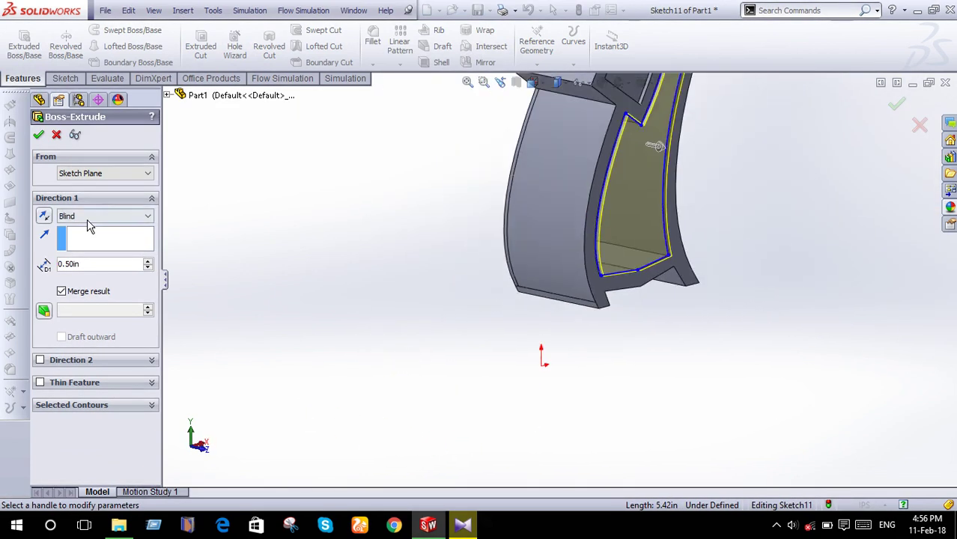
{"action": "left_click", "coordinate": [44, 217]}
{"action": "left_click", "coordinate": [38, 135]}
{"action": "mouse_move", "coordinate": [283, 278]}
{"action": "middle_mouse_down"}
{"action": "mouse_move", "coordinate": [378, 283]}
{"action": "mouse_move", "coordinate": [331, 275]}
{"action": "mouse_move", "coordinate": [326, 265]}
{"action": "middle_mouse_up"}
{"action": "key", "text": "ctrl+1"}
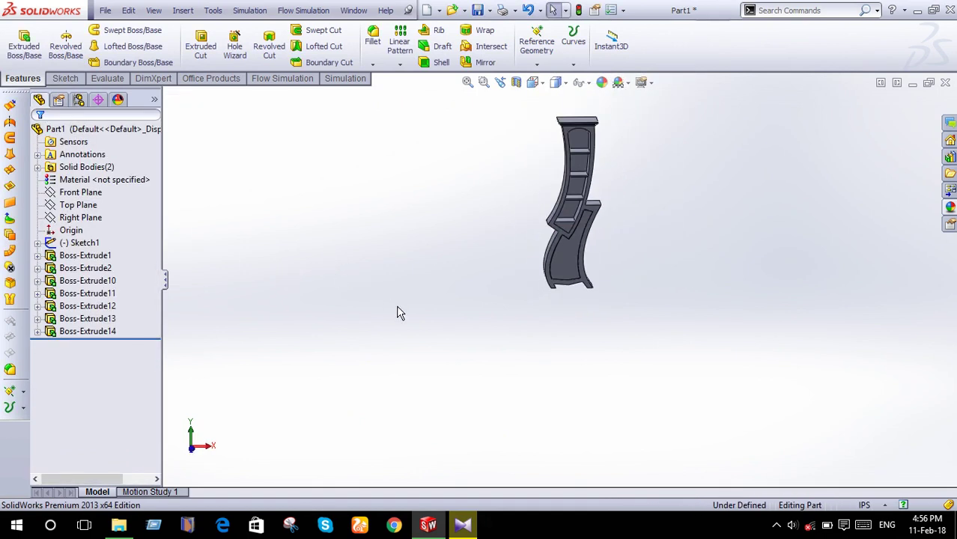
{"action": "mouse_move", "coordinate": [554, 253]}
{"action": "middle_mouse_down"}
{"action": "mouse_move", "coordinate": [572, 285]}
{"action": "mouse_move", "coordinate": [611, 277]}
{"action": "mouse_move", "coordinate": [742, 310]}
{"action": "mouse_move", "coordinate": [599, 329]}
{"action": "mouse_move", "coordinate": [619, 299]}
{"action": "mouse_move", "coordinate": [573, 301]}
{"action": "mouse_move", "coordinate": [578, 288]}
{"action": "mouse_move", "coordinate": [549, 280]}
{"action": "mouse_move", "coordinate": [440, 291]}
{"action": "mouse_move", "coordinate": [389, 307]}
{"action": "mouse_move", "coordinate": [519, 297]}
{"action": "mouse_move", "coordinate": [589, 249]}
{"action": "middle_mouse_up"}
{"action": "left_click", "coordinate": [603, 231]}
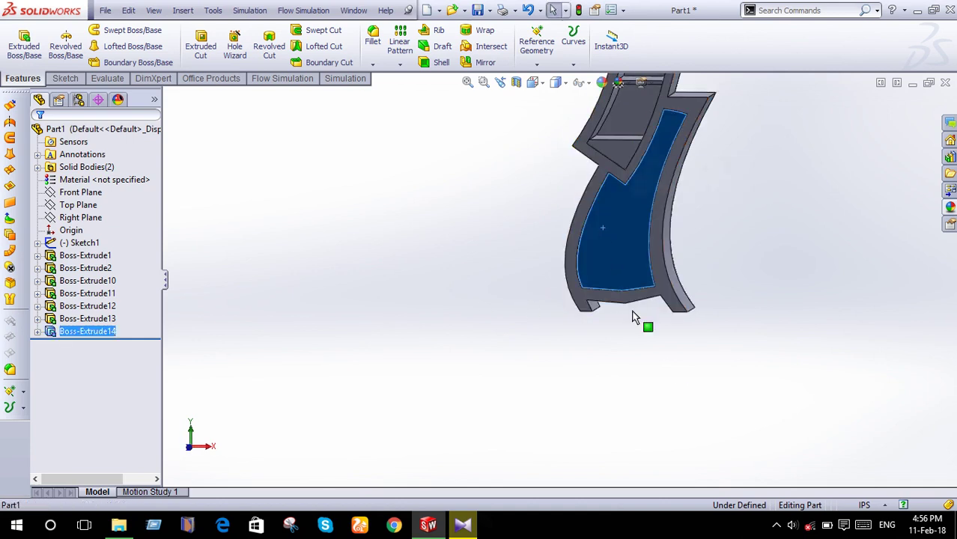
{"action": "left_click", "coordinate": [668, 367]}
In left view, sketch a corner rectangle on the Right Plane along the cabinet's bottom edge.
{"action": "key", "text": "space"}
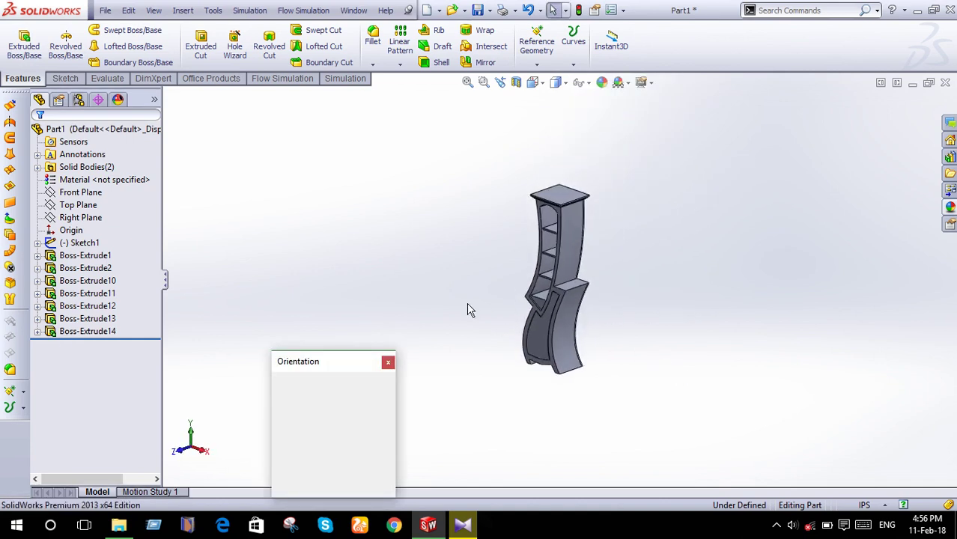
{"action": "left_click", "coordinate": [399, 241]}
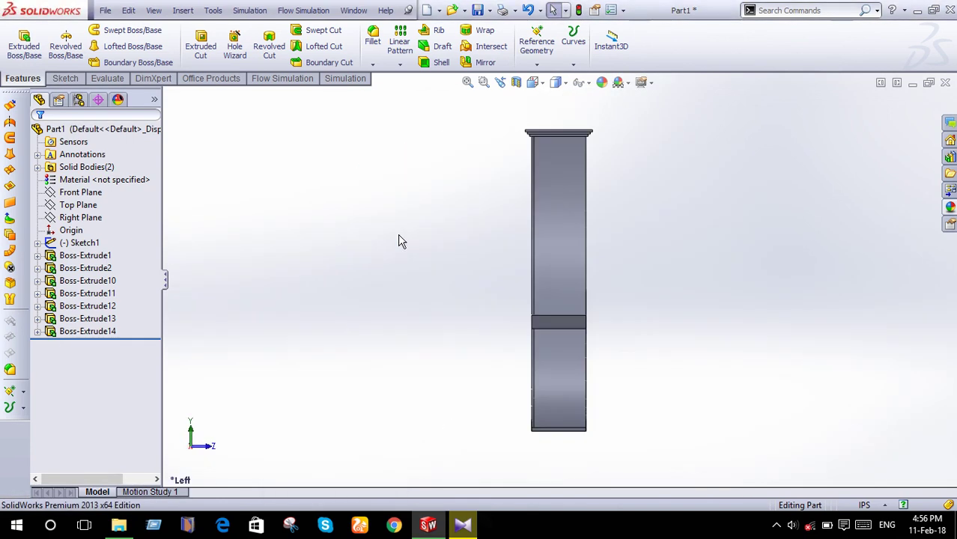
{"action": "left_click", "coordinate": [68, 210]}
{"action": "left_click", "coordinate": [69, 218]}
{"action": "left_click", "coordinate": [51, 198]}
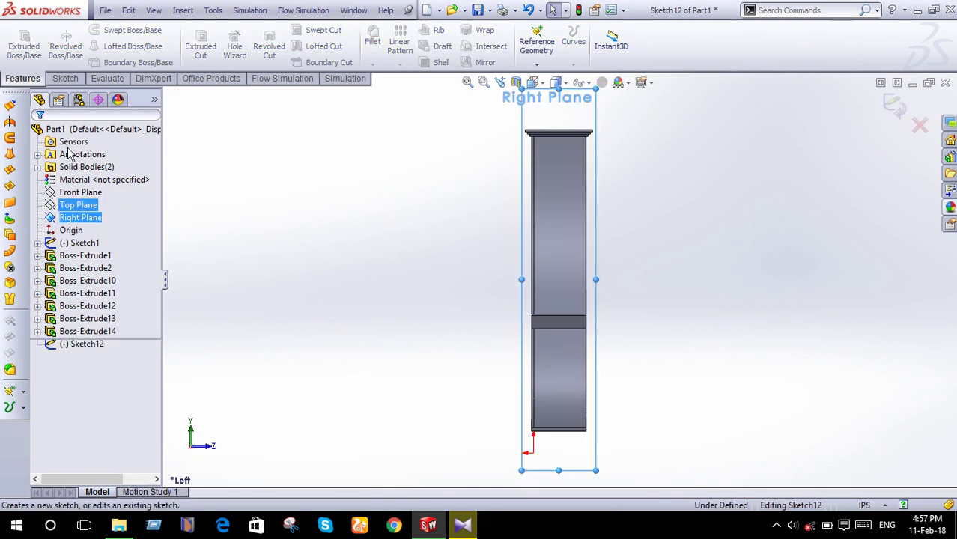
{"action": "left_click", "coordinate": [60, 78]}
{"action": "left_click", "coordinate": [84, 45]}
{"action": "scroll", "coordinate": [552, 433], "scroll_direction": "down", "scroll_amount": 3}
{"action": "scroll", "coordinate": [459, 367], "scroll_direction": "down", "scroll_amount": 3}
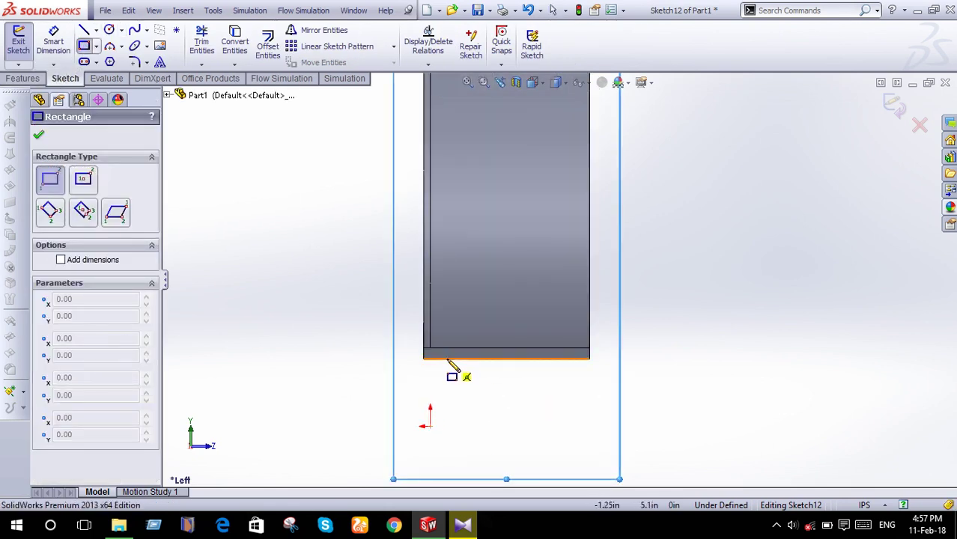
{"action": "left_click", "coordinate": [445, 360]}
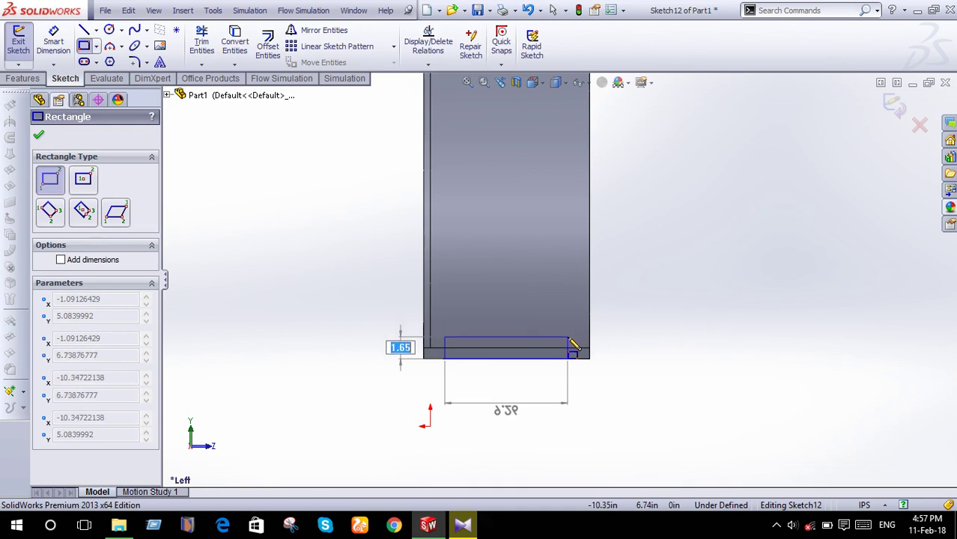
{"action": "left_click", "coordinate": [568, 337]}
{"action": "right_click", "coordinate": [568, 337]}
{"action": "left_click", "coordinate": [614, 152]}
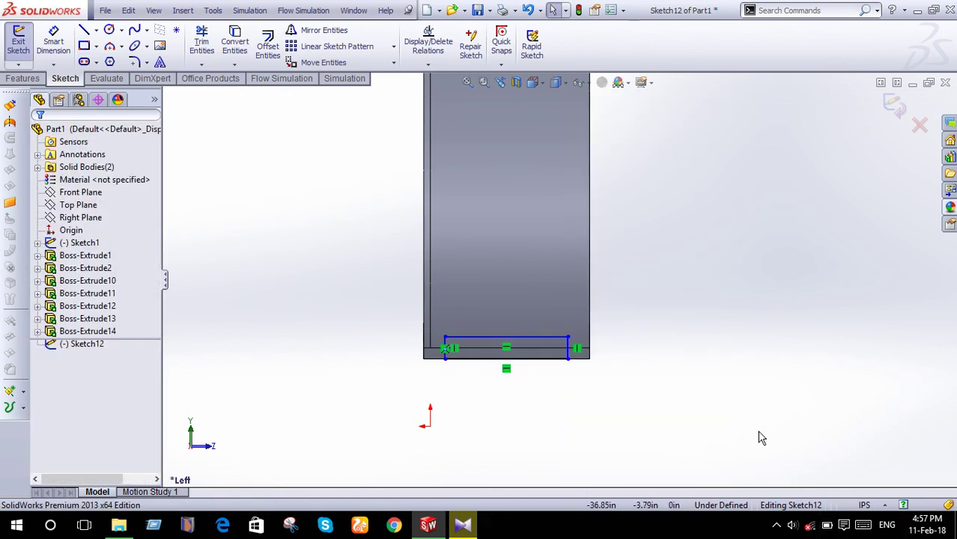
Dimension the rectangle's left and right insets to 1.5 in each and exit the sketch.
{"action": "left_click", "coordinate": [53, 41]}
{"action": "scroll", "coordinate": [457, 359], "scroll_direction": "down", "scroll_amount": 2}
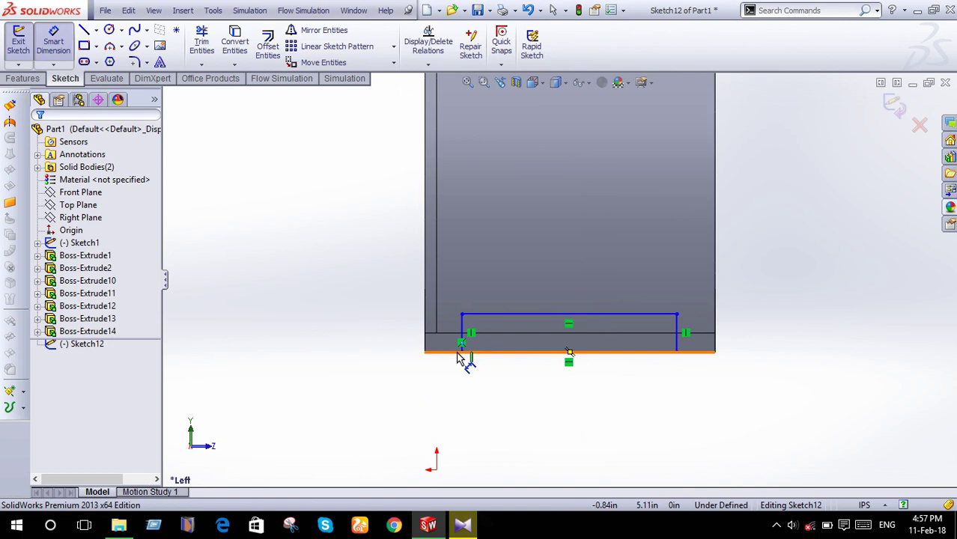
{"action": "left_click", "coordinate": [462, 334]}
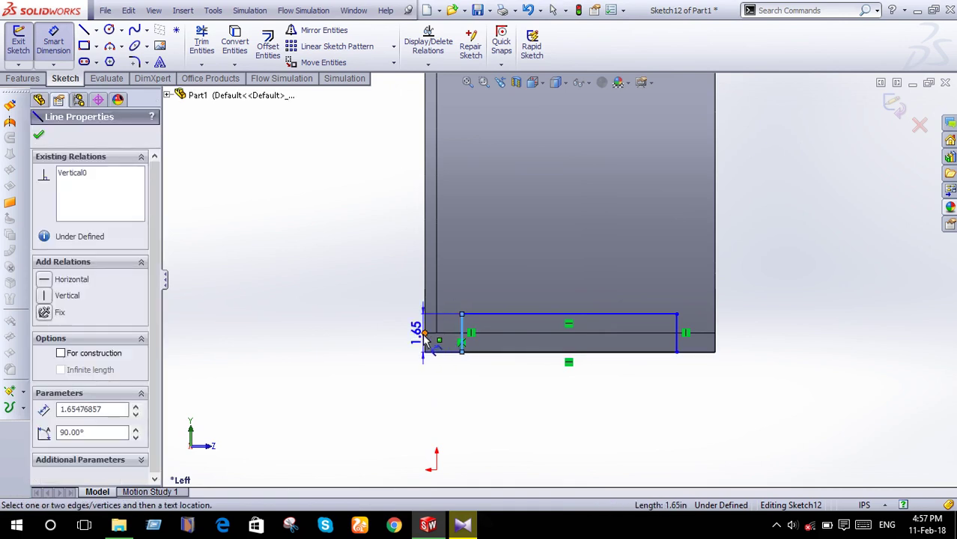
{"action": "left_click", "coordinate": [429, 411]}
{"action": "type", "text": "1."}
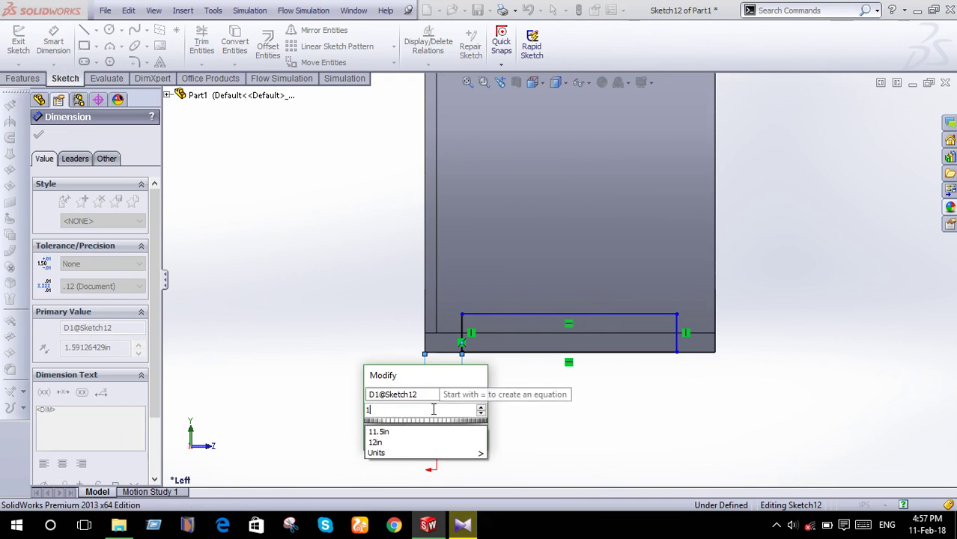
{"action": "type", "text": "5"}
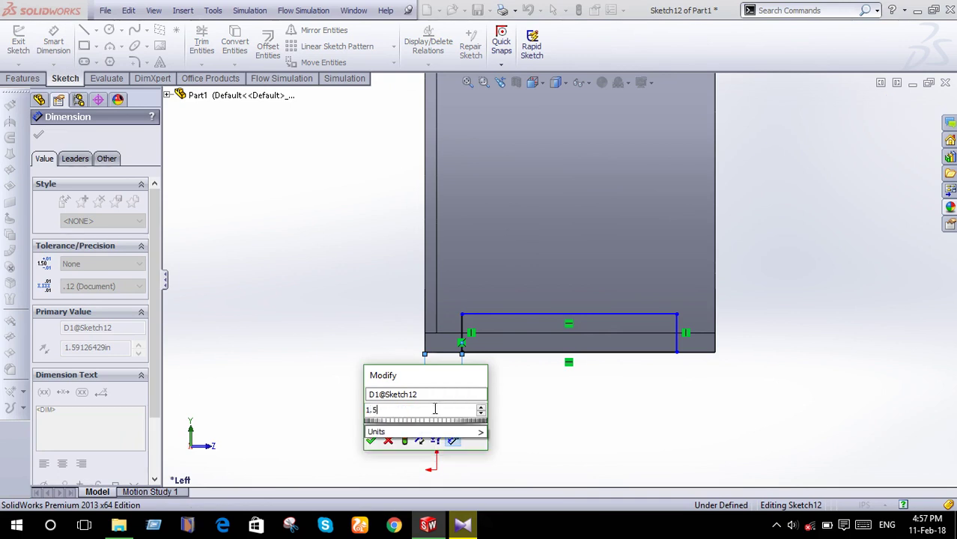
{"action": "key", "text": "Return"}
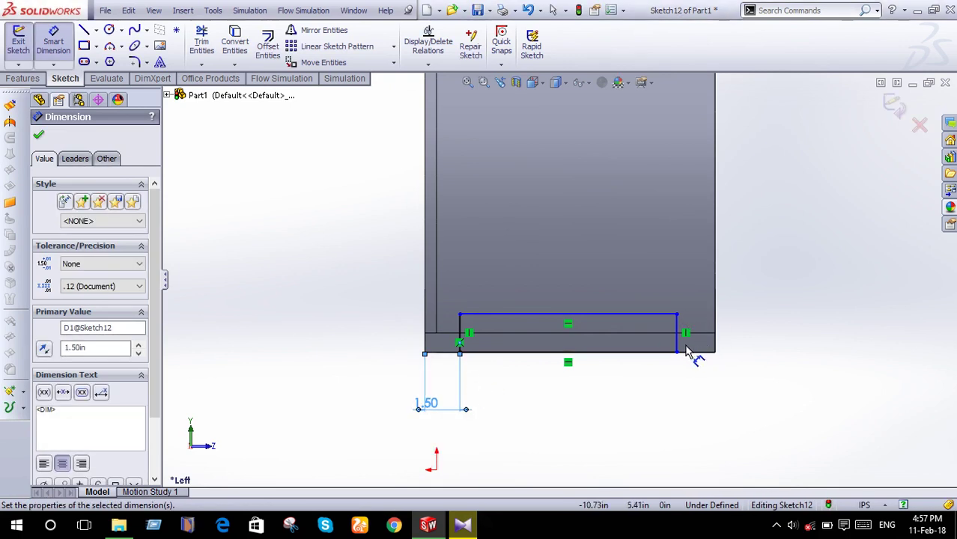
{"action": "left_click", "coordinate": [678, 348]}
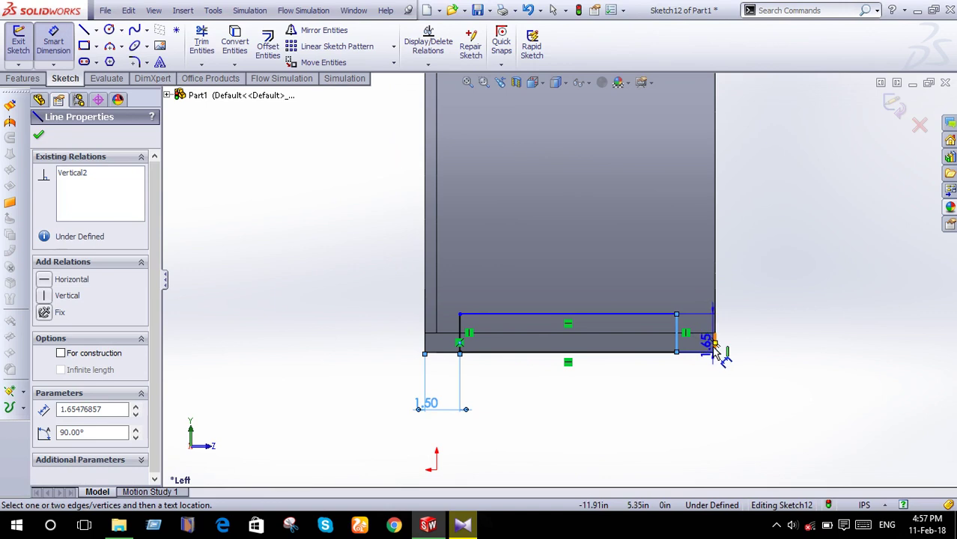
{"action": "left_click", "coordinate": [716, 372]}
{"action": "type", "text": "1.5"}
{"action": "key", "text": "Return"}
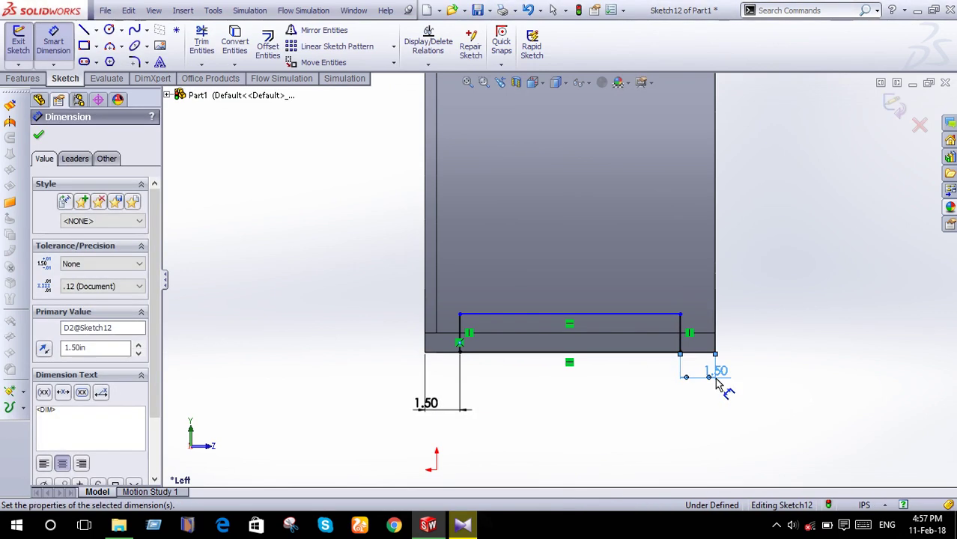
{"action": "key", "text": "Escape"}
{"action": "left_click", "coordinate": [18, 41]}
Cut the rectangle 33.16 in through the bookshelf as Cut-Extrude1, notching the base.
{"action": "left_click", "coordinate": [209, 49]}
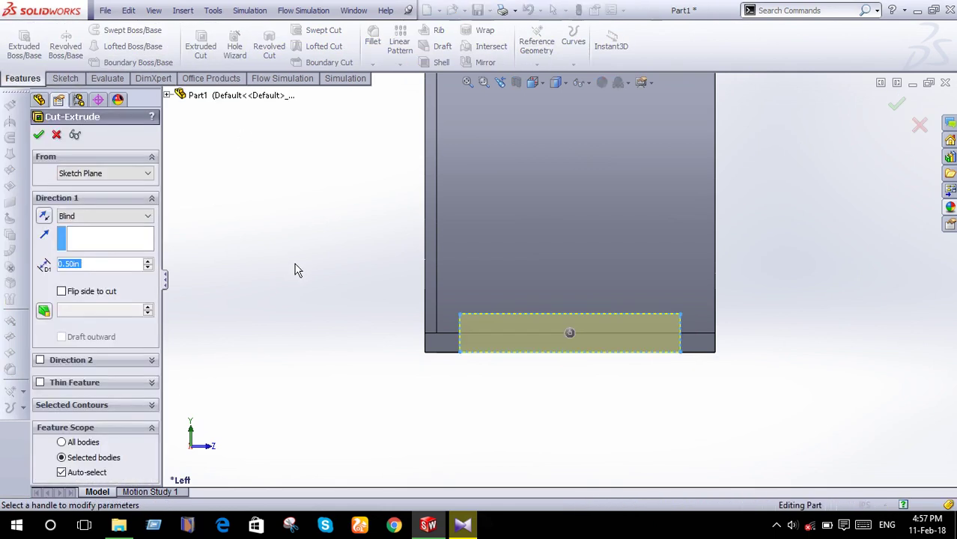
{"action": "middle_click_drag", "start_coordinate": [295, 267], "coordinate": [546, 311]}
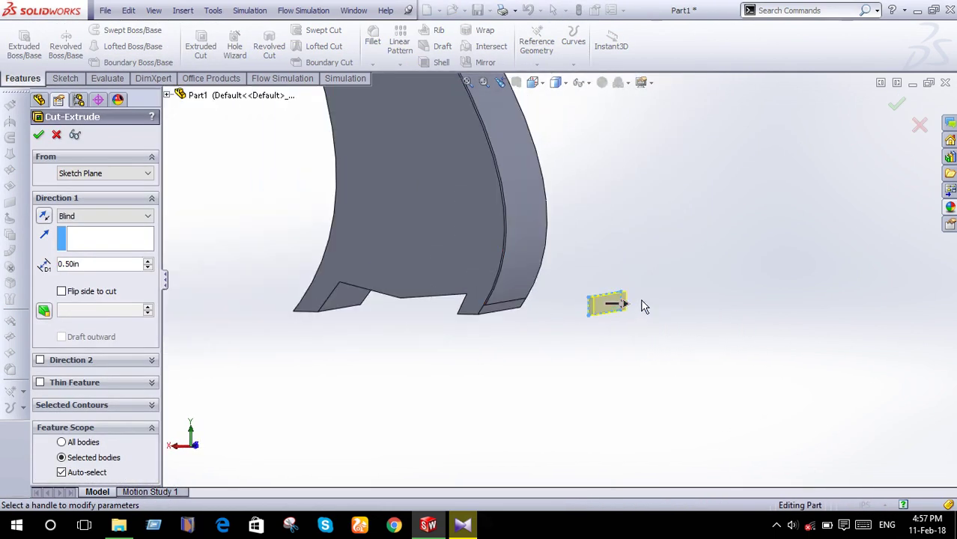
{"action": "left_click_drag", "start_coordinate": [631, 306], "coordinate": [261, 327]}
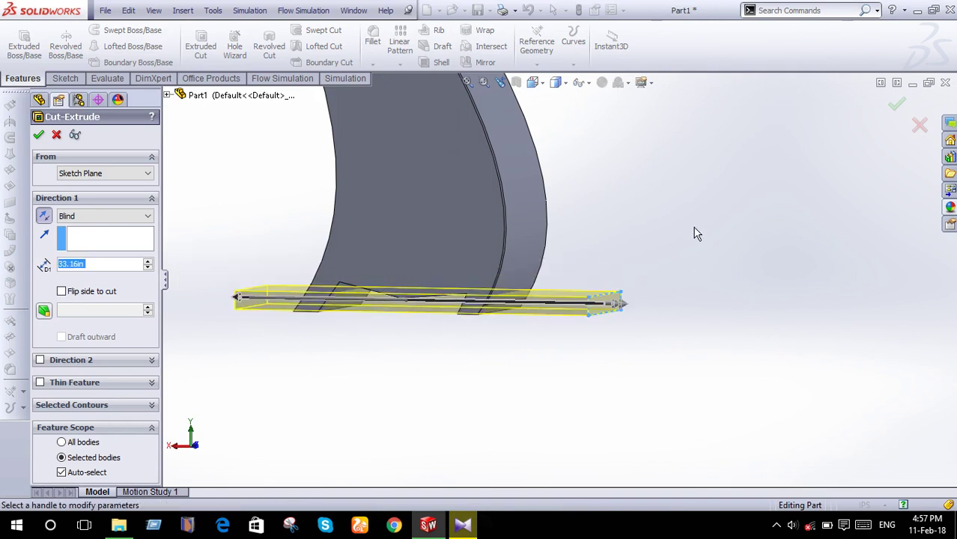
{"action": "middle_click_drag", "start_coordinate": [754, 227], "coordinate": [783, 222]}
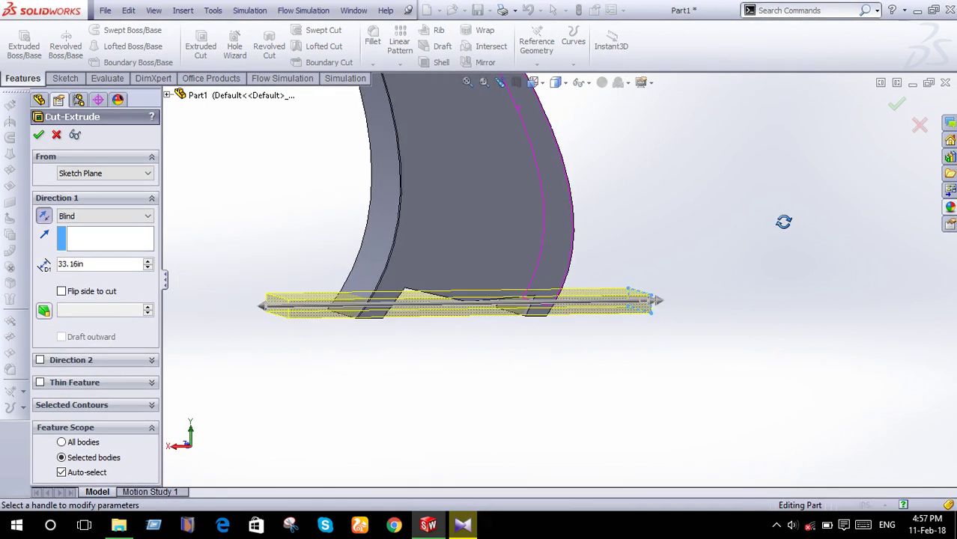
{"action": "left_click", "coordinate": [896, 105]}
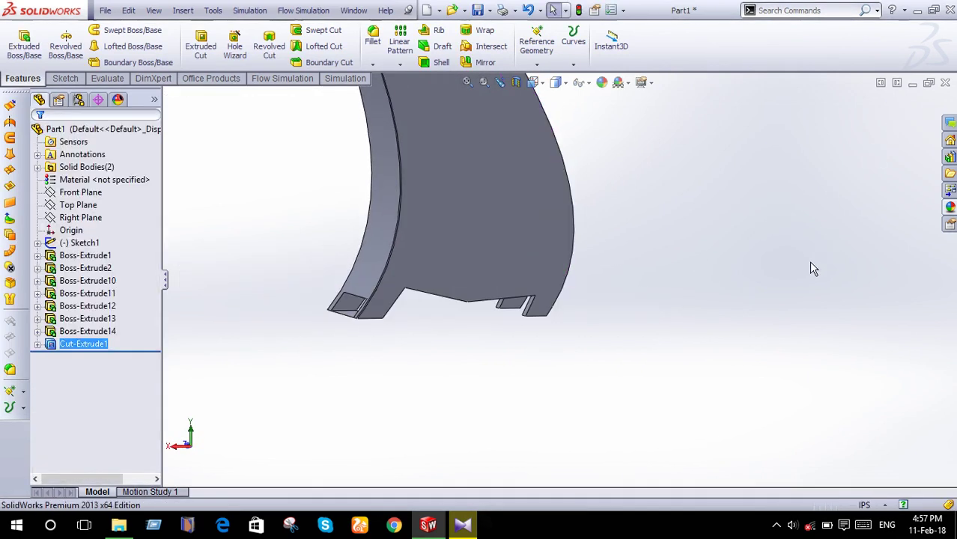
{"action": "mouse_move", "coordinate": [764, 280]}
{"action": "middle_mouse_down"}
{"action": "mouse_move", "coordinate": [726, 246]}
{"action": "mouse_move", "coordinate": [724, 225]}
{"action": "mouse_move", "coordinate": [743, 278]}
{"action": "mouse_move", "coordinate": [759, 192]}
{"action": "mouse_move", "coordinate": [777, 167]}
{"action": "mouse_move", "coordinate": [834, 233]}
{"action": "mouse_move", "coordinate": [836, 300]}
{"action": "mouse_move", "coordinate": [664, 371]}
{"action": "mouse_move", "coordinate": [529, 399]}
{"action": "middle_mouse_up"}
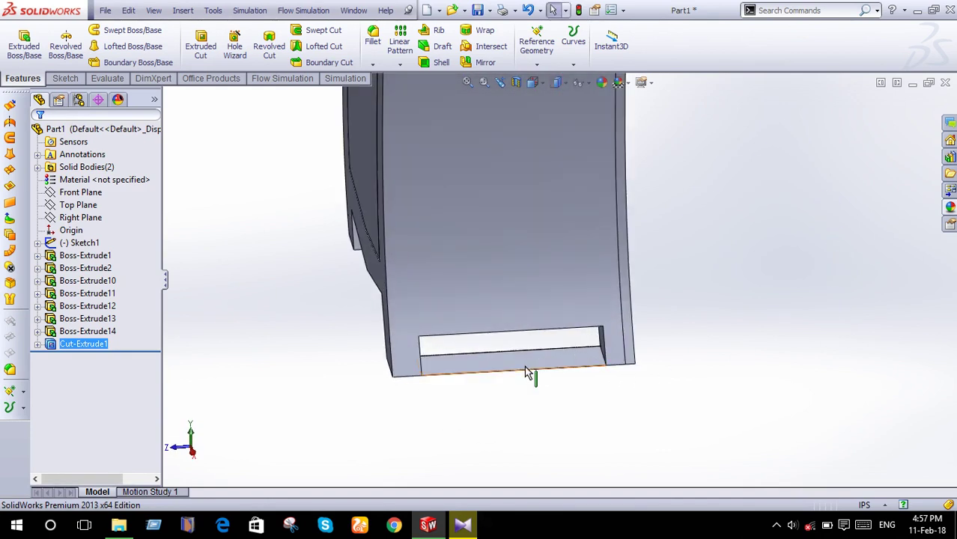
{"action": "left_click", "coordinate": [524, 367]}
Sketch on the strip face below the notch and cut it away as Cut-Extrude2.
{"action": "left_click", "coordinate": [573, 321]}
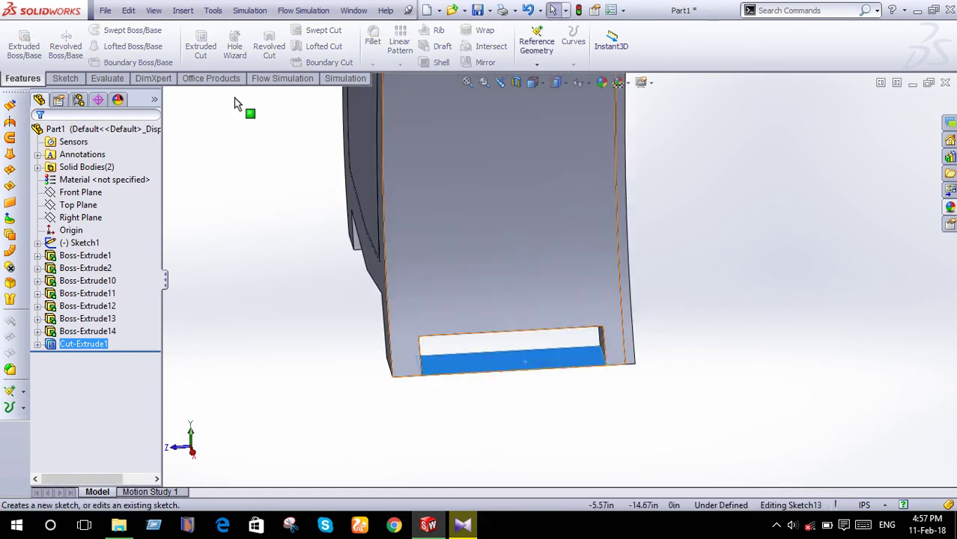
{"action": "left_click", "coordinate": [76, 81]}
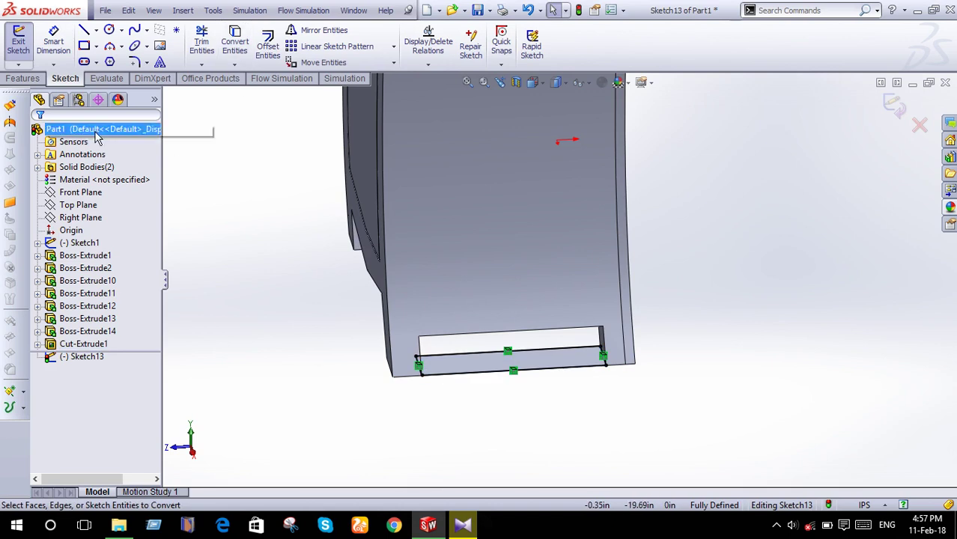
{"action": "left_click", "coordinate": [23, 78]}
{"action": "left_click", "coordinate": [198, 53]}
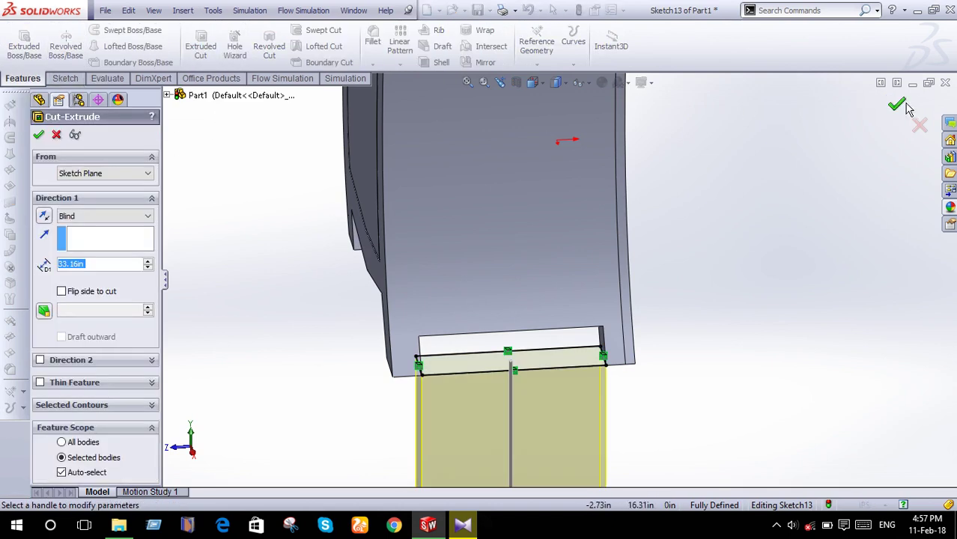
{"action": "left_click", "coordinate": [903, 106]}
{"action": "mouse_move", "coordinate": [755, 246]}
{"action": "middle_mouse_down"}
{"action": "mouse_move", "coordinate": [624, 295]}
{"action": "mouse_move", "coordinate": [436, 295]}
{"action": "mouse_move", "coordinate": [438, 307]}
{"action": "middle_mouse_up"}
{"action": "key", "text": "space"}
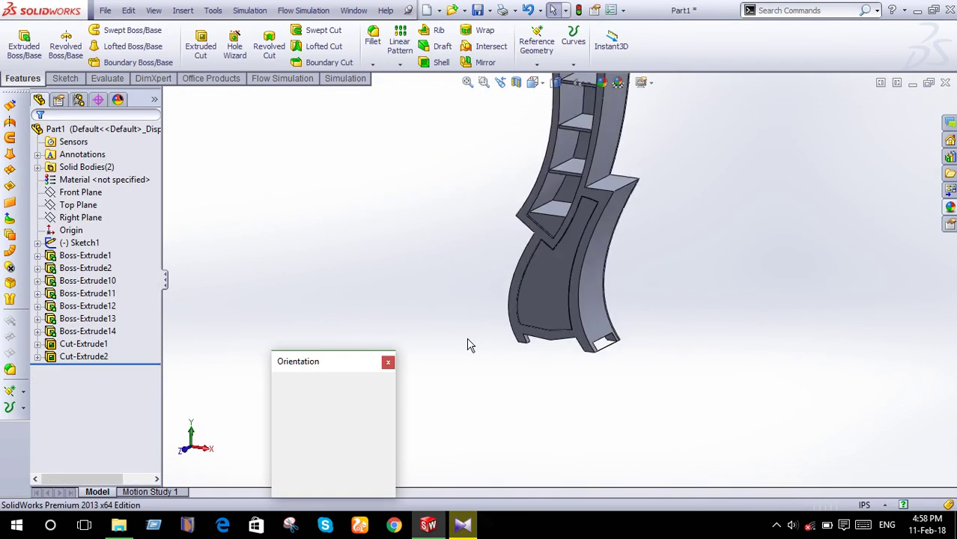
In front view, sketch a small knob circle on the lower cabinet's front panel.
{"action": "left_click", "coordinate": [307, 300]}
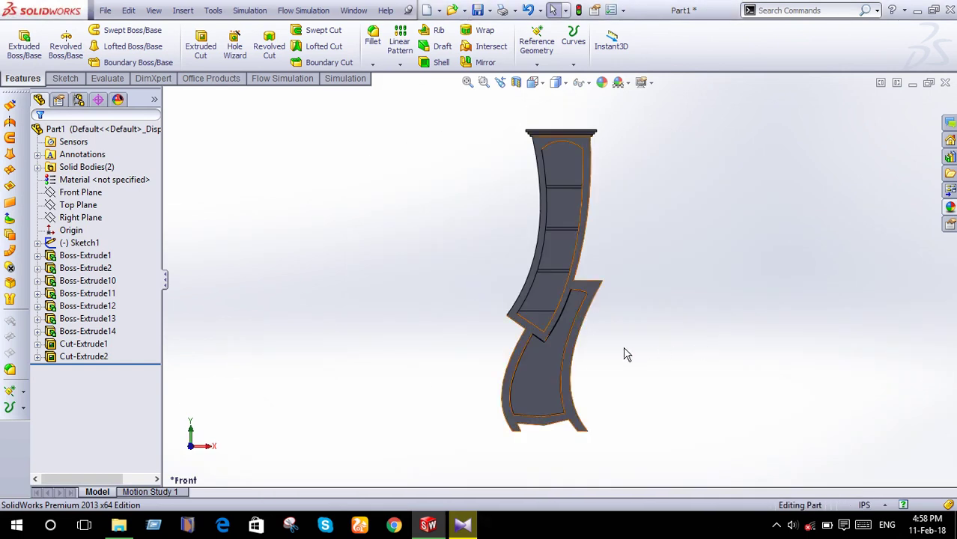
{"action": "left_click", "coordinate": [535, 373]}
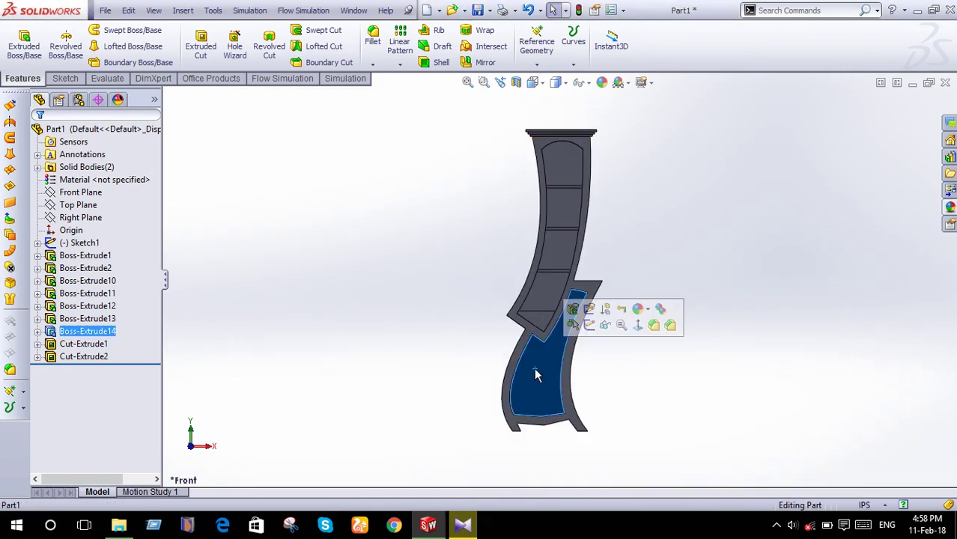
{"action": "left_click", "coordinate": [589, 328]}
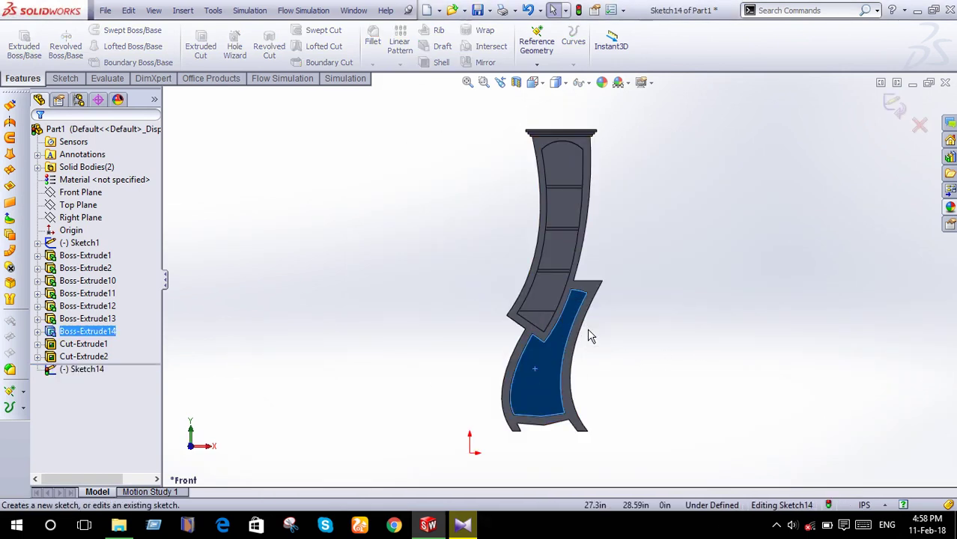
{"action": "left_click", "coordinate": [66, 79]}
{"action": "left_click", "coordinate": [108, 31]}
{"action": "scroll", "coordinate": [551, 380], "scroll_direction": "down", "scroll_amount": 3}
{"action": "scroll", "coordinate": [548, 336], "scroll_direction": "down", "scroll_amount": 3}
{"action": "left_click", "coordinate": [537, 292]}
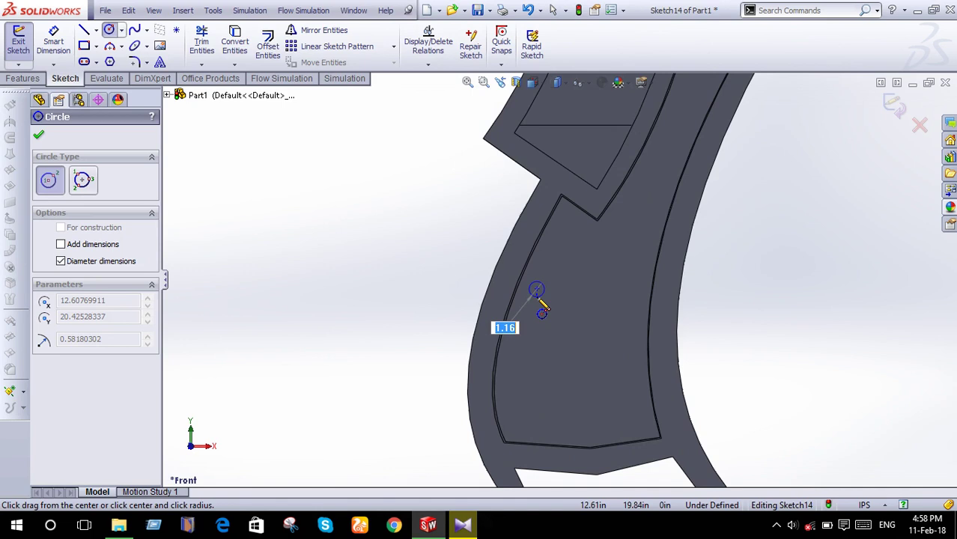
{"action": "scroll", "coordinate": [543, 301], "scroll_direction": "down", "scroll_amount": 2}
{"action": "scroll", "coordinate": [551, 304], "scroll_direction": "down", "scroll_amount": 2}
{"action": "left_click", "coordinate": [551, 286]}
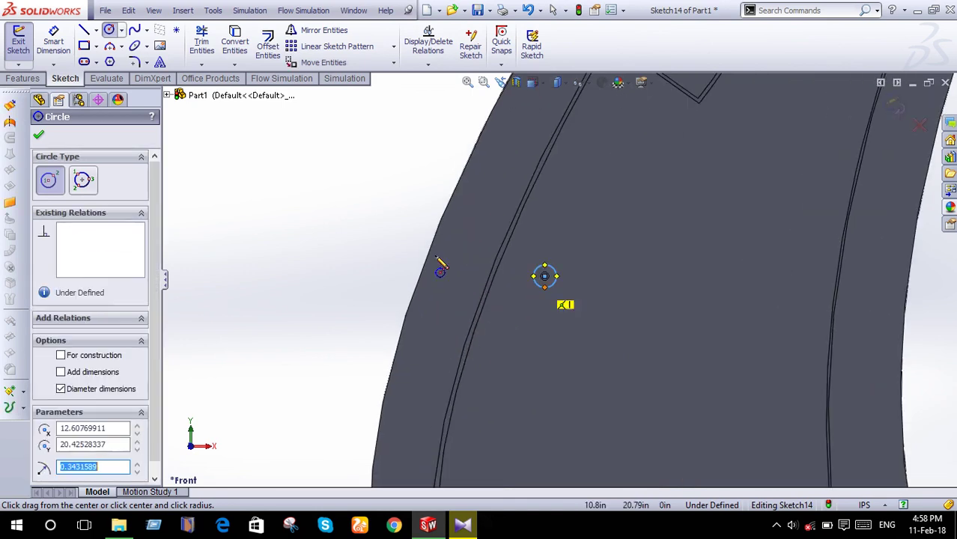
Extrude the circle 0.5 in into the knob stem, Boss-Extrude15.
{"action": "left_click", "coordinate": [23, 78]}
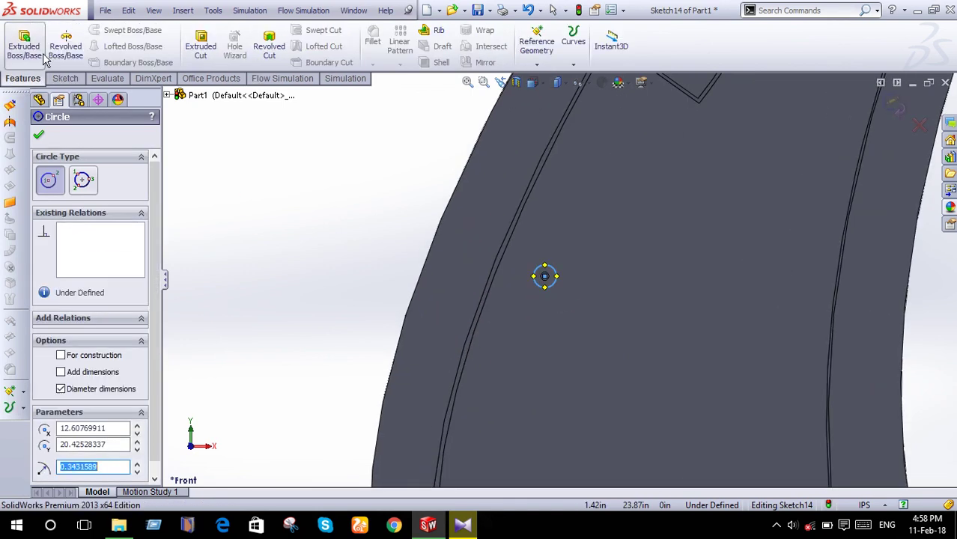
{"action": "left_click", "coordinate": [24, 49]}
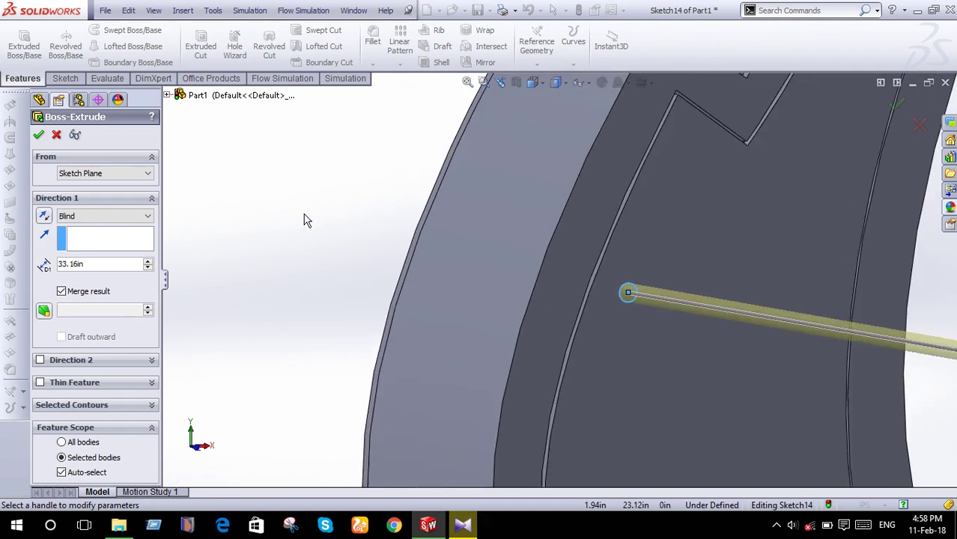
{"action": "left_click", "coordinate": [96, 264]}
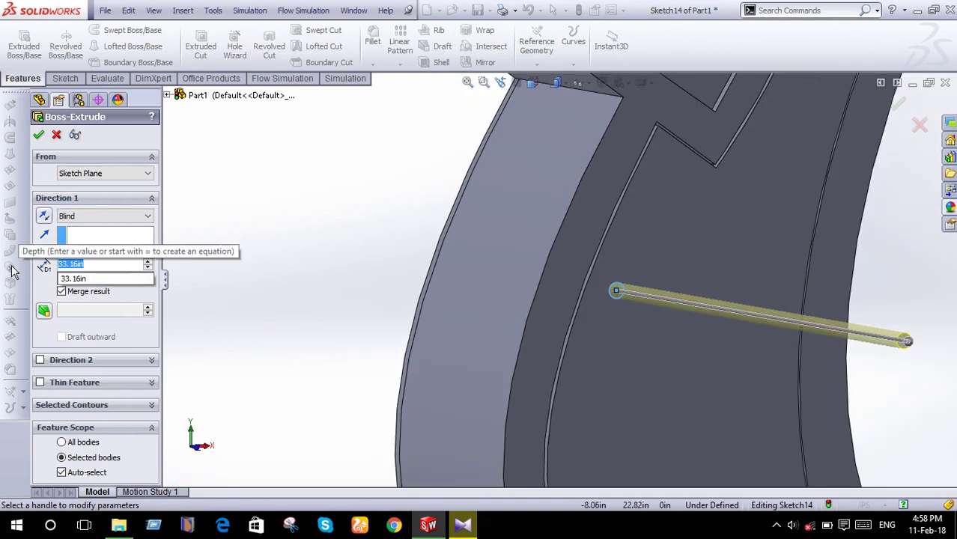
{"action": "type", "text": "0.5"}
{"action": "key", "text": "Return"}
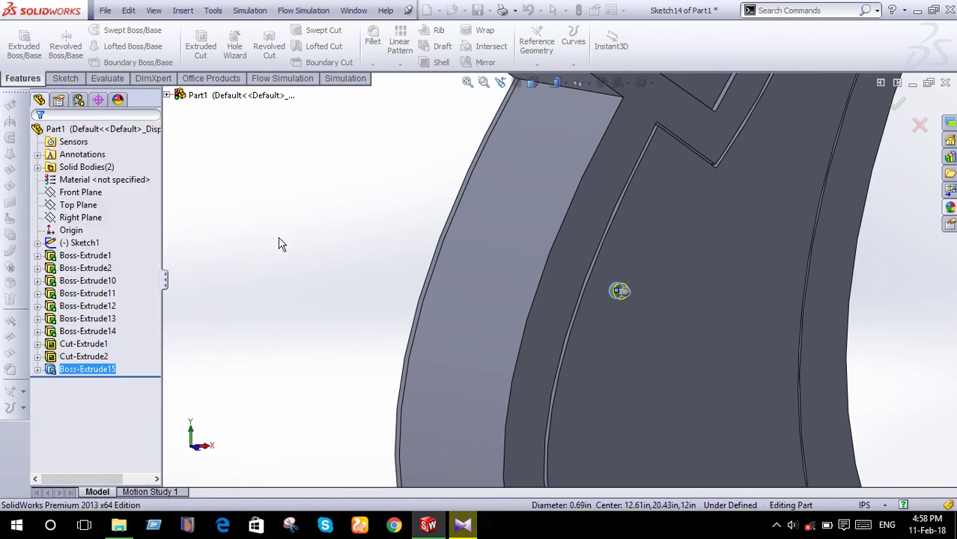
{"action": "scroll", "coordinate": [634, 286], "scroll_direction": "down", "scroll_amount": 2}
{"action": "scroll", "coordinate": [635, 294], "scroll_direction": "down", "scroll_amount": 2}
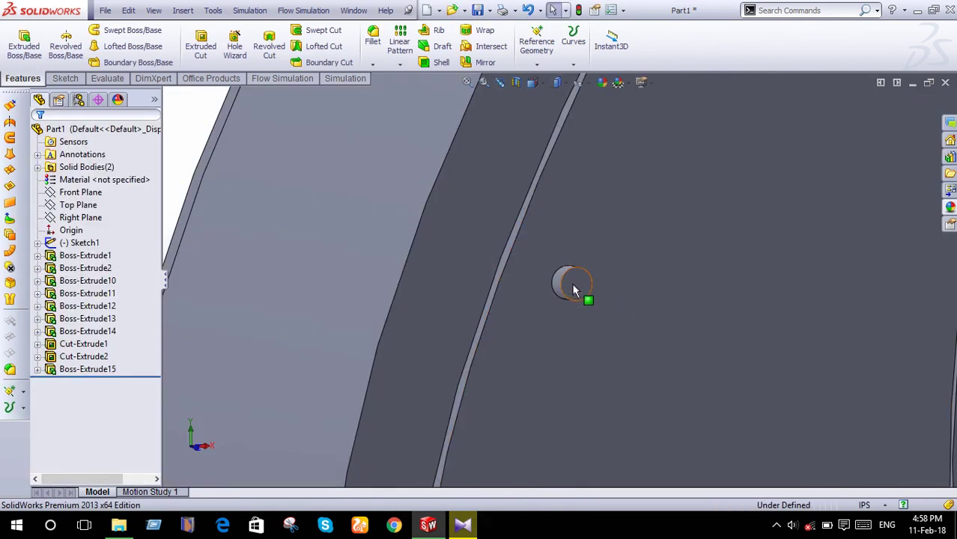
Sketch a 1.09 in circle centred on the knob's end face.
{"action": "left_click", "coordinate": [575, 283]}
{"action": "left_click", "coordinate": [626, 241]}
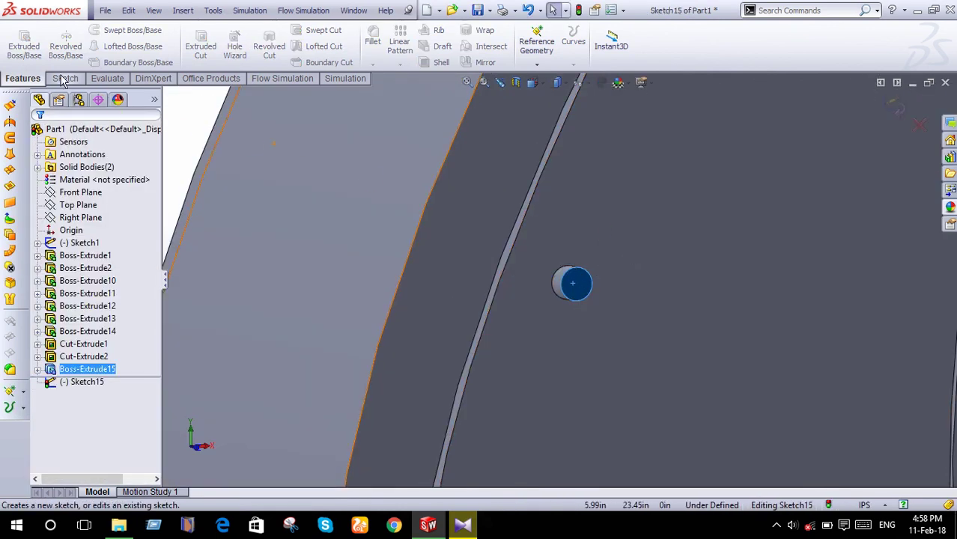
{"action": "left_click", "coordinate": [108, 31]}
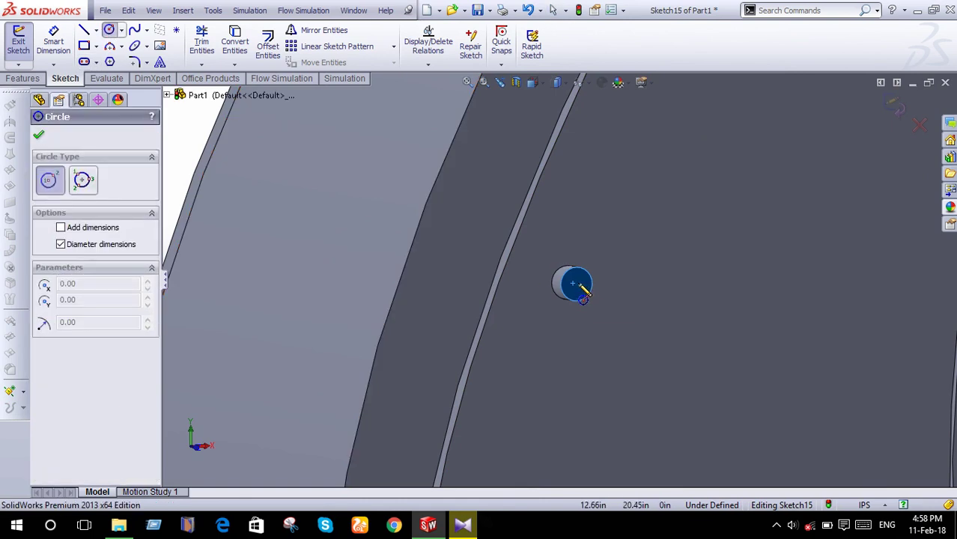
{"action": "left_click", "coordinate": [575, 284]}
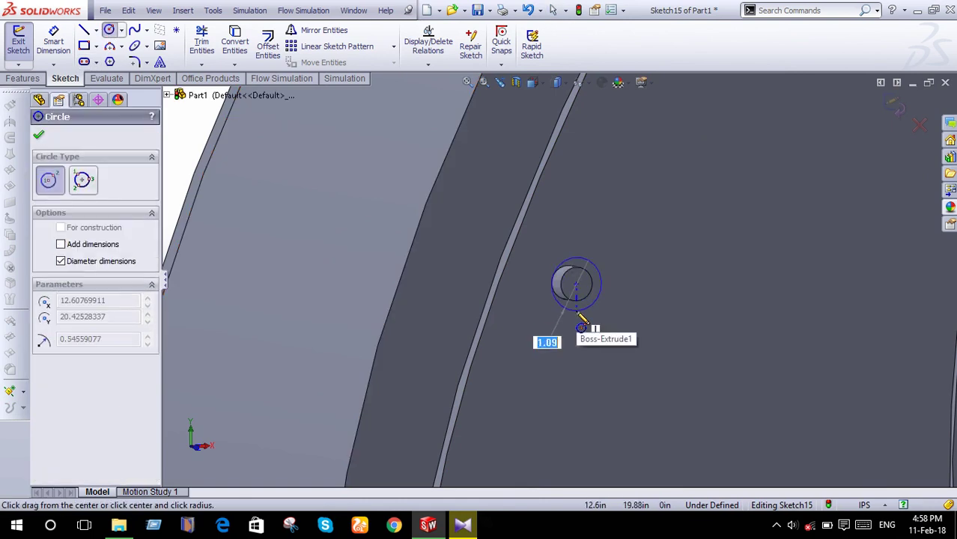
{"action": "left_click", "coordinate": [594, 302]}
Extrude the circle 0.50 in as the knob head, Boss-Extrude16.
{"action": "left_click", "coordinate": [22, 78]}
{"action": "left_click", "coordinate": [24, 45]}
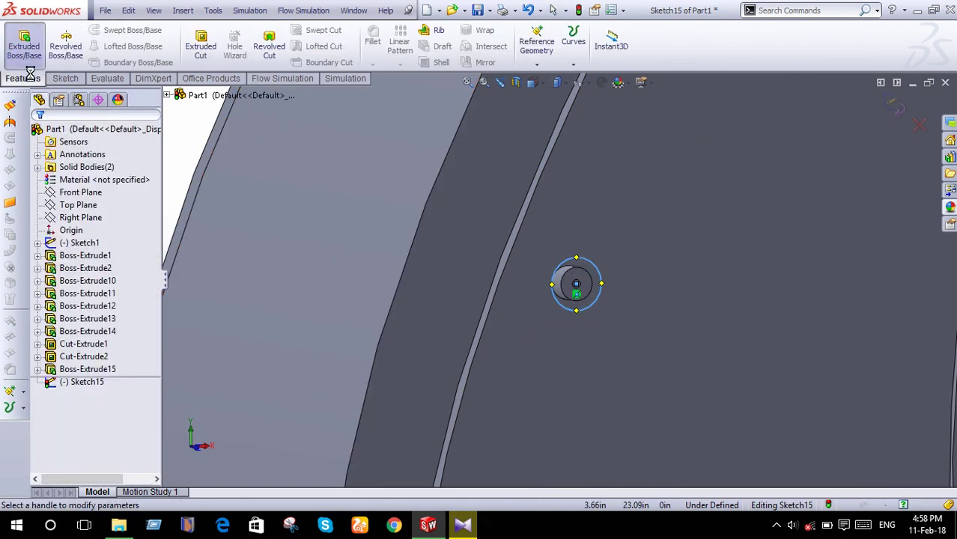
{"action": "key", "text": "Return"}
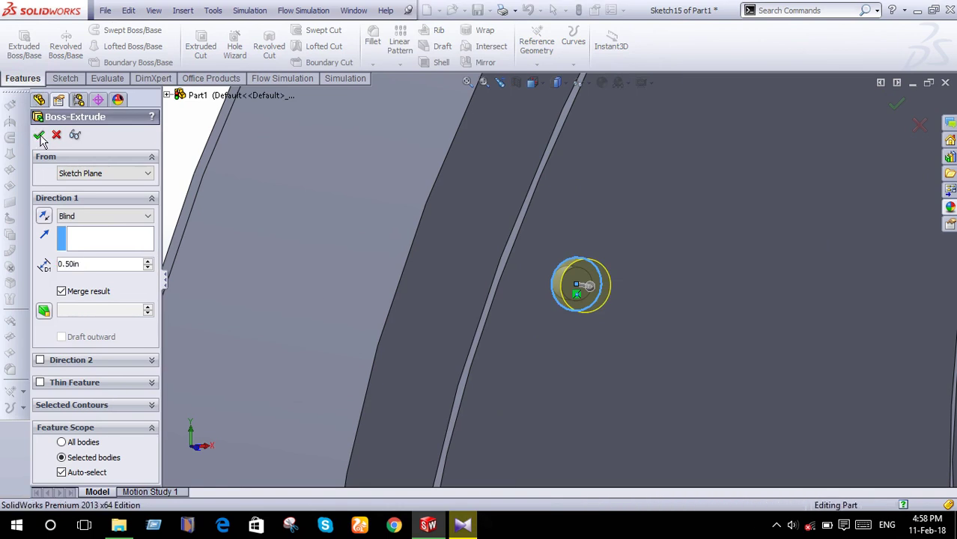
{"action": "mouse_move", "coordinate": [397, 256]}
{"action": "middle_mouse_down"}
{"action": "mouse_move", "coordinate": [423, 277]}
{"action": "mouse_move", "coordinate": [365, 282]}
{"action": "middle_mouse_up"}
{"action": "scroll", "coordinate": [374, 273], "scroll_direction": "up", "scroll_amount": 5}
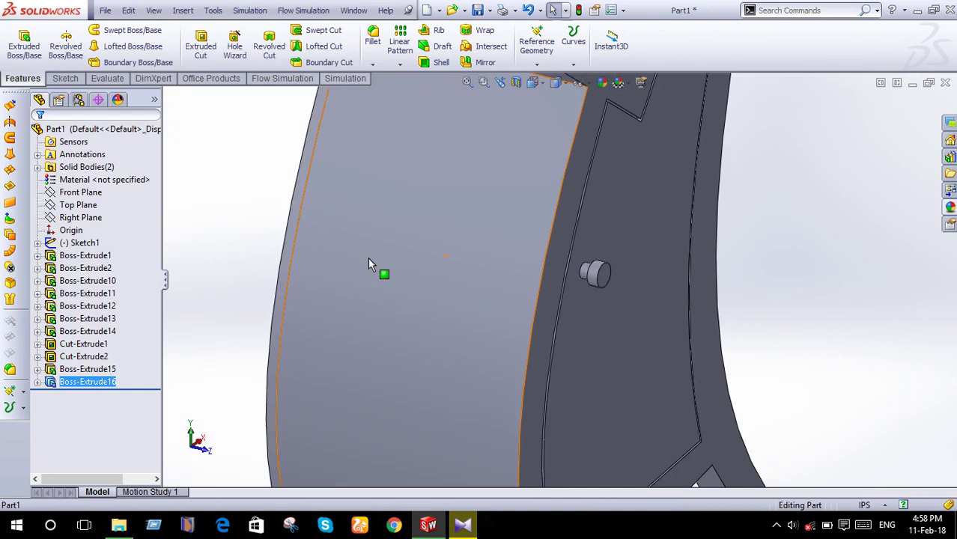
Fillet both circular edges of the knob head with a 0.20 in radius.
{"action": "scroll", "coordinate": [380, 269], "scroll_direction": "up", "scroll_amount": 5}
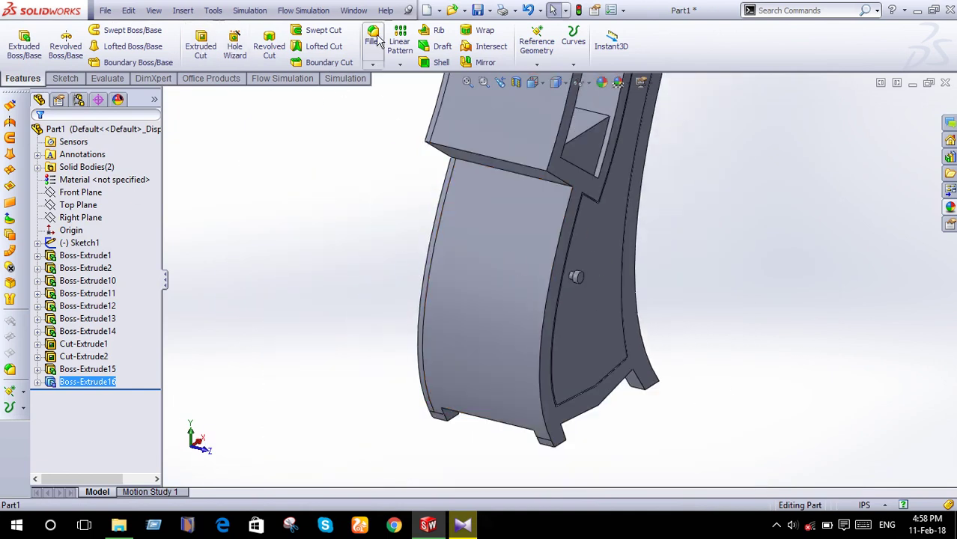
{"action": "scroll", "coordinate": [592, 251], "scroll_direction": "down", "scroll_amount": 3}
{"action": "scroll", "coordinate": [573, 277], "scroll_direction": "down", "scroll_amount": 2}
{"action": "scroll", "coordinate": [569, 288], "scroll_direction": "down", "scroll_amount": 3}
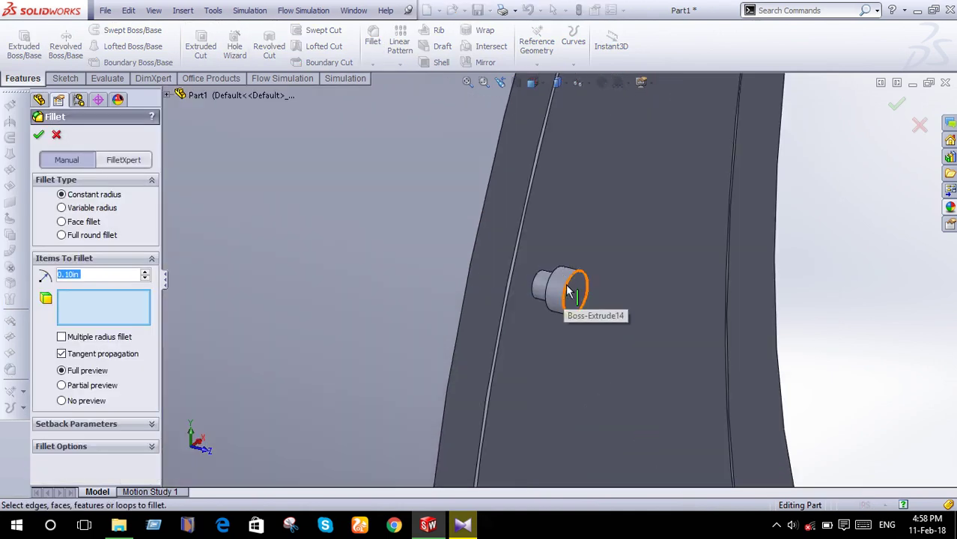
{"action": "scroll", "coordinate": [565, 282], "scroll_direction": "down", "scroll_amount": 2}
{"action": "left_click", "coordinate": [565, 283]}
{"action": "scroll", "coordinate": [565, 283], "scroll_direction": "down", "scroll_amount": 2}
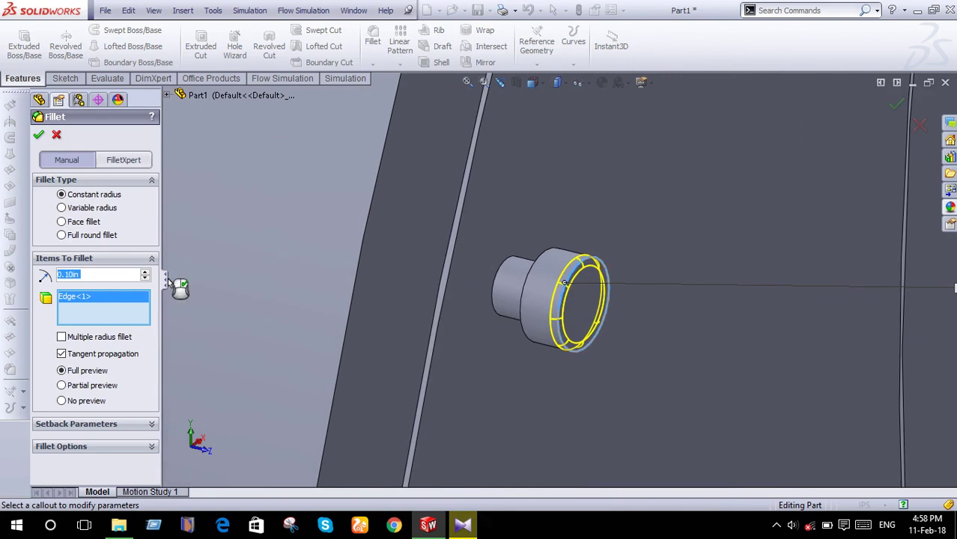
{"action": "left_click", "coordinate": [145, 273]}
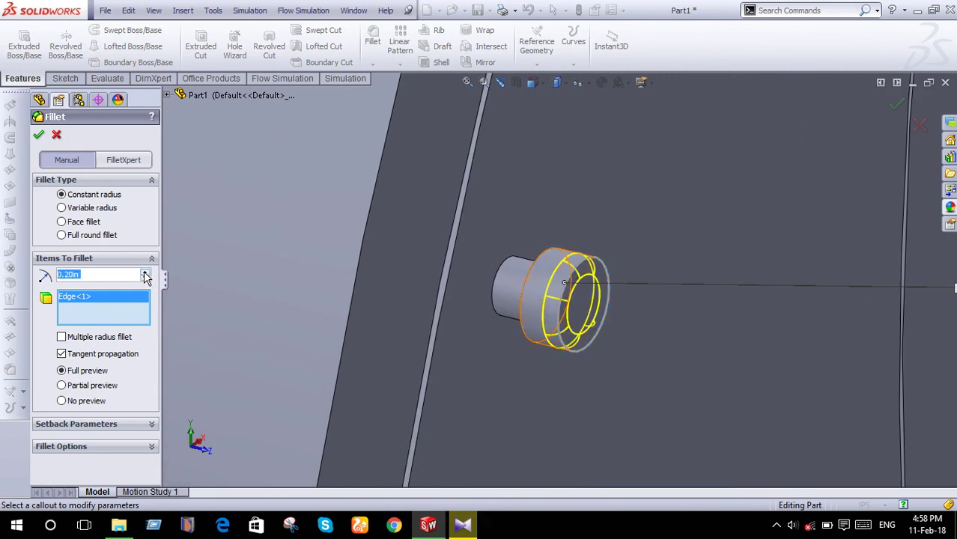
{"action": "left_click", "coordinate": [542, 262]}
{"action": "left_click", "coordinate": [40, 137]}
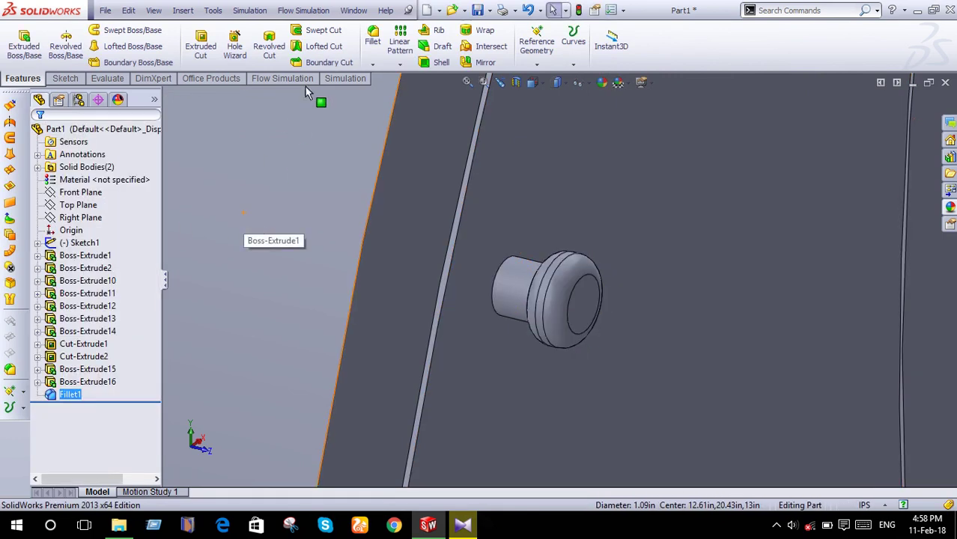
Start a second fillet, inspect the knob's inner edge, and cancel it.
{"action": "left_click", "coordinate": [373, 39]}
{"action": "mouse_move", "coordinate": [541, 299]}
{"action": "middle_mouse_down"}
{"action": "mouse_move", "coordinate": [556, 300]}
{"action": "mouse_move", "coordinate": [540, 299]}
{"action": "middle_mouse_up"}
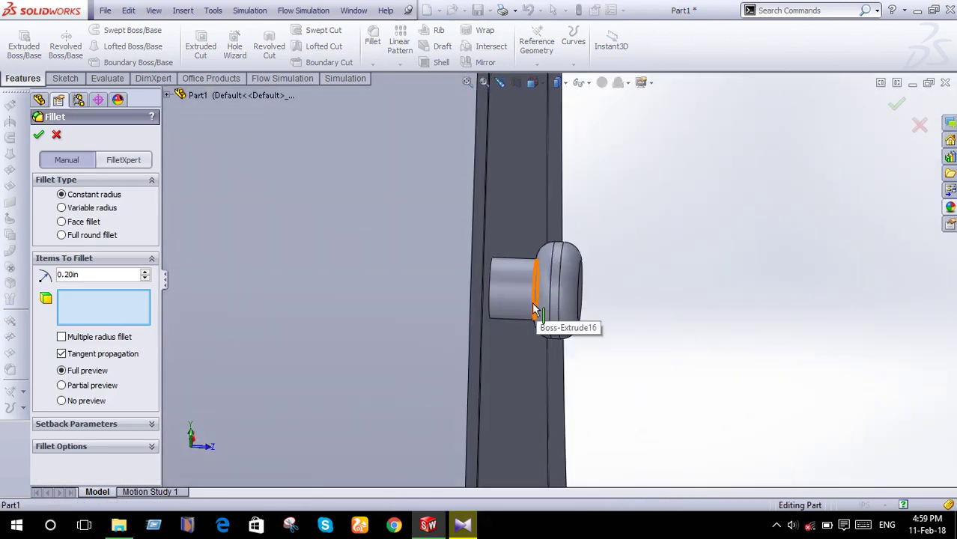
{"action": "scroll", "coordinate": [532, 300], "scroll_direction": "down", "scroll_amount": 5}
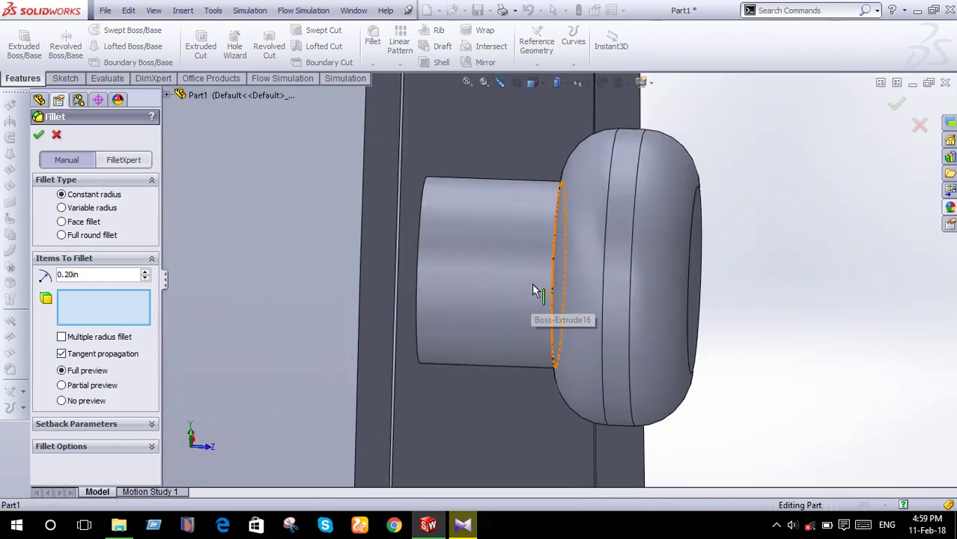
{"action": "middle_click_drag", "start_coordinate": [551, 259], "coordinate": [555, 264]}
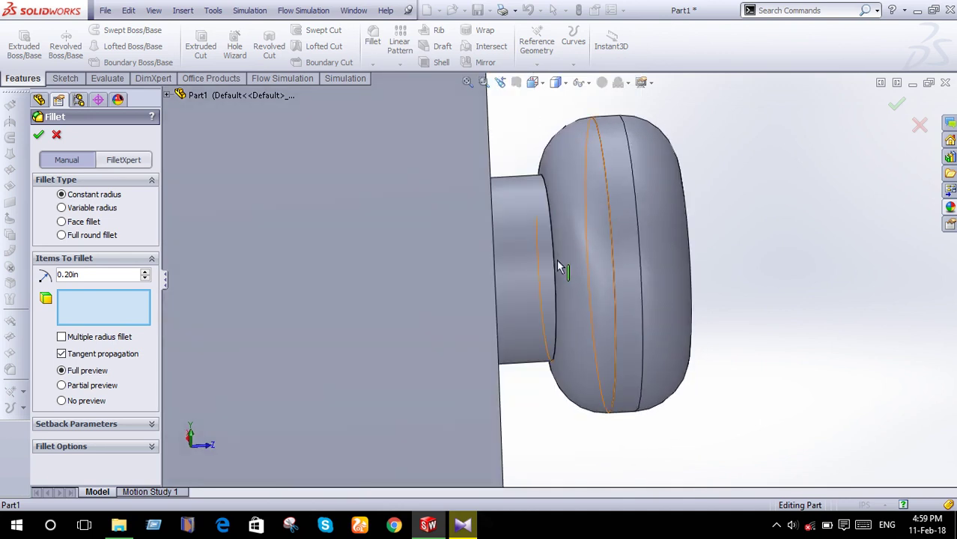
{"action": "left_click", "coordinate": [58, 135]}
{"action": "key", "text": "space"}
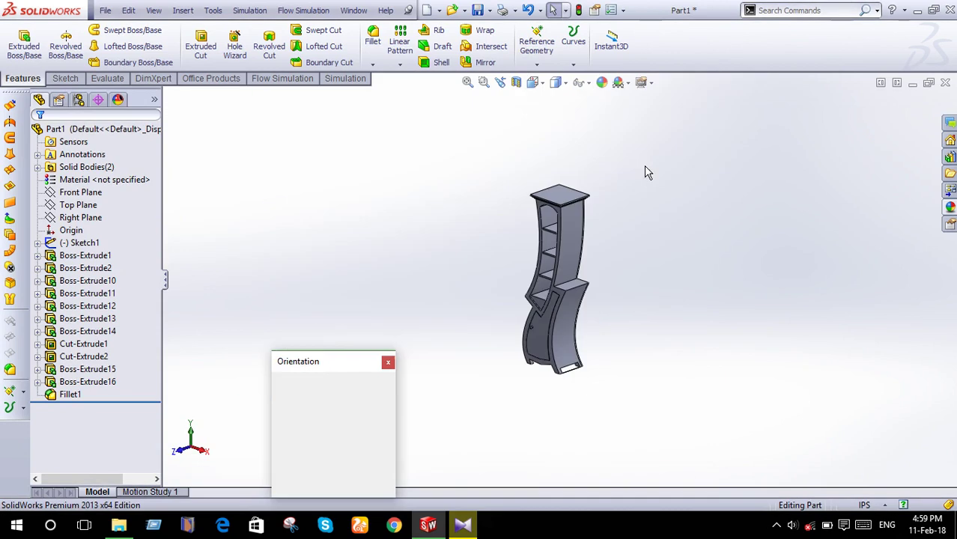
Snap to Front view, start a fillet on the cabinet's front face, and set radius 0.10in.
{"action": "left_click", "coordinate": [479, 247]}
{"action": "left_click", "coordinate": [372, 39]}
{"action": "scroll", "coordinate": [605, 277], "scroll_direction": "down", "scroll_amount": 2}
{"action": "scroll", "coordinate": [569, 265], "scroll_direction": "down", "scroll_amount": 5}
{"action": "left_click", "coordinate": [493, 260]}
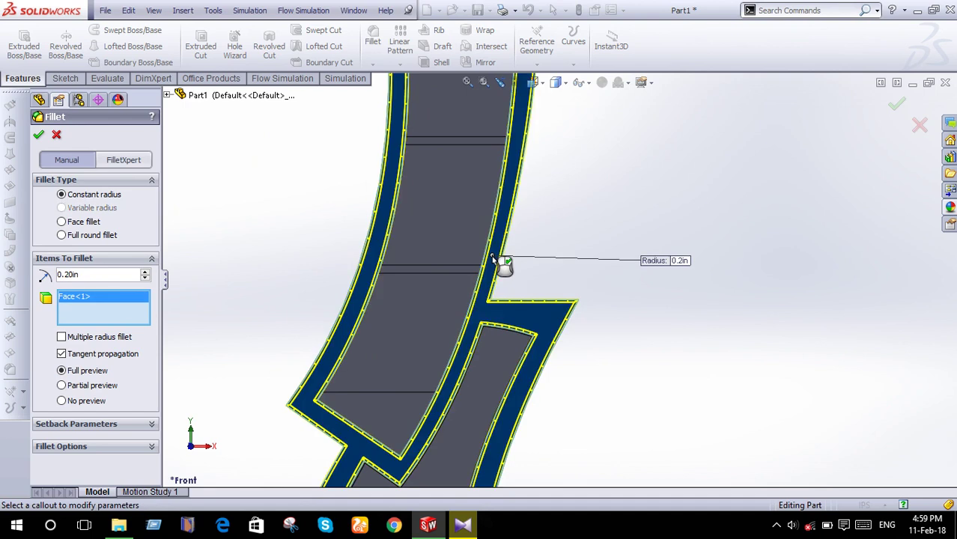
{"action": "left_click", "coordinate": [145, 278]}
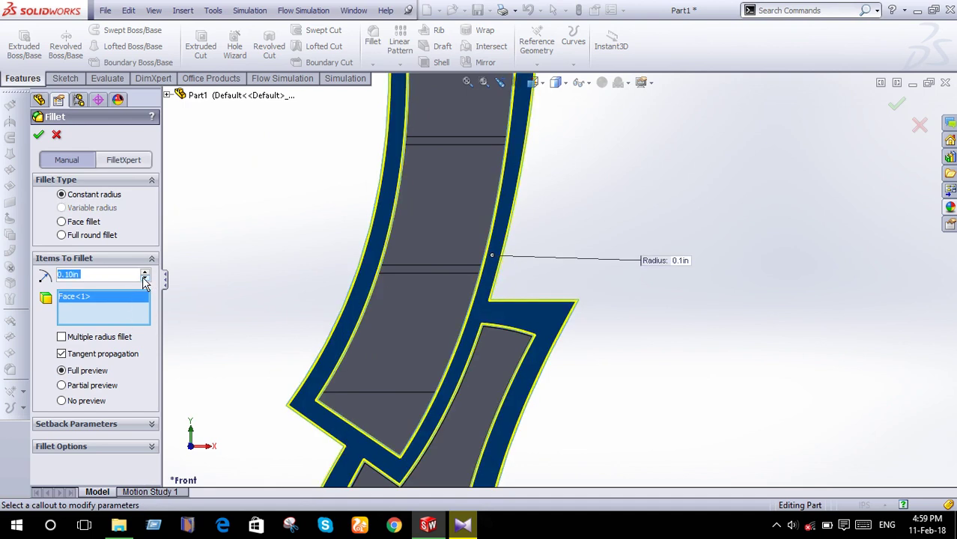
{"action": "middle_click_drag", "start_coordinate": [212, 298], "coordinate": [390, 321]}
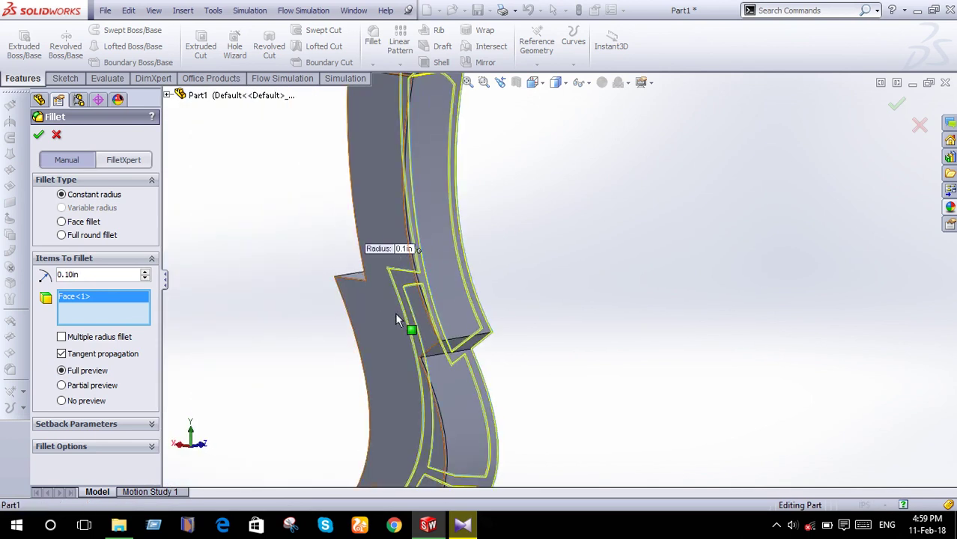
Try adding the cabinet's side and upper faces to the fillet, then clear them.
{"action": "left_click", "coordinate": [464, 323]}
{"action": "mouse_move", "coordinate": [465, 310]}
{"action": "middle_mouse_down"}
{"action": "mouse_move", "coordinate": [438, 310]}
{"action": "mouse_move", "coordinate": [429, 296]}
{"action": "middle_mouse_up"}
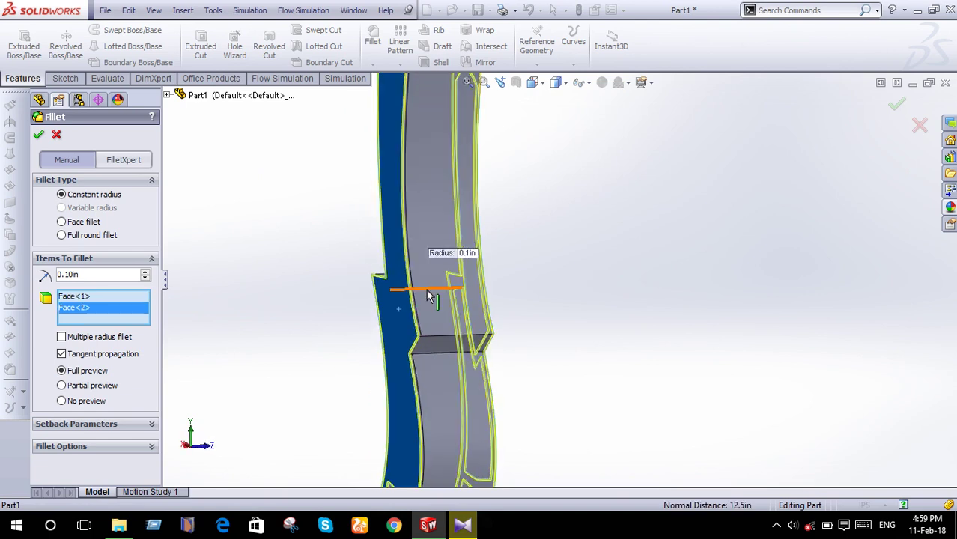
{"action": "key", "text": "Escape"}
{"action": "left_click", "coordinate": [429, 312]}
{"action": "key", "text": "Escape"}
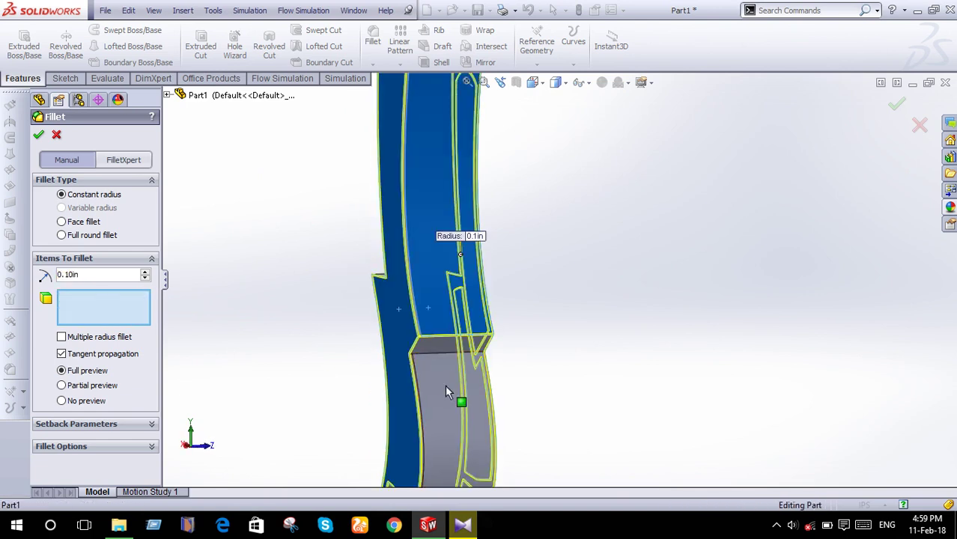
Reselect cabinet and upper-section faces, then clear the fillet's face list.
{"action": "left_click", "coordinate": [447, 385]}
{"action": "middle_click_drag", "start_coordinate": [447, 385], "coordinate": [492, 428]}
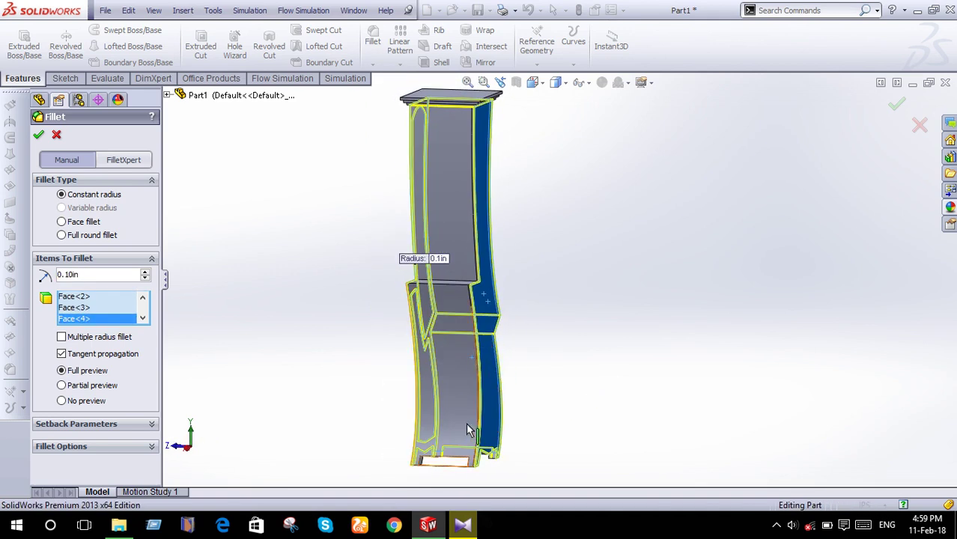
{"action": "left_click", "coordinate": [466, 423]}
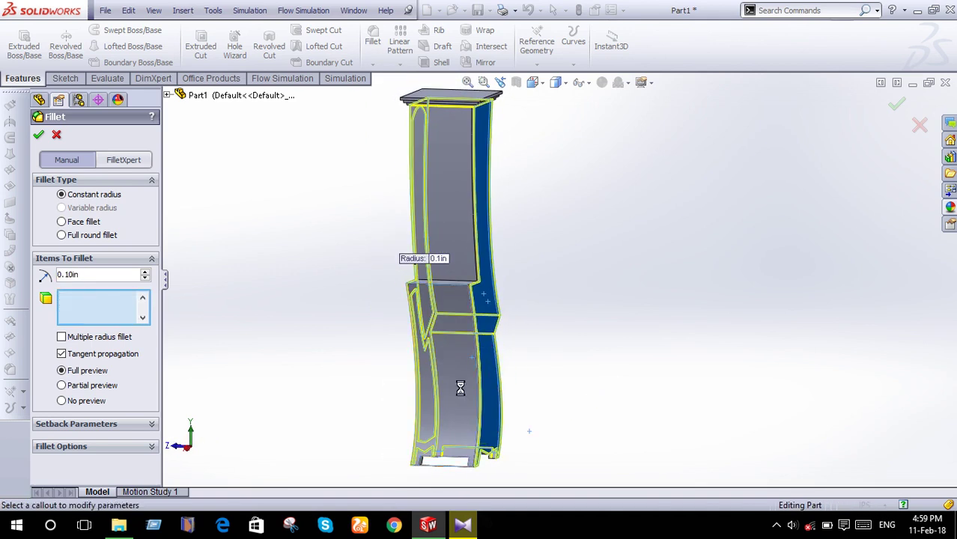
{"action": "left_click", "coordinate": [459, 242]}
{"action": "mouse_move", "coordinate": [530, 283]}
{"action": "middle_mouse_down"}
{"action": "mouse_move", "coordinate": [602, 316]}
{"action": "mouse_move", "coordinate": [644, 311]}
{"action": "middle_mouse_up"}
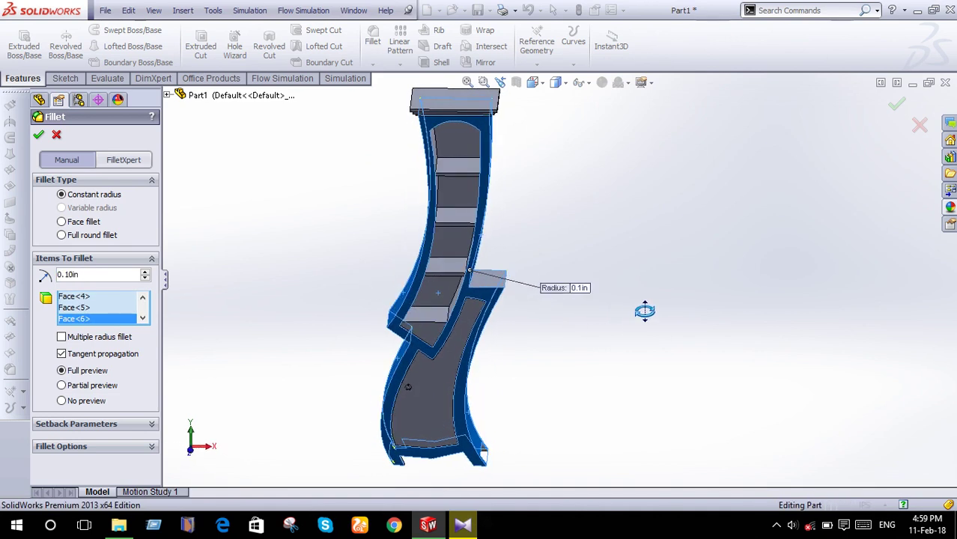
{"action": "left_click", "coordinate": [95, 309]}
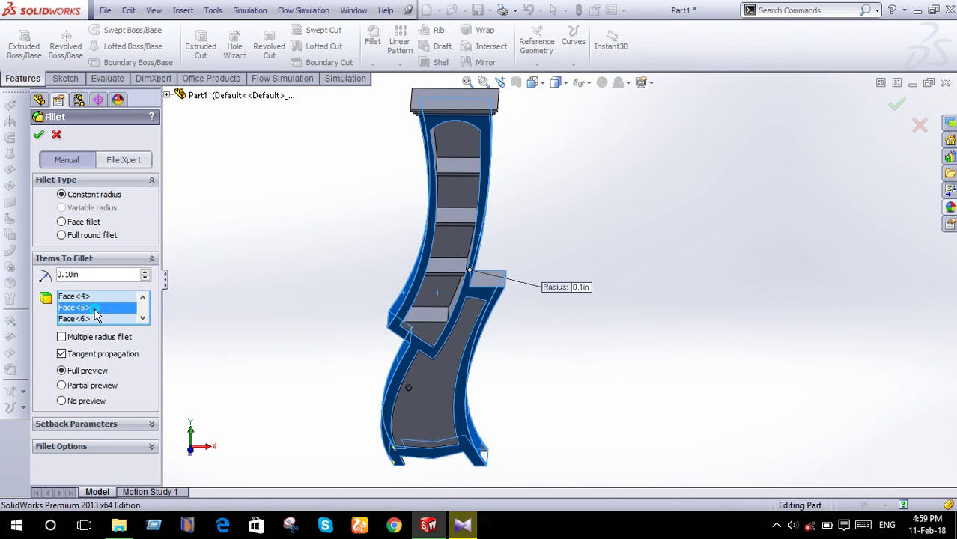
{"action": "right_click", "coordinate": [108, 320]}
{"action": "left_click", "coordinate": [126, 331]}
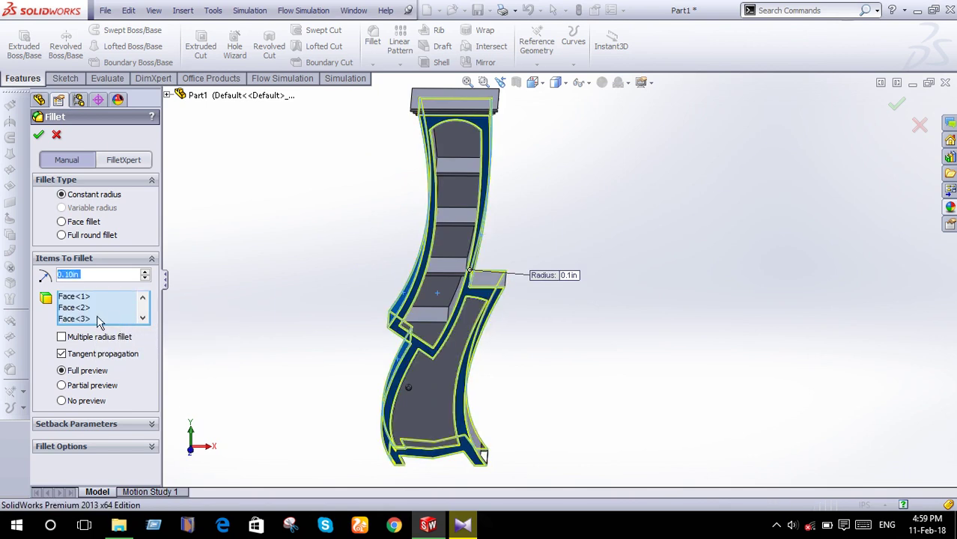
Apply the 0.10in fillet to the cabinet's front and back faces, creating Fillet2.
{"action": "mouse_move", "coordinate": [274, 293]}
{"action": "middle_mouse_down"}
{"action": "mouse_move", "coordinate": [254, 283]}
{"action": "mouse_move", "coordinate": [275, 265]}
{"action": "mouse_move", "coordinate": [247, 258]}
{"action": "middle_mouse_up"}
{"action": "left_click", "coordinate": [41, 138]}
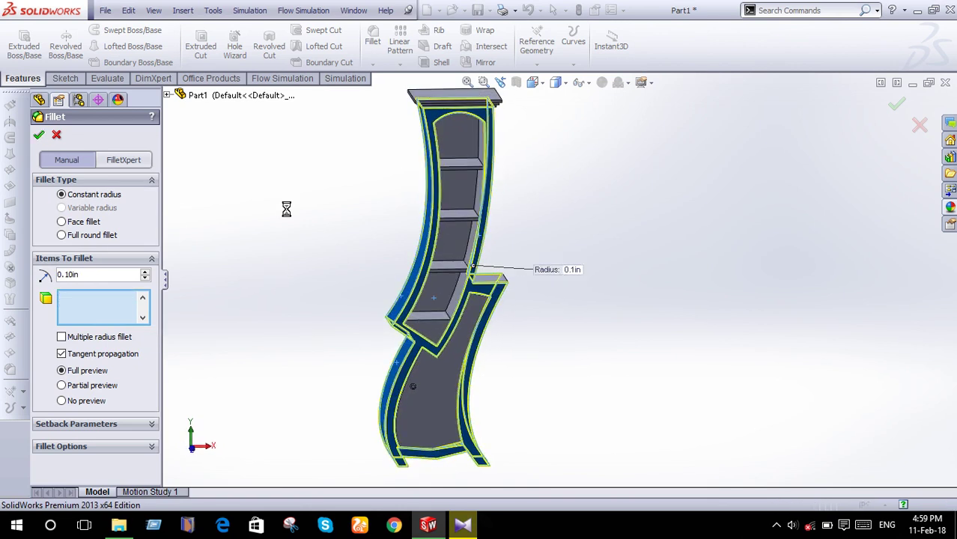
{"action": "mouse_move", "coordinate": [293, 221]}
{"action": "middle_mouse_down"}
{"action": "mouse_move", "coordinate": [311, 259]}
{"action": "mouse_move", "coordinate": [254, 260]}
{"action": "mouse_move", "coordinate": [269, 247]}
{"action": "middle_mouse_up"}
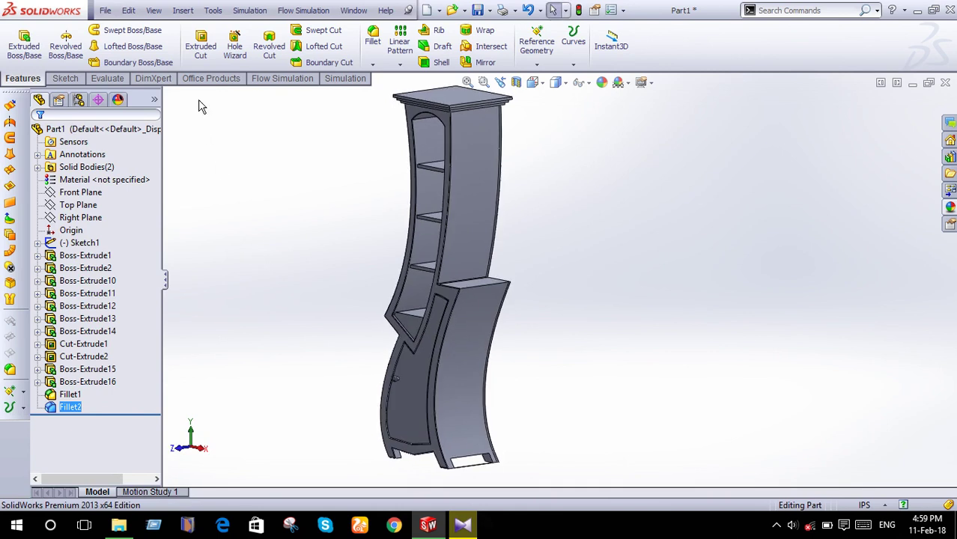
{"action": "left_click", "coordinate": [373, 41]}
Select the top edge of the lower cabinet for rounding.
{"action": "scroll", "coordinate": [483, 292], "scroll_direction": "down", "scroll_amount": 3}
{"action": "scroll", "coordinate": [481, 292], "scroll_direction": "down", "scroll_amount": 1}
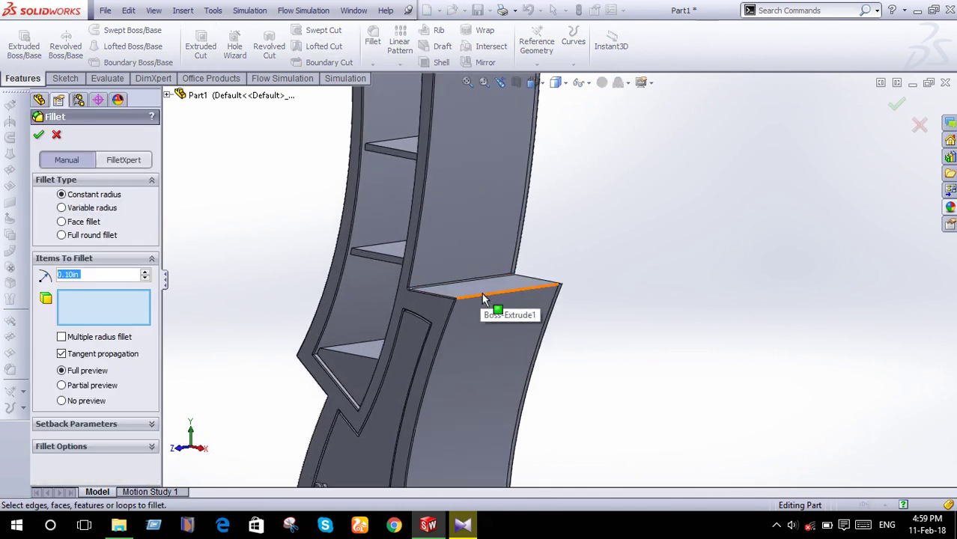
{"action": "left_click", "coordinate": [481, 293]}
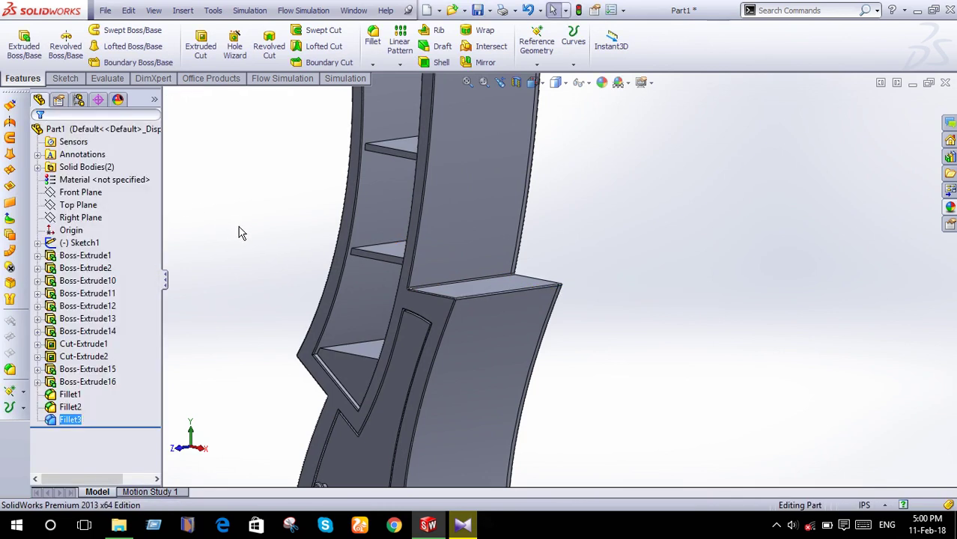
{"action": "middle_click_drag", "start_coordinate": [253, 230], "coordinate": [270, 224]}
Start a new fillet and select three upper shelf compartment faces.
{"action": "left_click", "coordinate": [372, 41]}
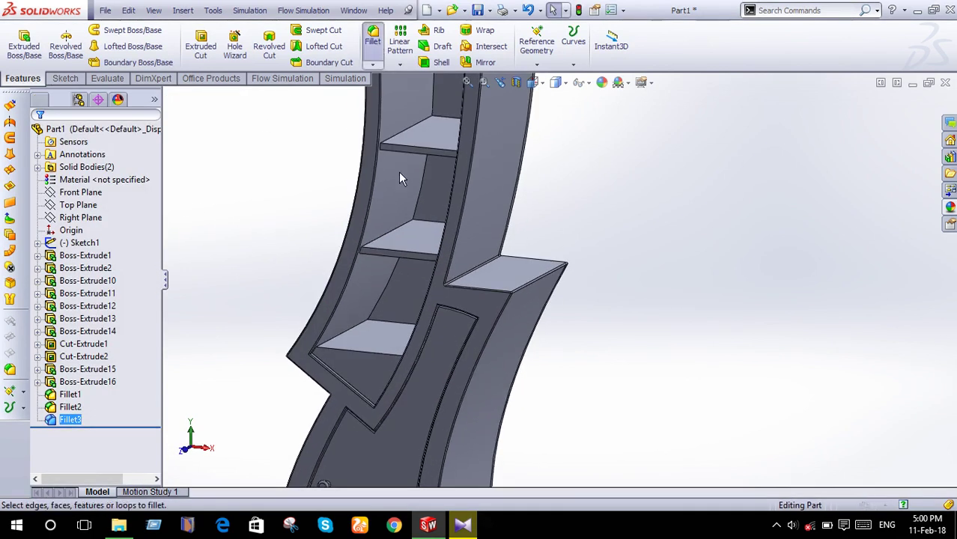
{"action": "middle_click_drag", "start_coordinate": [398, 171], "coordinate": [413, 191]}
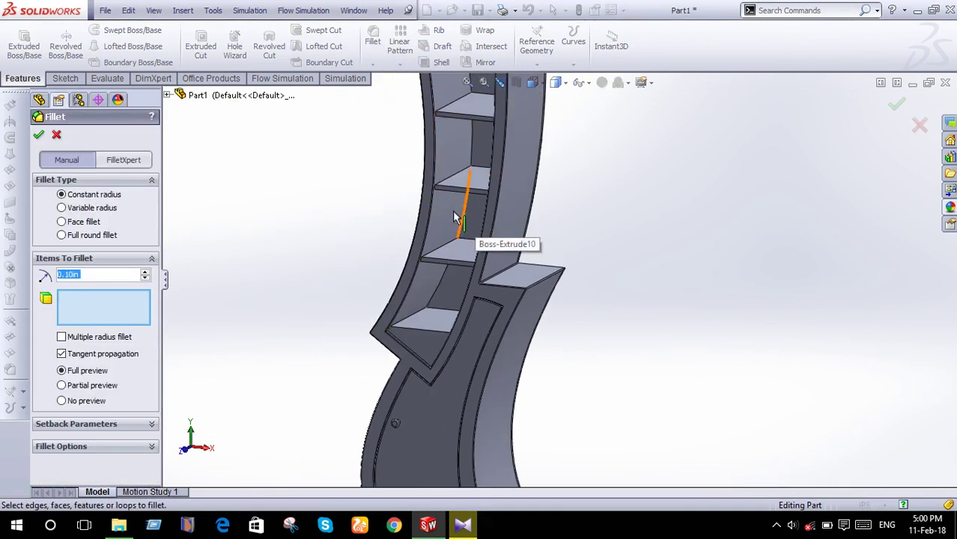
{"action": "left_click", "coordinate": [473, 218]}
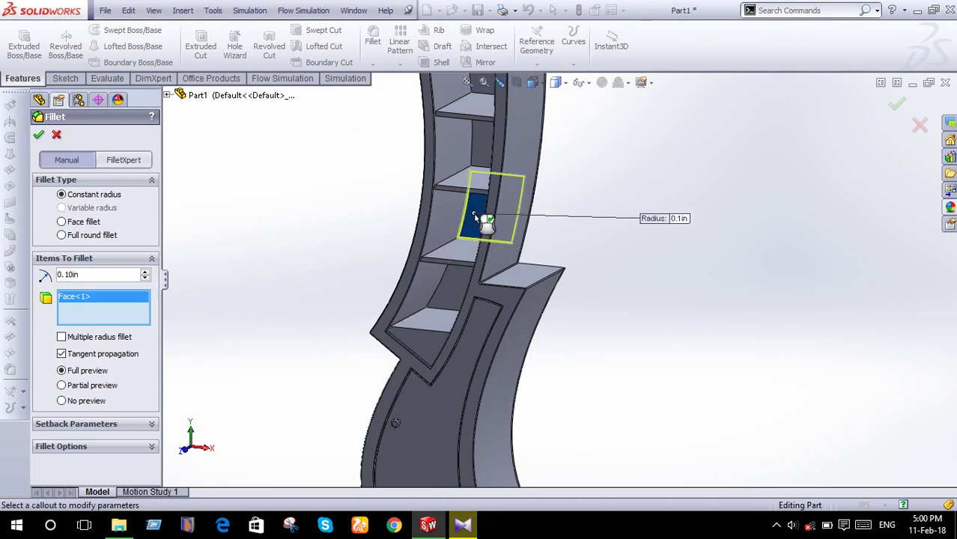
{"action": "left_click", "coordinate": [477, 158]}
{"action": "key", "text": "f"}
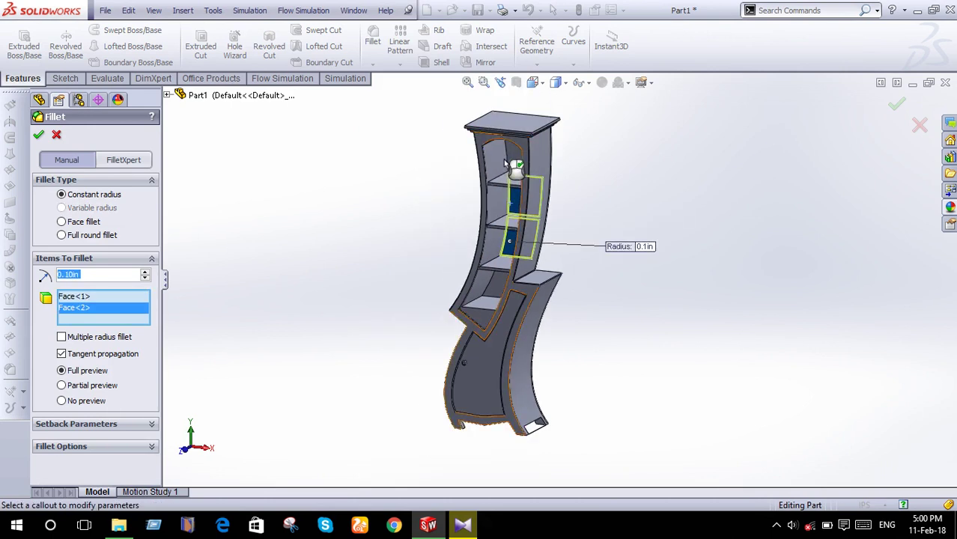
{"action": "left_click", "coordinate": [509, 157]}
{"action": "mouse_move", "coordinate": [510, 156]}
{"action": "middle_mouse_down"}
{"action": "mouse_move", "coordinate": [571, 165]}
{"action": "mouse_move", "coordinate": [558, 174]}
{"action": "middle_mouse_up"}
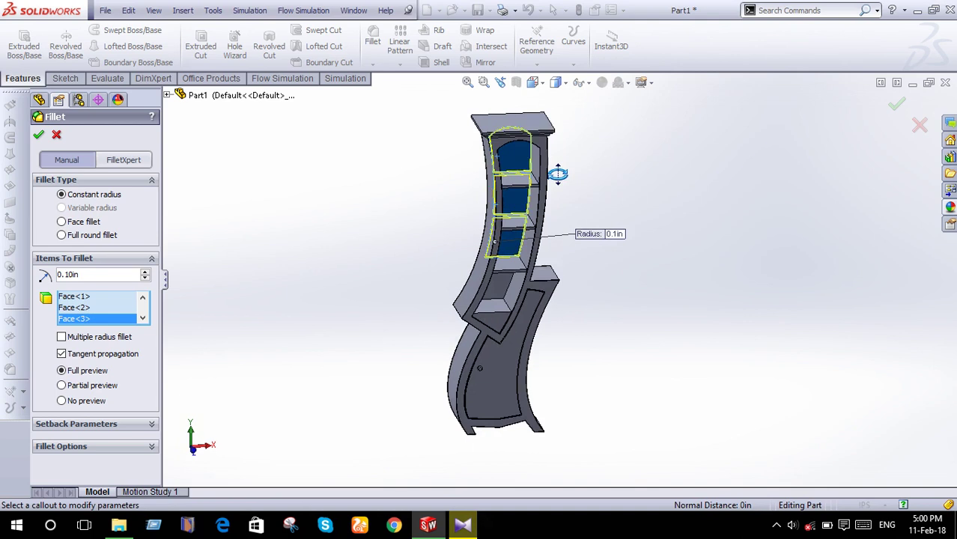
{"action": "scroll", "coordinate": [509, 296], "scroll_direction": "down", "scroll_amount": 2}
{"action": "scroll", "coordinate": [525, 277], "scroll_direction": "down", "scroll_amount": 2}
Add four more shelf faces and apply the 0.10in fillet as Fillet4.
{"action": "left_click", "coordinate": [510, 315]}
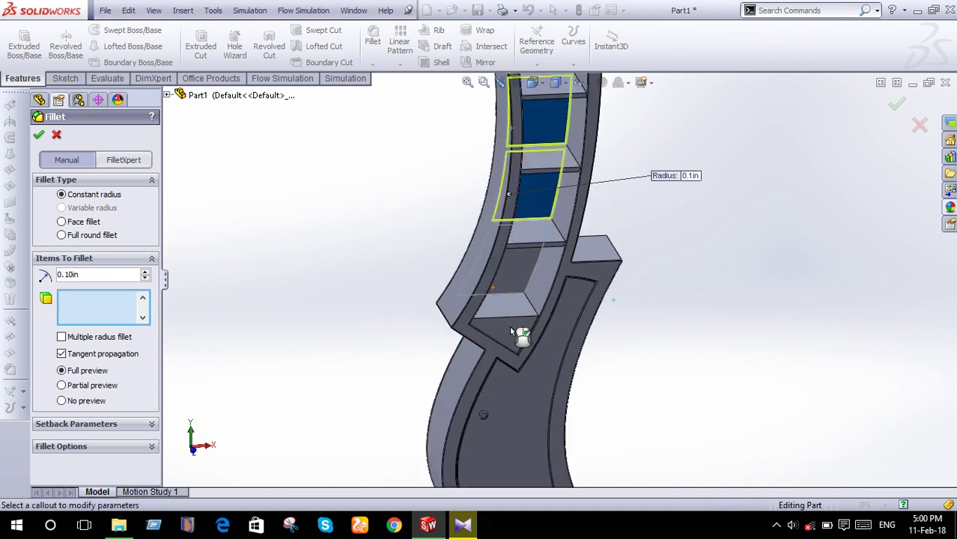
{"action": "scroll", "coordinate": [540, 259], "scroll_direction": "down", "scroll_amount": 2}
{"action": "scroll", "coordinate": [544, 248], "scroll_direction": "down", "scroll_amount": 2}
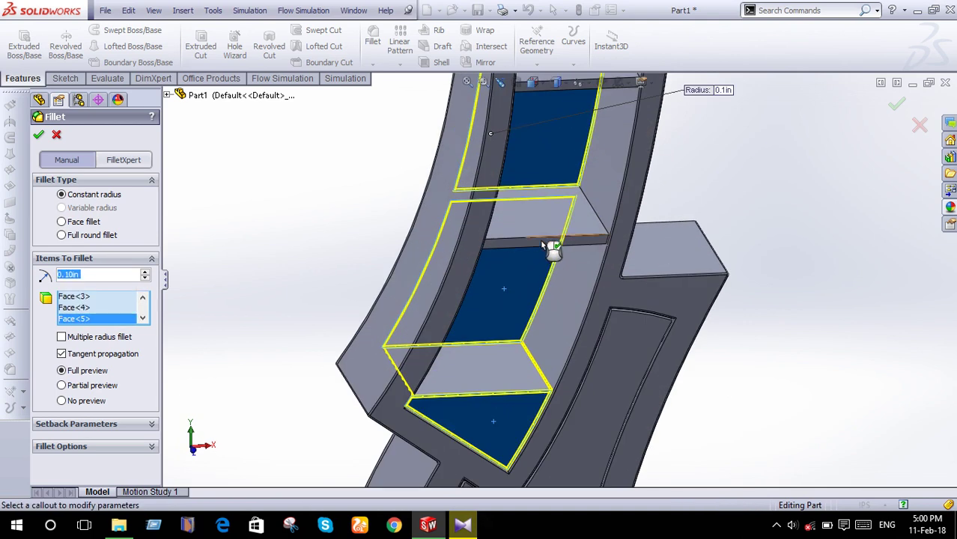
{"action": "left_click", "coordinate": [542, 242]}
{"action": "scroll", "coordinate": [575, 174], "scroll_direction": "up", "scroll_amount": 2}
{"action": "scroll", "coordinate": [576, 174], "scroll_direction": "down", "scroll_amount": 3}
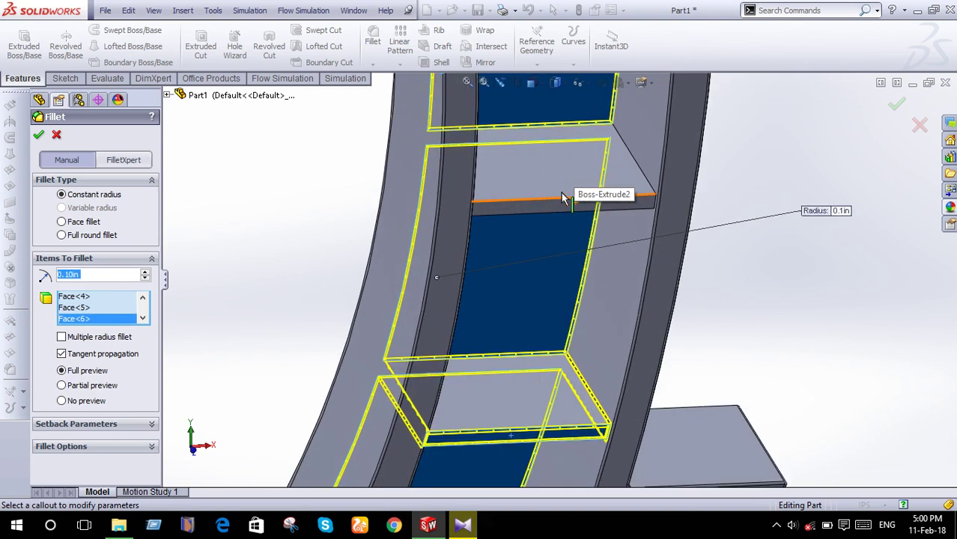
{"action": "left_click", "coordinate": [556, 212]}
{"action": "scroll", "coordinate": [557, 202], "scroll_direction": "up", "scroll_amount": 2}
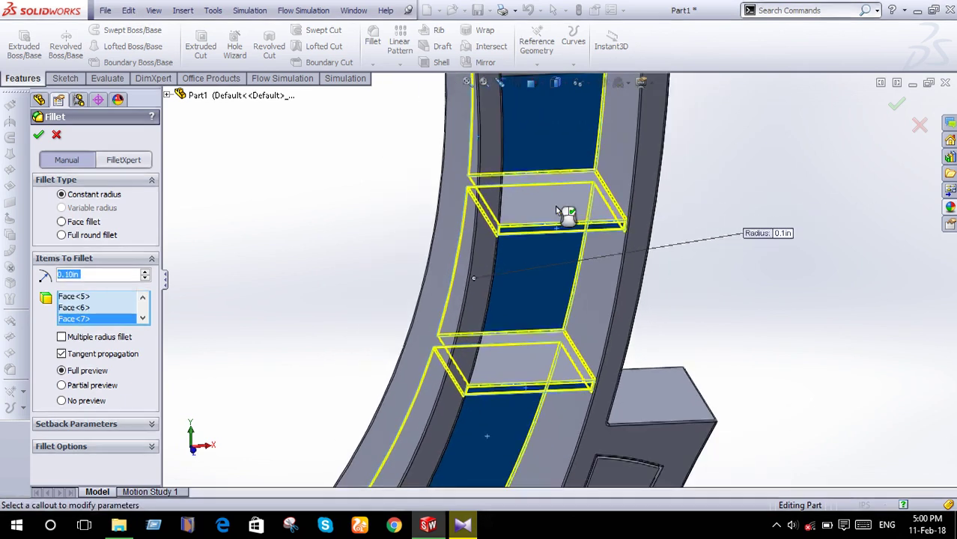
{"action": "scroll", "coordinate": [559, 149], "scroll_direction": "down", "scroll_amount": 3}
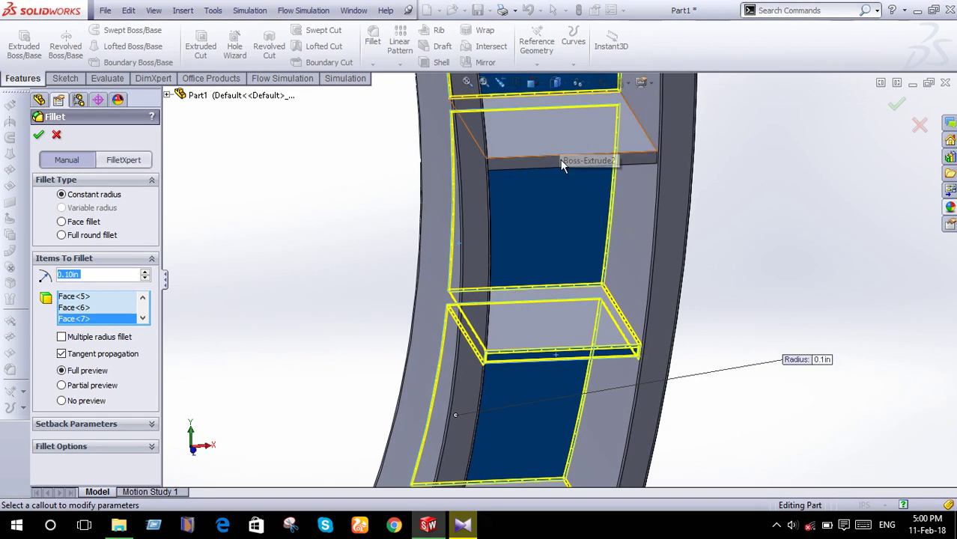
{"action": "left_click", "coordinate": [553, 160]}
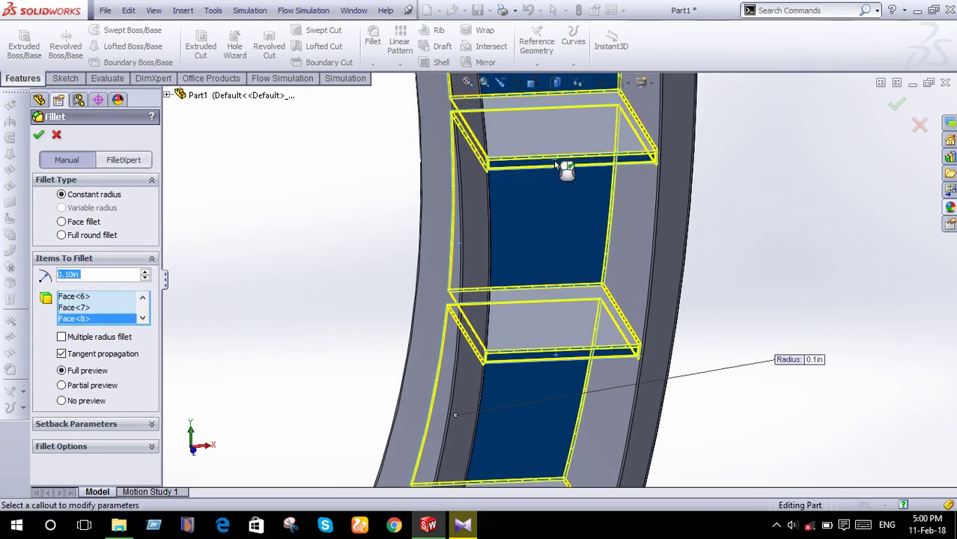
{"action": "scroll", "coordinate": [560, 165], "scroll_direction": "up", "scroll_amount": 3}
{"action": "scroll", "coordinate": [556, 165], "scroll_direction": "up", "scroll_amount": 1}
{"action": "scroll", "coordinate": [559, 153], "scroll_direction": "up", "scroll_amount": 1}
{"action": "scroll", "coordinate": [547, 188], "scroll_direction": "up", "scroll_amount": 1}
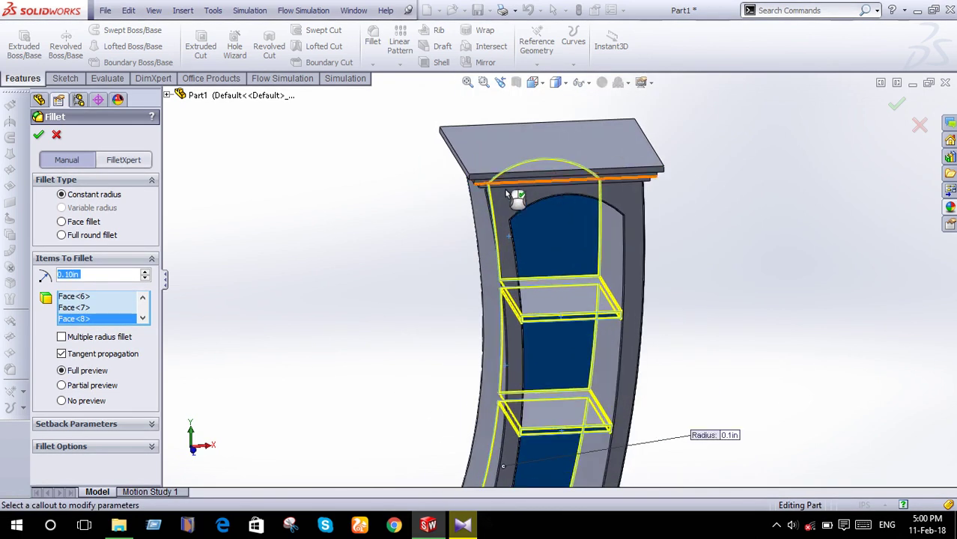
{"action": "scroll", "coordinate": [550, 262], "scroll_direction": "up", "scroll_amount": 3}
{"action": "scroll", "coordinate": [592, 337], "scroll_direction": "up", "scroll_amount": 2}
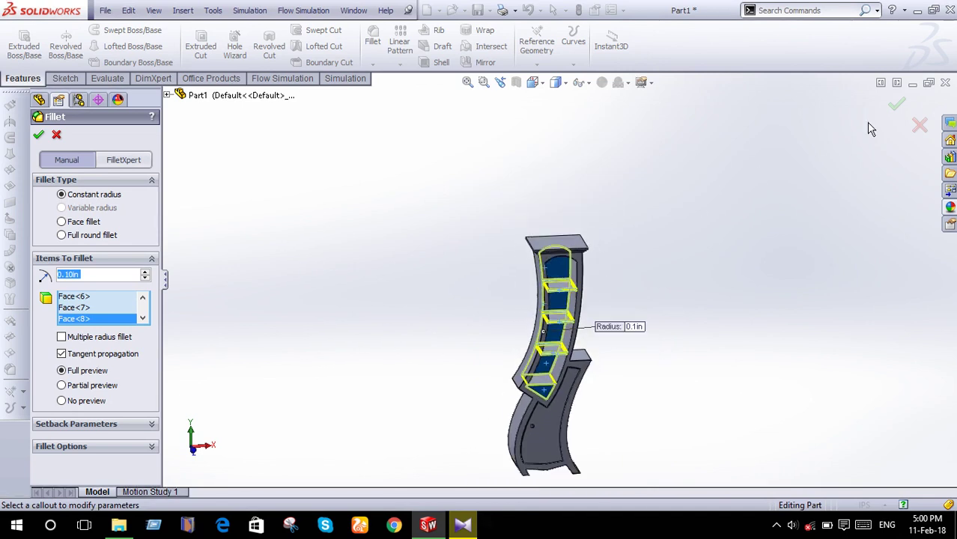
{"action": "left_click", "coordinate": [896, 115]}
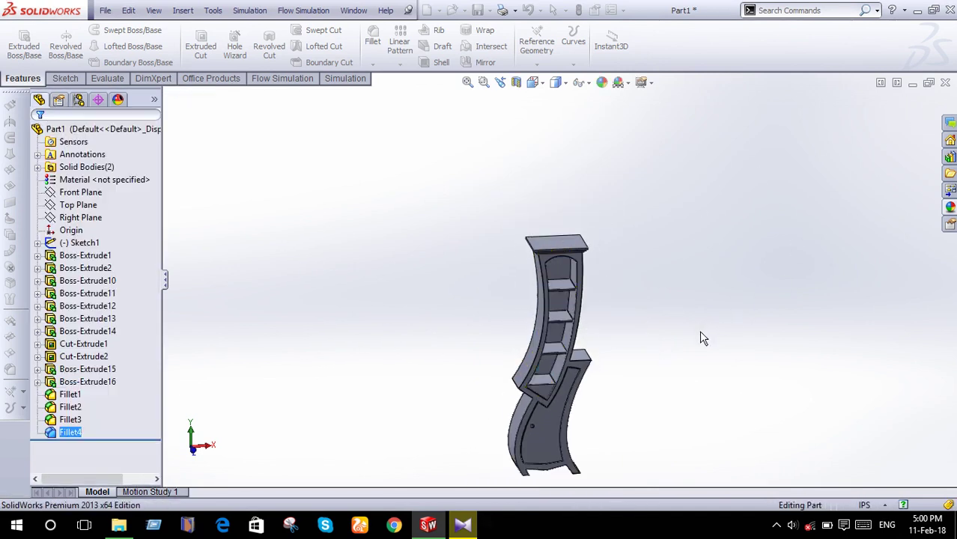
Fillet the lower cabinet's recessed door panel face at 0.10in, creating Fillet5.
{"action": "middle_click_drag", "start_coordinate": [690, 336], "coordinate": [677, 286]}
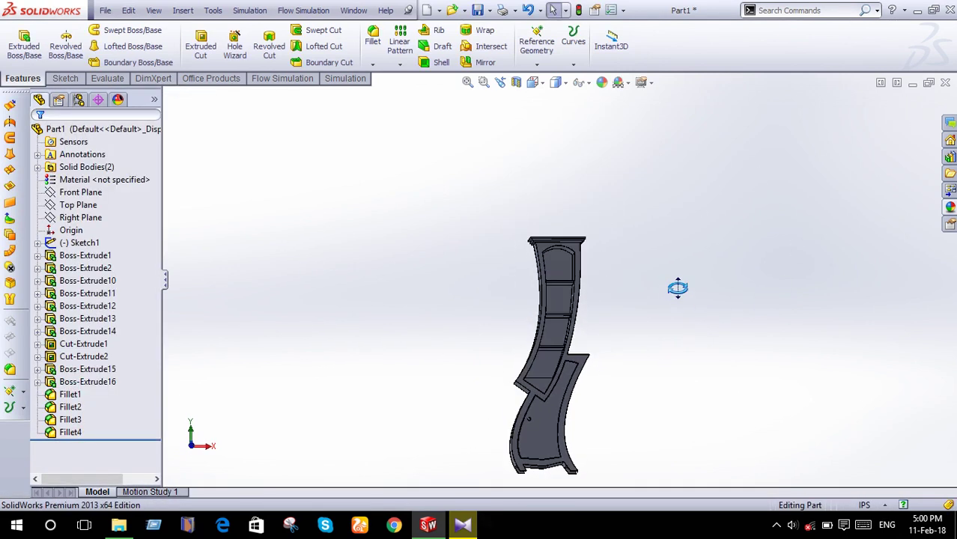
{"action": "left_click", "coordinate": [373, 41]}
{"action": "scroll", "coordinate": [573, 440], "scroll_direction": "down", "scroll_amount": 3}
{"action": "left_click", "coordinate": [522, 411]}
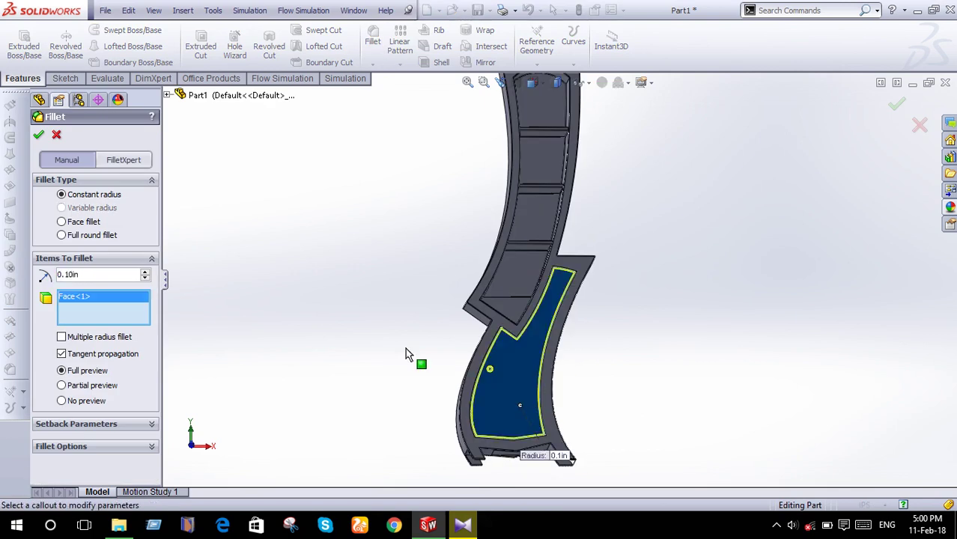
{"action": "left_click", "coordinate": [41, 139]}
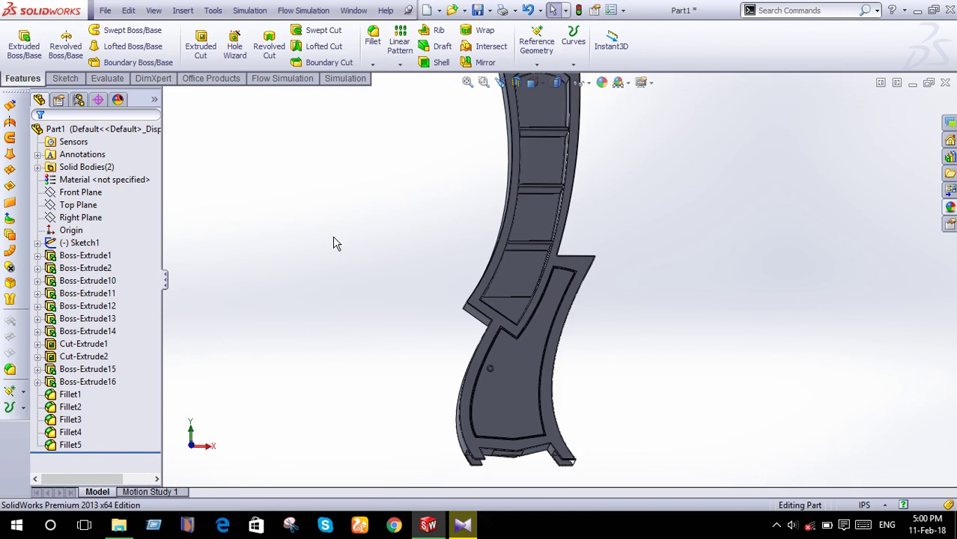
{"action": "middle_click_drag", "start_coordinate": [348, 303], "coordinate": [254, 190]}
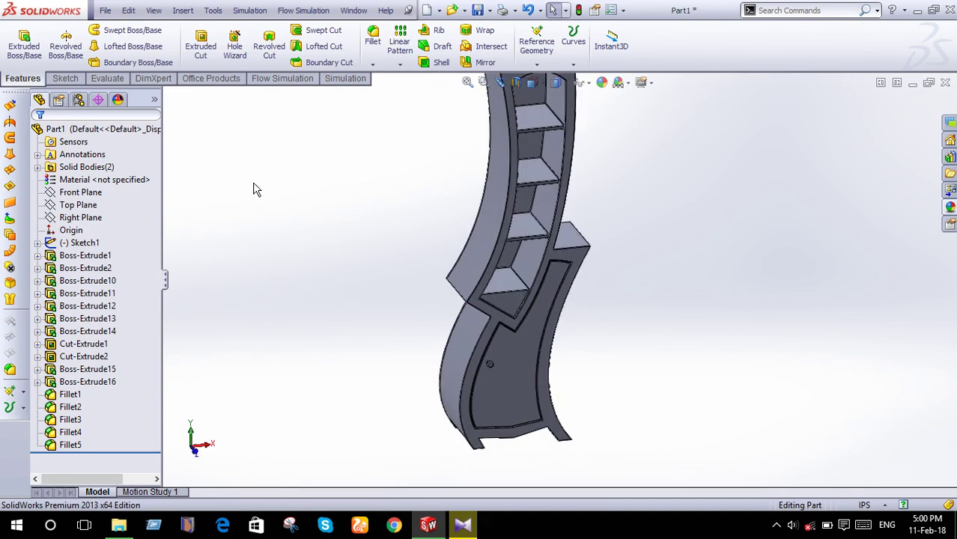
Start a cornice fillet and select six stepped cornice faces on the front side.
{"action": "left_click", "coordinate": [373, 38]}
{"action": "scroll", "coordinate": [542, 202], "scroll_direction": "down", "scroll_amount": 5}
{"action": "scroll", "coordinate": [558, 229], "scroll_direction": "down", "scroll_amount": 2}
{"action": "scroll", "coordinate": [561, 166], "scroll_direction": "down", "scroll_amount": 2}
{"action": "scroll", "coordinate": [573, 145], "scroll_direction": "down", "scroll_amount": 2}
{"action": "scroll", "coordinate": [563, 237], "scroll_direction": "down", "scroll_amount": 2}
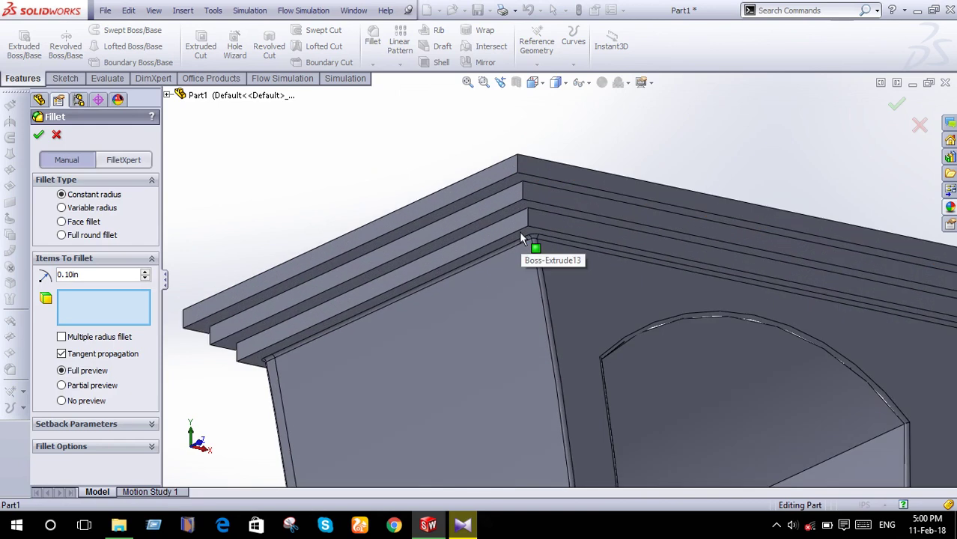
{"action": "left_click", "coordinate": [524, 227]}
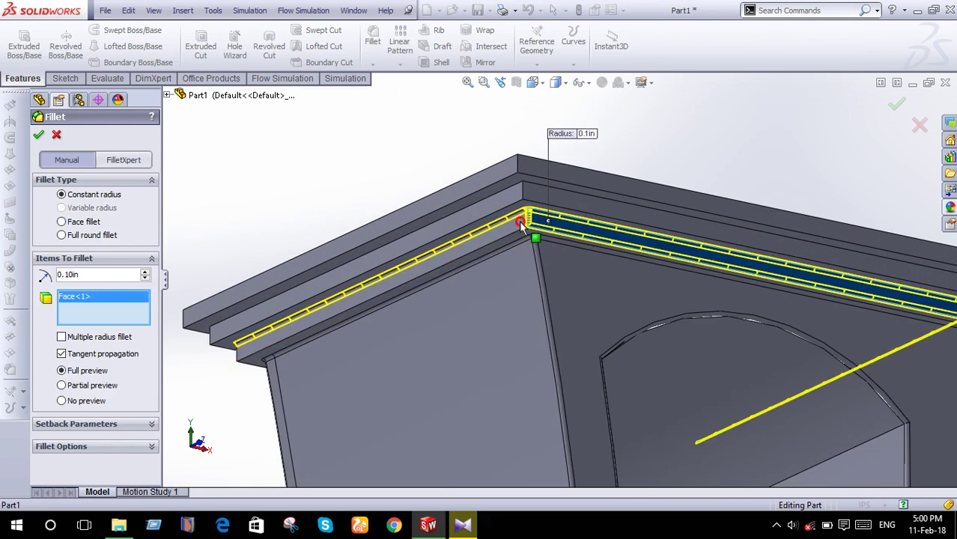
{"action": "left_click", "coordinate": [522, 226]}
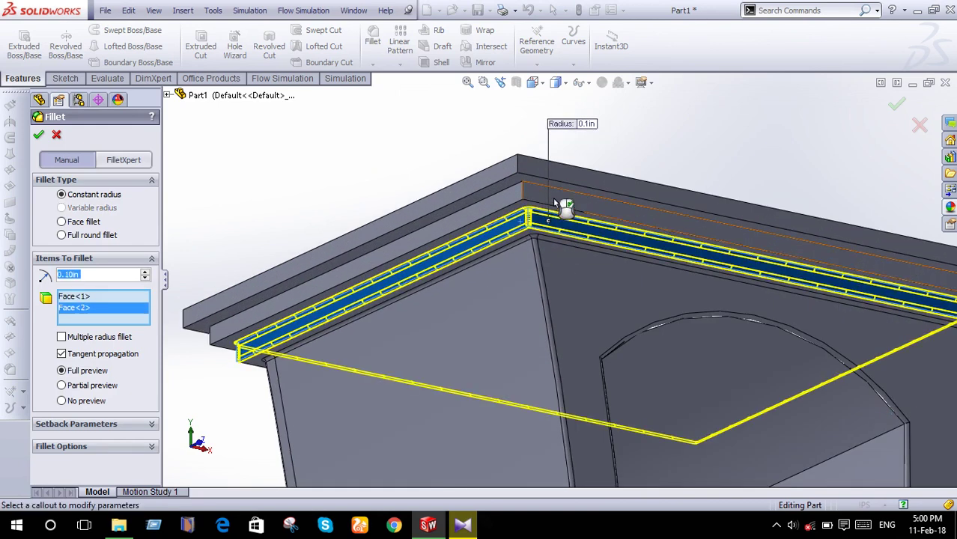
{"action": "left_click", "coordinate": [512, 198]}
{"action": "left_click", "coordinate": [501, 171]}
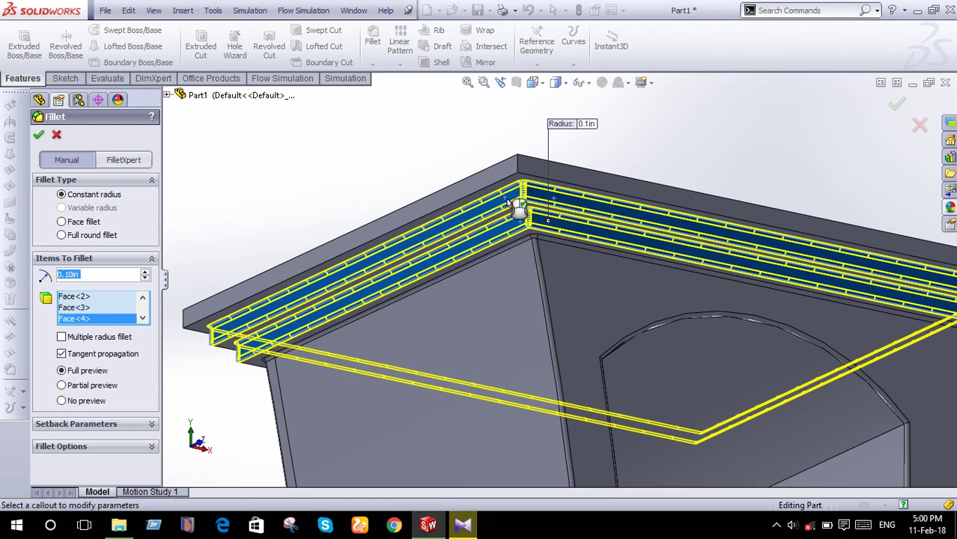
{"action": "left_click", "coordinate": [539, 170]}
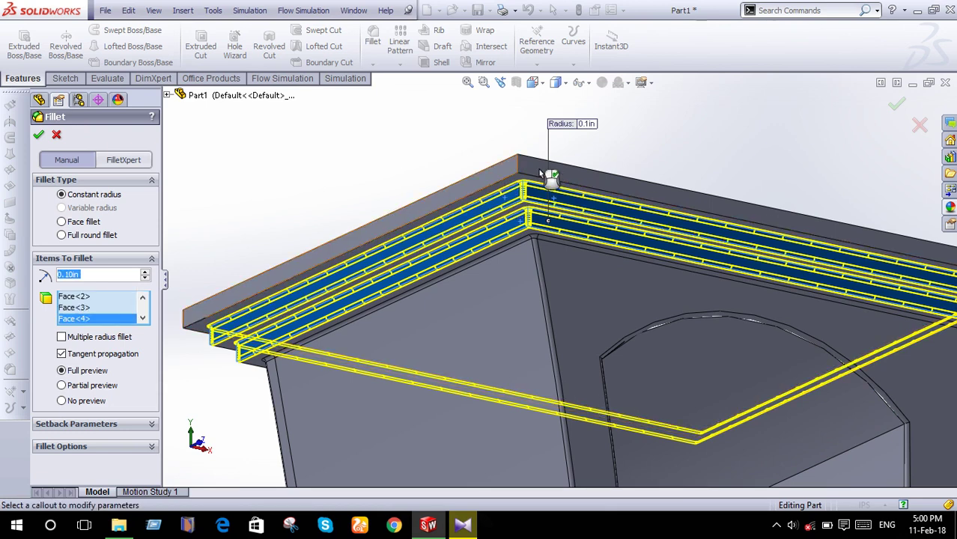
{"action": "left_click", "coordinate": [545, 177]}
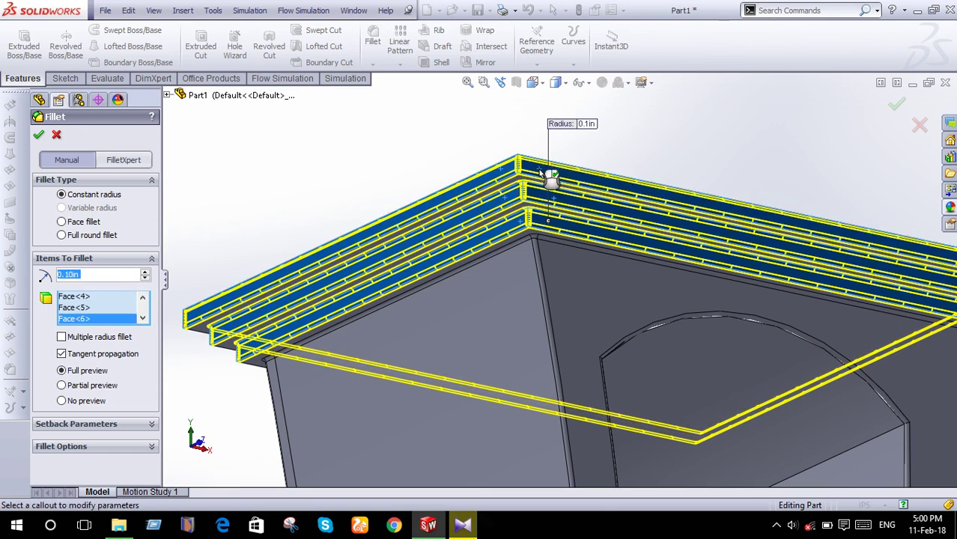
Add three cornice faces on the opposite side, including the top face and lower strip.
{"action": "scroll", "coordinate": [483, 193], "scroll_direction": "up", "scroll_amount": 5}
{"action": "middle_click_drag", "start_coordinate": [477, 193], "coordinate": [450, 205]}
{"action": "scroll", "coordinate": [844, 245], "scroll_direction": "down", "scroll_amount": 3}
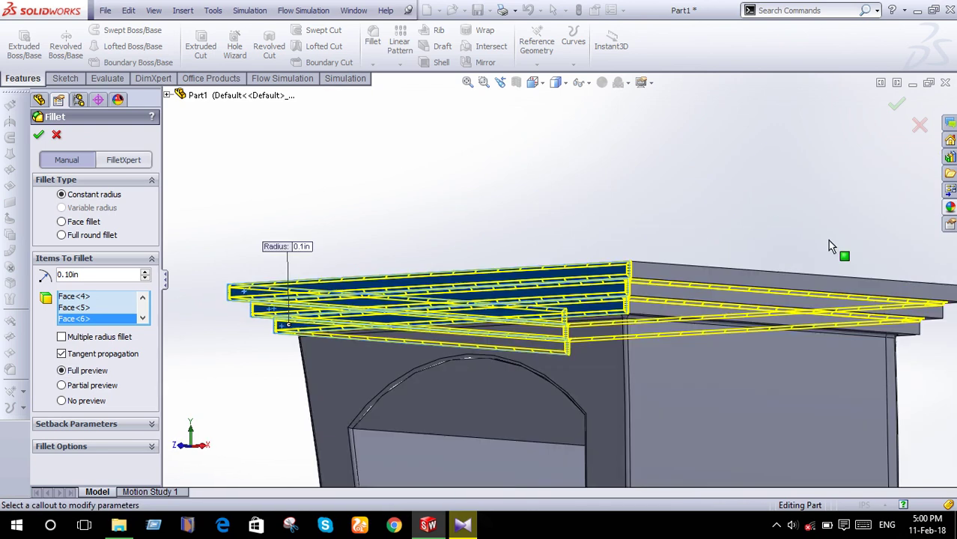
{"action": "scroll", "coordinate": [744, 278], "scroll_direction": "down", "scroll_amount": 3}
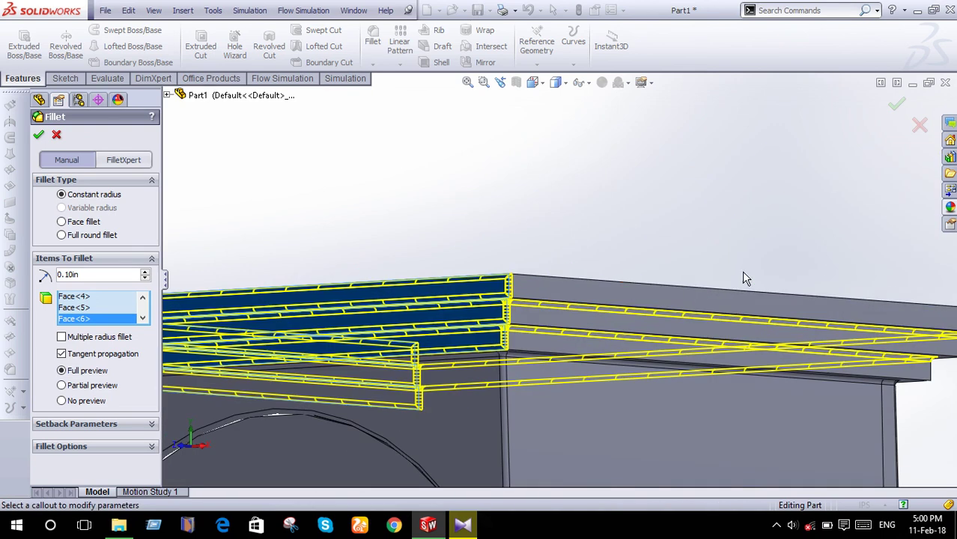
{"action": "left_click", "coordinate": [546, 344]}
{"action": "left_click", "coordinate": [547, 349]}
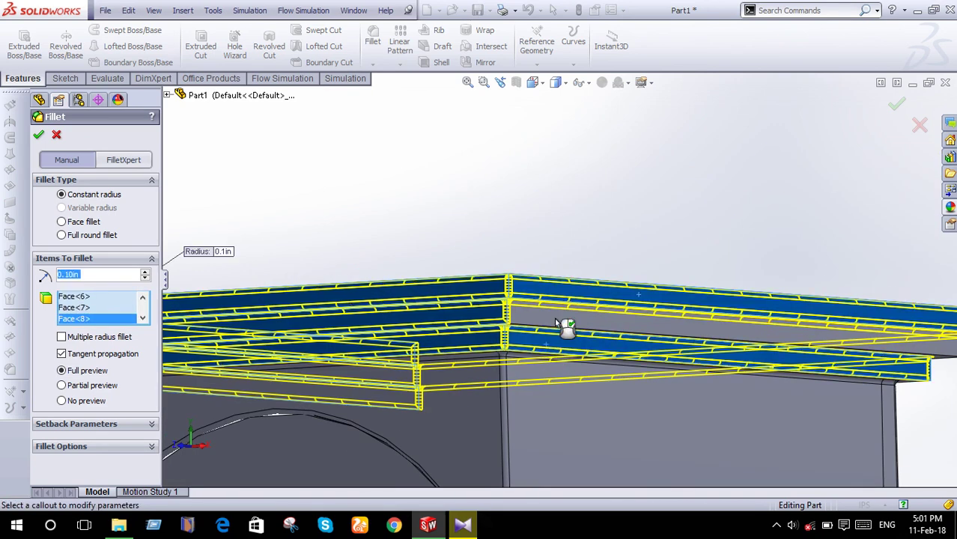
{"action": "left_click", "coordinate": [554, 318]}
Add two cornice front edges and one more cornice face to the selection.
{"action": "middle_click_drag", "start_coordinate": [547, 319], "coordinate": [419, 325]}
{"action": "mouse_move", "coordinate": [780, 289]}
{"action": "middle_mouse_down"}
{"action": "mouse_move", "coordinate": [715, 312]}
{"action": "mouse_move", "coordinate": [564, 327]}
{"action": "middle_mouse_up"}
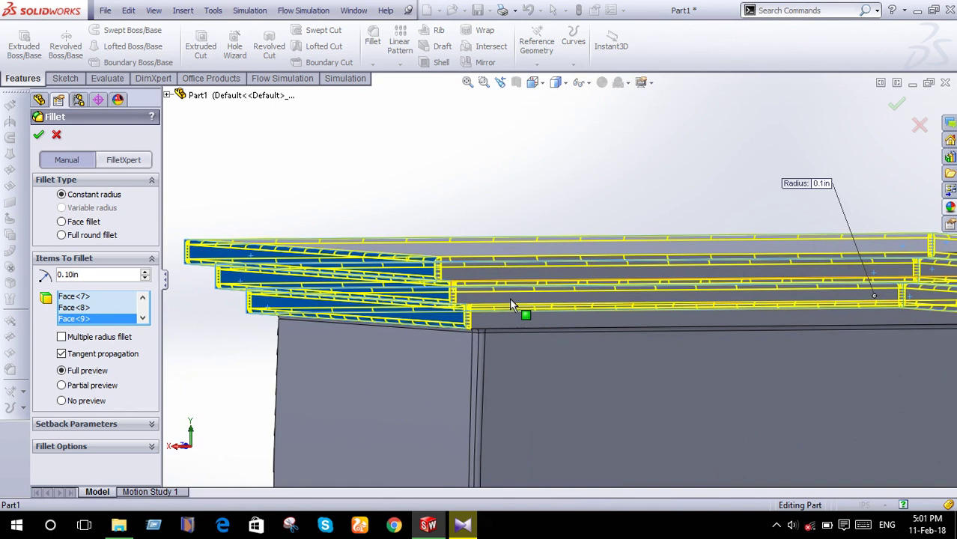
{"action": "left_click", "coordinate": [510, 329]}
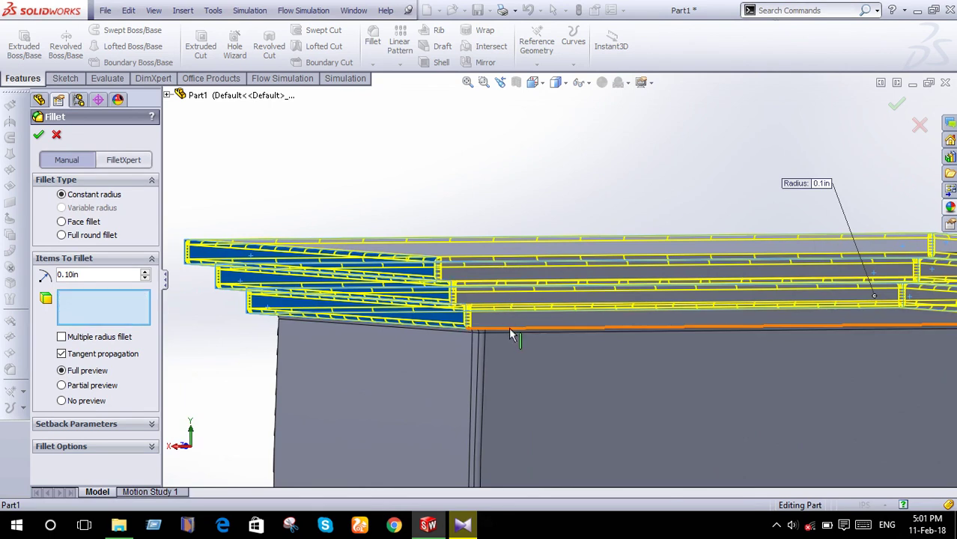
{"action": "left_click", "coordinate": [510, 330]}
{"action": "left_click", "coordinate": [488, 307]}
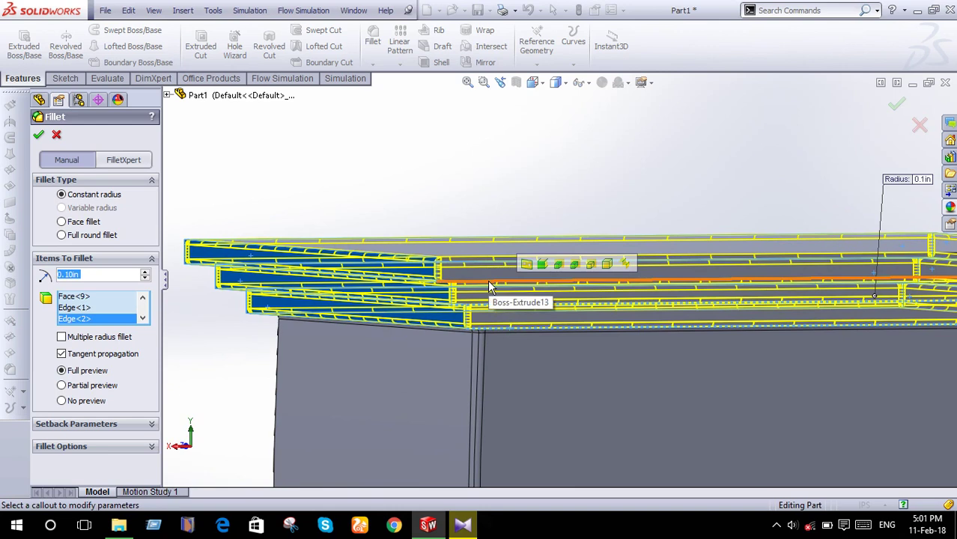
{"action": "scroll", "coordinate": [488, 284], "scroll_direction": "down", "scroll_amount": 1}
{"action": "scroll", "coordinate": [449, 285], "scroll_direction": "down", "scroll_amount": 1}
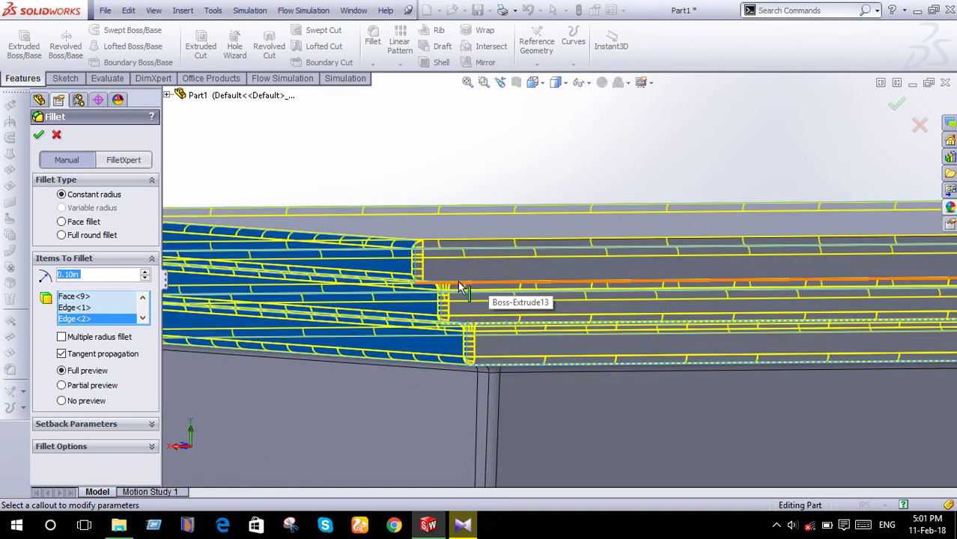
{"action": "left_click", "coordinate": [487, 279]}
{"action": "scroll", "coordinate": [488, 278], "scroll_direction": "up", "scroll_amount": 1}
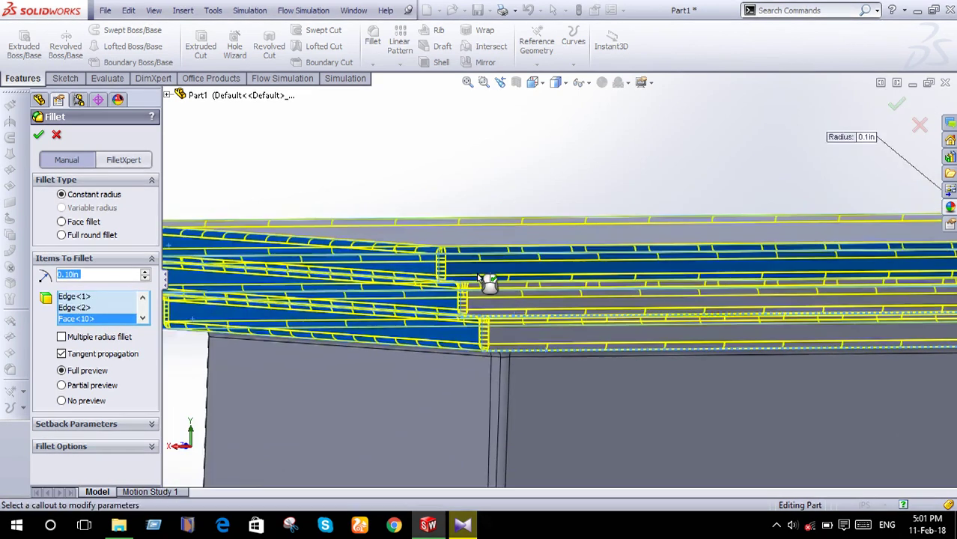
{"action": "scroll", "coordinate": [488, 278], "scroll_direction": "up", "scroll_amount": 1}
Apply the 0.10in cornice fillet, creating Fillet6.
{"action": "left_click", "coordinate": [898, 110]}
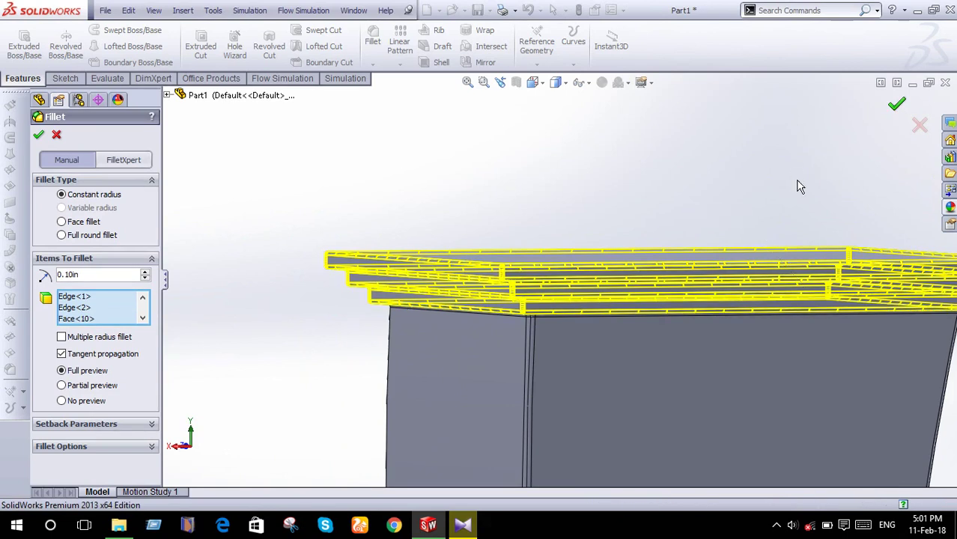
{"action": "scroll", "coordinate": [799, 188], "scroll_direction": "up", "scroll_amount": 1}
{"action": "scroll", "coordinate": [843, 205], "scroll_direction": "up", "scroll_amount": 1}
{"action": "mouse_move", "coordinate": [786, 265]}
{"action": "middle_mouse_down"}
{"action": "mouse_move", "coordinate": [846, 252]}
{"action": "mouse_move", "coordinate": [692, 245]}
{"action": "mouse_move", "coordinate": [778, 236]}
{"action": "middle_mouse_up"}
{"action": "scroll", "coordinate": [778, 237], "scroll_direction": "up", "scroll_amount": 1}
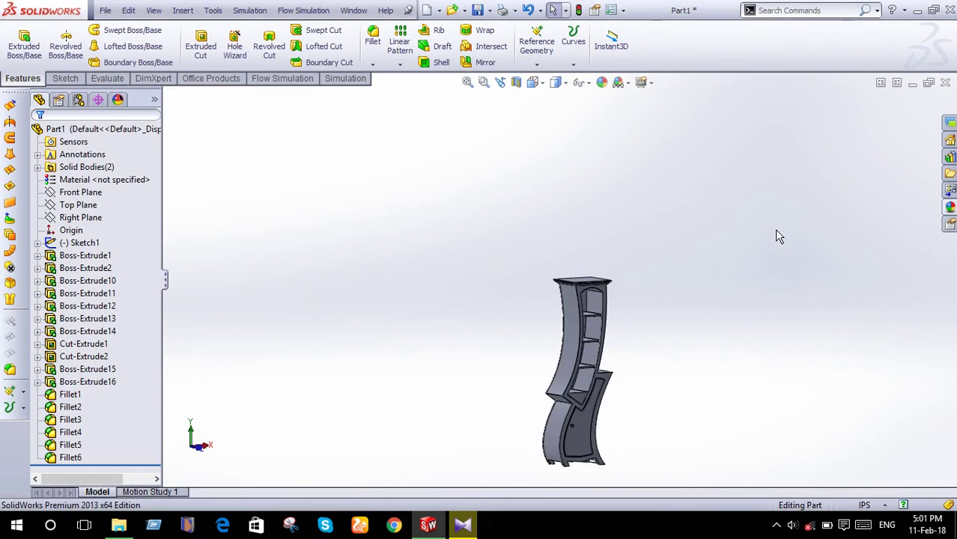
{"action": "key", "text": "space"}
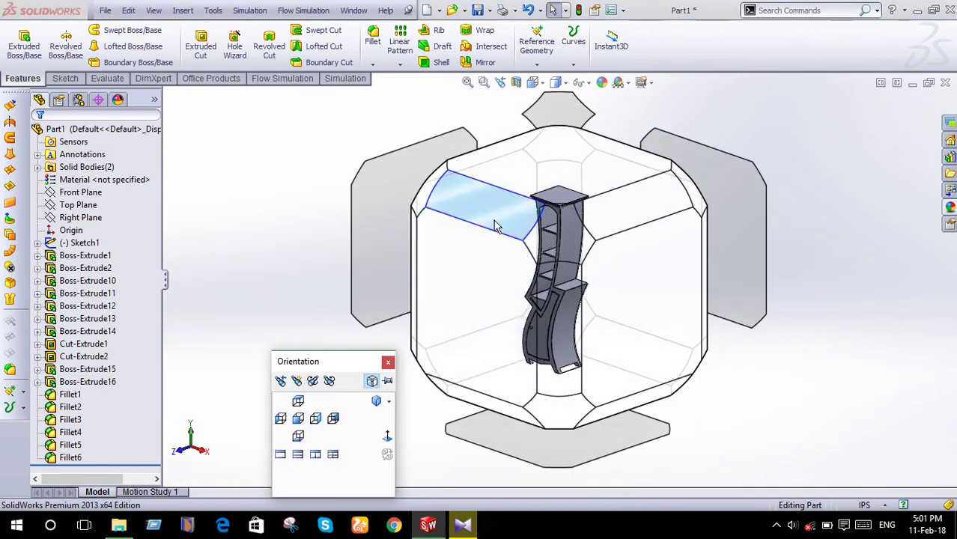
{"action": "left_click", "coordinate": [551, 285]}
{"action": "scroll", "coordinate": [593, 296], "scroll_direction": "down", "scroll_amount": 2}
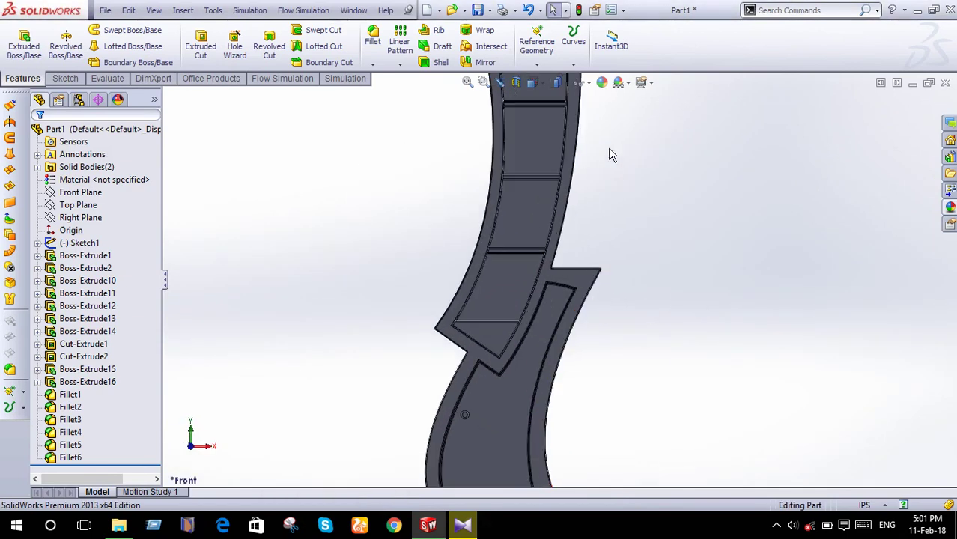
{"action": "middle_click_drag", "start_coordinate": [586, 314], "coordinate": [602, 338]}
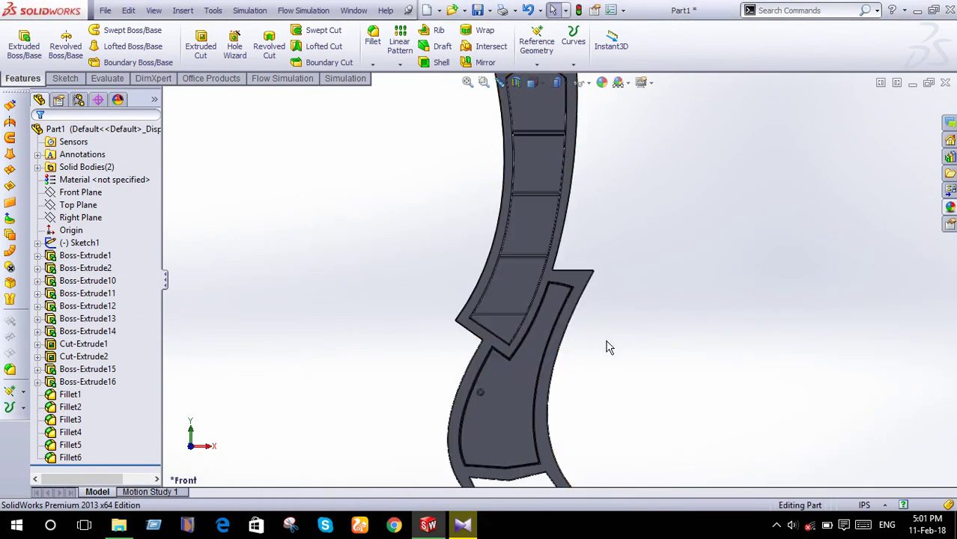
{"action": "left_click", "coordinate": [550, 281]}
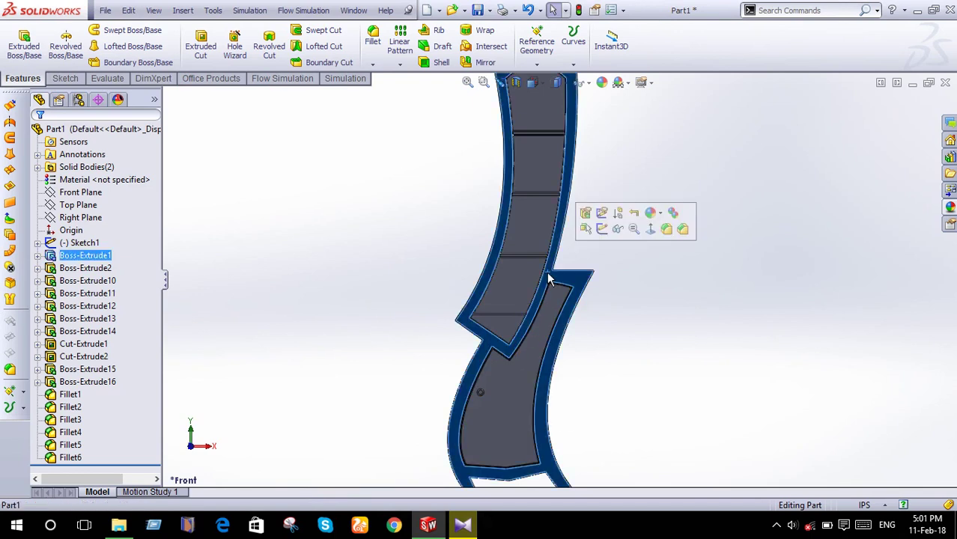
{"action": "left_click", "coordinate": [629, 315]}
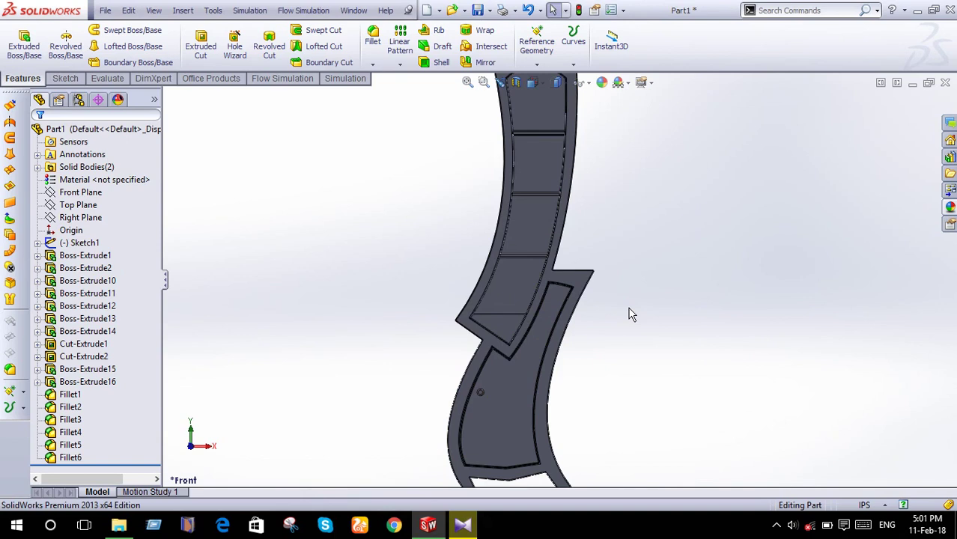
{"action": "mouse_move", "coordinate": [545, 320]}
{"action": "middle_mouse_down"}
{"action": "mouse_move", "coordinate": [645, 376]}
{"action": "mouse_move", "coordinate": [675, 378]}
{"action": "mouse_move", "coordinate": [607, 375]}
{"action": "mouse_move", "coordinate": [662, 376]}
{"action": "mouse_move", "coordinate": [503, 329]}
{"action": "middle_mouse_up"}
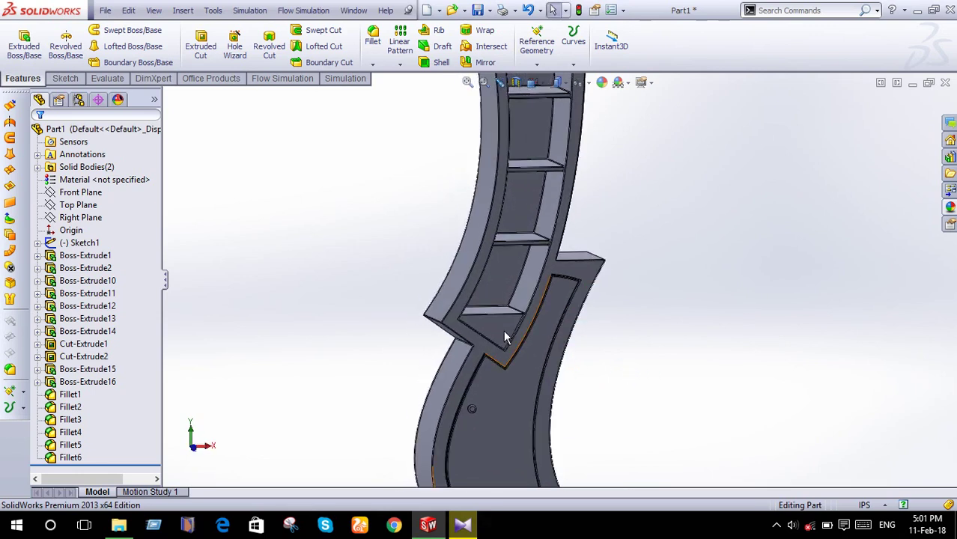
{"action": "left_click", "coordinate": [459, 334]}
{"action": "left_click", "coordinate": [650, 365]}
{"action": "key", "text": "space"}
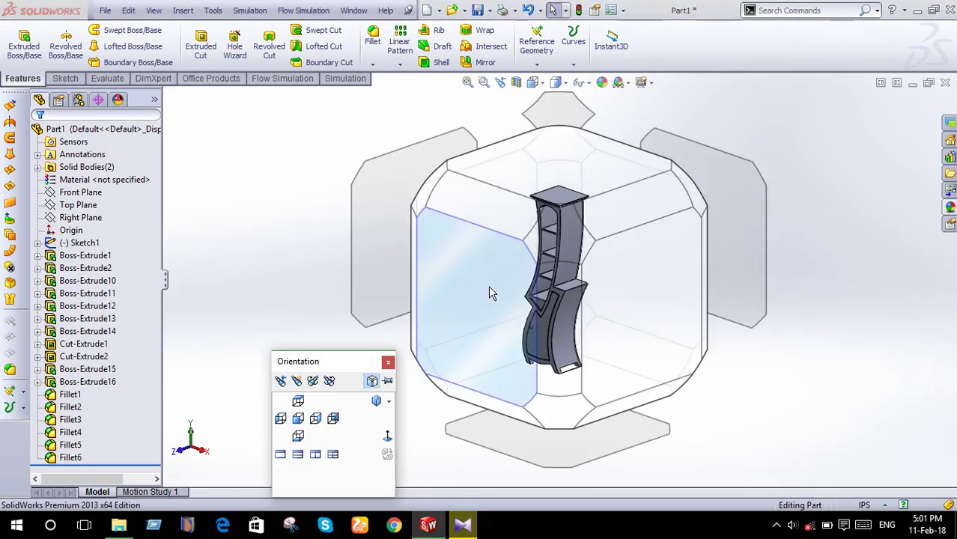
{"action": "left_click", "coordinate": [491, 288]}
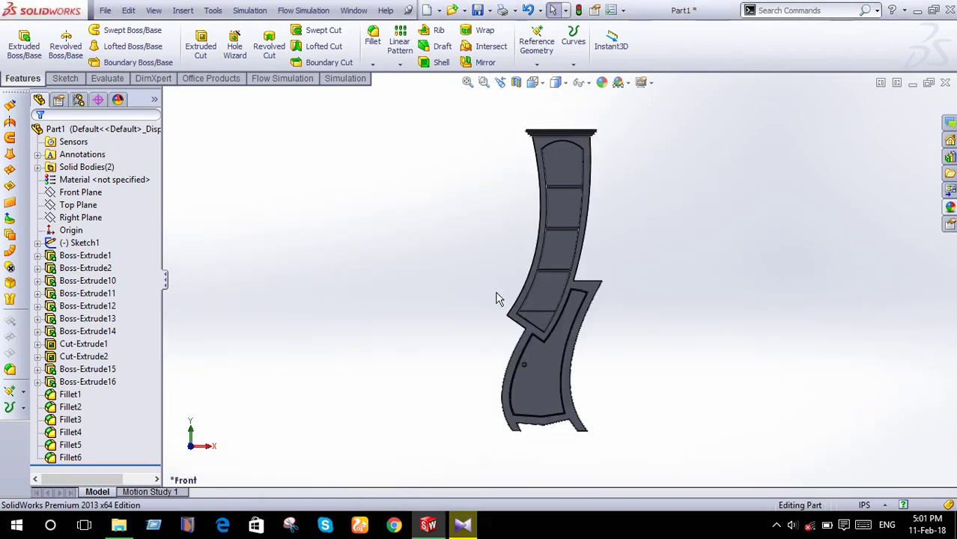
{"action": "left_click", "coordinate": [572, 410]}
{"action": "left_click", "coordinate": [734, 411]}
{"action": "left_click", "coordinate": [546, 301]}
{"action": "left_click", "coordinate": [677, 306]}
{"action": "scroll", "coordinate": [549, 326], "scroll_direction": "down", "scroll_amount": 2}
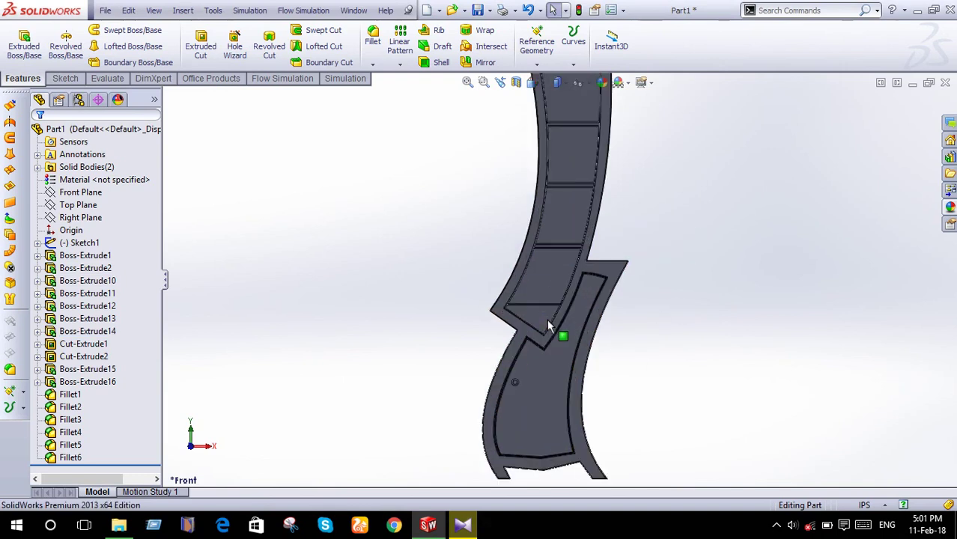
{"action": "scroll", "coordinate": [549, 326], "scroll_direction": "down", "scroll_amount": 2}
{"action": "left_click", "coordinate": [518, 334]}
{"action": "left_click", "coordinate": [724, 368]}
{"action": "key", "text": "f"}
{"action": "left_click", "coordinate": [96, 155]}
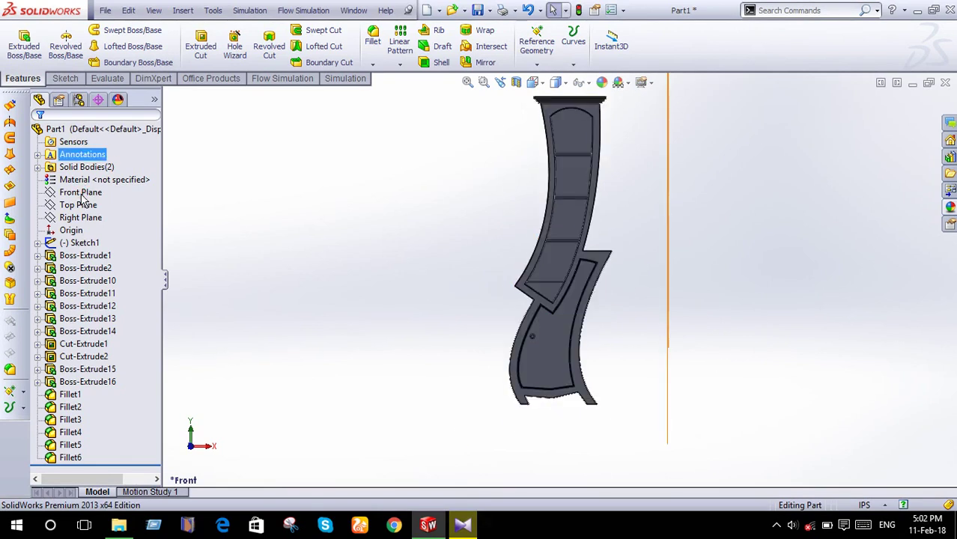
{"action": "left_click", "coordinate": [82, 193]}
Start a sketch on the Front plane and convert the upper shelf's left and bottom edges.
{"action": "left_click", "coordinate": [91, 175]}
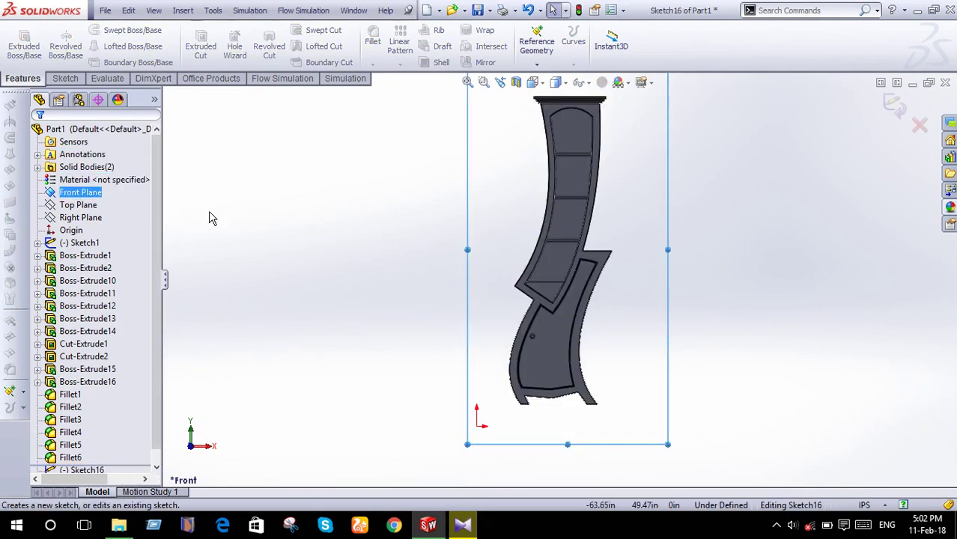
{"action": "left_click", "coordinate": [65, 78]}
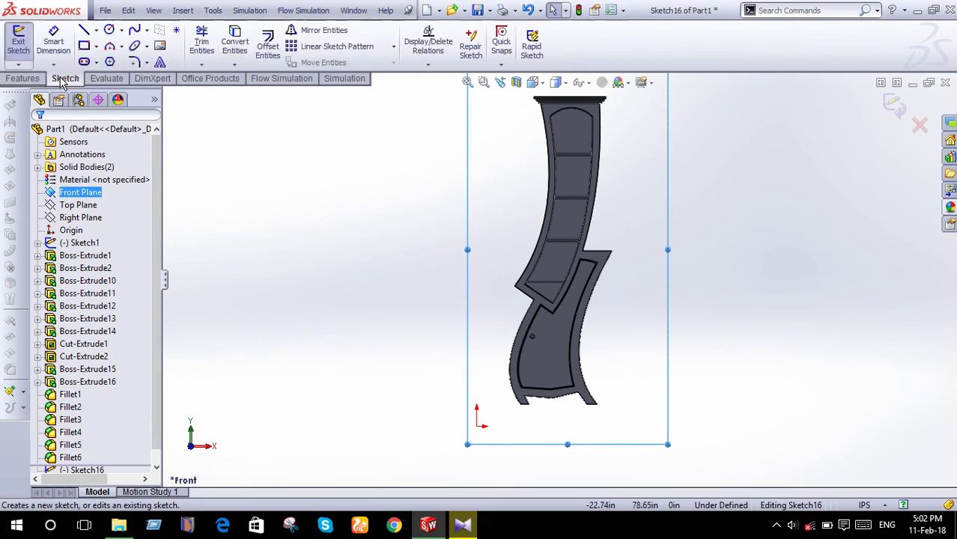
{"action": "left_click", "coordinate": [234, 44]}
{"action": "scroll", "coordinate": [562, 296], "scroll_direction": "down", "scroll_amount": 1}
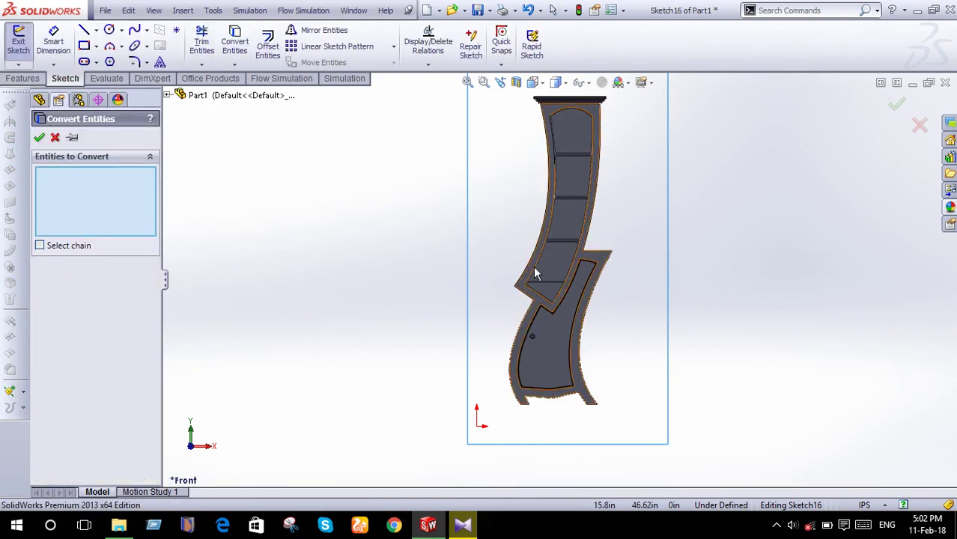
{"action": "scroll", "coordinate": [541, 278], "scroll_direction": "down", "scroll_amount": 3}
{"action": "scroll", "coordinate": [524, 263], "scroll_direction": "down", "scroll_amount": 2}
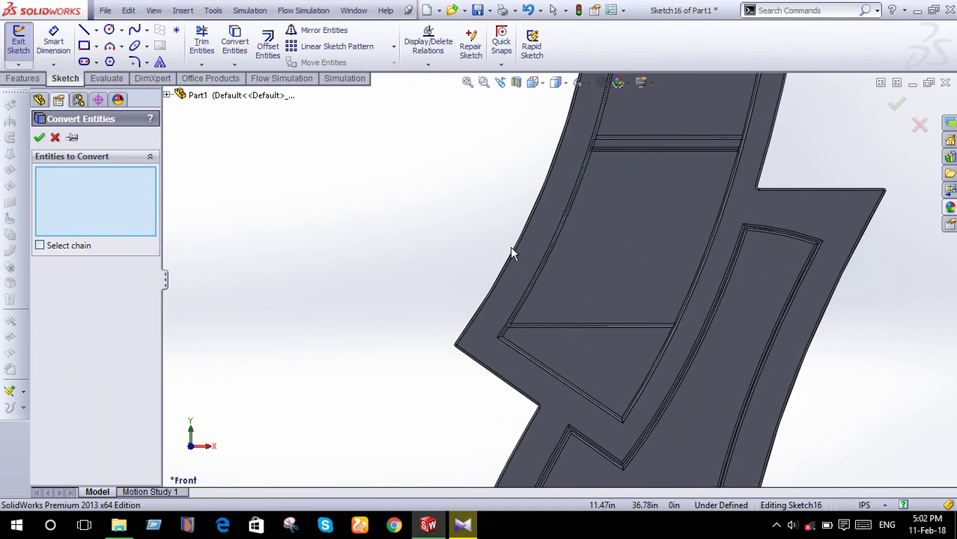
{"action": "scroll", "coordinate": [513, 257], "scroll_direction": "down", "scroll_amount": 1}
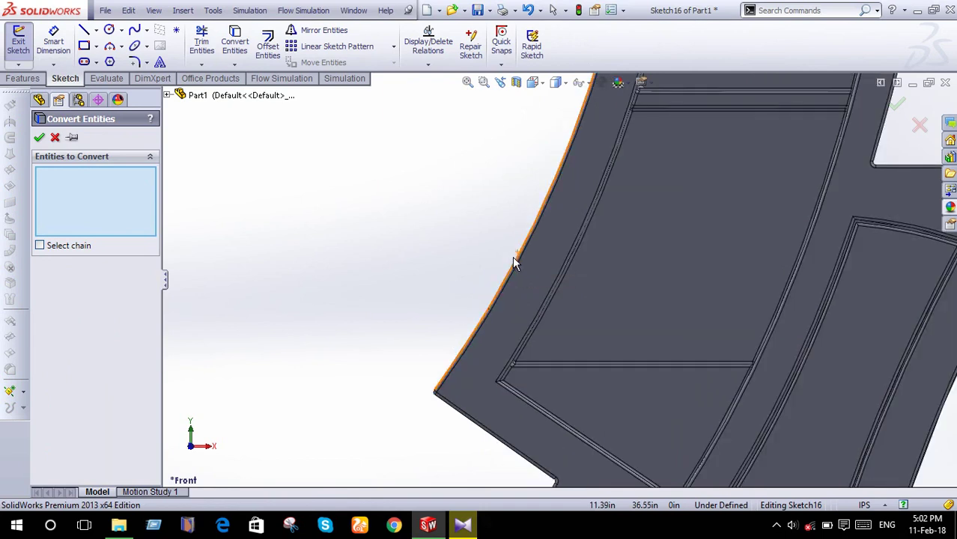
{"action": "left_click", "coordinate": [514, 260]}
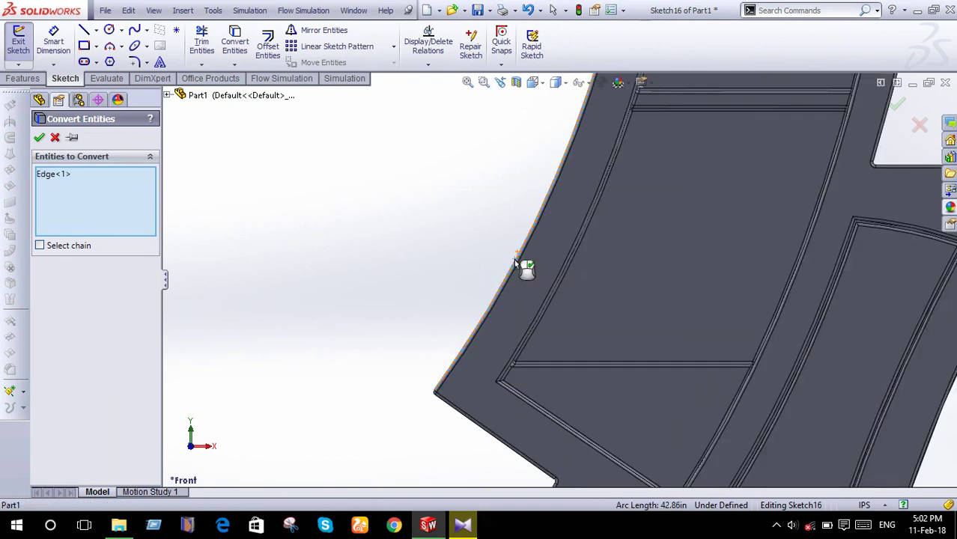
{"action": "left_click", "coordinate": [468, 424]}
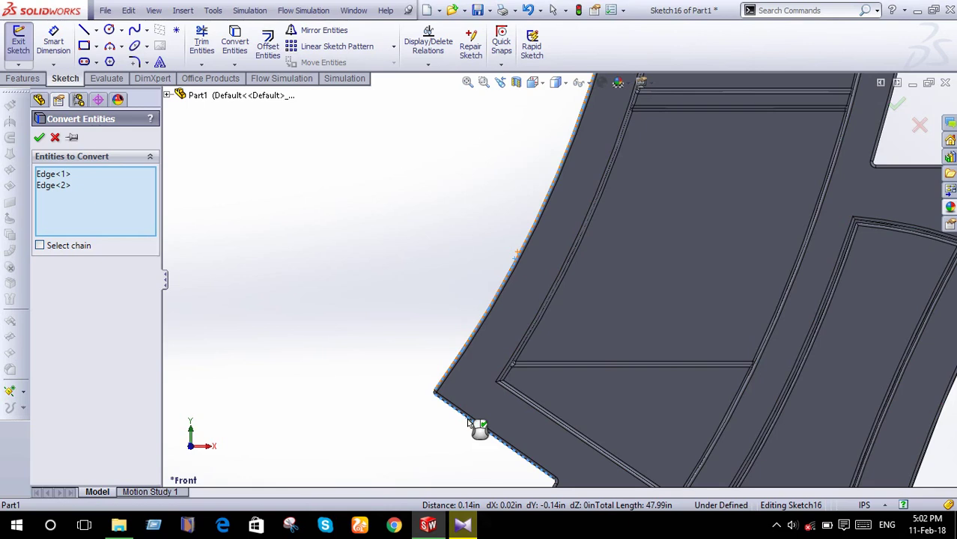
Convert the notch, curved inner and right edges, then accept all five into Sketch16.
{"action": "scroll", "coordinate": [467, 418], "scroll_direction": "up", "scroll_amount": 1}
{"action": "scroll", "coordinate": [589, 401], "scroll_direction": "down", "scroll_amount": 2}
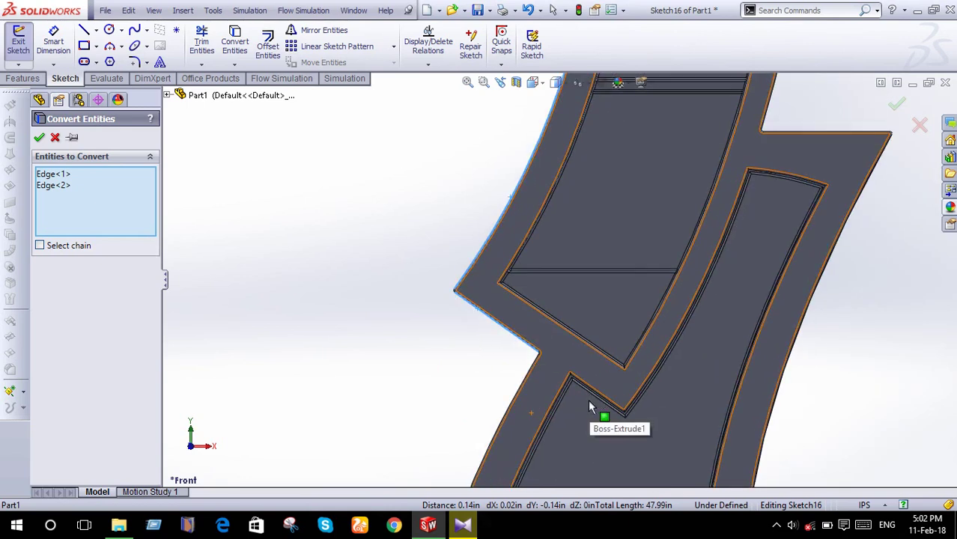
{"action": "scroll", "coordinate": [594, 398], "scroll_direction": "down", "scroll_amount": 1}
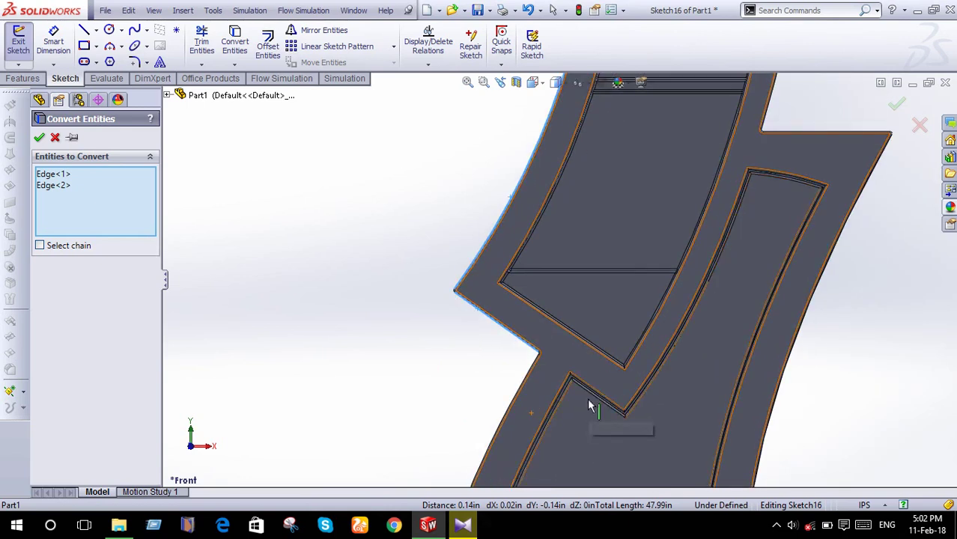
{"action": "scroll", "coordinate": [589, 396], "scroll_direction": "down", "scroll_amount": 1}
{"action": "left_click", "coordinate": [597, 358]}
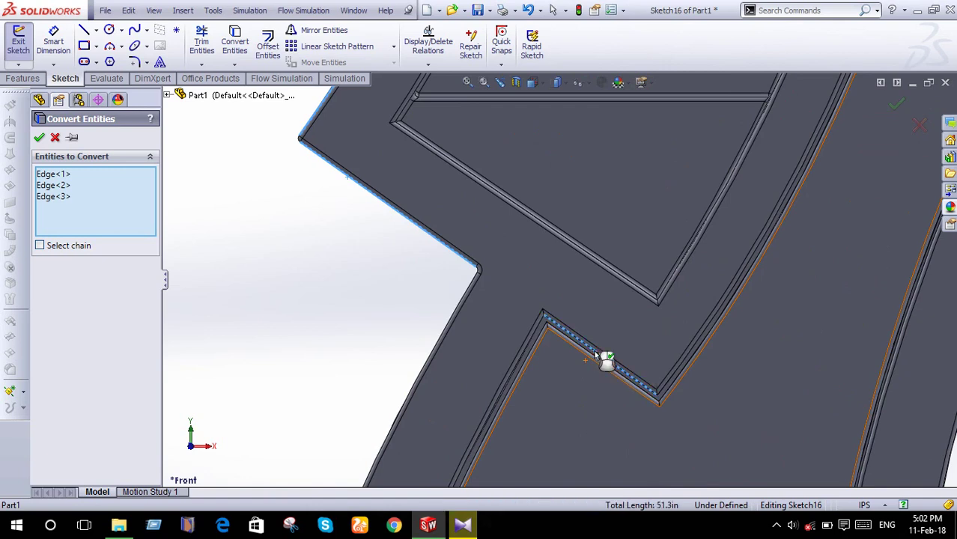
{"action": "left_click", "coordinate": [676, 380]}
{"action": "scroll", "coordinate": [676, 380], "scroll_direction": "up", "scroll_amount": 2}
{"action": "scroll", "coordinate": [676, 380], "scroll_direction": "up", "scroll_amount": 2}
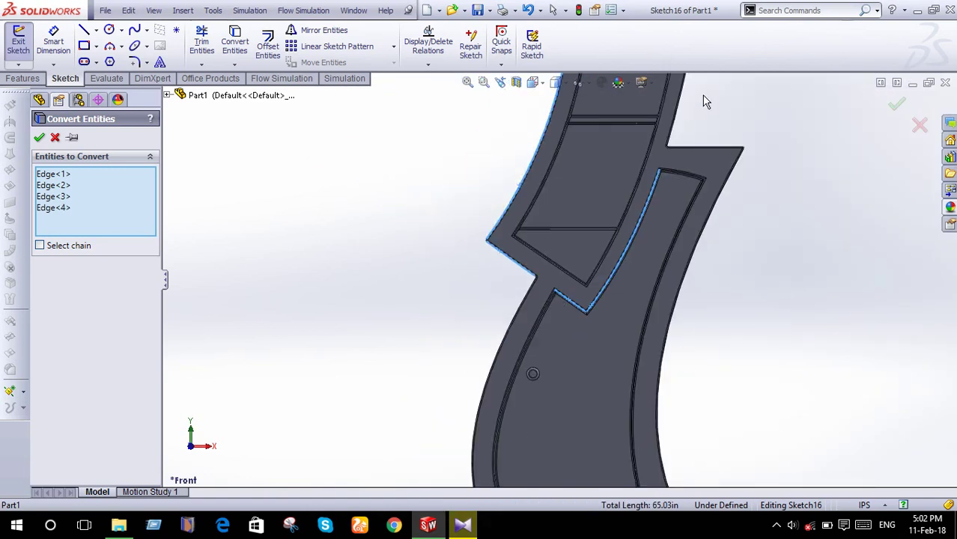
{"action": "scroll", "coordinate": [703, 103], "scroll_direction": "up", "scroll_amount": 1}
{"action": "scroll", "coordinate": [696, 109], "scroll_direction": "up", "scroll_amount": 2}
{"action": "scroll", "coordinate": [623, 154], "scroll_direction": "down", "scroll_amount": 4}
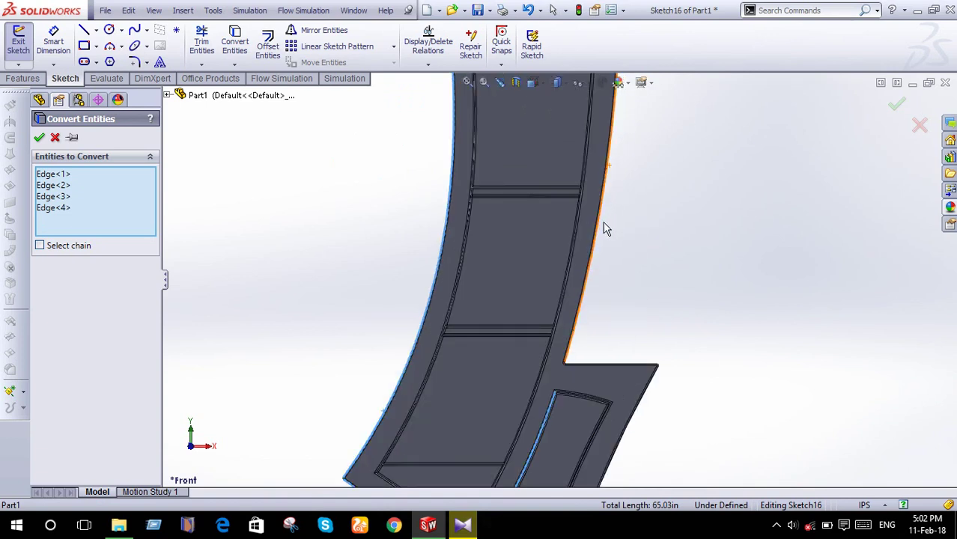
{"action": "scroll", "coordinate": [606, 229], "scroll_direction": "down", "scroll_amount": 3}
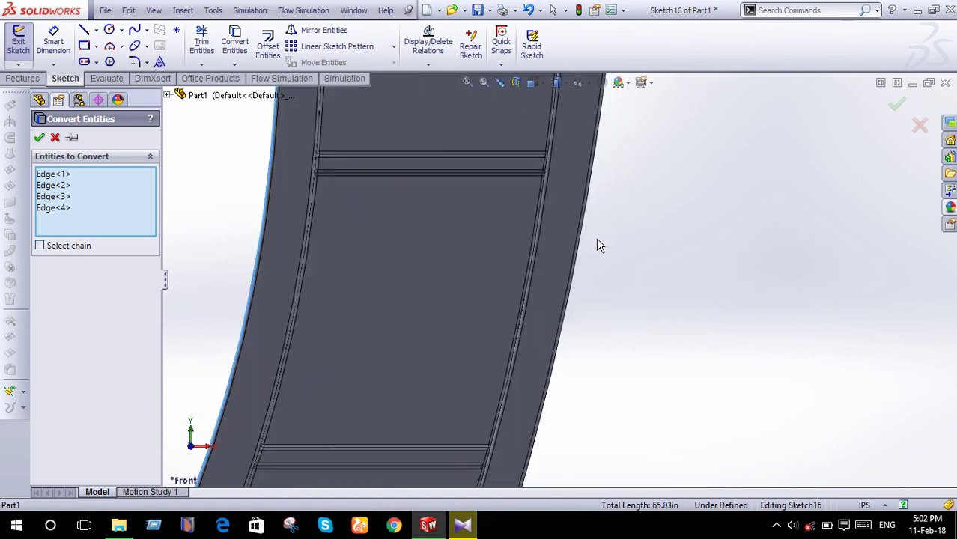
{"action": "left_click", "coordinate": [576, 274]}
{"action": "scroll", "coordinate": [588, 275], "scroll_direction": "up", "scroll_amount": 3}
{"action": "scroll", "coordinate": [591, 277], "scroll_direction": "up", "scroll_amount": 2}
{"action": "scroll", "coordinate": [580, 165], "scroll_direction": "down", "scroll_amount": 4}
{"action": "scroll", "coordinate": [569, 187], "scroll_direction": "down", "scroll_amount": 4}
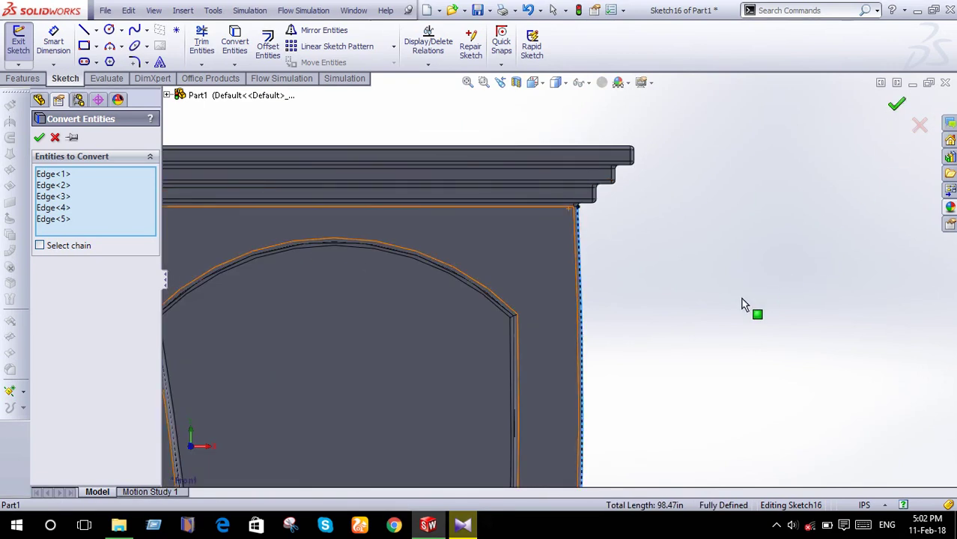
{"action": "key", "text": "Return"}
{"action": "scroll", "coordinate": [740, 296], "scroll_direction": "up", "scroll_amount": 5}
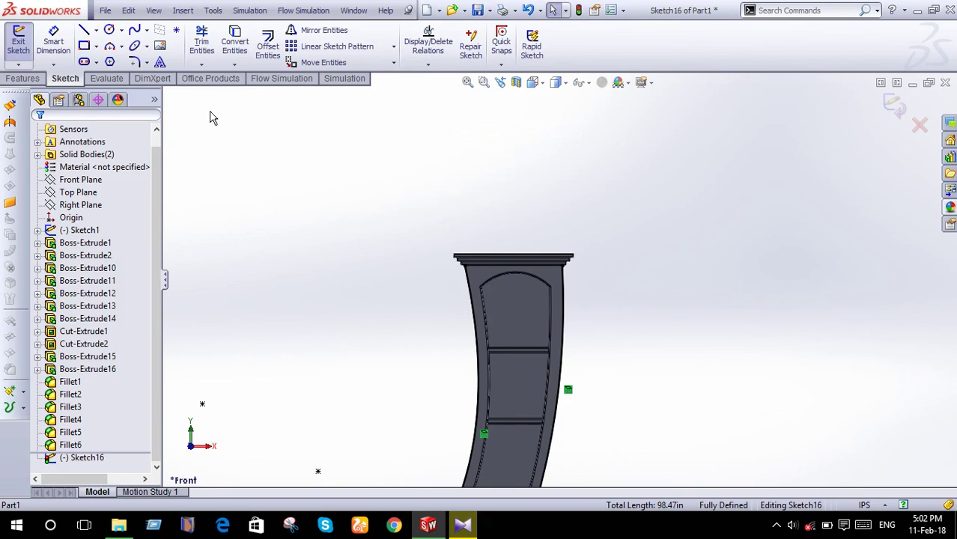
Draw a sketch line along the top edge under the cornice.
{"action": "key", "text": "l"}
{"action": "scroll", "coordinate": [487, 281], "scroll_direction": "down", "scroll_amount": 5}
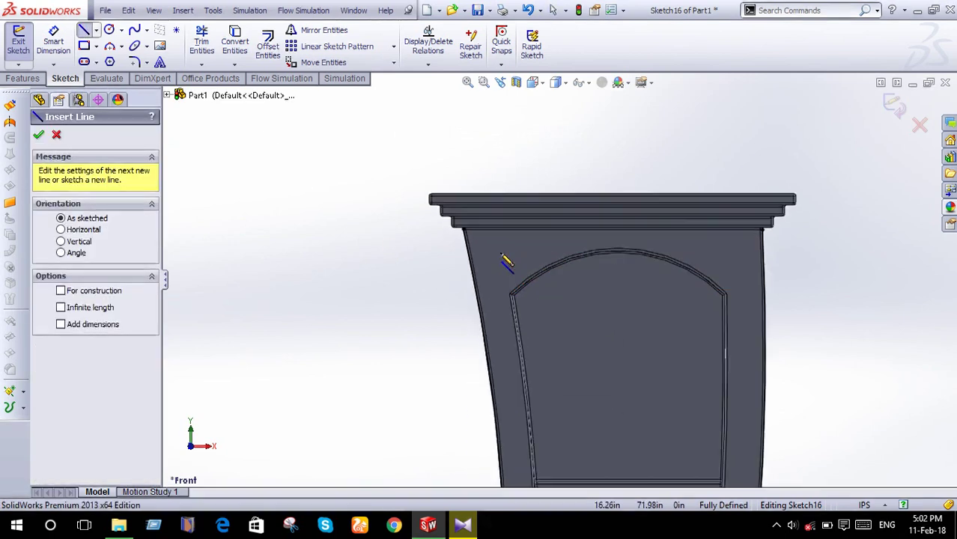
{"action": "scroll", "coordinate": [491, 245], "scroll_direction": "down", "scroll_amount": 2}
{"action": "left_click_drag", "start_coordinate": [452, 222], "coordinate": [885, 223]}
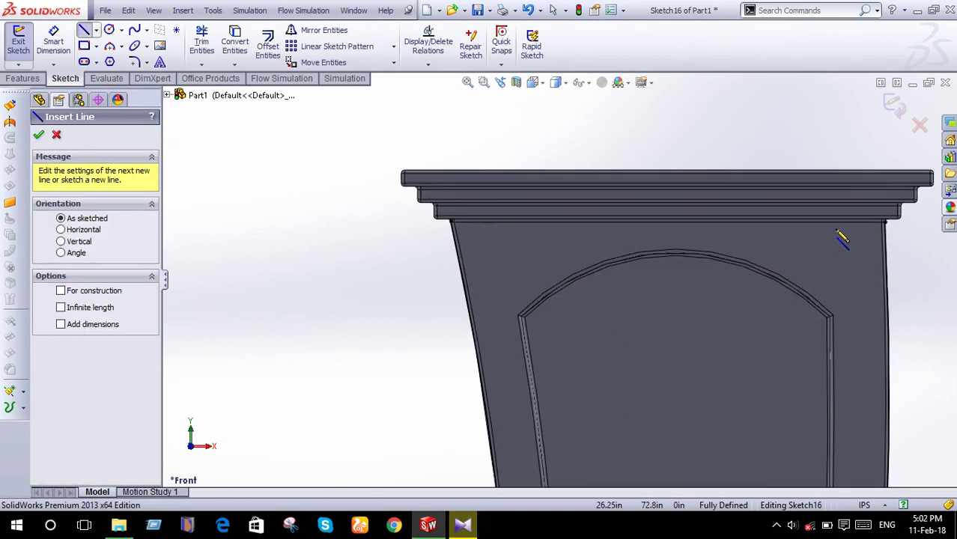
{"action": "right_click", "coordinate": [885, 222]}
{"action": "left_click", "coordinate": [853, 174]}
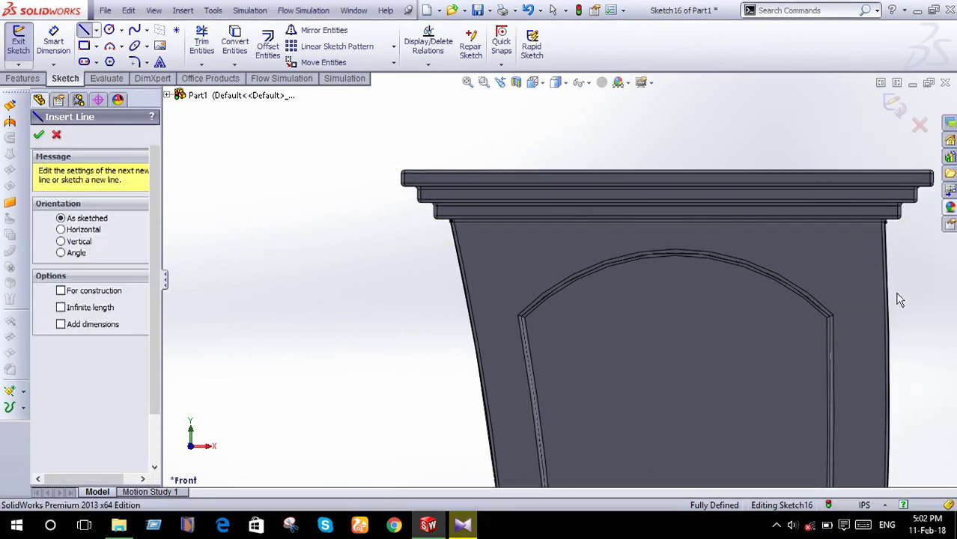
{"action": "key", "text": "Escape"}
{"action": "scroll", "coordinate": [865, 352], "scroll_direction": "up", "scroll_amount": 4}
{"action": "scroll", "coordinate": [865, 351], "scroll_direction": "up", "scroll_amount": 3}
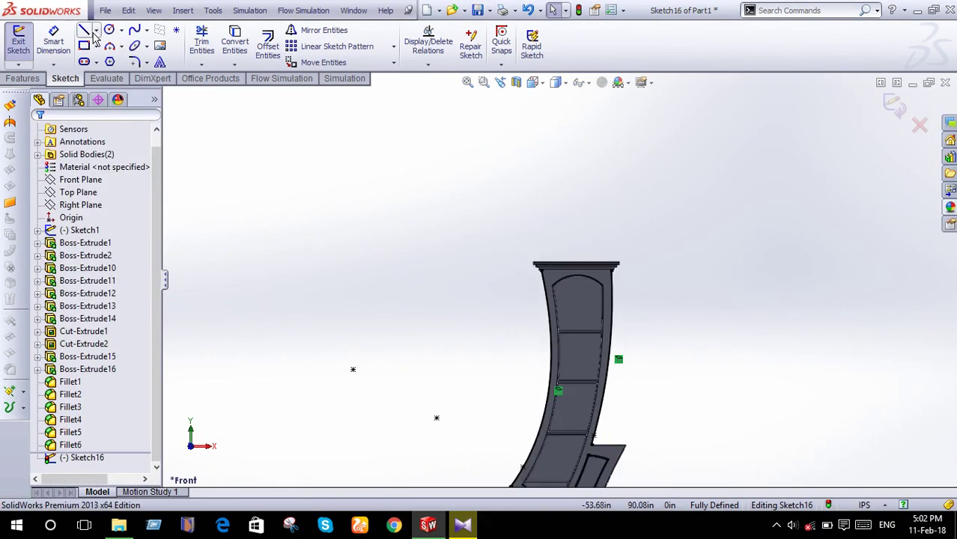
Draw a short connecting line at the notch corner between the two tiers.
{"action": "middle_click_drag", "start_coordinate": [578, 456], "coordinate": [588, 278], "text": "ctrl"}
{"action": "scroll", "coordinate": [590, 273], "scroll_direction": "down", "scroll_amount": 2}
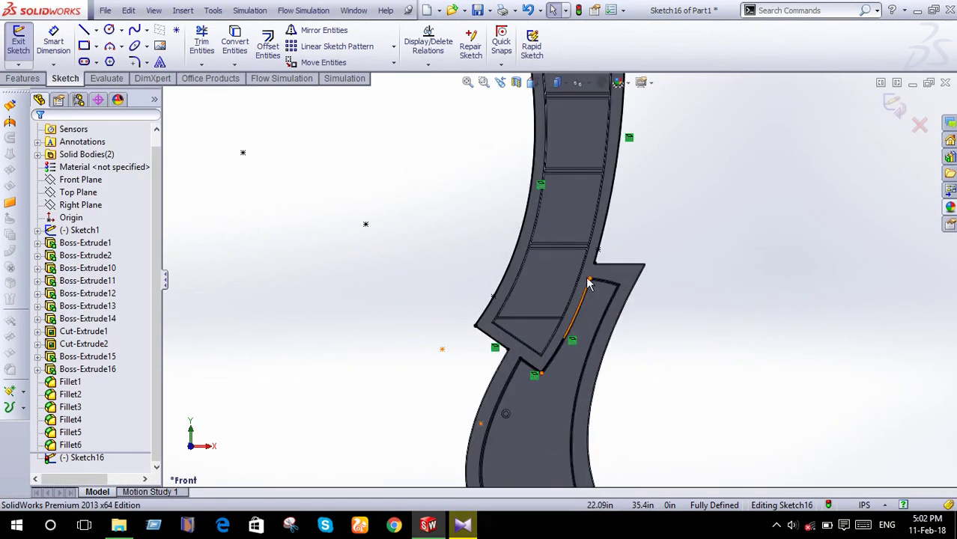
{"action": "scroll", "coordinate": [592, 268], "scroll_direction": "down", "scroll_amount": 2}
{"action": "scroll", "coordinate": [591, 268], "scroll_direction": "down", "scroll_amount": 2}
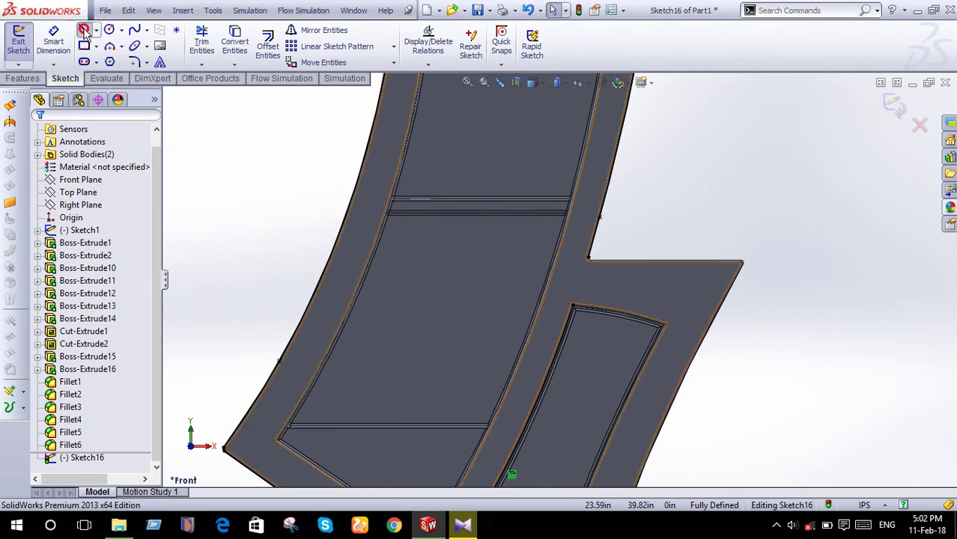
{"action": "key", "text": "l"}
{"action": "left_click", "coordinate": [588, 259]}
{"action": "left_click", "coordinate": [573, 306]}
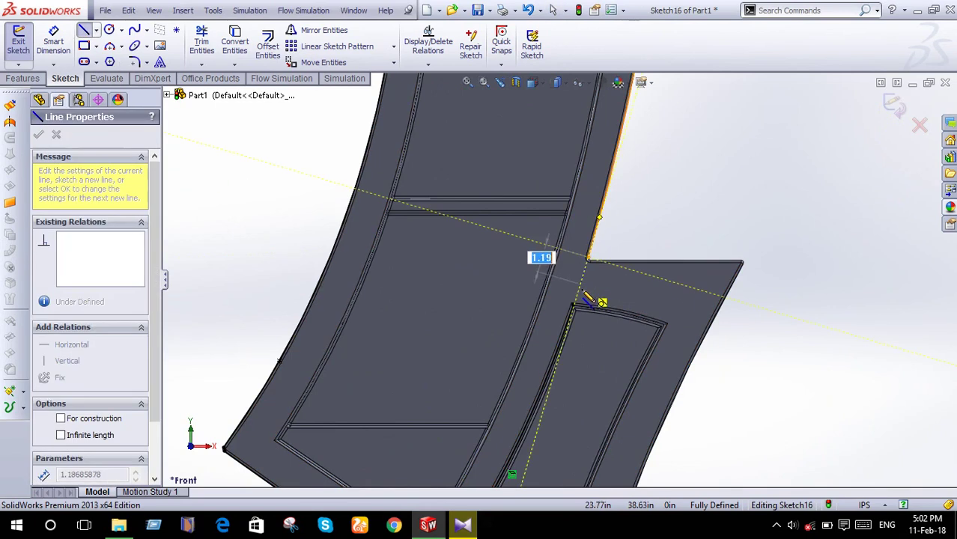
{"action": "right_click", "coordinate": [574, 306]}
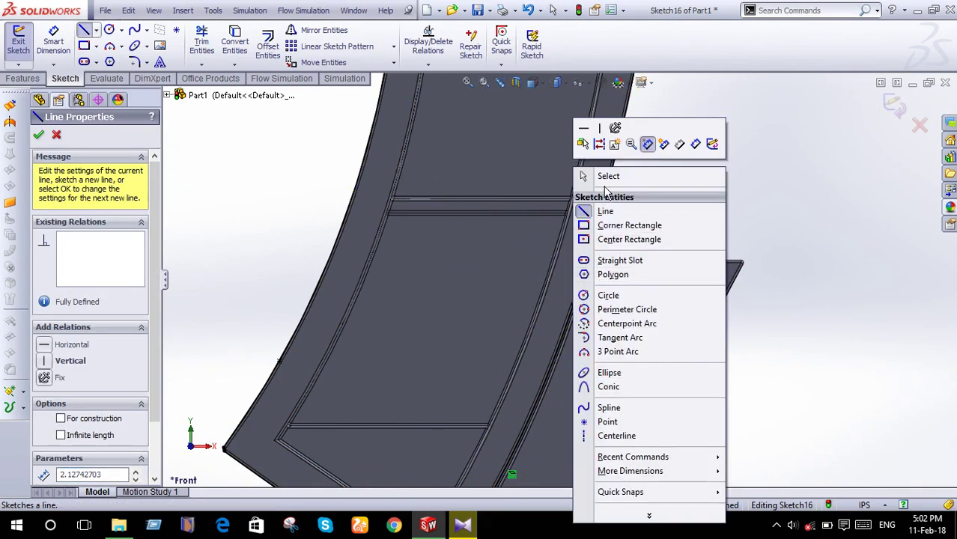
{"action": "left_click", "coordinate": [603, 174]}
Draw a line from the notch's left corner along its lower edge.
{"action": "middle_click_drag", "start_coordinate": [613, 290], "coordinate": [763, 117], "text": "ctrl"}
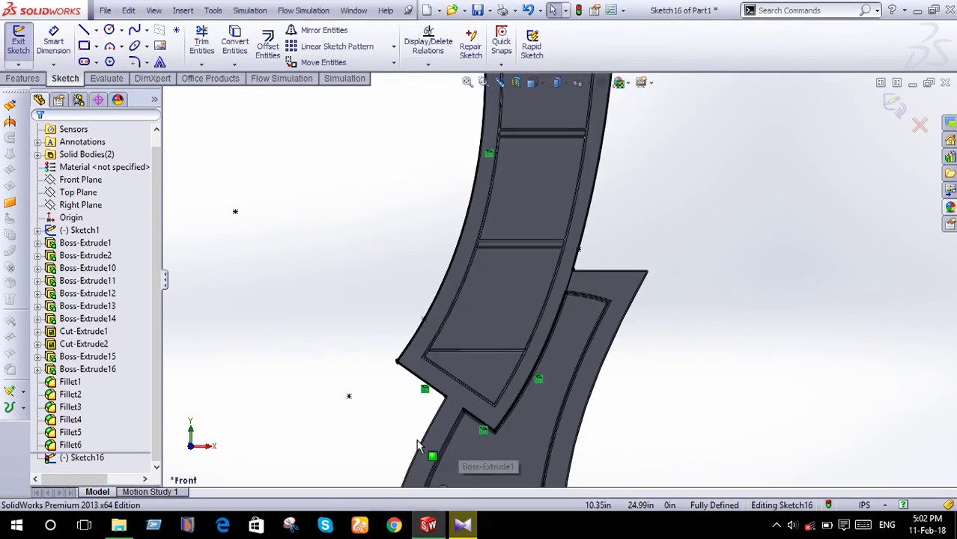
{"action": "key", "text": "l"}
{"action": "scroll", "coordinate": [459, 263], "scroll_direction": "down", "scroll_amount": 2}
{"action": "scroll", "coordinate": [454, 260], "scroll_direction": "down", "scroll_amount": 1}
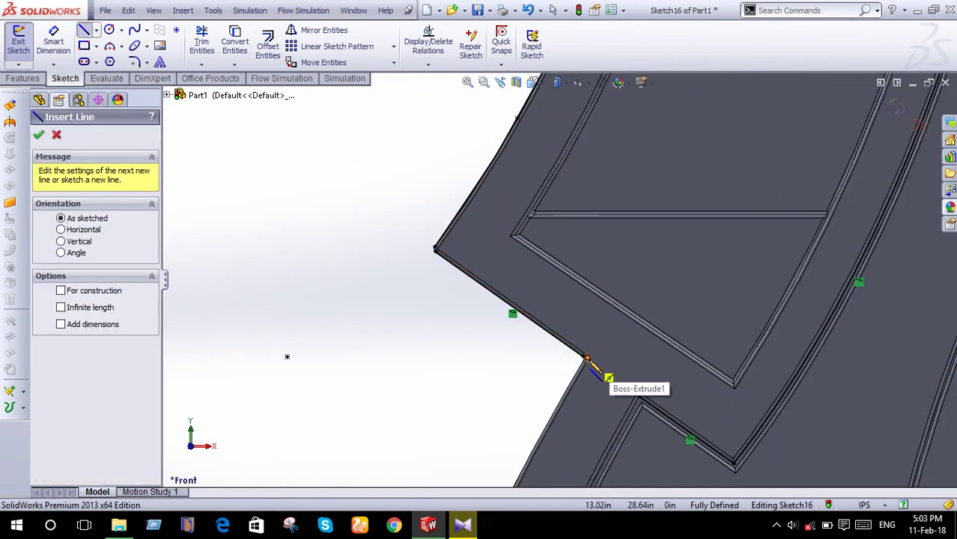
{"action": "left_click", "coordinate": [583, 357]}
{"action": "left_click", "coordinate": [640, 396]}
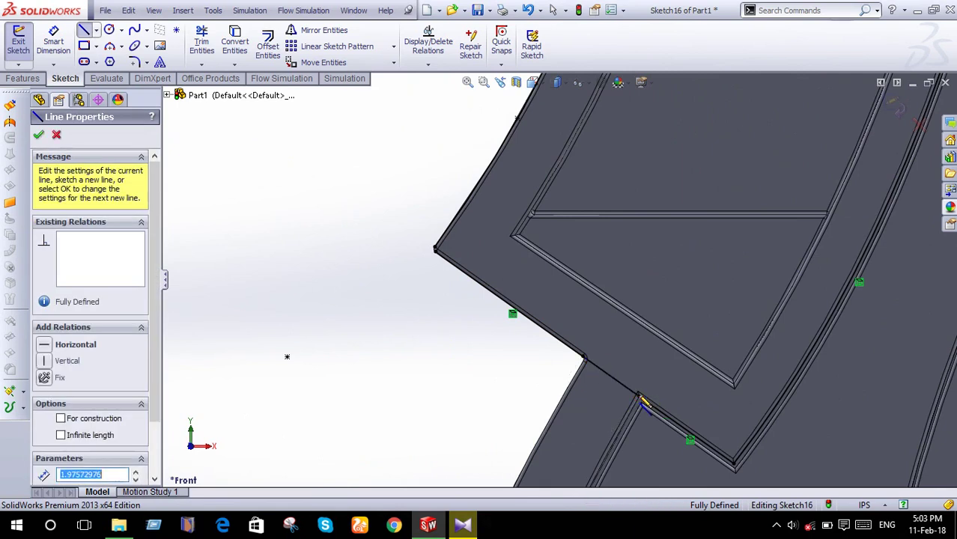
{"action": "right_click", "coordinate": [642, 396]}
{"action": "left_click", "coordinate": [669, 176]}
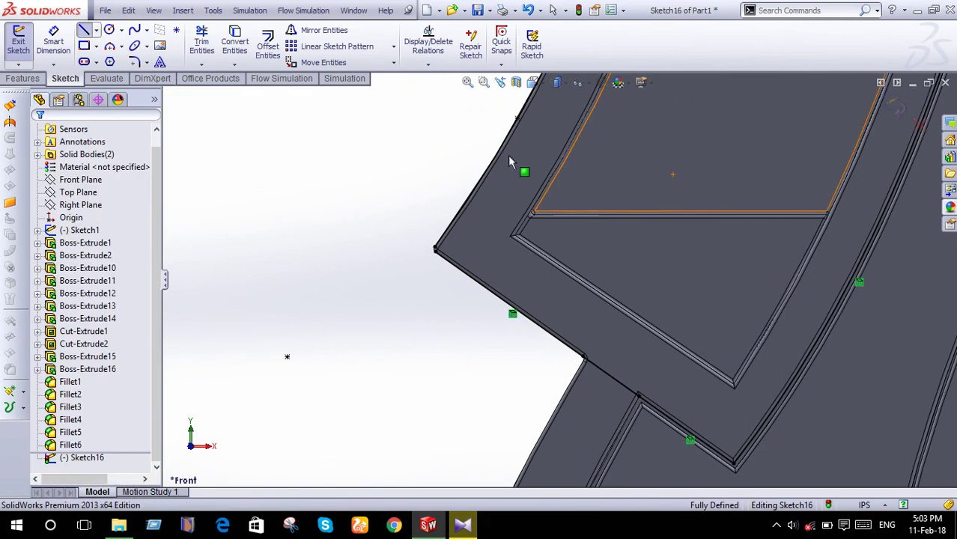
{"action": "left_click", "coordinate": [32, 79]}
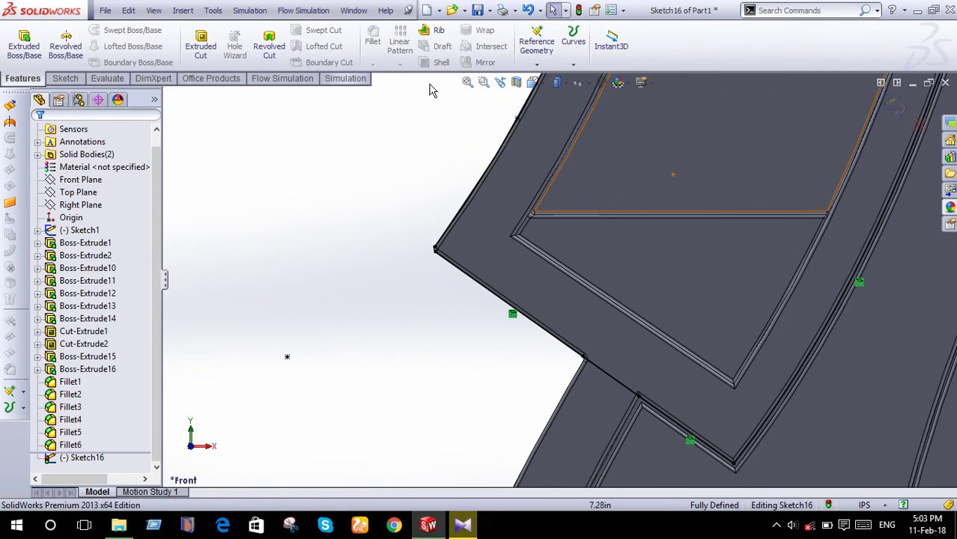
Create Split Line1 on the upper shelf's angled front face and select the new frame-band face.
{"action": "left_click", "coordinate": [573, 45]}
{"action": "left_click", "coordinate": [600, 78]}
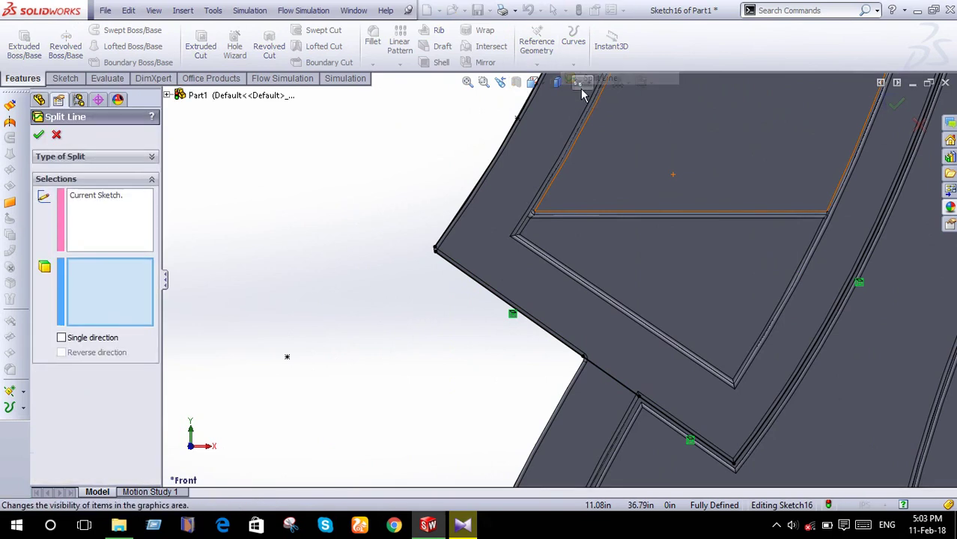
{"action": "left_click", "coordinate": [547, 153]}
{"action": "left_click", "coordinate": [39, 138]}
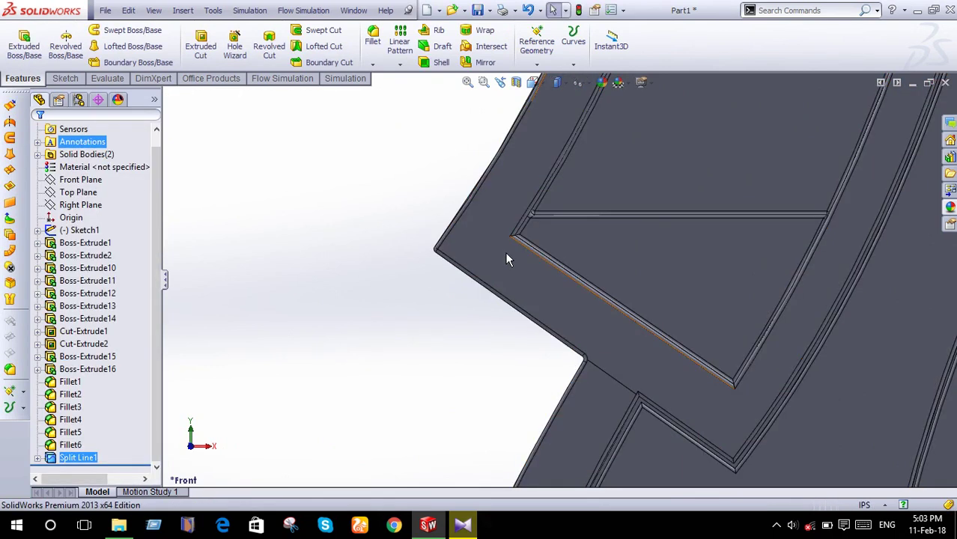
{"action": "left_click", "coordinate": [507, 259]}
{"action": "scroll", "coordinate": [507, 259], "scroll_direction": "up", "scroll_amount": 3}
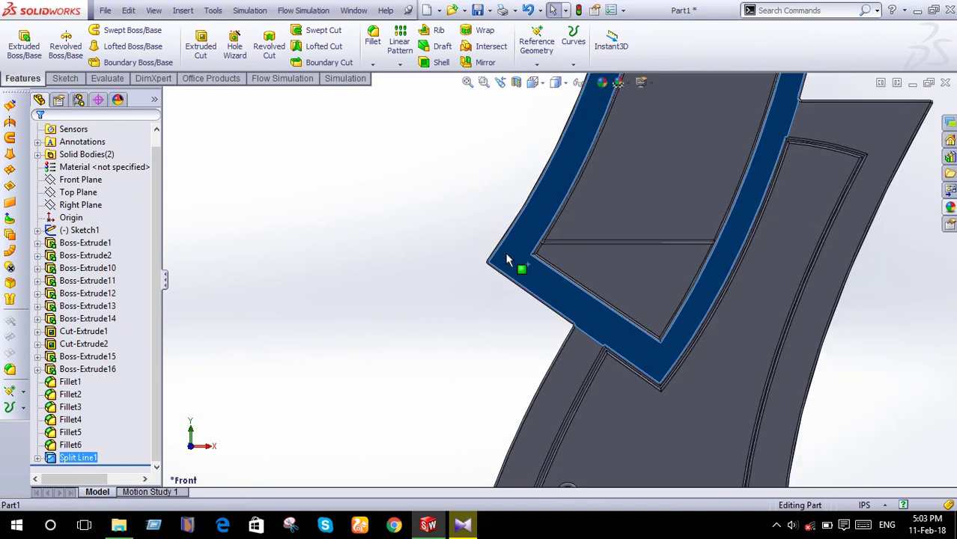
{"action": "right_click", "coordinate": [506, 259]}
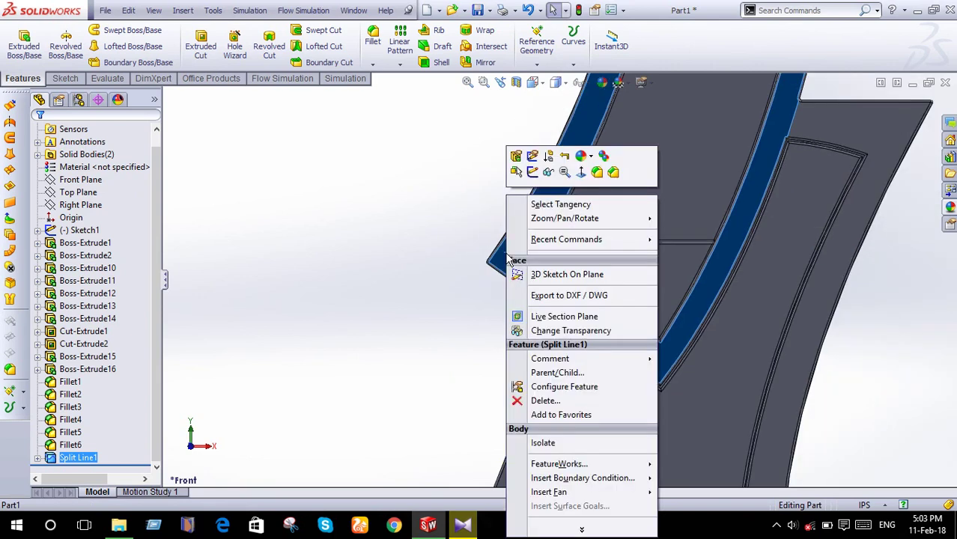
Give the split-off front frame band a maroon face colour of RGB 90, 0, 30.
{"action": "left_click", "coordinate": [581, 155]}
{"action": "left_click", "coordinate": [602, 196]}
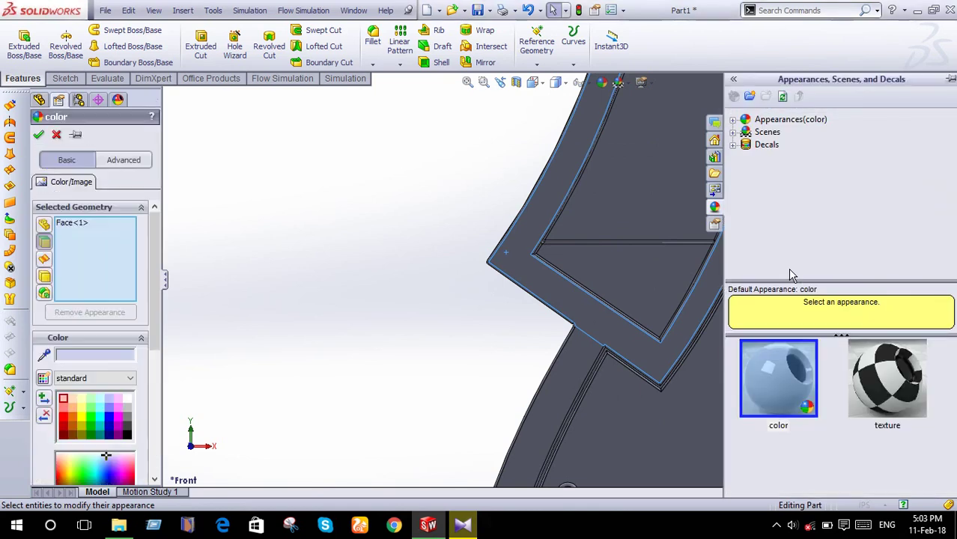
{"action": "scroll", "coordinate": [129, 466], "scroll_direction": "down", "scroll_amount": 5}
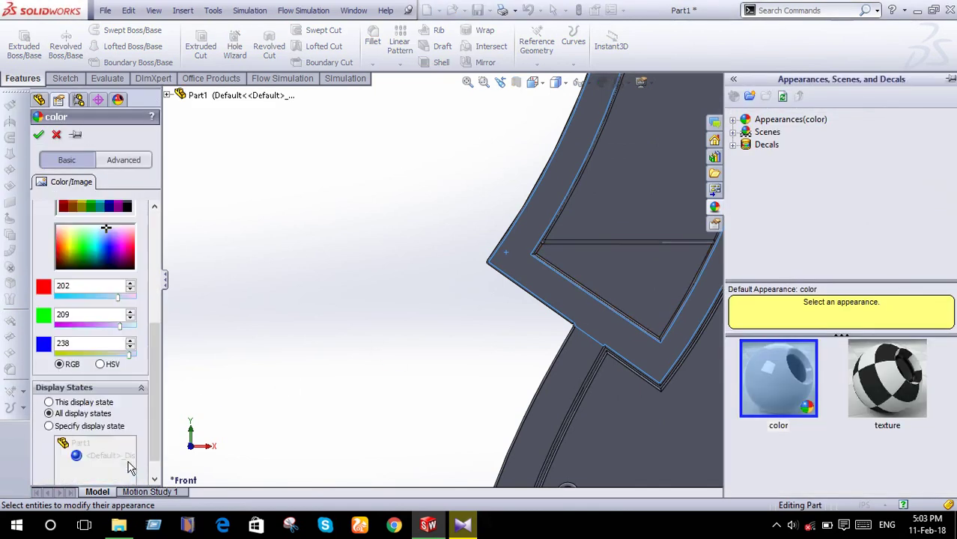
{"action": "left_click", "coordinate": [110, 268]}
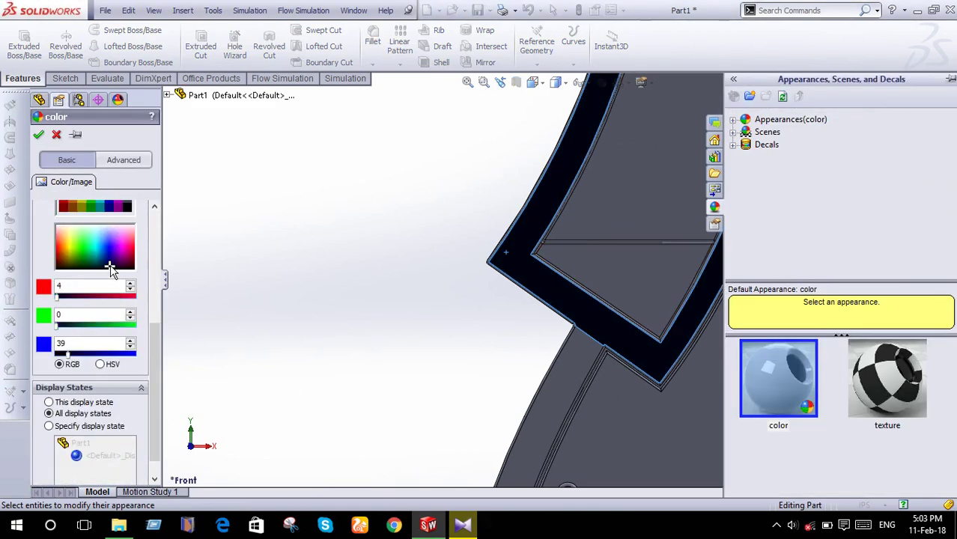
{"action": "left_click", "coordinate": [118, 262]}
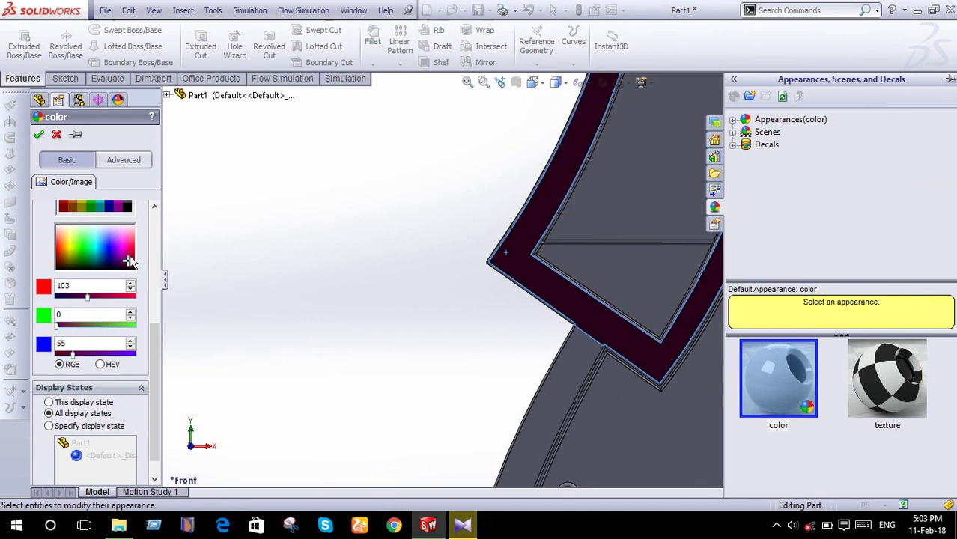
{"action": "left_click", "coordinate": [131, 256]}
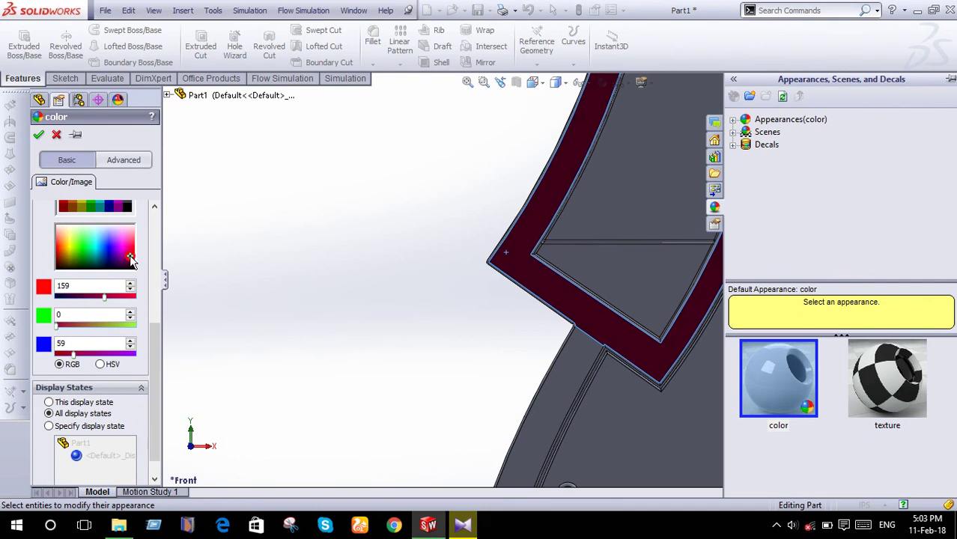
{"action": "left_click", "coordinate": [124, 265]}
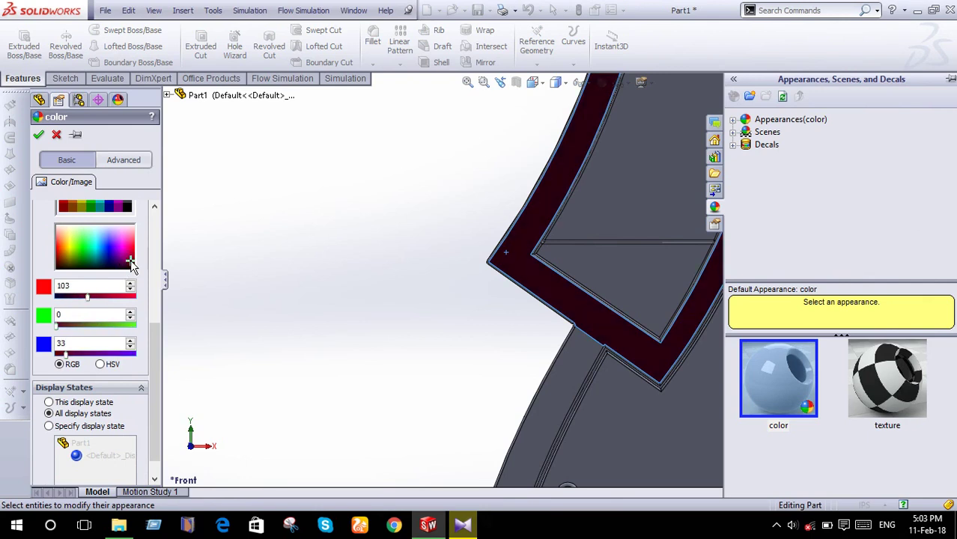
{"action": "left_click", "coordinate": [130, 261]}
{"action": "middle_click_drag", "start_coordinate": [287, 284], "coordinate": [344, 287]}
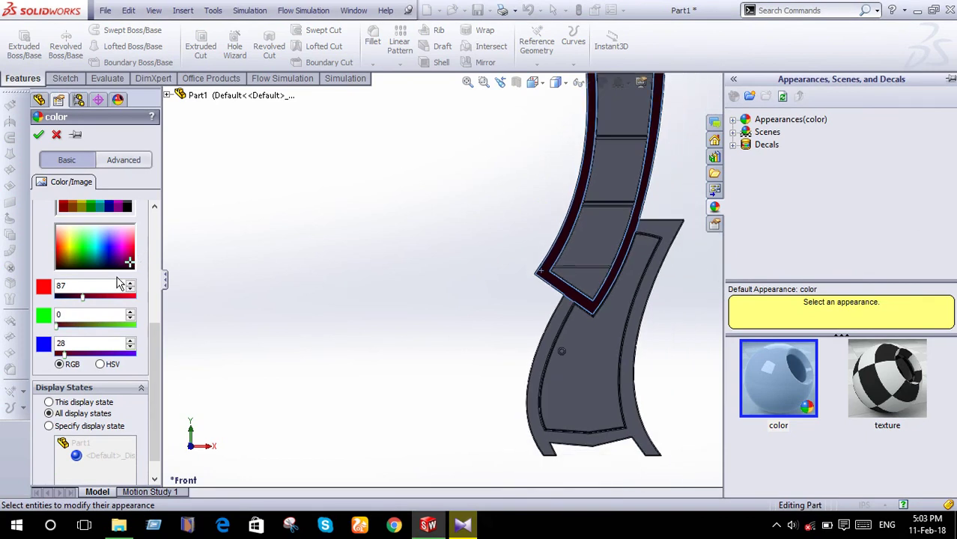
{"action": "double_click", "coordinate": [79, 288]}
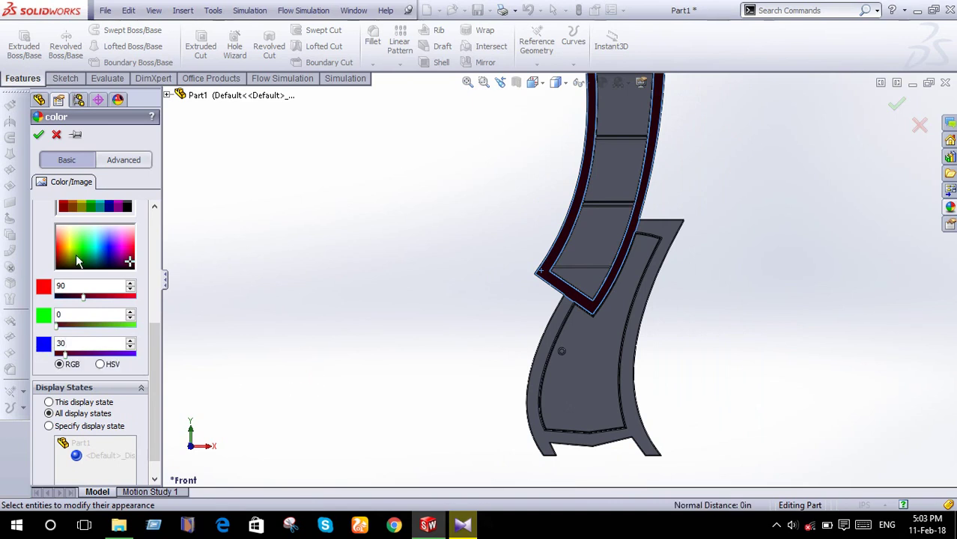
{"action": "left_click", "coordinate": [39, 136]}
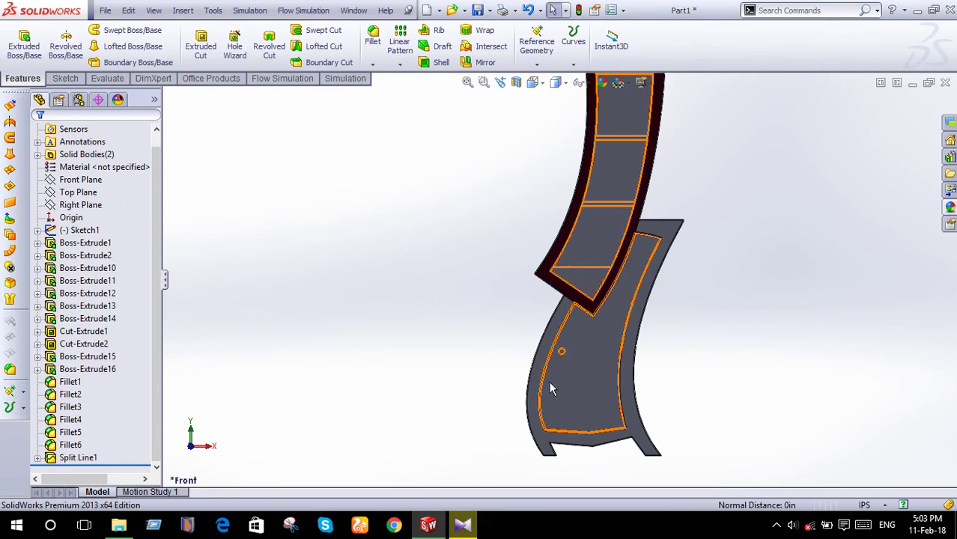
Colour the upper bookshelf's back panels maroon (RGB 90, 0, 30).
{"action": "right_click", "coordinate": [589, 252]}
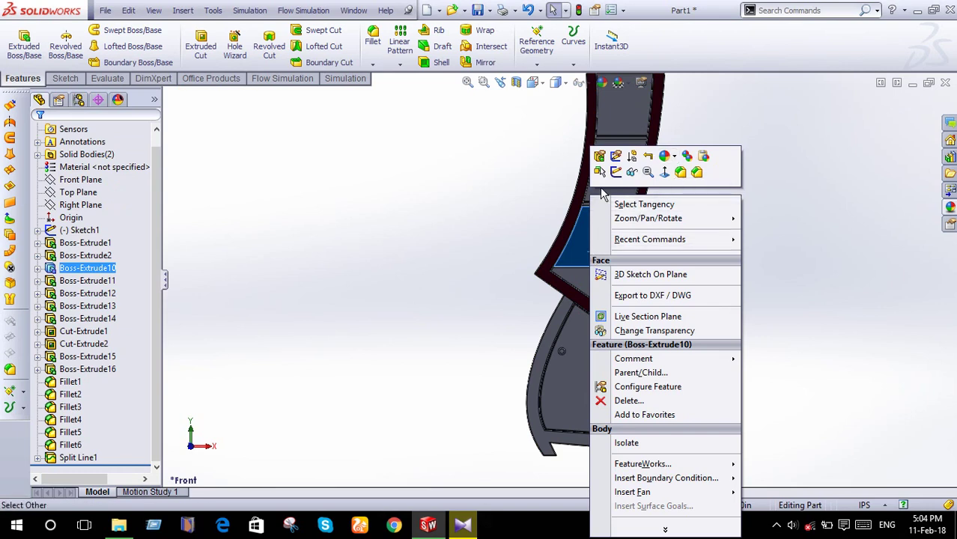
{"action": "left_click", "coordinate": [666, 157]}
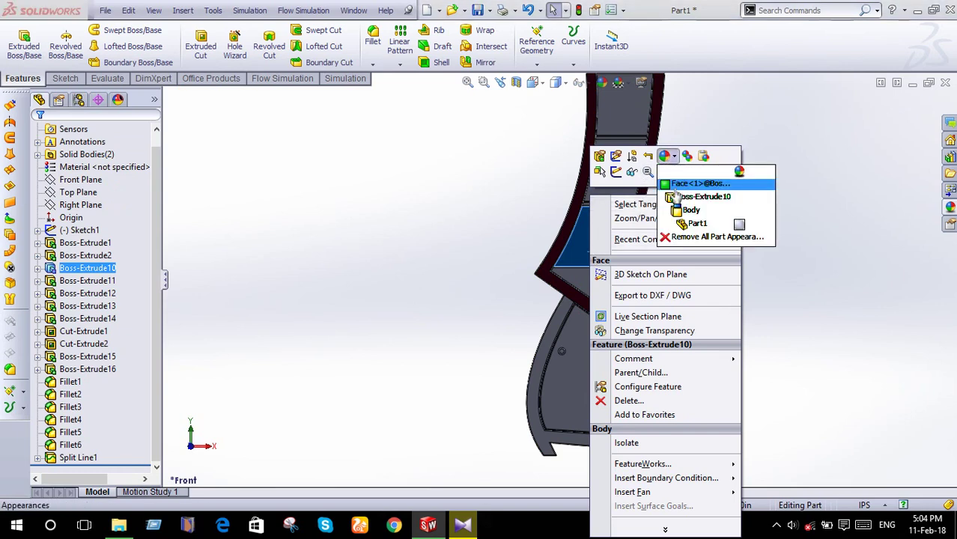
{"action": "left_click", "coordinate": [674, 187]}
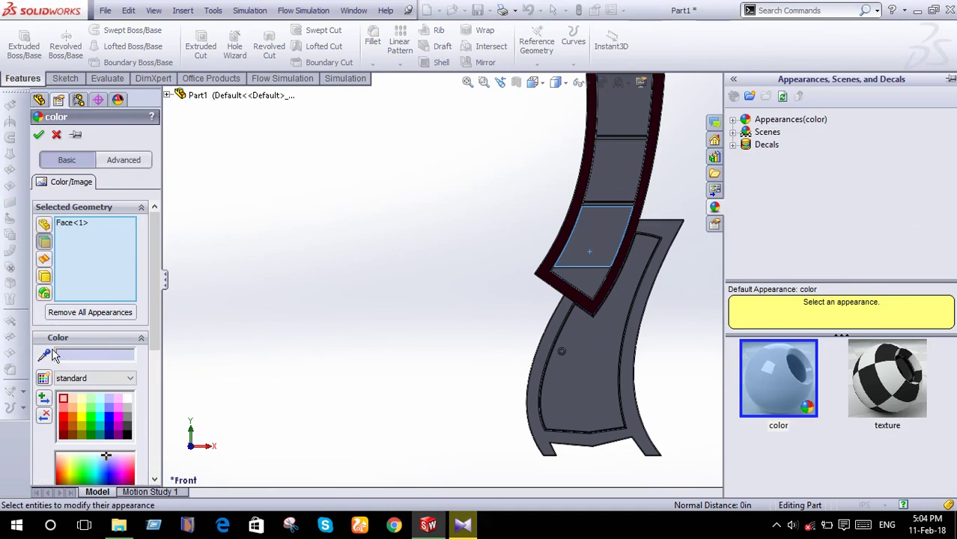
{"action": "scroll", "coordinate": [122, 457], "scroll_direction": "down", "scroll_amount": 3}
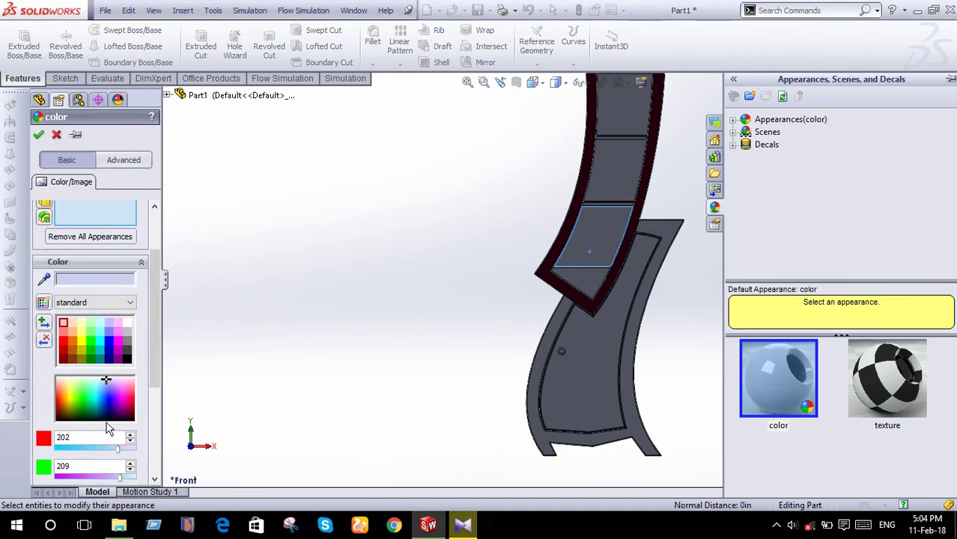
{"action": "left_click", "coordinate": [114, 418]}
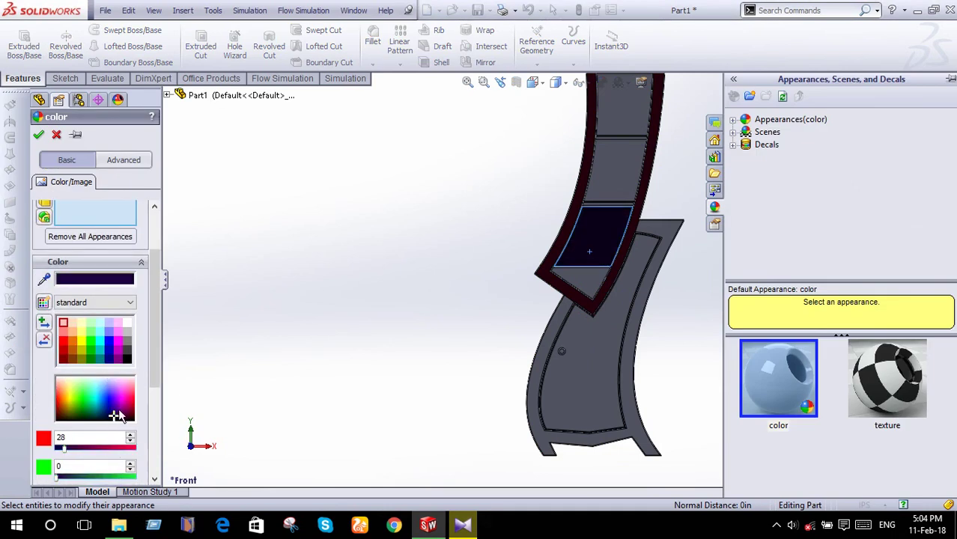
{"action": "left_click", "coordinate": [124, 413]}
{"action": "scroll", "coordinate": [104, 436], "scroll_direction": "down", "scroll_amount": 5}
{"action": "left_click_drag", "start_coordinate": [84, 289], "coordinate": [27, 283]}
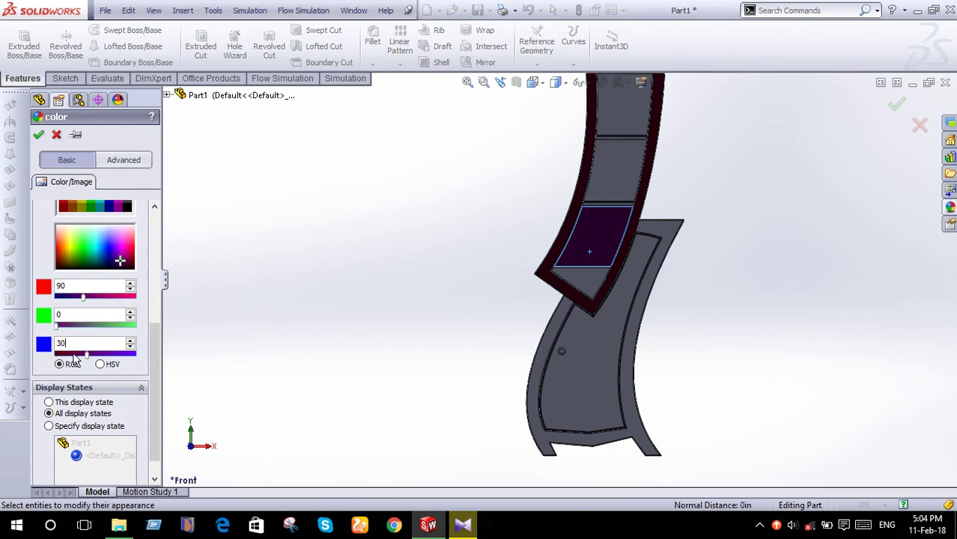
{"action": "left_click", "coordinate": [579, 282]}
{"action": "left_click", "coordinate": [622, 172]}
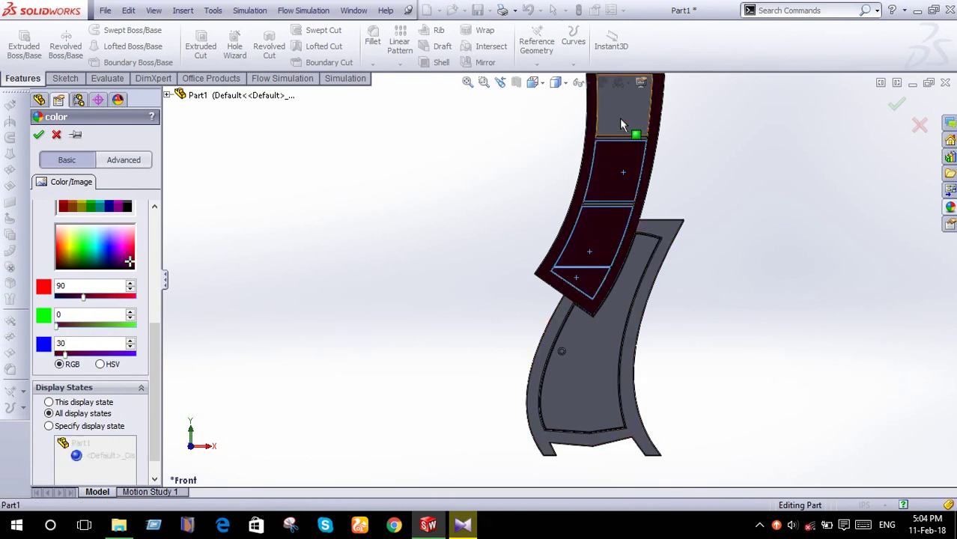
{"action": "left_click", "coordinate": [620, 121]}
{"action": "mouse_move", "coordinate": [620, 121]}
{"action": "middle_mouse_down"}
{"action": "mouse_move", "coordinate": [674, 197]}
{"action": "mouse_move", "coordinate": [687, 226]}
{"action": "mouse_move", "coordinate": [679, 238]}
{"action": "middle_mouse_up"}
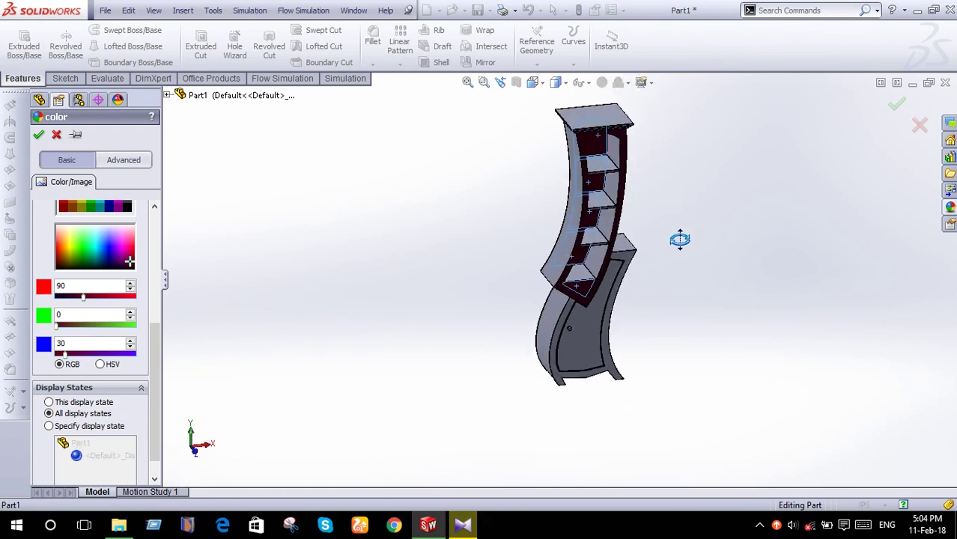
{"action": "left_click", "coordinate": [897, 106]}
Start another maroon face colour edit and add two inner side faces.
{"action": "mouse_move", "coordinate": [741, 226]}
{"action": "middle_mouse_down"}
{"action": "mouse_move", "coordinate": [733, 193]}
{"action": "mouse_move", "coordinate": [714, 194]}
{"action": "middle_mouse_up"}
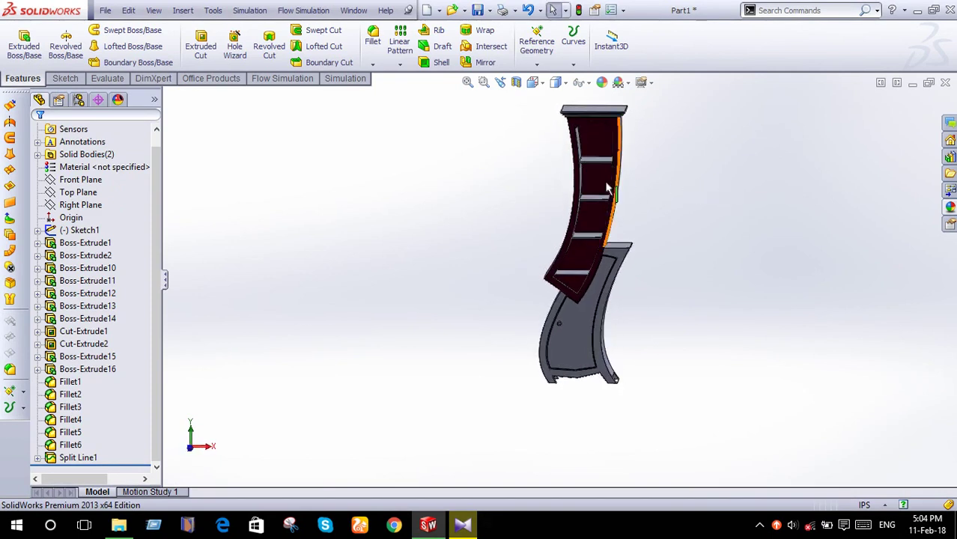
{"action": "right_click", "coordinate": [597, 179]}
{"action": "left_click", "coordinate": [674, 142]}
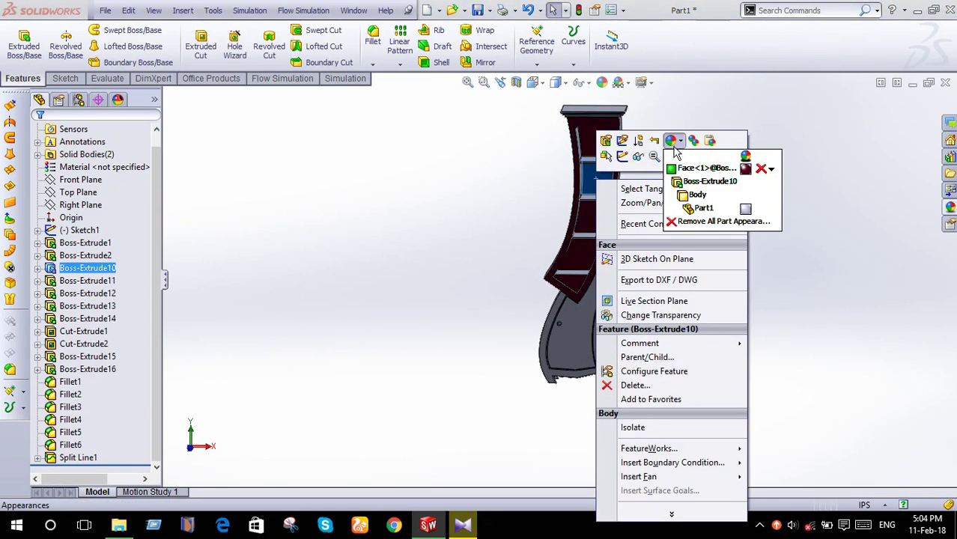
{"action": "key", "text": "Escape"}
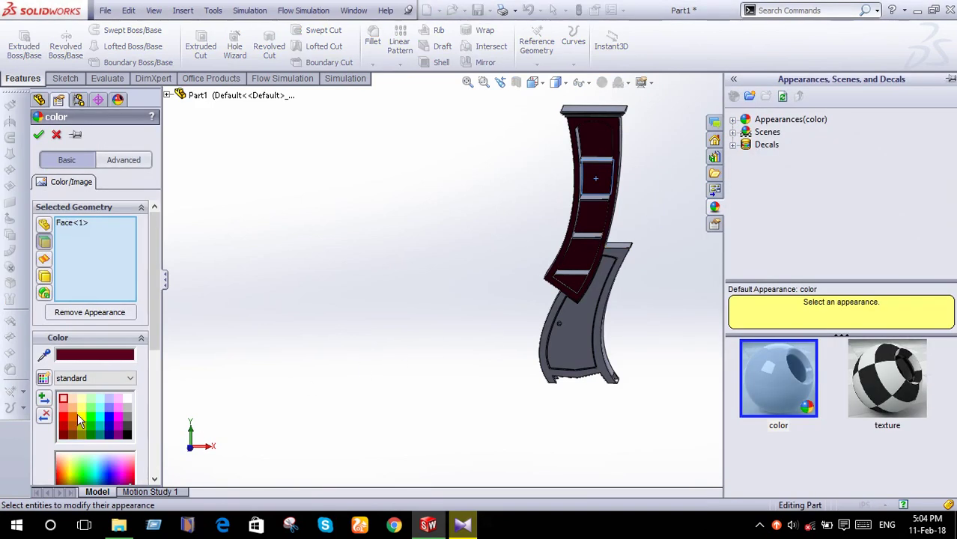
{"action": "left_click", "coordinate": [86, 359]}
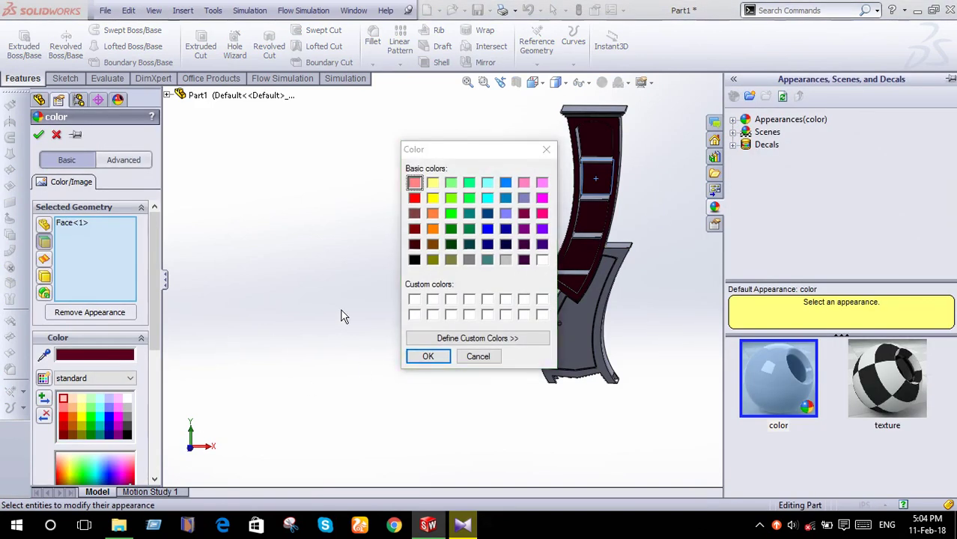
{"action": "left_click", "coordinate": [545, 150]}
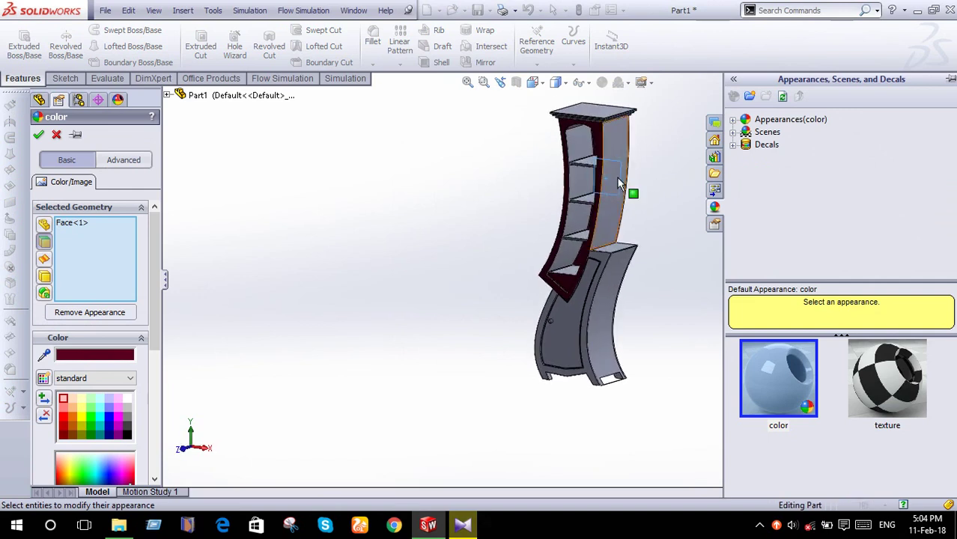
{"action": "left_click", "coordinate": [648, 188]}
{"action": "middle_click_drag", "start_coordinate": [648, 188], "coordinate": [797, 209]}
{"action": "left_click", "coordinate": [578, 194]}
{"action": "mouse_move", "coordinate": [705, 203]}
{"action": "middle_mouse_down"}
{"action": "mouse_move", "coordinate": [579, 205]}
{"action": "mouse_move", "coordinate": [588, 223]}
{"action": "middle_mouse_up"}
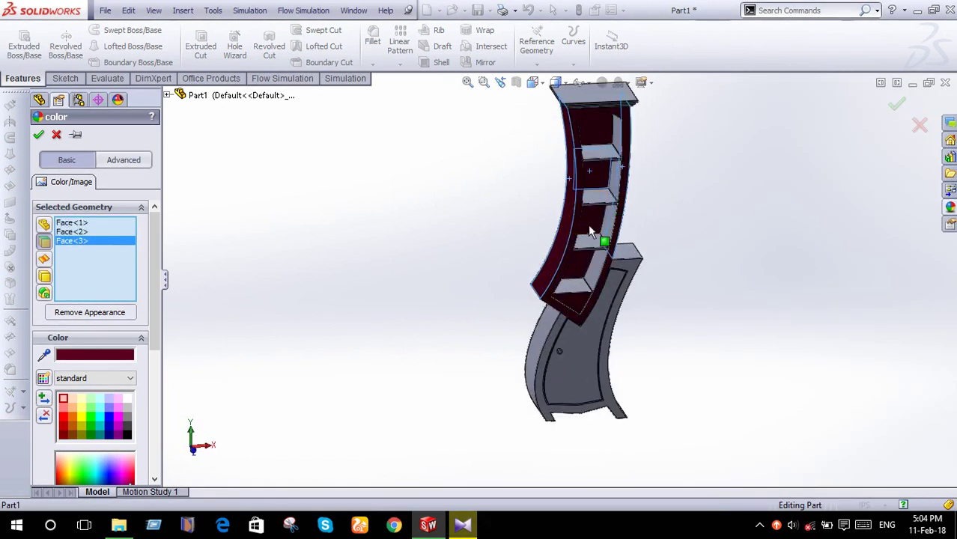
{"action": "scroll", "coordinate": [613, 212], "scroll_direction": "down", "scroll_amount": 3}
{"action": "scroll", "coordinate": [619, 212], "scroll_direction": "down", "scroll_amount": 3}
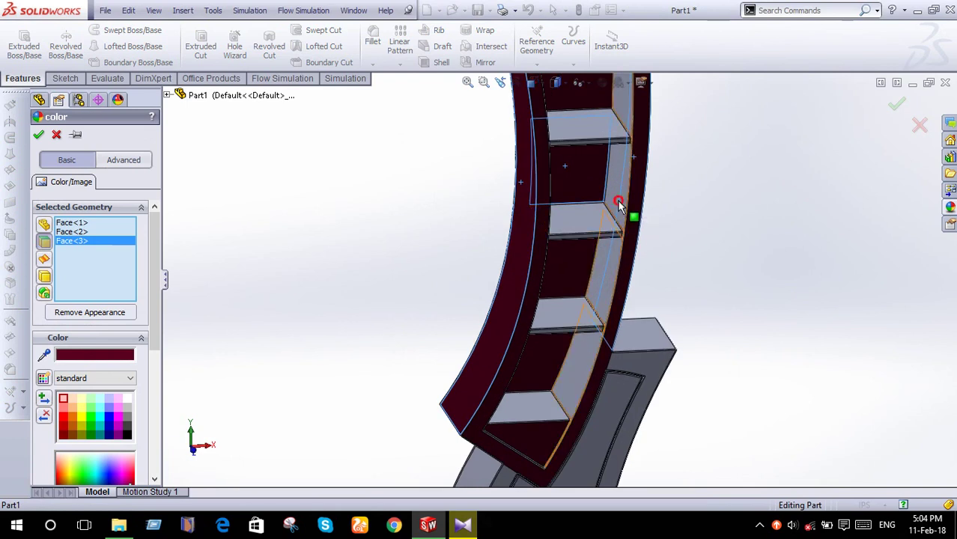
Add the narrow side, inner curved and four shelf faces, then apply the maroon colour.
{"action": "left_click", "coordinate": [619, 146]}
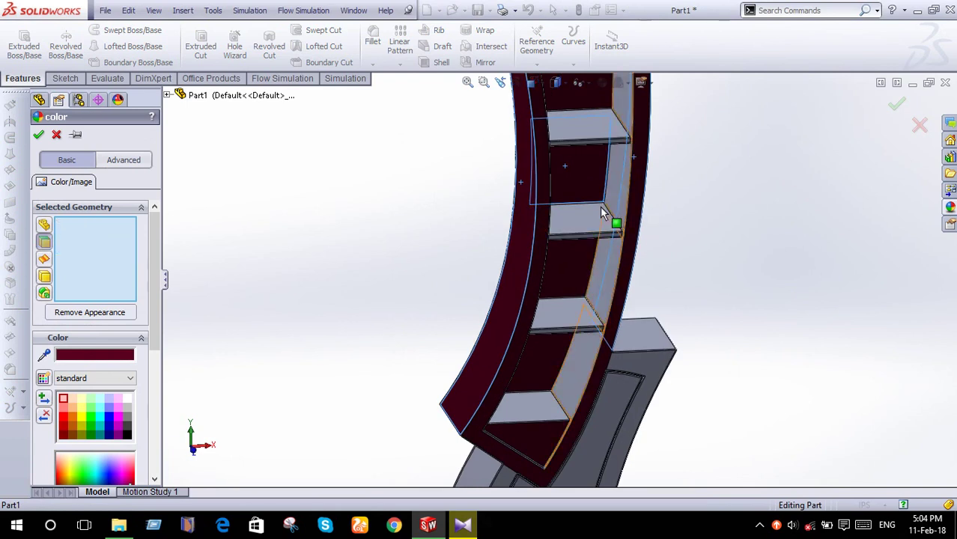
{"action": "mouse_move", "coordinate": [626, 193]}
{"action": "middle_mouse_down"}
{"action": "mouse_move", "coordinate": [574, 200]}
{"action": "mouse_move", "coordinate": [539, 181]}
{"action": "middle_mouse_up"}
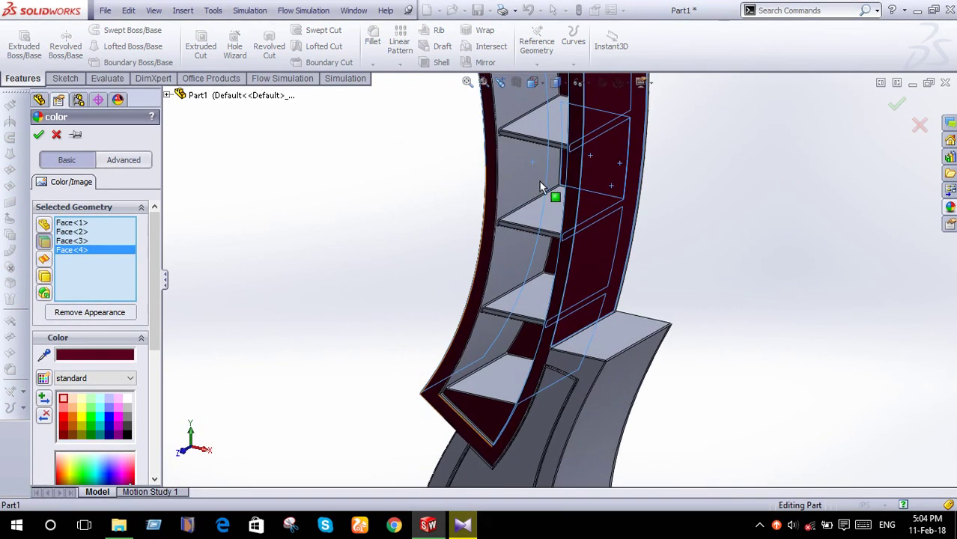
{"action": "left_click", "coordinate": [533, 193]}
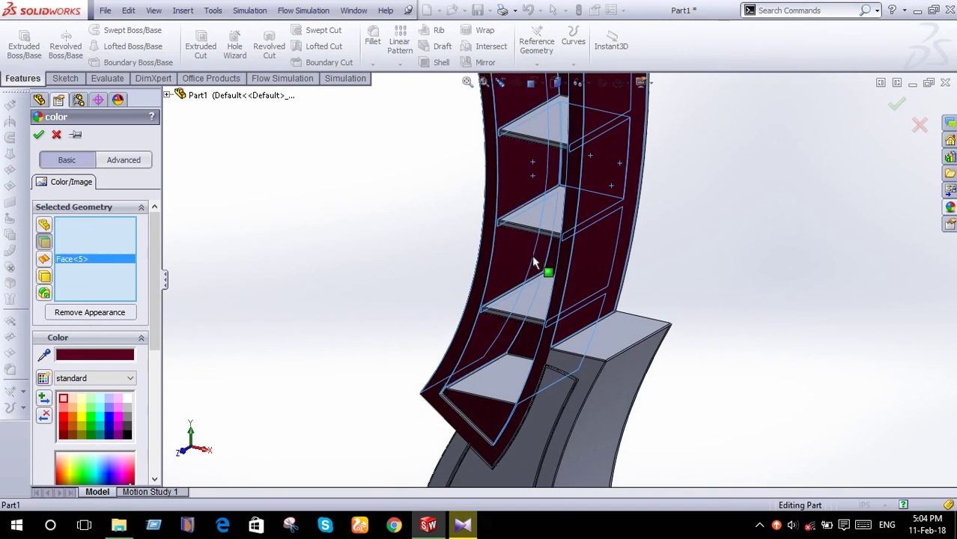
{"action": "left_click", "coordinate": [500, 381]}
{"action": "middle_click_drag", "start_coordinate": [500, 381], "coordinate": [531, 350]}
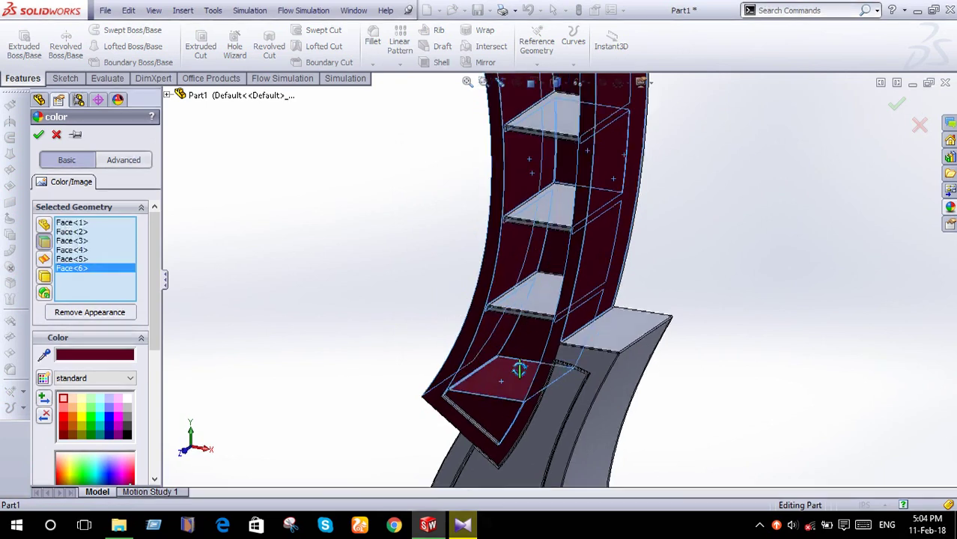
{"action": "left_click", "coordinate": [543, 289]}
{"action": "left_click", "coordinate": [561, 195]}
{"action": "left_click", "coordinate": [565, 122]}
{"action": "mouse_move", "coordinate": [667, 195]}
{"action": "middle_mouse_down"}
{"action": "mouse_move", "coordinate": [669, 172]}
{"action": "mouse_move", "coordinate": [710, 189]}
{"action": "middle_mouse_up"}
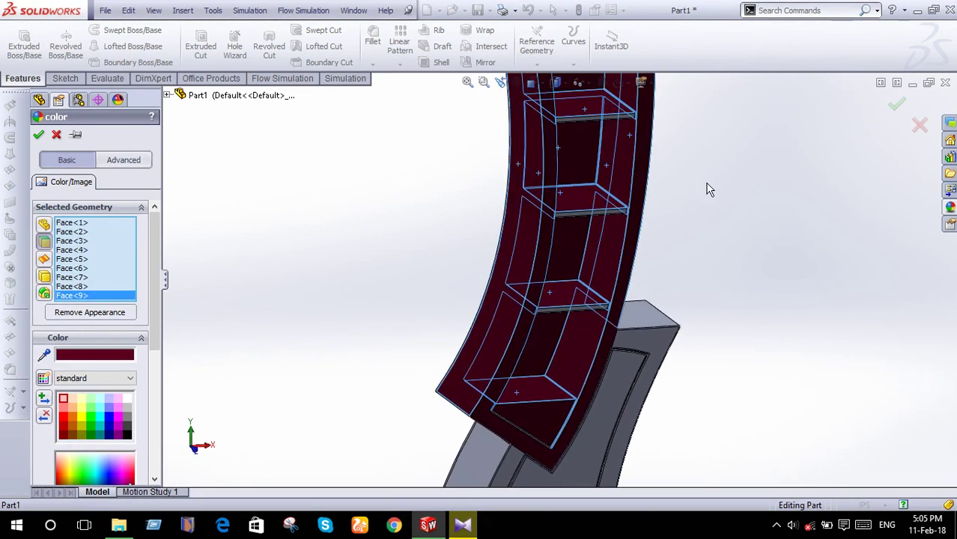
{"action": "left_click", "coordinate": [895, 105]}
{"action": "mouse_move", "coordinate": [781, 241]}
{"action": "middle_mouse_down"}
{"action": "mouse_move", "coordinate": [756, 241]}
{"action": "mouse_move", "coordinate": [745, 229]}
{"action": "mouse_move", "coordinate": [758, 233]}
{"action": "mouse_move", "coordinate": [691, 261]}
{"action": "middle_mouse_up"}
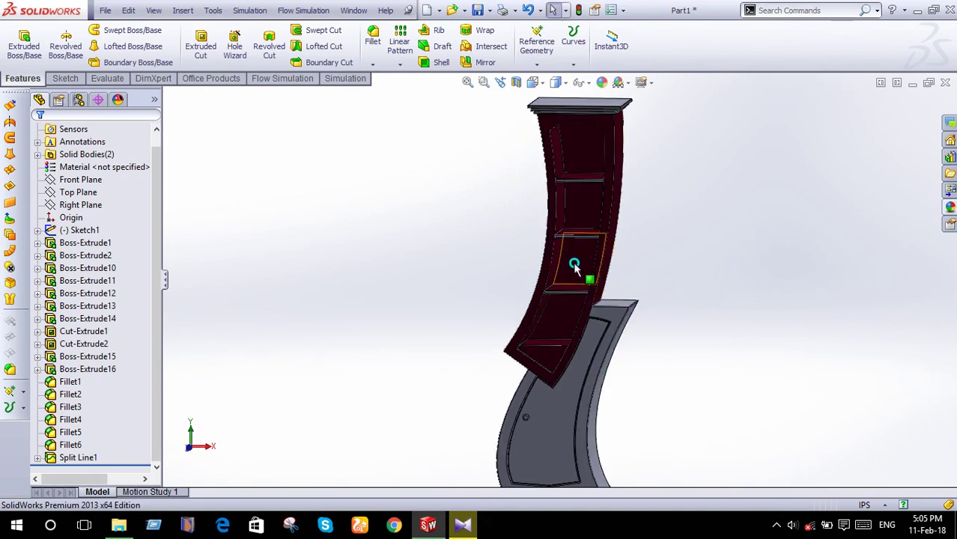
Add the two top front panels, two small edge faces and another shelf face to a maroon colour edit.
{"action": "right_click", "coordinate": [574, 268]}
{"action": "left_click", "coordinate": [651, 157]}
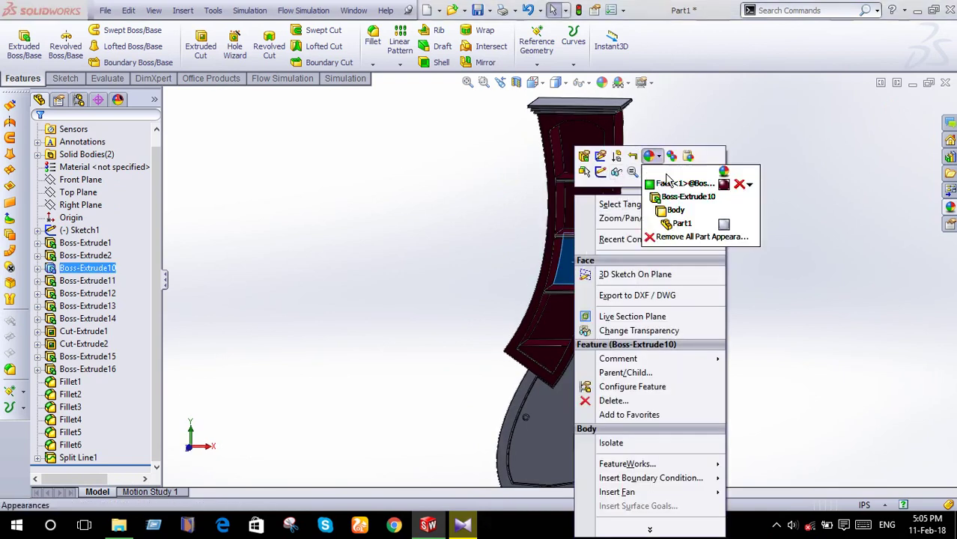
{"action": "left_click", "coordinate": [669, 193]}
{"action": "mouse_move", "coordinate": [641, 237]}
{"action": "middle_mouse_down"}
{"action": "mouse_move", "coordinate": [652, 170]}
{"action": "mouse_move", "coordinate": [594, 225]}
{"action": "middle_mouse_up"}
{"action": "left_click", "coordinate": [593, 121]}
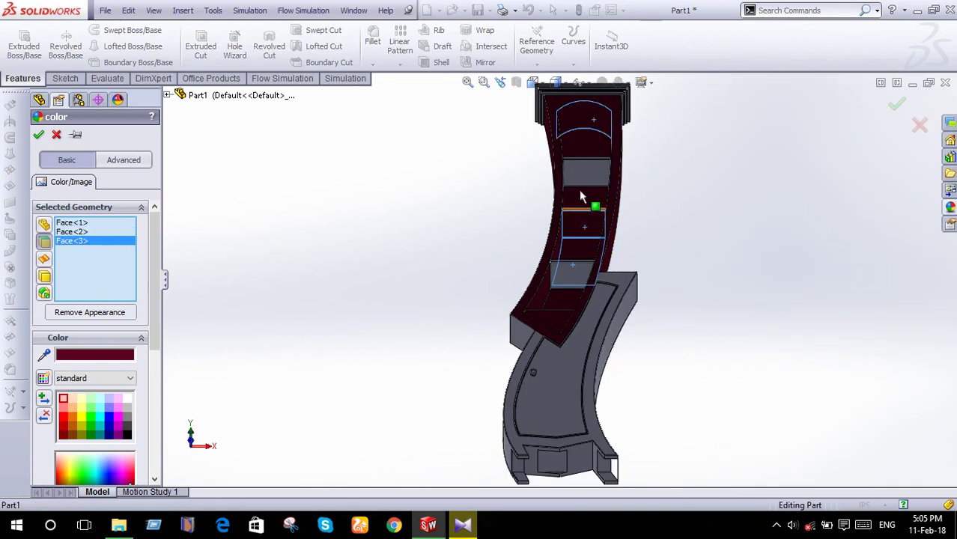
{"action": "left_click", "coordinate": [584, 184]}
{"action": "left_click", "coordinate": [581, 280]}
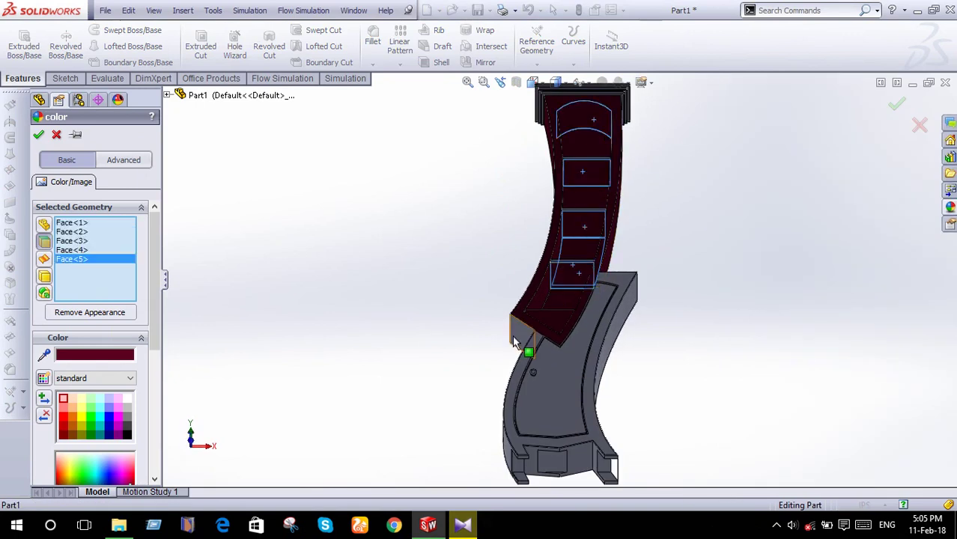
{"action": "left_click", "coordinate": [514, 339]}
{"action": "mouse_move", "coordinate": [516, 341]}
{"action": "middle_mouse_down"}
{"action": "mouse_move", "coordinate": [681, 352]}
{"action": "mouse_move", "coordinate": [709, 323]}
{"action": "mouse_move", "coordinate": [812, 340]}
{"action": "mouse_move", "coordinate": [772, 337]}
{"action": "mouse_move", "coordinate": [734, 308]}
{"action": "mouse_move", "coordinate": [607, 256]}
{"action": "middle_mouse_up"}
{"action": "left_click", "coordinate": [689, 328]}
Add three more shelf faces, including the bottom shelf, and accept the maroon colour.
{"action": "scroll", "coordinate": [606, 259], "scroll_direction": "down", "scroll_amount": 1}
{"action": "scroll", "coordinate": [608, 262], "scroll_direction": "down", "scroll_amount": 3}
{"action": "scroll", "coordinate": [595, 255], "scroll_direction": "down", "scroll_amount": 3}
{"action": "left_click", "coordinate": [583, 248]}
{"action": "scroll", "coordinate": [581, 224], "scroll_direction": "up", "scroll_amount": 5}
{"action": "scroll", "coordinate": [569, 189], "scroll_direction": "down", "scroll_amount": 1}
{"action": "scroll", "coordinate": [566, 186], "scroll_direction": "down", "scroll_amount": 1}
{"action": "left_click", "coordinate": [569, 300]}
{"action": "scroll", "coordinate": [550, 374], "scroll_direction": "up", "scroll_amount": 1}
{"action": "scroll", "coordinate": [539, 427], "scroll_direction": "down", "scroll_amount": 2}
{"action": "scroll", "coordinate": [533, 423], "scroll_direction": "up", "scroll_amount": 1}
{"action": "left_click", "coordinate": [522, 405]}
{"action": "scroll", "coordinate": [767, 251], "scroll_direction": "up", "scroll_amount": 3}
{"action": "key", "text": "Return"}
{"action": "mouse_move", "coordinate": [731, 263]}
{"action": "middle_mouse_down"}
{"action": "mouse_move", "coordinate": [694, 278]}
{"action": "mouse_move", "coordinate": [717, 284]}
{"action": "middle_mouse_up"}
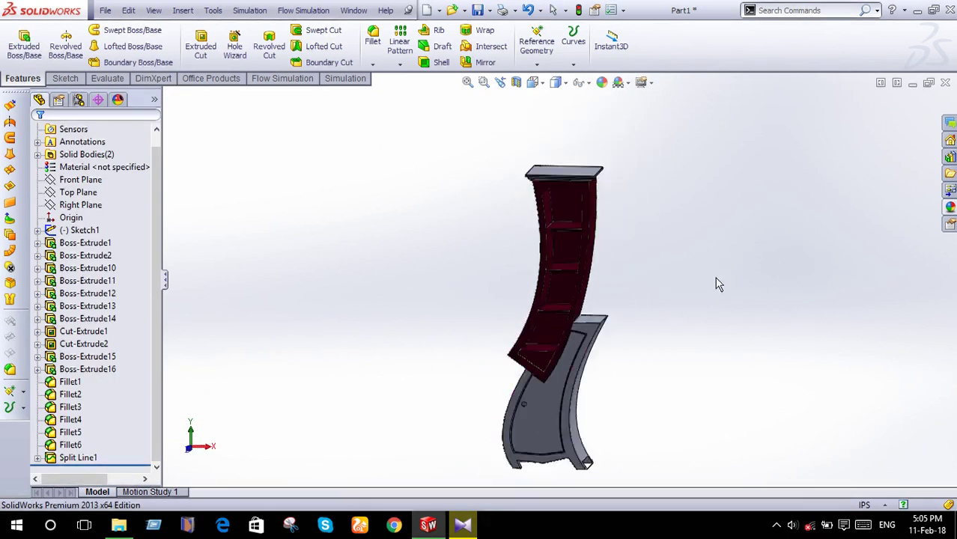
{"action": "scroll", "coordinate": [718, 285], "scroll_direction": "up", "scroll_amount": 2}
{"action": "middle_click_drag", "start_coordinate": [726, 320], "coordinate": [726, 337]}
{"action": "scroll", "coordinate": [662, 369], "scroll_direction": "down", "scroll_amount": 2}
{"action": "right_click", "coordinate": [552, 367]}
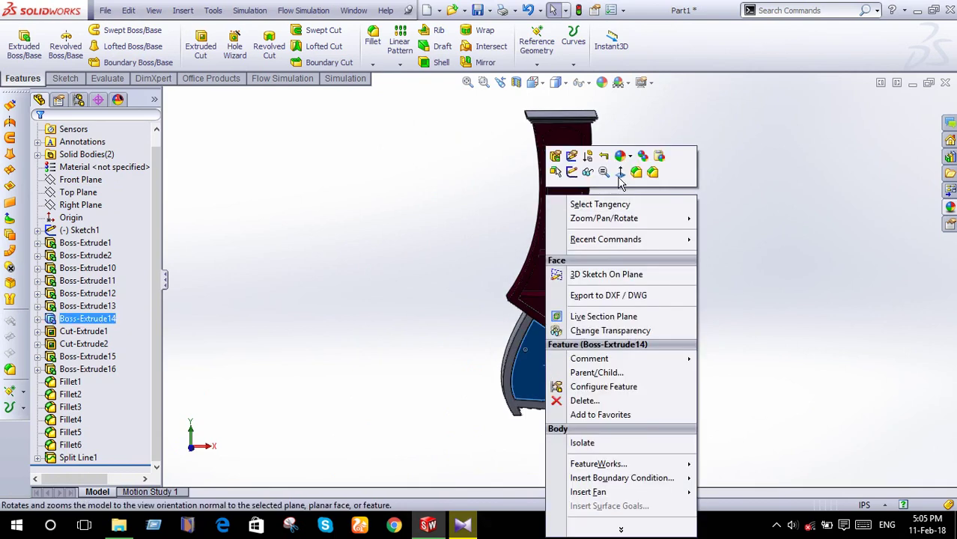
Colour the lower cabinet's recessed door panel black.
{"action": "left_click", "coordinate": [650, 183]}
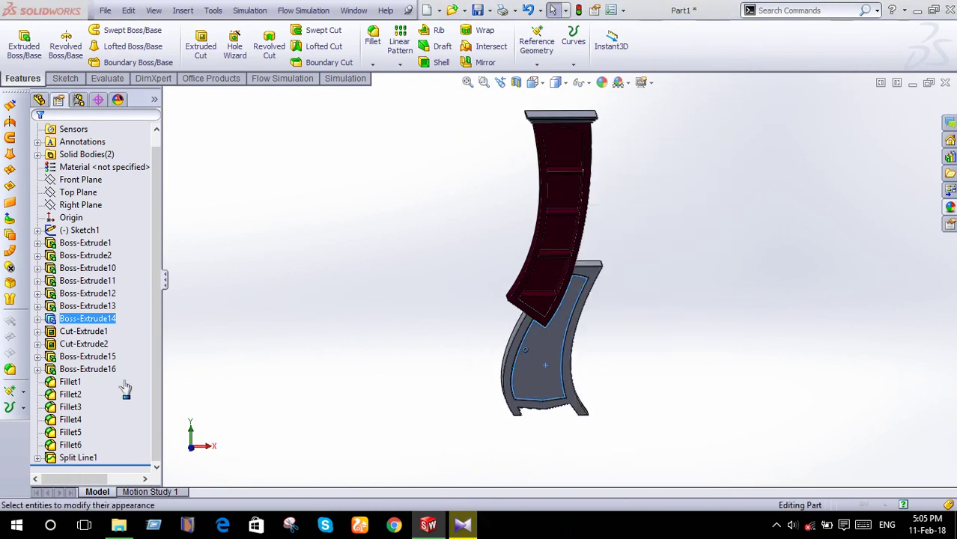
{"action": "left_click", "coordinate": [128, 434]}
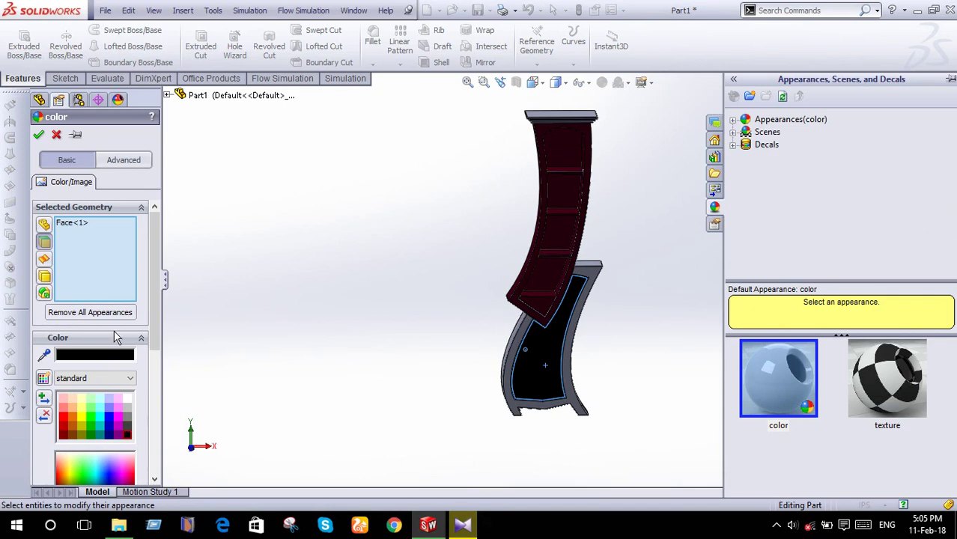
{"action": "left_click", "coordinate": [40, 136]}
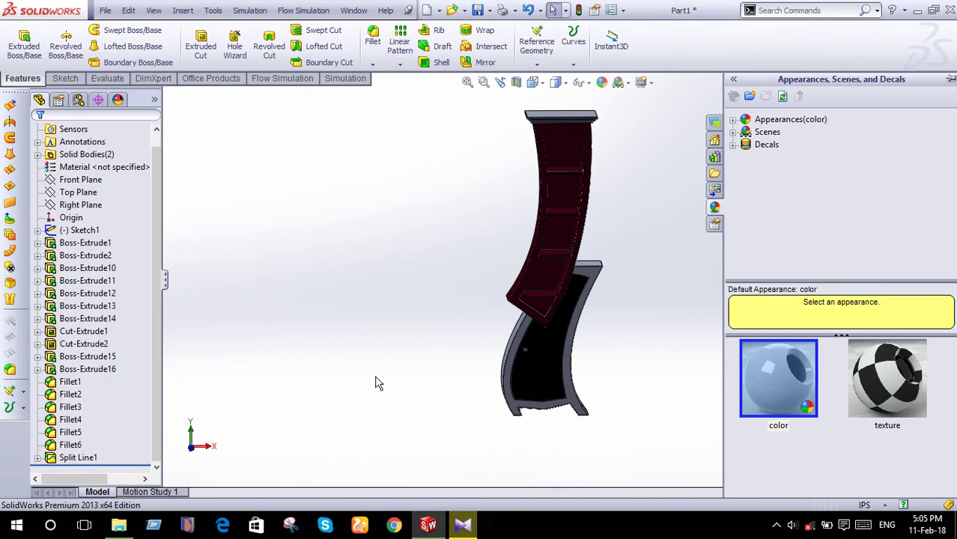
Start another black face colour edit on a lower cabinet face.
{"action": "middle_click_drag", "start_coordinate": [458, 386], "coordinate": [535, 381]}
{"action": "right_click", "coordinate": [536, 381]}
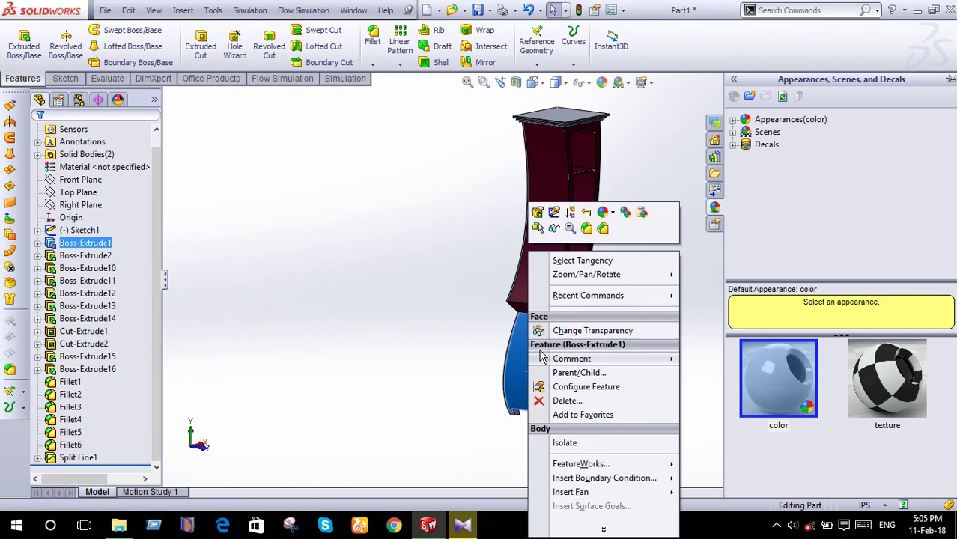
{"action": "left_click", "coordinate": [611, 213]}
{"action": "left_click", "coordinate": [636, 240]}
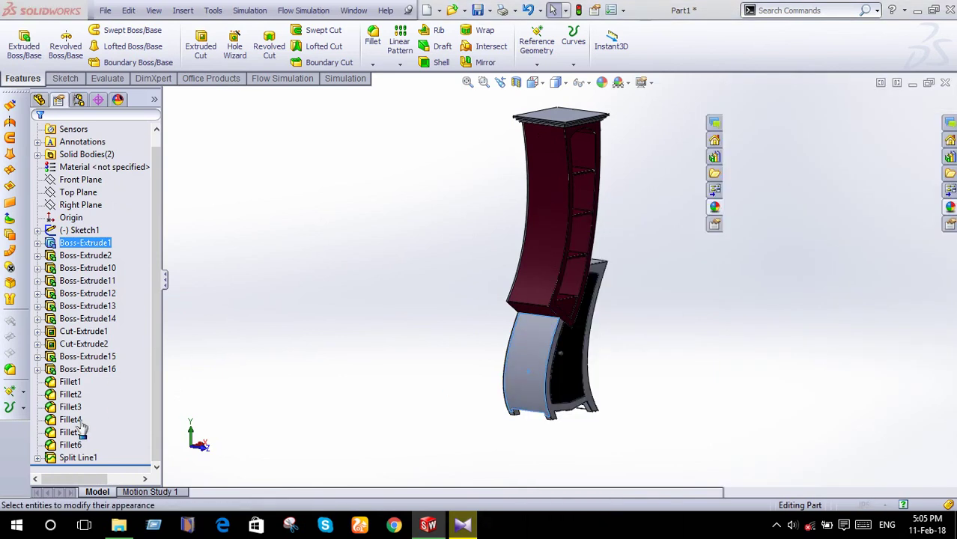
{"action": "left_click", "coordinate": [121, 433]}
Add the first lower-cabinet side faces to the black colour selection.
{"action": "mouse_move", "coordinate": [408, 428]}
{"action": "middle_mouse_down"}
{"action": "mouse_move", "coordinate": [567, 372]}
{"action": "mouse_move", "coordinate": [615, 442]}
{"action": "mouse_move", "coordinate": [590, 282]}
{"action": "middle_mouse_up"}
{"action": "left_click", "coordinate": [574, 378]}
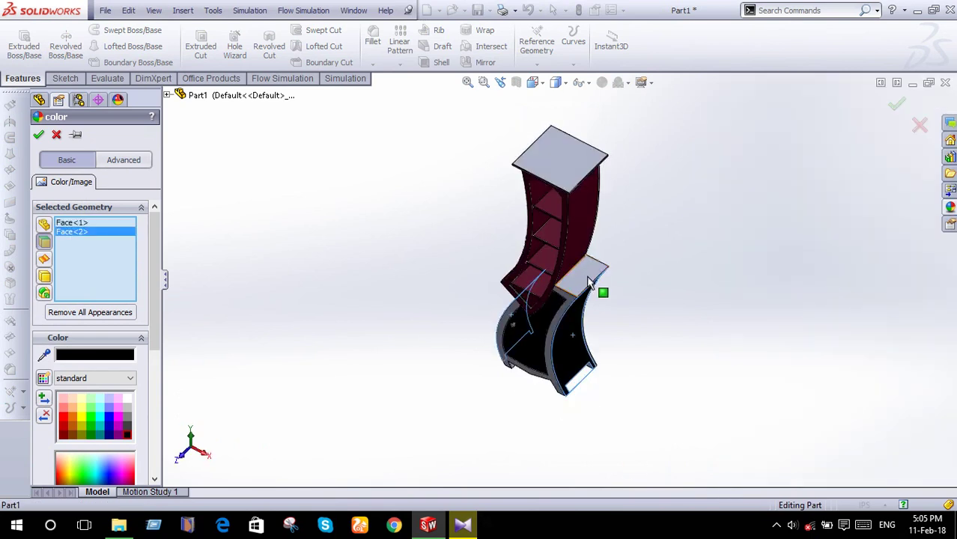
{"action": "left_click", "coordinate": [584, 312]}
{"action": "scroll", "coordinate": [558, 316], "scroll_direction": "down", "scroll_amount": 2}
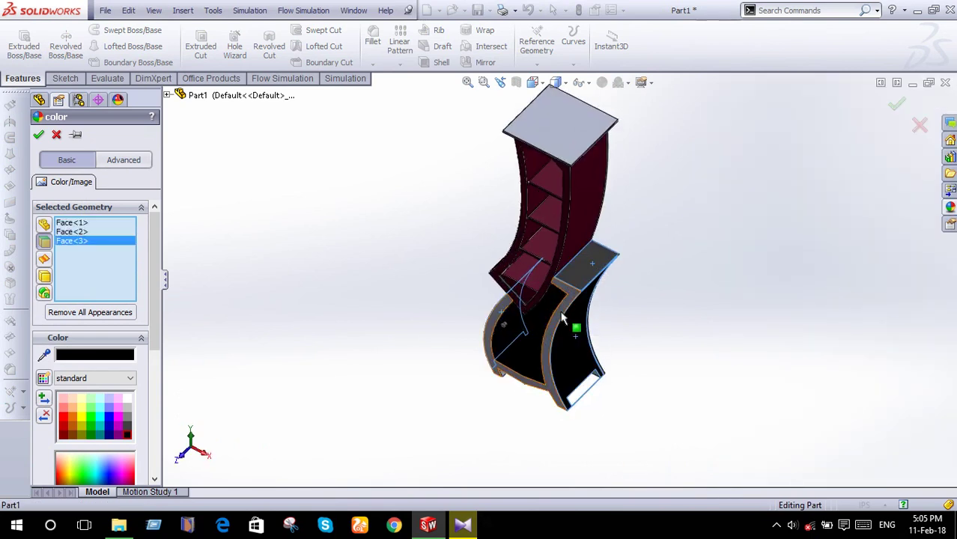
{"action": "left_click", "coordinate": [561, 311]}
From a side view, add the grey underside and base faces to the black selection.
{"action": "mouse_move", "coordinate": [656, 356]}
{"action": "middle_mouse_down"}
{"action": "mouse_move", "coordinate": [853, 252]}
{"action": "mouse_move", "coordinate": [769, 354]}
{"action": "mouse_move", "coordinate": [775, 242]}
{"action": "mouse_move", "coordinate": [613, 357]}
{"action": "middle_mouse_up"}
{"action": "scroll", "coordinate": [537, 374], "scroll_direction": "down", "scroll_amount": 2}
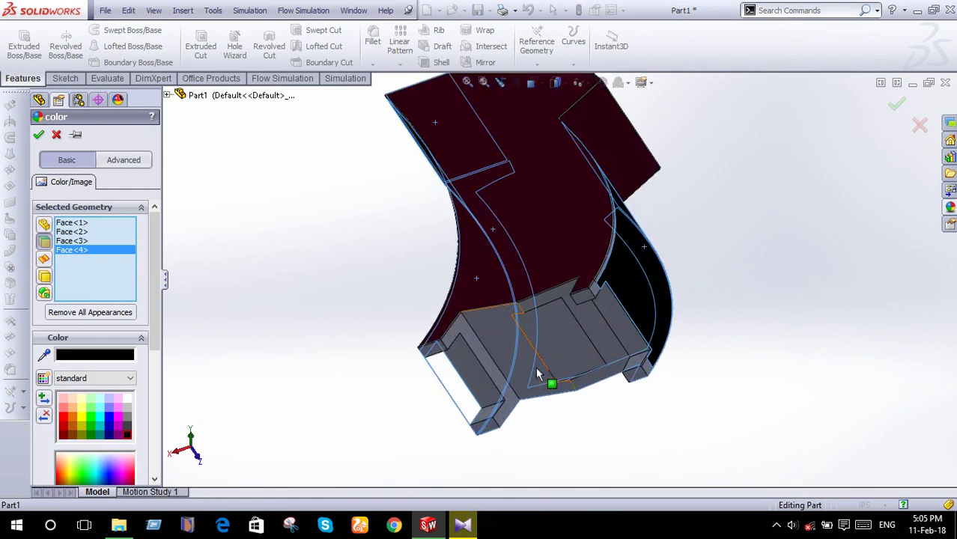
{"action": "left_click", "coordinate": [467, 375]}
{"action": "left_click", "coordinate": [456, 326]}
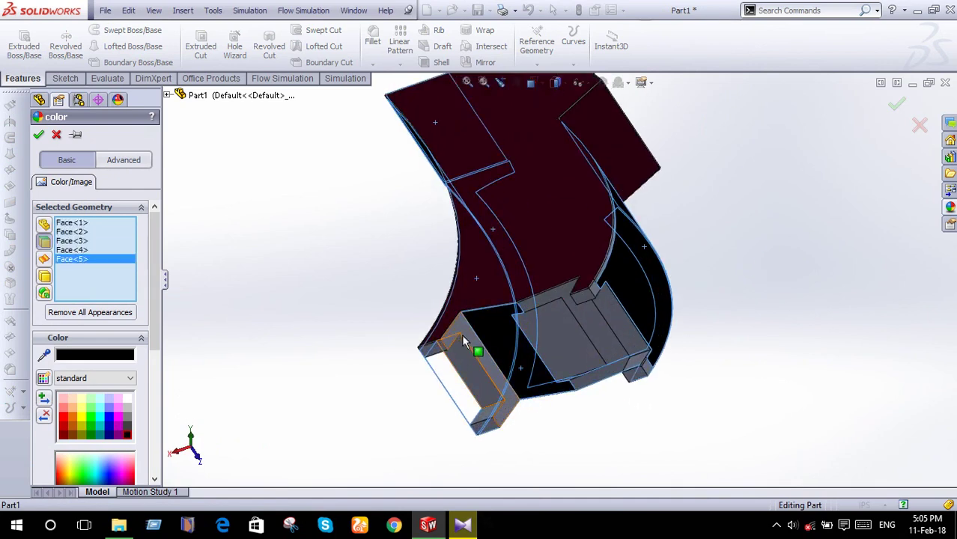
{"action": "left_click", "coordinate": [466, 394]}
{"action": "left_click", "coordinate": [482, 386]}
{"action": "left_click", "coordinate": [482, 413]}
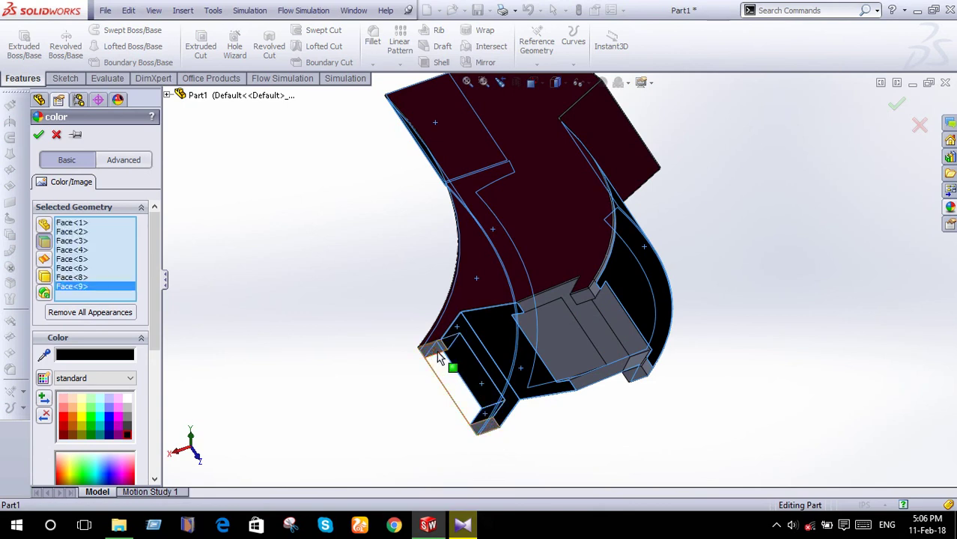
{"action": "left_click", "coordinate": [439, 358]}
Add the remaining base faces and the small leg face to the black selection.
{"action": "left_click", "coordinate": [581, 315]}
{"action": "left_click", "coordinate": [565, 301]}
{"action": "left_click", "coordinate": [563, 344]}
{"action": "left_click", "coordinate": [645, 367]}
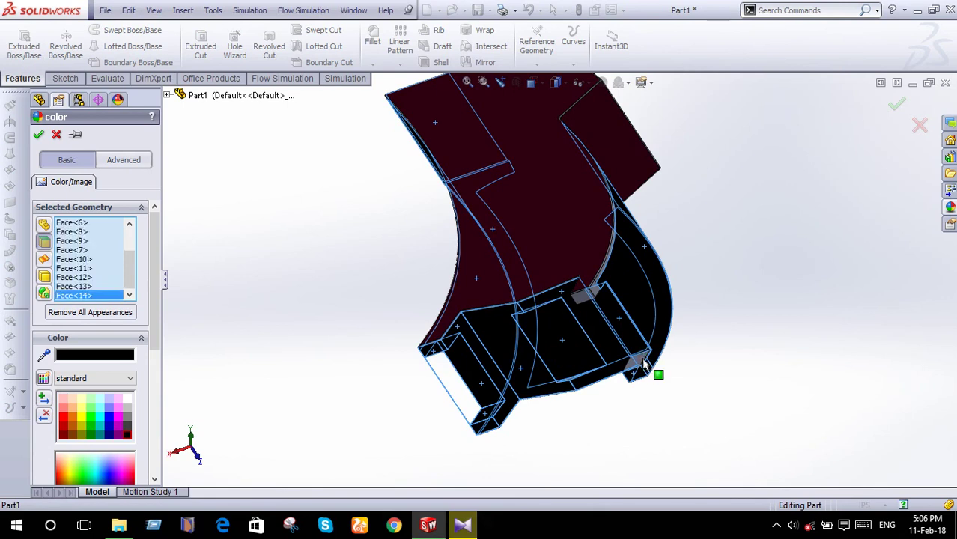
{"action": "left_click", "coordinate": [589, 294]}
{"action": "left_click", "coordinate": [661, 325]}
Add the cabinet's right-side and edge faces to the black selection.
{"action": "middle_click_drag", "start_coordinate": [674, 325], "coordinate": [820, 353]}
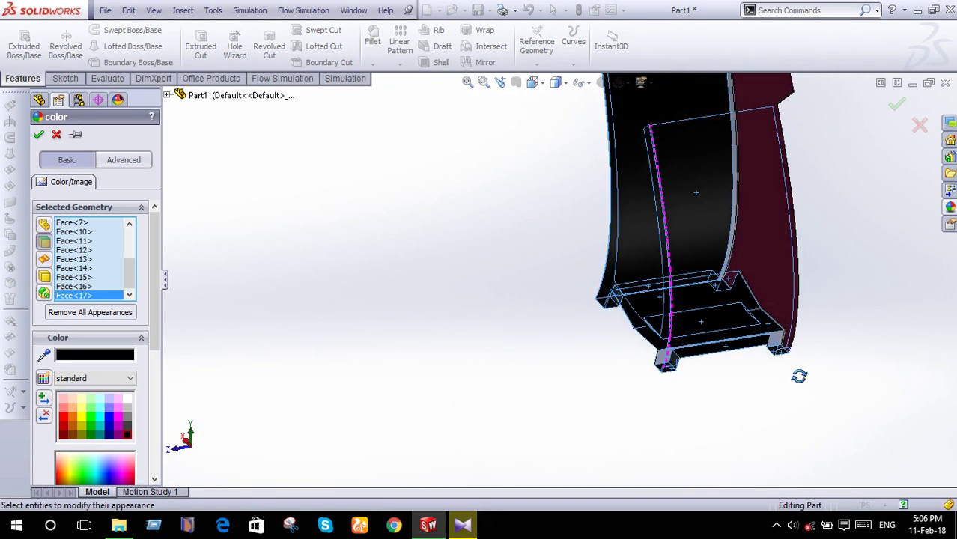
{"action": "scroll", "coordinate": [810, 310], "scroll_direction": "down", "scroll_amount": 1}
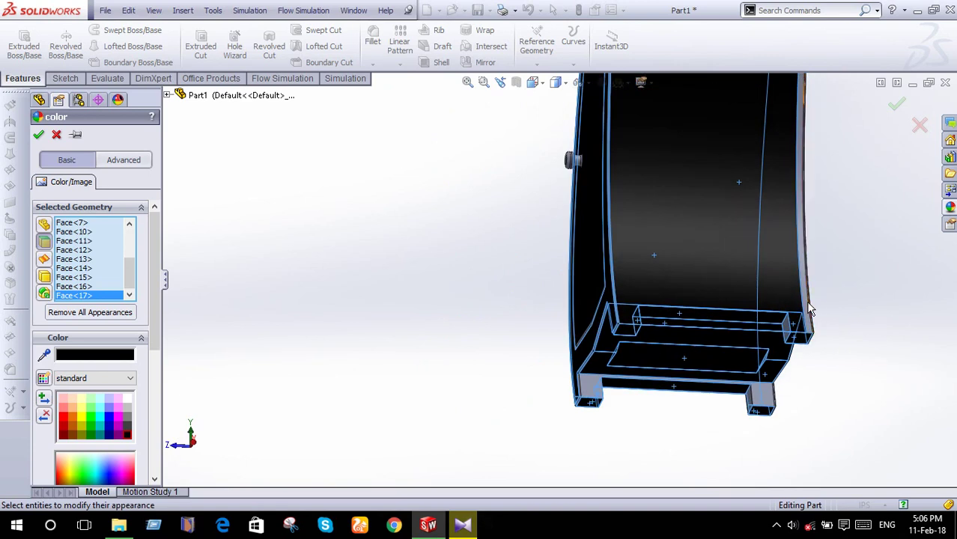
{"action": "left_click", "coordinate": [808, 307]}
{"action": "left_click", "coordinate": [796, 352]}
{"action": "left_click", "coordinate": [753, 395]}
{"action": "left_click", "coordinate": [751, 404]}
{"action": "mouse_move", "coordinate": [795, 406]}
{"action": "middle_mouse_down"}
{"action": "mouse_move", "coordinate": [767, 318]}
{"action": "mouse_move", "coordinate": [786, 312]}
{"action": "mouse_move", "coordinate": [737, 299]}
{"action": "mouse_move", "coordinate": [659, 315]}
{"action": "middle_mouse_up"}
{"action": "left_click", "coordinate": [767, 318]}
Add the thin strip and cornice layer faces under the top plate to the black selection.
{"action": "scroll", "coordinate": [673, 313], "scroll_direction": "up", "scroll_amount": 3}
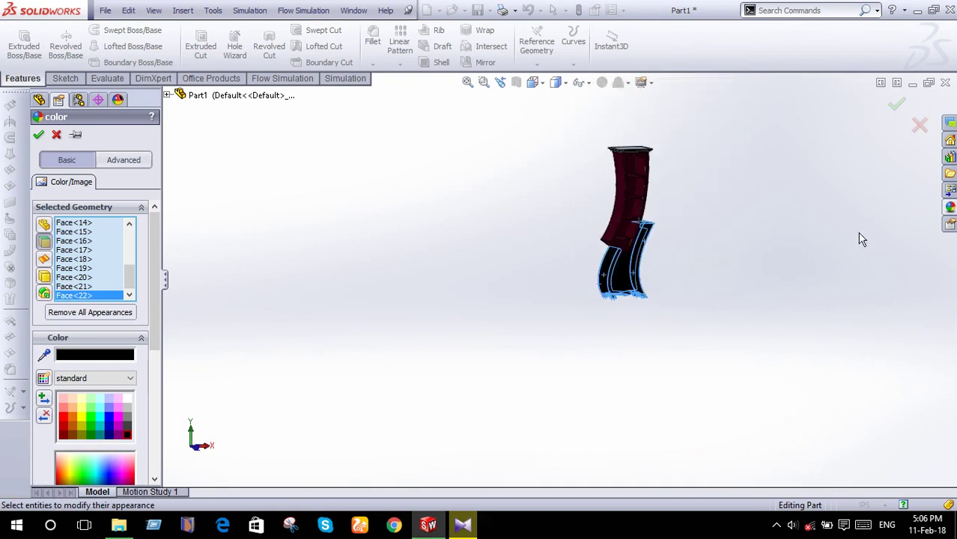
{"action": "scroll", "coordinate": [629, 157], "scroll_direction": "down", "scroll_amount": 2}
{"action": "scroll", "coordinate": [615, 178], "scroll_direction": "down", "scroll_amount": 3}
{"action": "scroll", "coordinate": [589, 196], "scroll_direction": "down", "scroll_amount": 2}
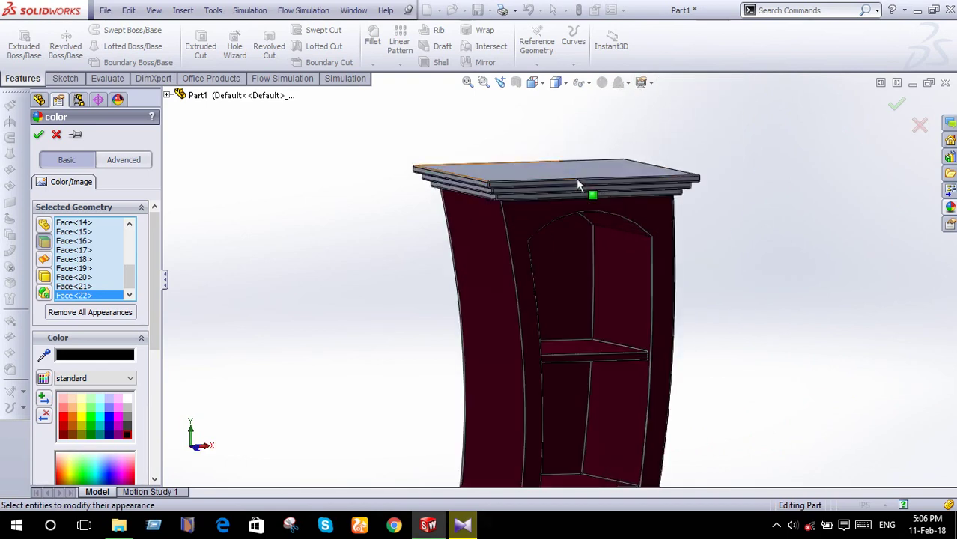
{"action": "scroll", "coordinate": [523, 214], "scroll_direction": "down", "scroll_amount": 2}
{"action": "scroll", "coordinate": [524, 213], "scroll_direction": "down", "scroll_amount": 1}
{"action": "left_click", "coordinate": [435, 236]}
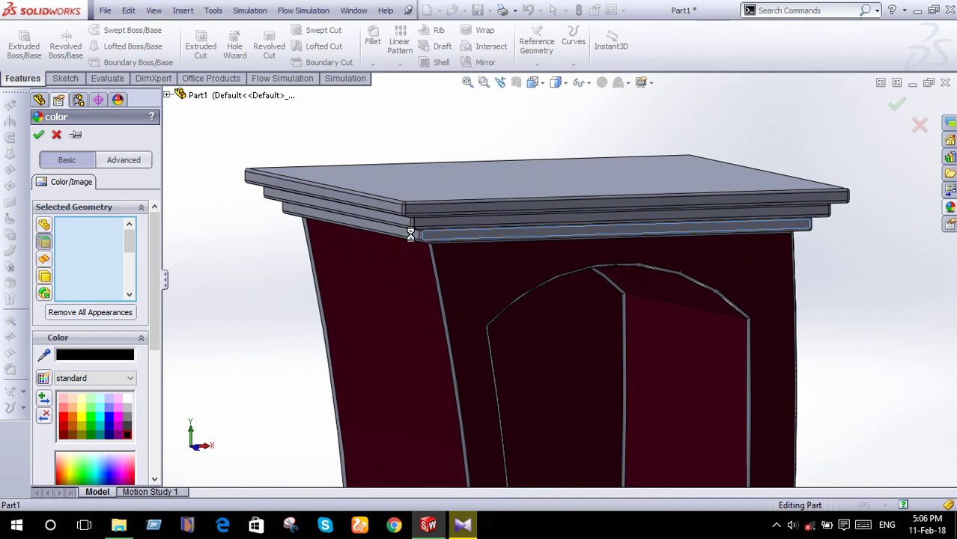
{"action": "left_click", "coordinate": [609, 216]}
{"action": "left_click", "coordinate": [527, 208]}
{"action": "left_click", "coordinate": [407, 210]}
{"action": "left_click", "coordinate": [403, 218]}
{"action": "left_click", "coordinate": [423, 226]}
Add the remaining cornice layer faces and the front cornice edge to the black selection.
{"action": "middle_click_drag", "start_coordinate": [423, 226], "coordinate": [590, 181]}
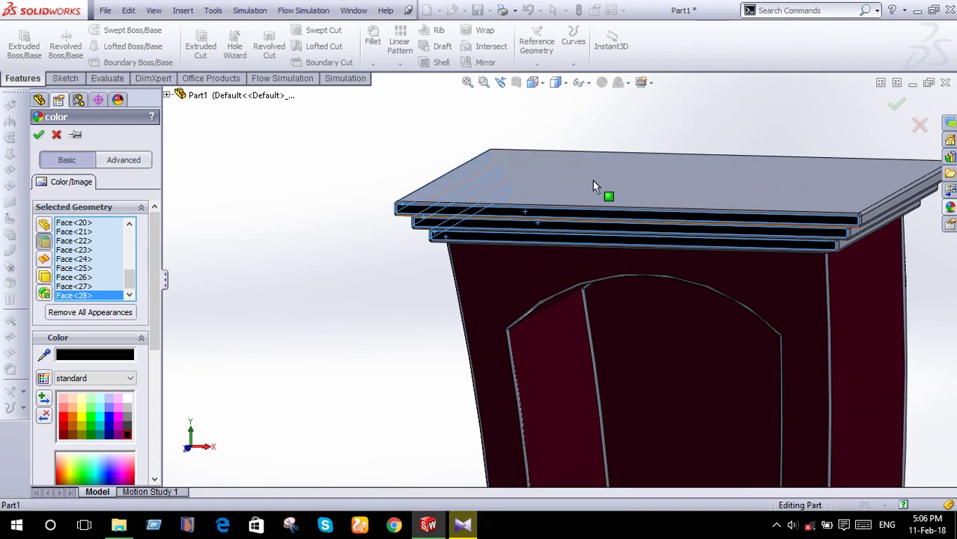
{"action": "left_click", "coordinate": [732, 209]}
{"action": "middle_click_drag", "start_coordinate": [733, 209], "coordinate": [759, 259]}
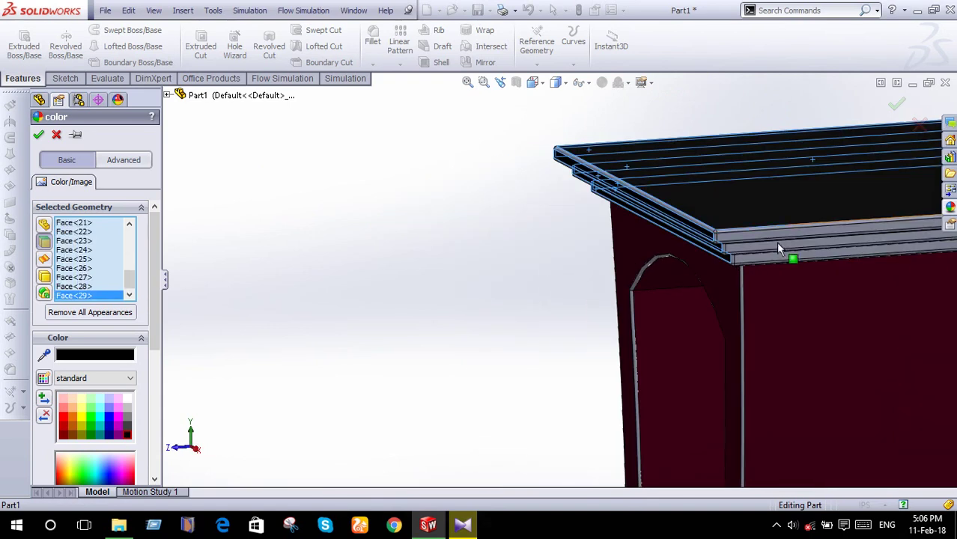
{"action": "left_click", "coordinate": [752, 257]}
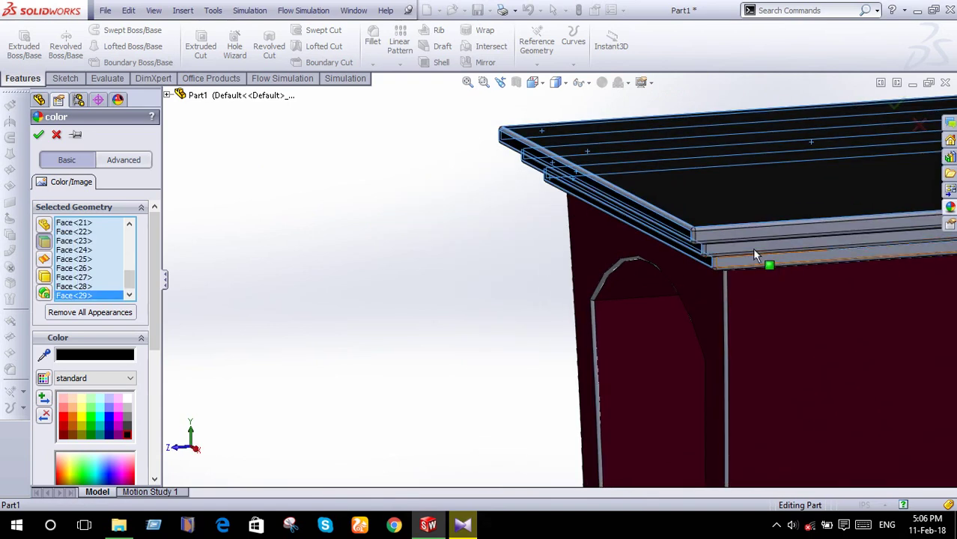
{"action": "left_click", "coordinate": [753, 244]}
{"action": "left_click", "coordinate": [752, 235]}
{"action": "scroll", "coordinate": [757, 239], "scroll_direction": "up", "scroll_amount": 5}
{"action": "middle_click_drag", "start_coordinate": [756, 239], "coordinate": [730, 268]}
{"action": "scroll", "coordinate": [719, 264], "scroll_direction": "down", "scroll_amount": 2}
{"action": "scroll", "coordinate": [663, 277], "scroll_direction": "down", "scroll_amount": 3}
{"action": "scroll", "coordinate": [658, 273], "scroll_direction": "down", "scroll_amount": 2}
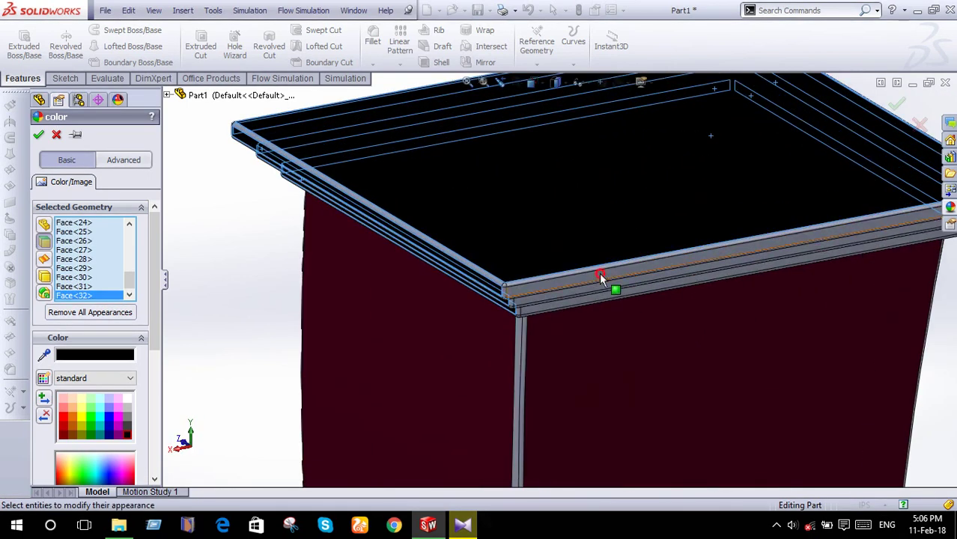
{"action": "left_click", "coordinate": [589, 285]}
{"action": "left_click", "coordinate": [593, 297]}
Accept the colour edit so the cabinet and cornice turn black.
{"action": "scroll", "coordinate": [591, 300], "scroll_direction": "up", "scroll_amount": 3}
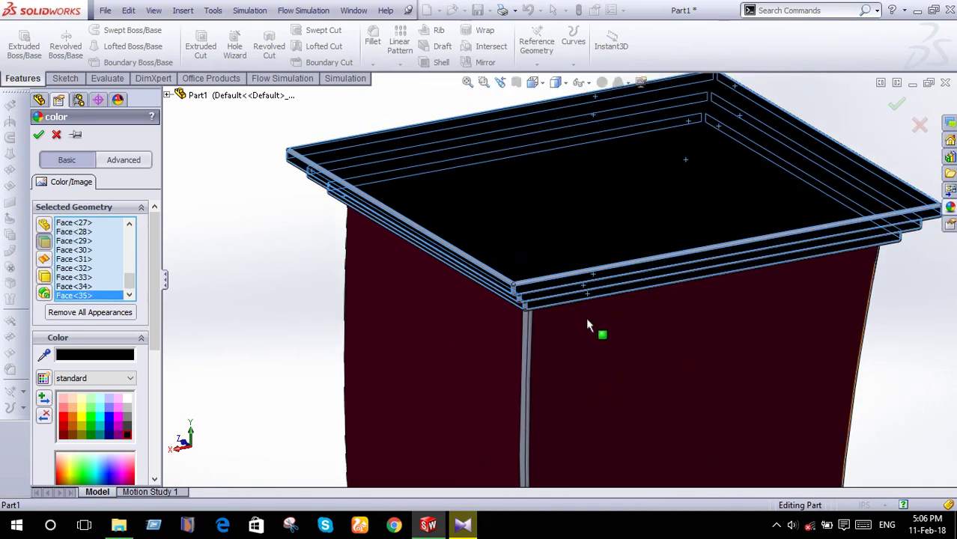
{"action": "scroll", "coordinate": [588, 318], "scroll_direction": "up", "scroll_amount": 3}
{"action": "key", "text": "Return"}
{"action": "mouse_move", "coordinate": [834, 325]}
{"action": "middle_mouse_down"}
{"action": "mouse_move", "coordinate": [752, 341]}
{"action": "mouse_move", "coordinate": [857, 363]}
{"action": "mouse_move", "coordinate": [729, 417]}
{"action": "middle_mouse_up"}
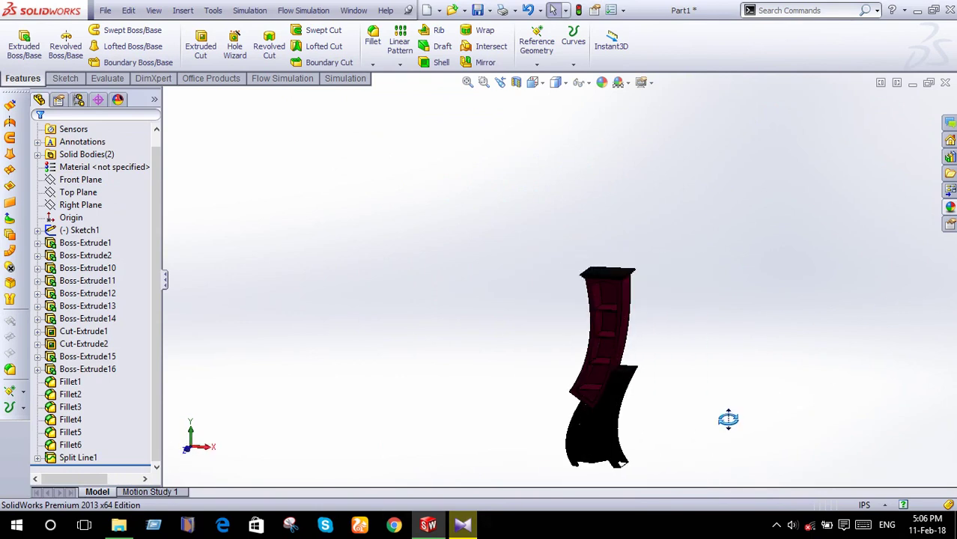
Use Save As to store the part as Part1 on the Desktop, then minimize SolidWorks.
{"action": "left_click", "coordinate": [489, 9]}
{"action": "left_click", "coordinate": [496, 40]}
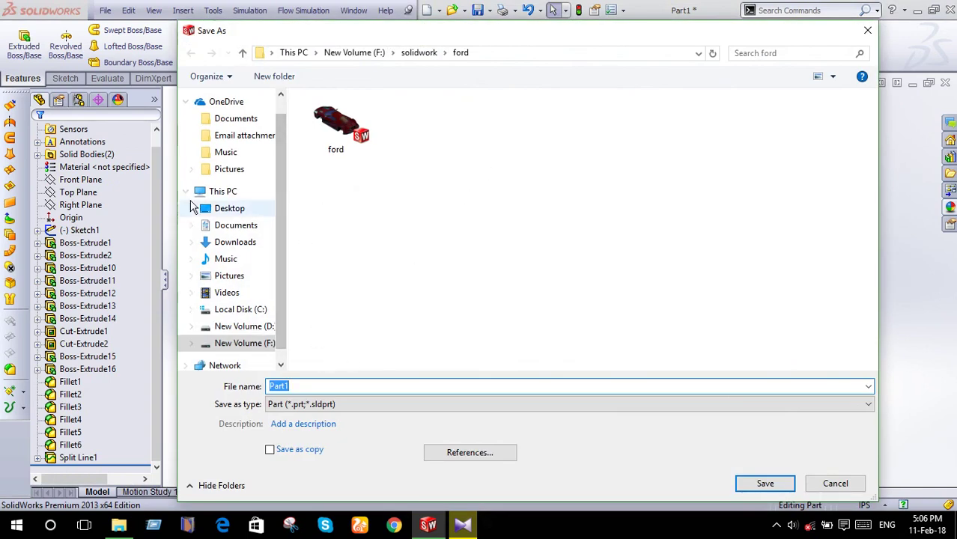
{"action": "left_click", "coordinate": [229, 208]}
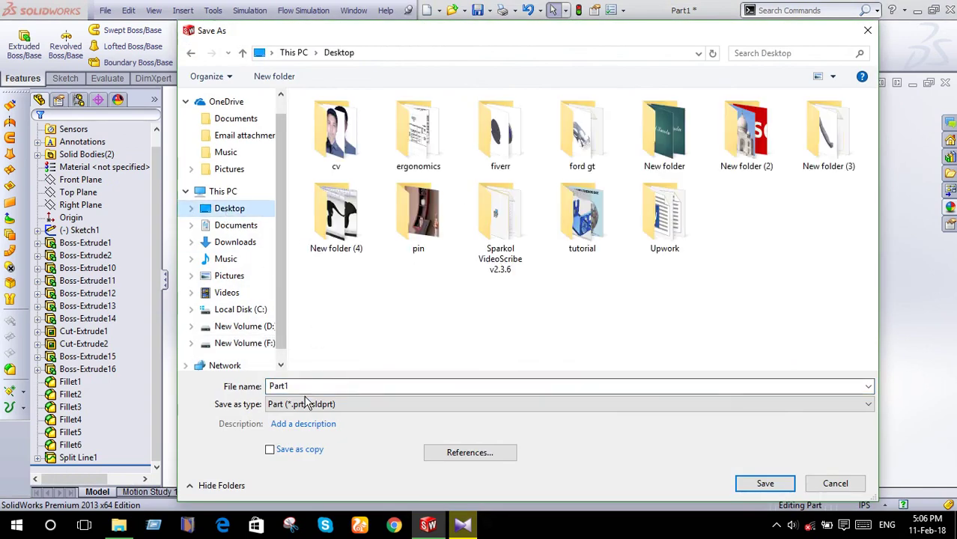
{"action": "left_click", "coordinate": [755, 481]}
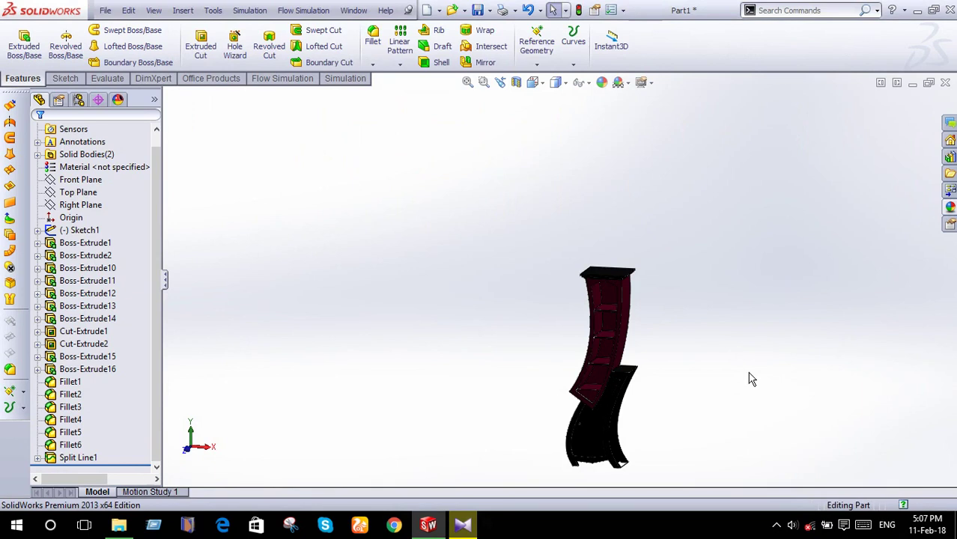
{"action": "left_click", "coordinate": [917, 10]}
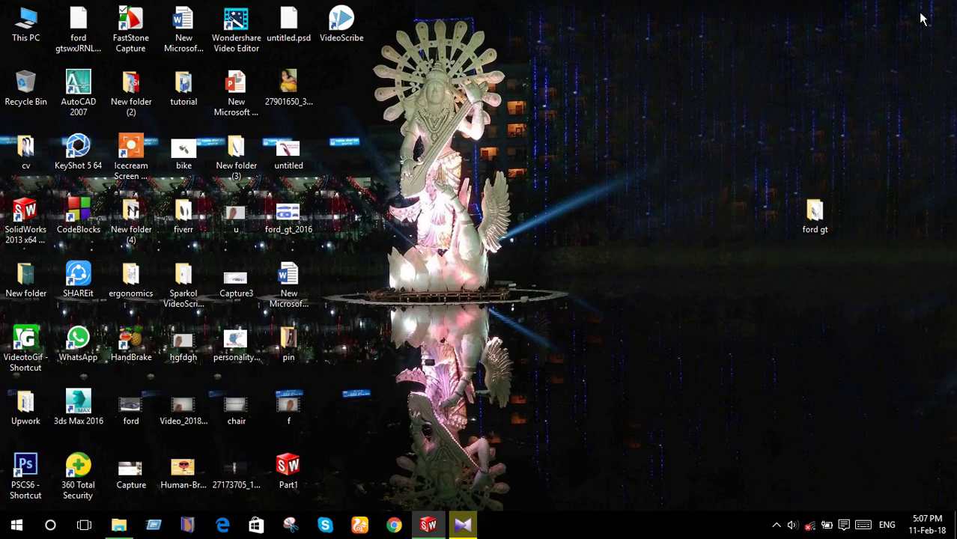
Launch KeyShot 5 from its desktop shortcut.
{"action": "double_click", "coordinate": [81, 157]}
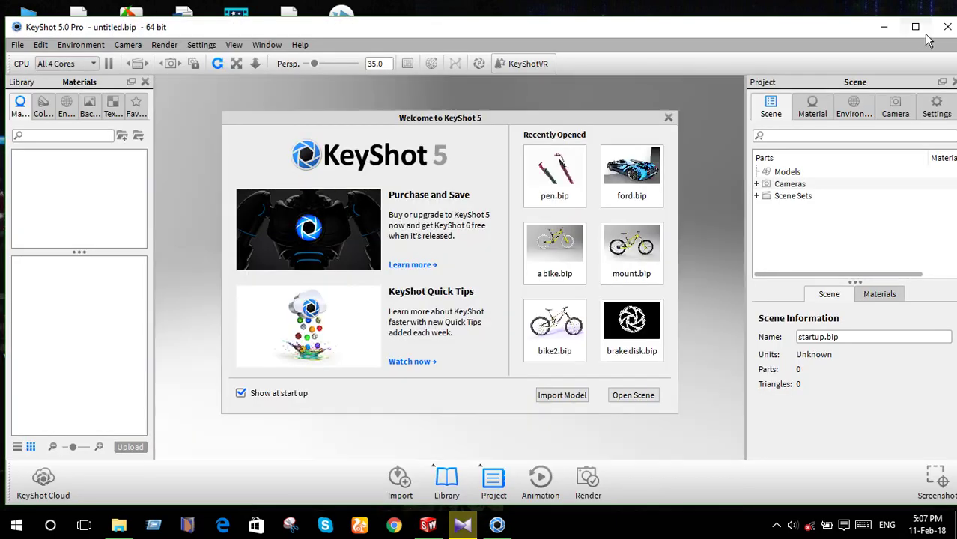
Maximize KeyShot, dismiss the welcome screen, and import Part1.SLDPRT from the Desktop.
{"action": "left_click", "coordinate": [915, 27]}
{"action": "left_click", "coordinate": [662, 107]}
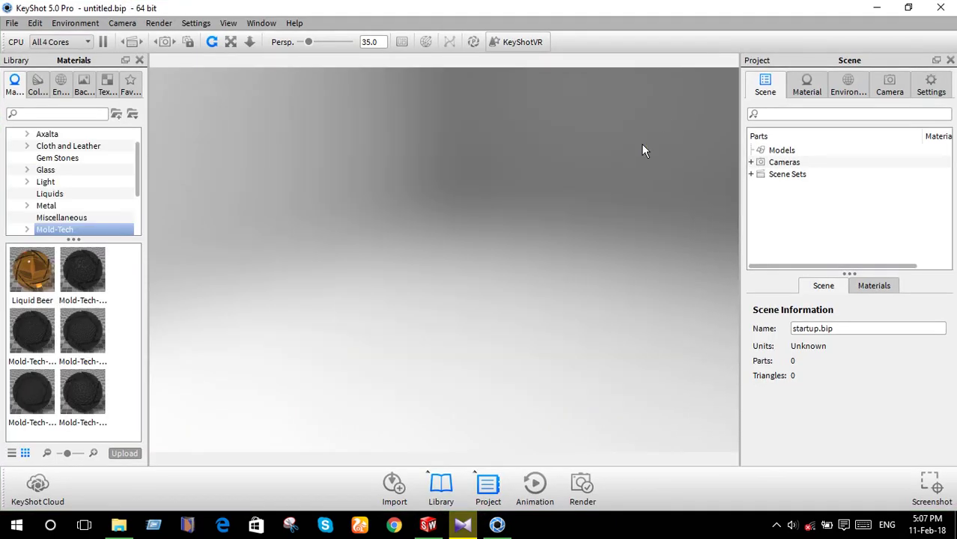
{"action": "left_click", "coordinate": [410, 486]}
{"action": "left_click", "coordinate": [246, 323]}
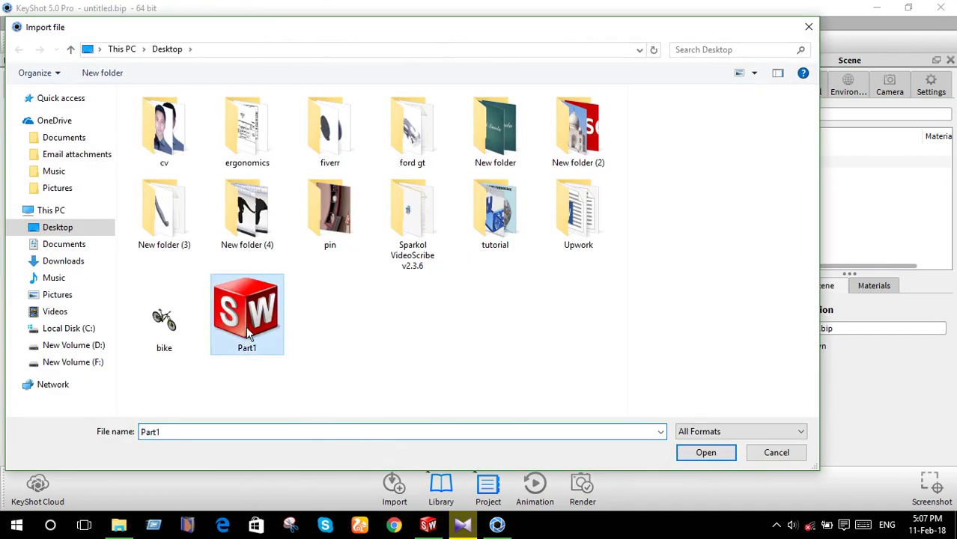
{"action": "left_click", "coordinate": [704, 453]}
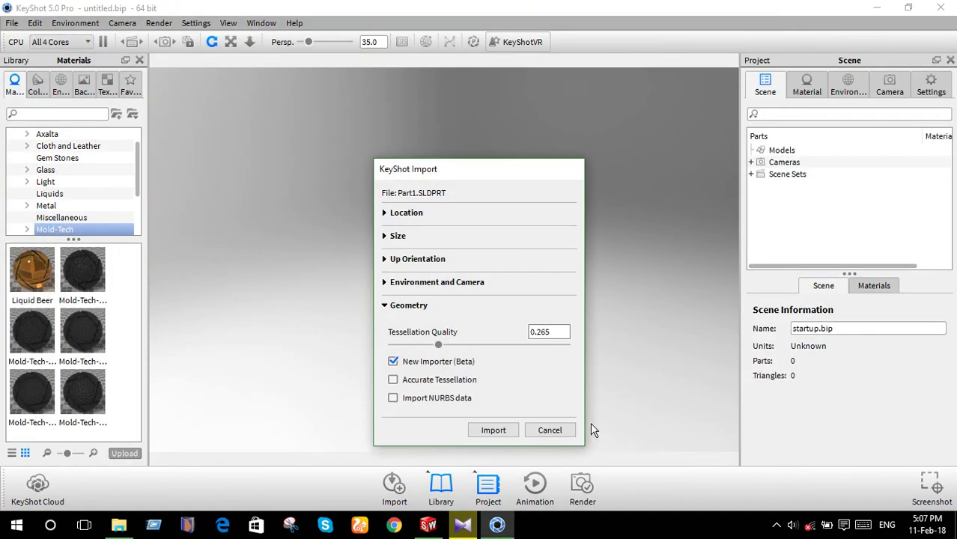
{"action": "left_click", "coordinate": [507, 432]}
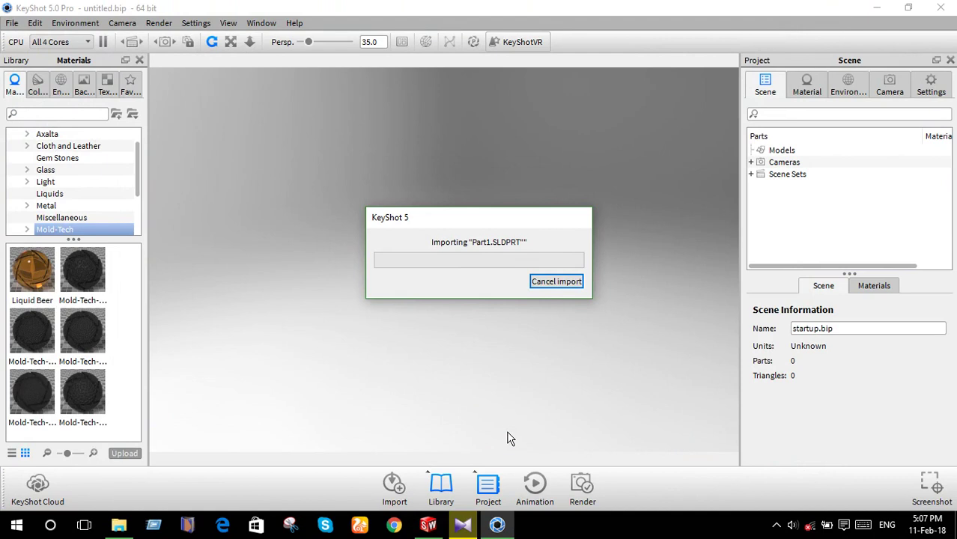
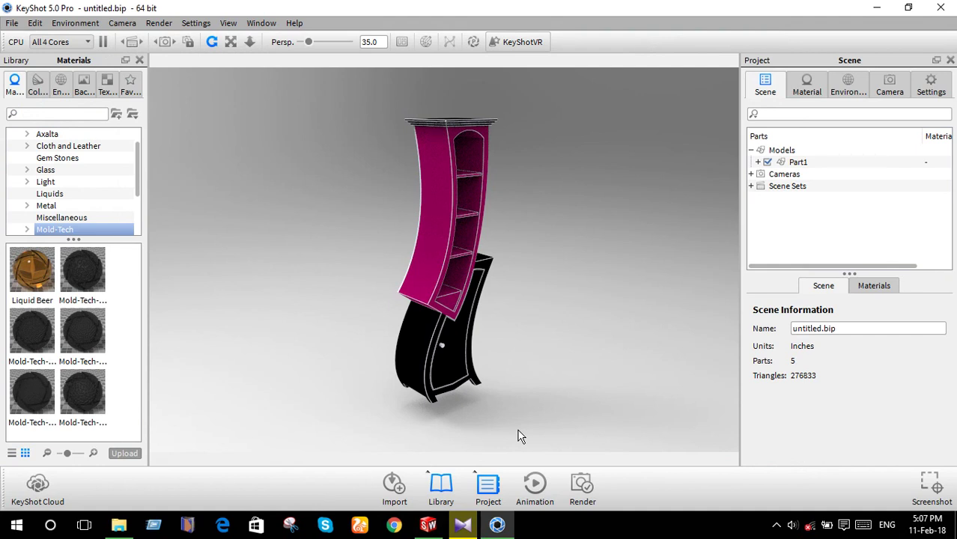
Apply the Cherry wood material to the upper curved shelf and open it for editing.
{"action": "mouse_move", "coordinate": [545, 401]}
{"action": "left_mouse_down"}
{"action": "mouse_move", "coordinate": [415, 414]}
{"action": "mouse_move", "coordinate": [399, 395]}
{"action": "left_mouse_up"}
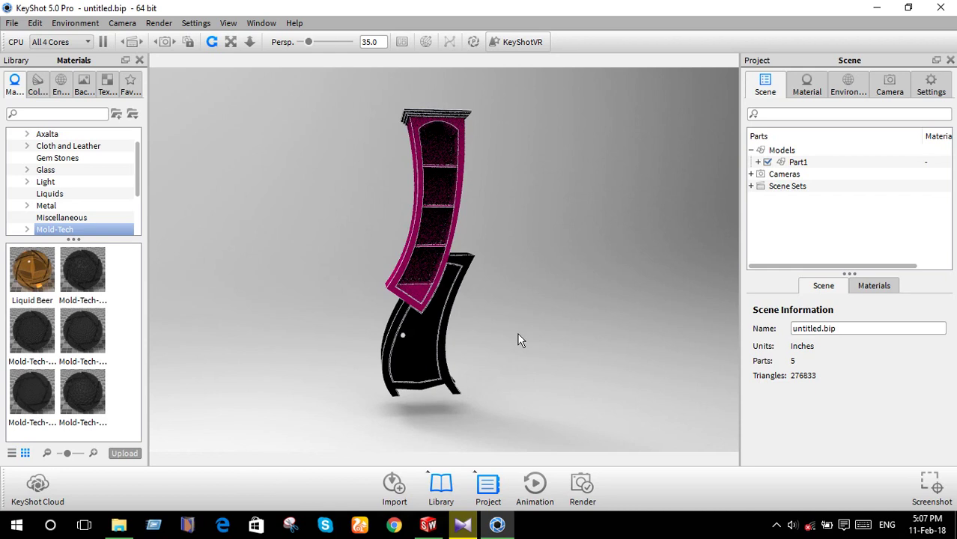
{"action": "scroll", "coordinate": [70, 193], "scroll_direction": "down", "scroll_amount": 2}
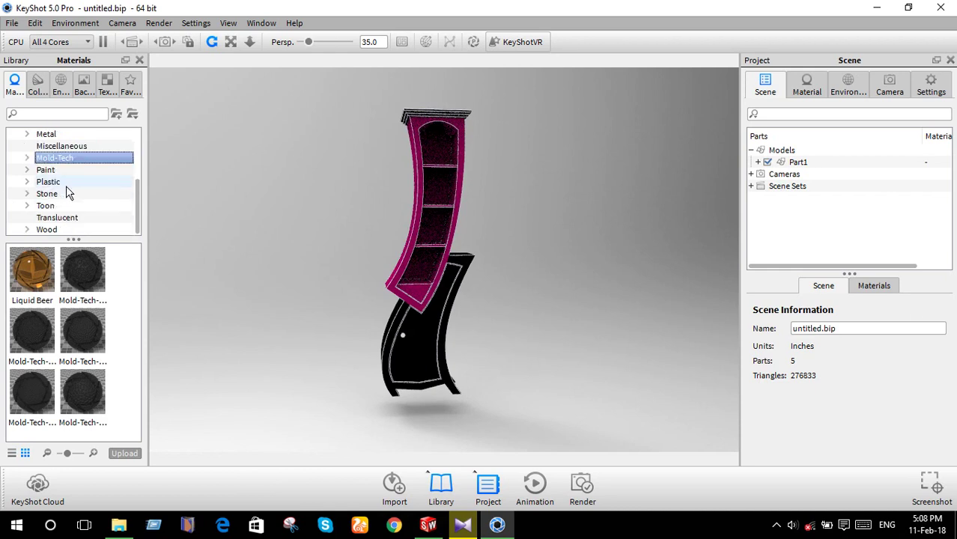
{"action": "left_click", "coordinate": [58, 230]}
{"action": "scroll", "coordinate": [83, 304], "scroll_direction": "down", "scroll_amount": 3}
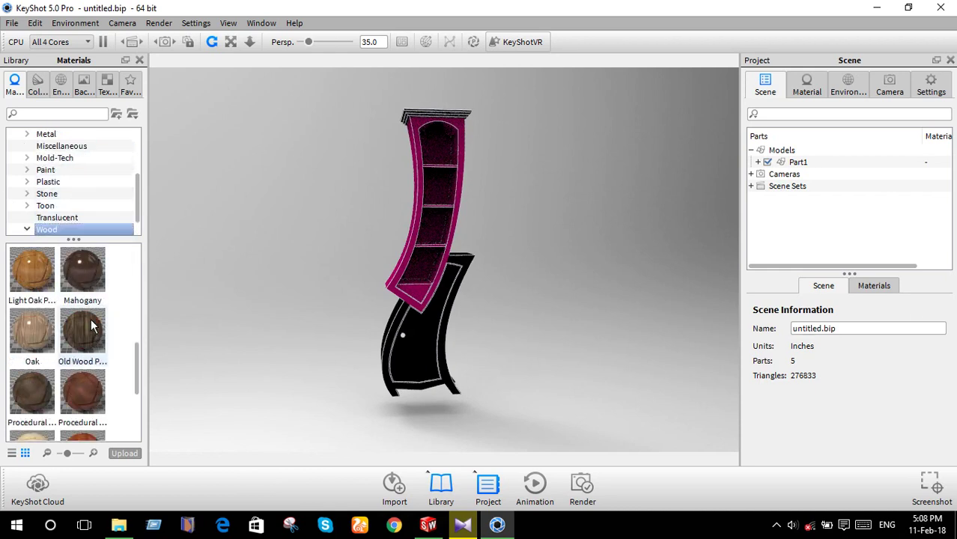
{"action": "scroll", "coordinate": [91, 326], "scroll_direction": "down", "scroll_amount": 3}
{"action": "scroll", "coordinate": [100, 342], "scroll_direction": "up", "scroll_amount": 3}
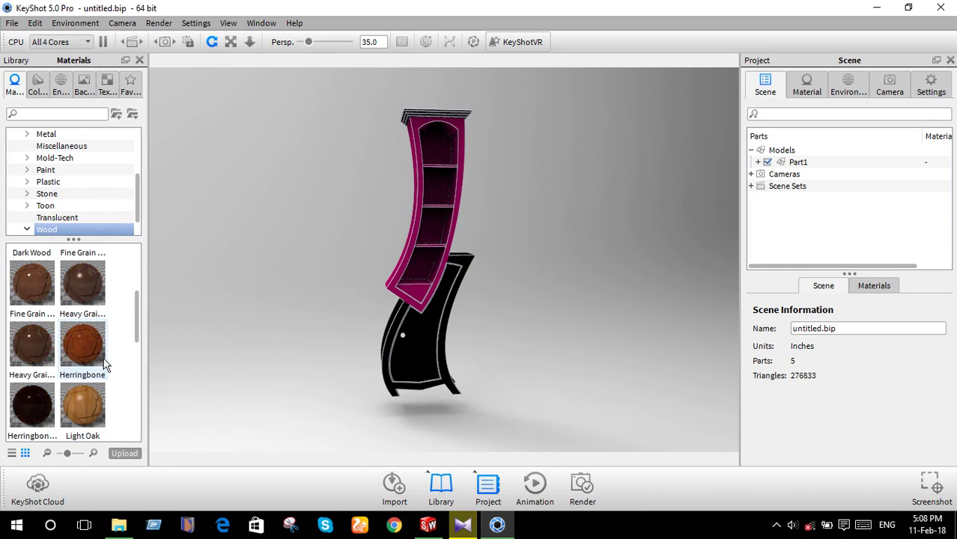
{"action": "scroll", "coordinate": [105, 360], "scroll_direction": "up", "scroll_amount": 3}
{"action": "left_click_drag", "start_coordinate": [102, 358], "coordinate": [417, 246]}
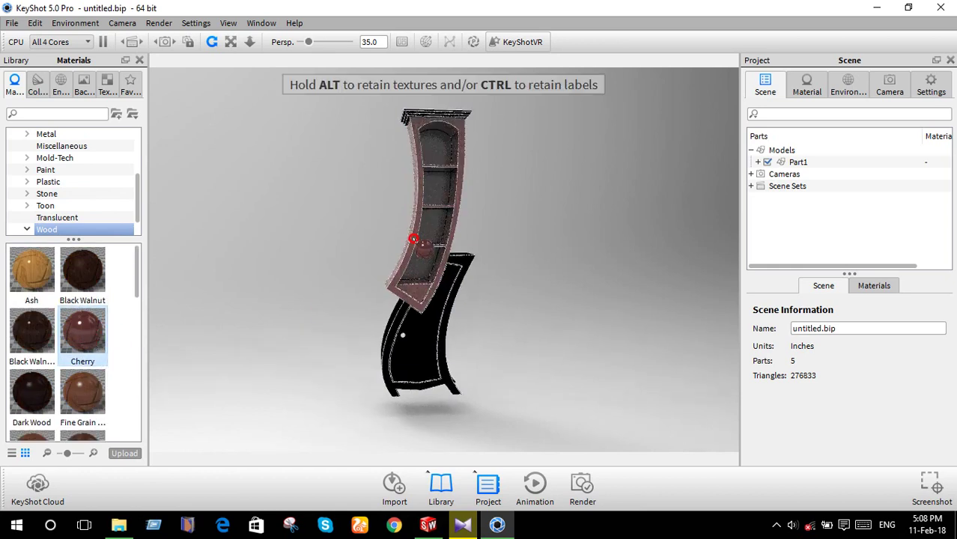
{"action": "right_click", "coordinate": [412, 242]}
{"action": "left_click", "coordinate": [449, 262]}
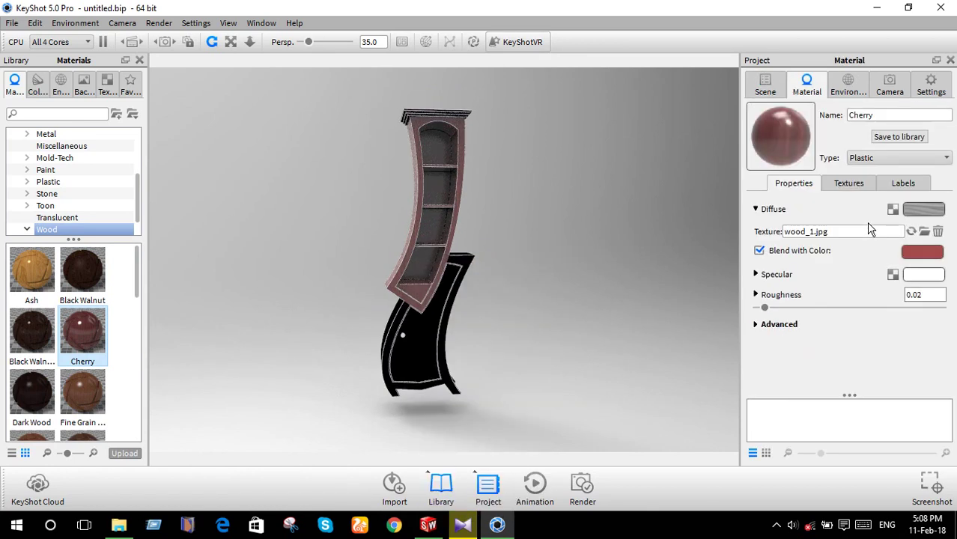
Give the Cherry material a dark red blend colour in Select Color.
{"action": "left_click", "coordinate": [931, 254]}
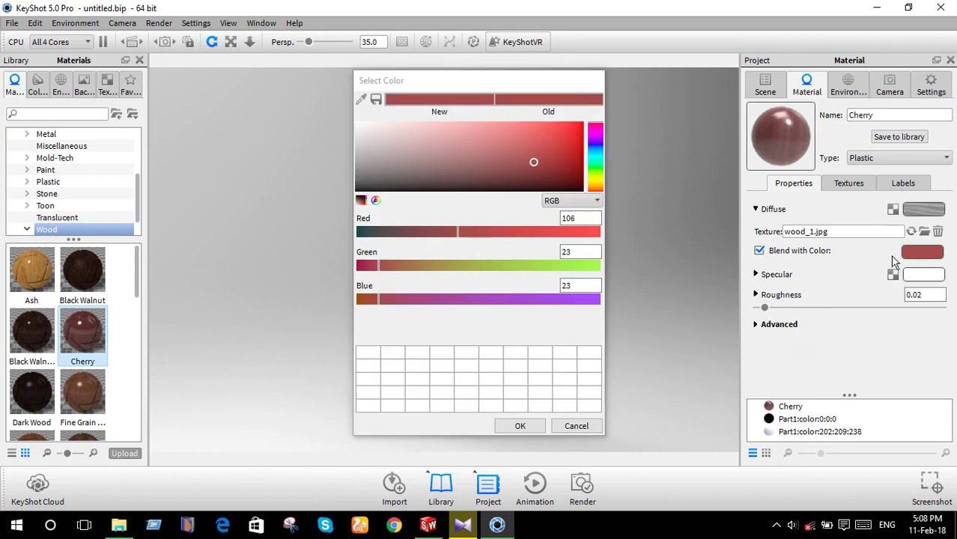
{"action": "left_click", "coordinate": [576, 187]}
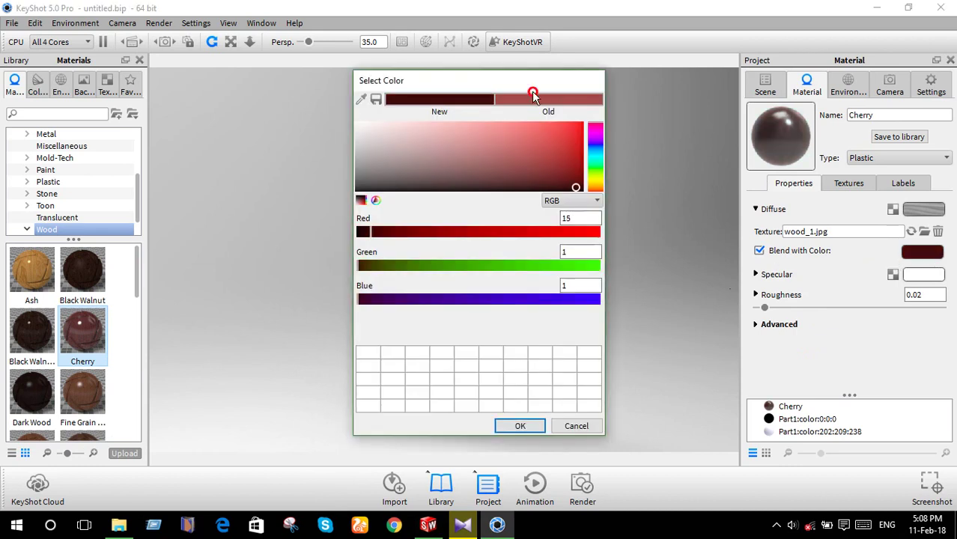
{"action": "left_click_drag", "start_coordinate": [513, 80], "coordinate": [271, 136]}
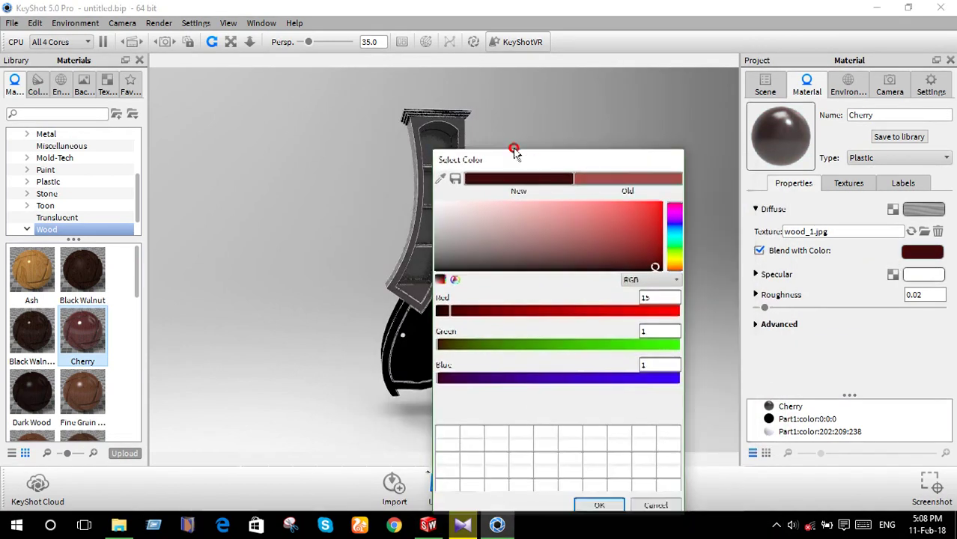
{"action": "left_click_drag", "start_coordinate": [327, 222], "coordinate": [366, 189]}
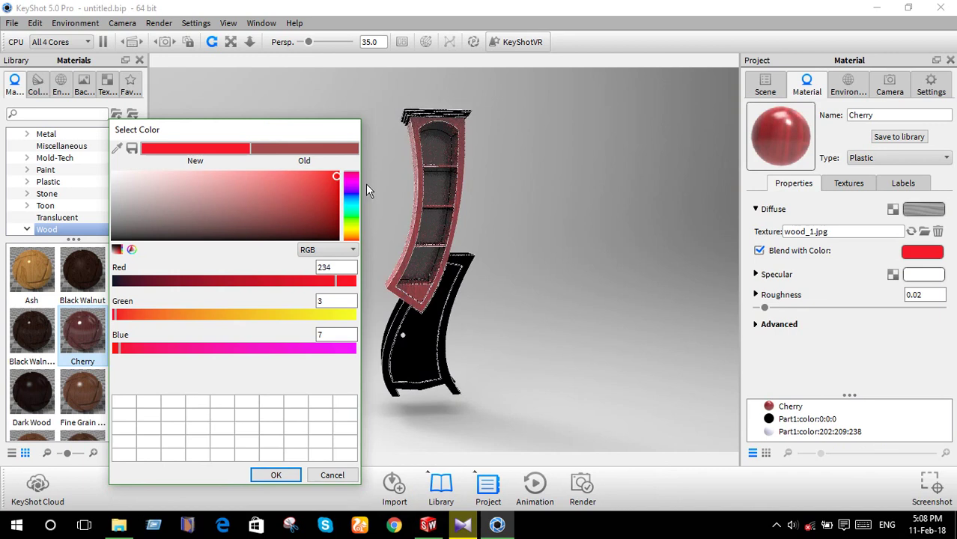
{"action": "scroll", "coordinate": [416, 200], "scroll_direction": "up", "scroll_amount": 3}
{"action": "left_click_drag", "start_coordinate": [433, 203], "coordinate": [508, 242]}
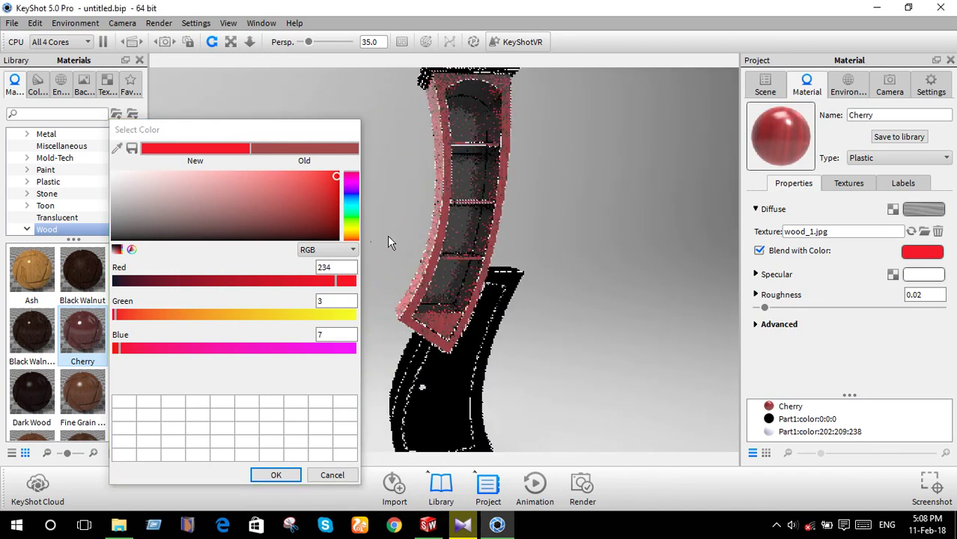
Brighten the blend colour to bright red (229, 6, 10) and confirm it.
{"action": "left_click", "coordinate": [332, 215]}
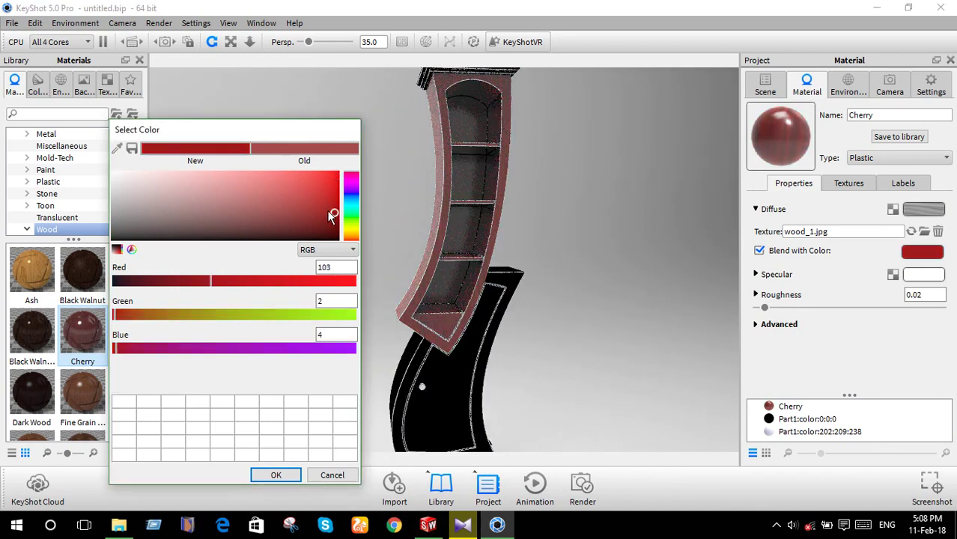
{"action": "left_click", "coordinate": [327, 213]}
{"action": "left_click", "coordinate": [335, 211]}
{"action": "left_click", "coordinate": [336, 208]}
{"action": "left_click", "coordinate": [334, 197]}
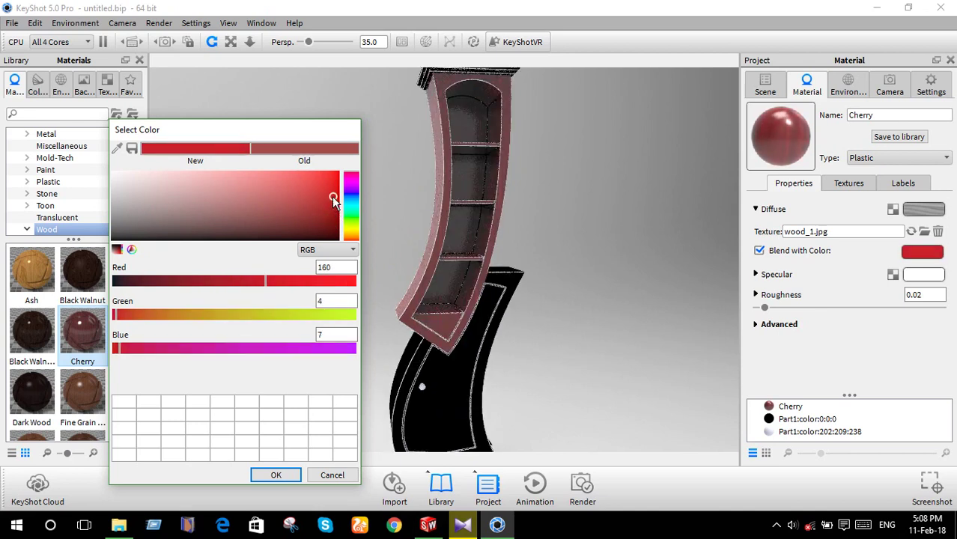
{"action": "left_click", "coordinate": [335, 182]}
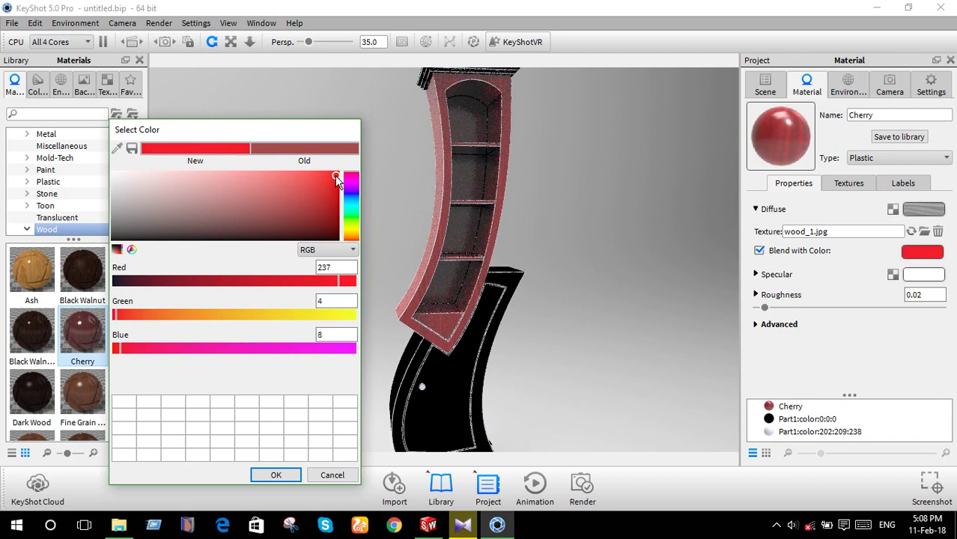
{"action": "left_click", "coordinate": [324, 173]}
{"action": "mouse_move", "coordinate": [318, 181]}
{"action": "left_mouse_down"}
{"action": "mouse_move", "coordinate": [340, 225]}
{"action": "mouse_move", "coordinate": [321, 195]}
{"action": "mouse_move", "coordinate": [333, 178]}
{"action": "left_mouse_up"}
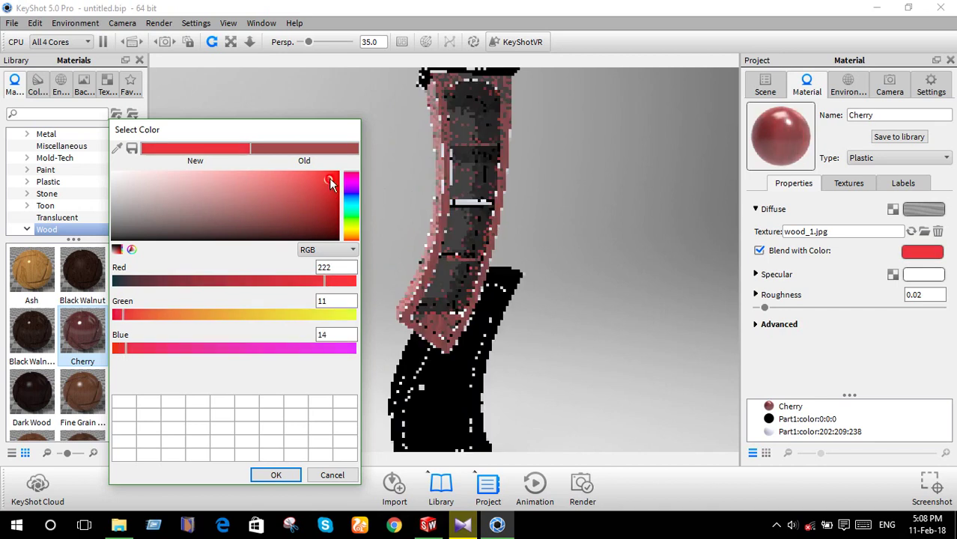
{"action": "left_click", "coordinate": [289, 473]}
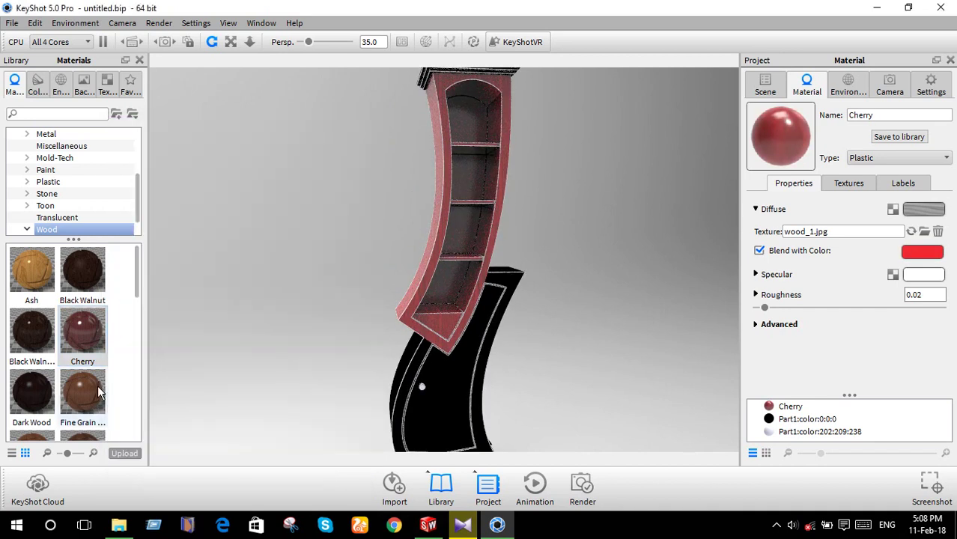
{"action": "scroll", "coordinate": [96, 387], "scroll_direction": "down", "scroll_amount": 5}
Apply the Dark Wood material to the lower cabinet.
{"action": "scroll", "coordinate": [93, 387], "scroll_direction": "up", "scroll_amount": 5}
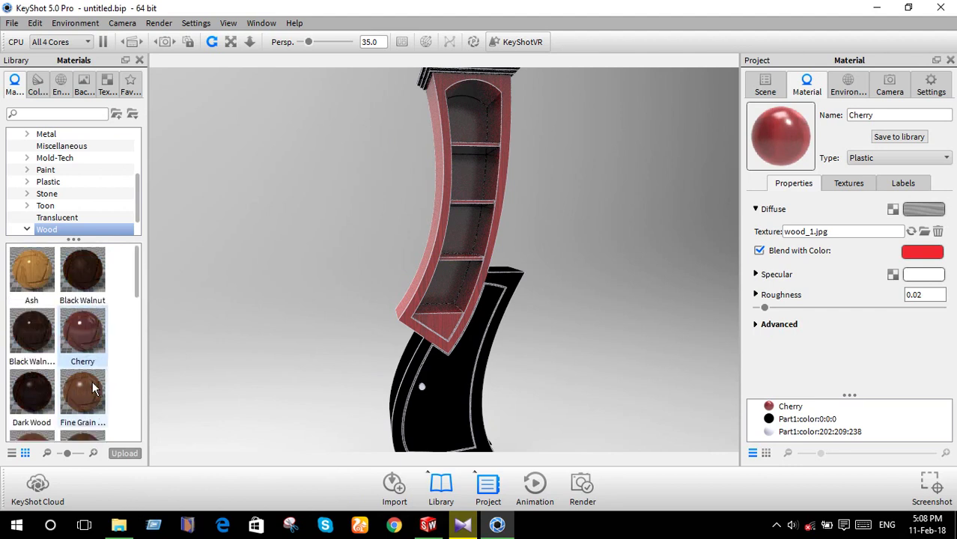
{"action": "left_click_drag", "start_coordinate": [31, 391], "coordinate": [420, 416]}
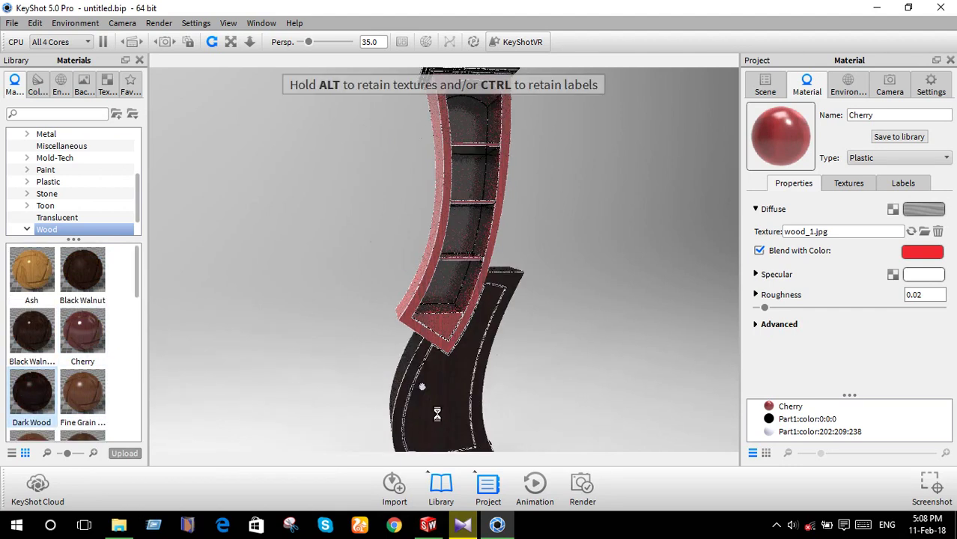
{"action": "mouse_move", "coordinate": [437, 410]}
{"action": "left_mouse_down"}
{"action": "mouse_move", "coordinate": [622, 404]}
{"action": "mouse_move", "coordinate": [429, 399]}
{"action": "mouse_move", "coordinate": [471, 363]}
{"action": "left_mouse_up"}
Replace the upper shelf's Cherry with the Wood Planks material.
{"action": "scroll", "coordinate": [494, 349], "scroll_direction": "up", "scroll_amount": 2}
{"action": "scroll", "coordinate": [479, 341], "scroll_direction": "up", "scroll_amount": 2}
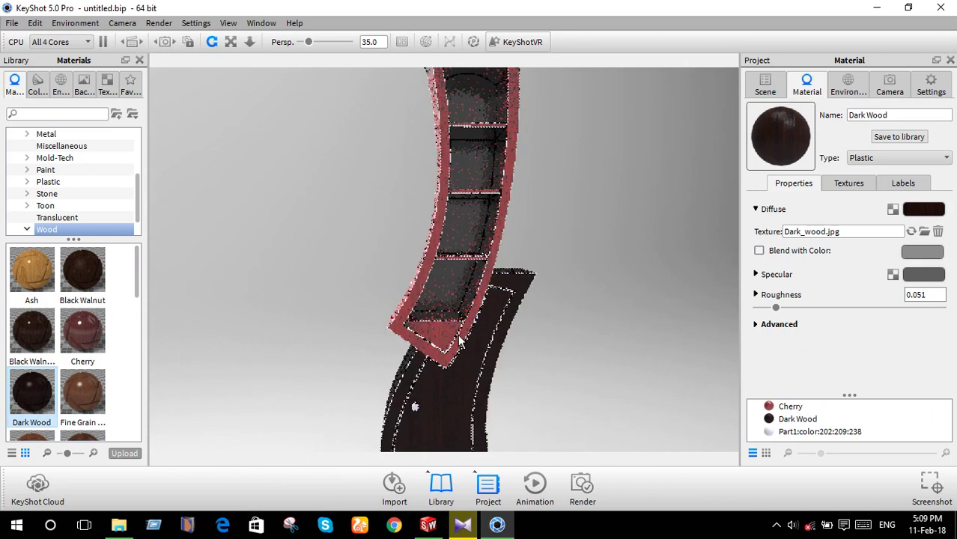
{"action": "scroll", "coordinate": [470, 323], "scroll_direction": "up", "scroll_amount": 2}
{"action": "scroll", "coordinate": [105, 322], "scroll_direction": "down", "scroll_amount": 5}
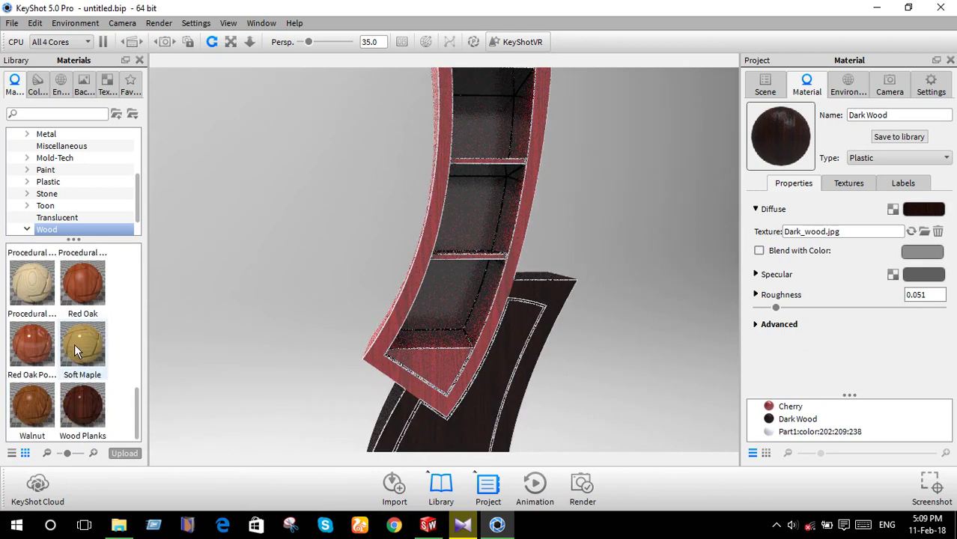
{"action": "scroll", "coordinate": [416, 378], "scroll_direction": "up", "scroll_amount": 2}
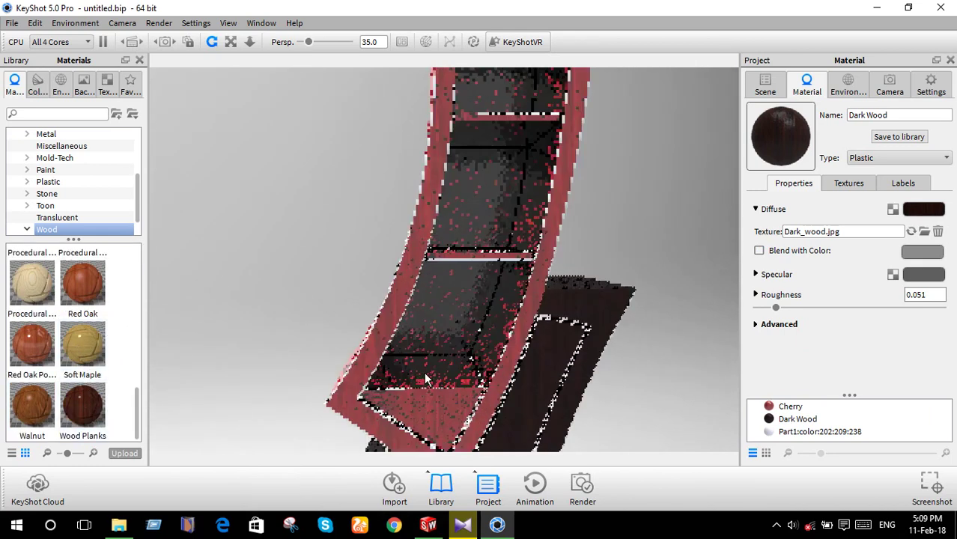
{"action": "scroll", "coordinate": [416, 379], "scroll_direction": "up", "scroll_amount": 2}
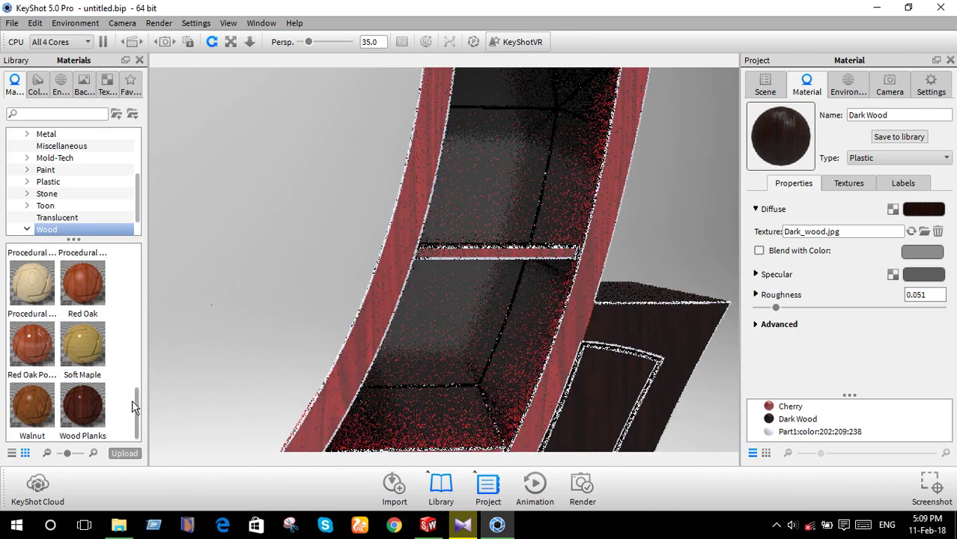
{"action": "left_click_drag", "start_coordinate": [84, 408], "coordinate": [339, 398]}
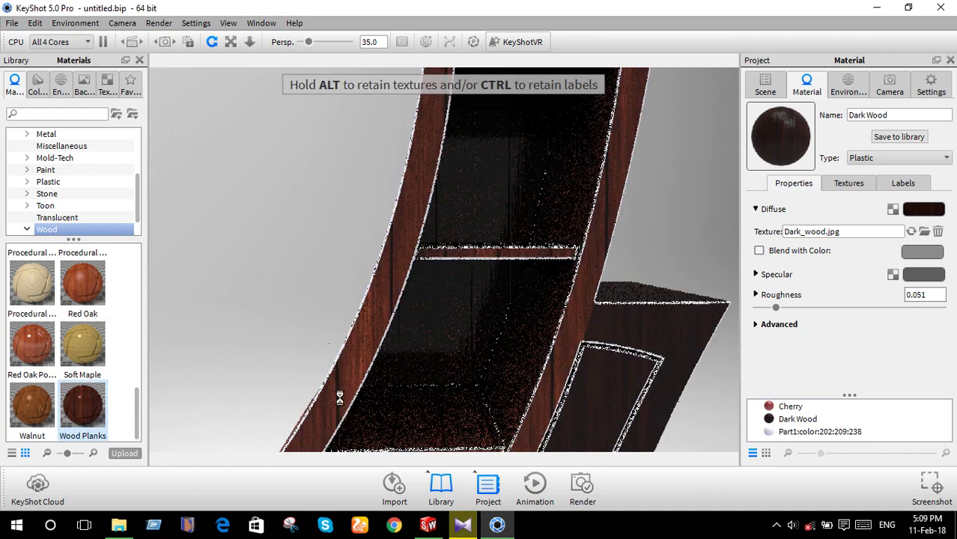
{"action": "scroll", "coordinate": [341, 402], "scroll_direction": "down", "scroll_amount": 5}
{"action": "scroll", "coordinate": [445, 294], "scroll_direction": "up", "scroll_amount": 2}
{"action": "scroll", "coordinate": [445, 295], "scroll_direction": "up", "scroll_amount": 2}
{"action": "left_click", "coordinate": [928, 252]}
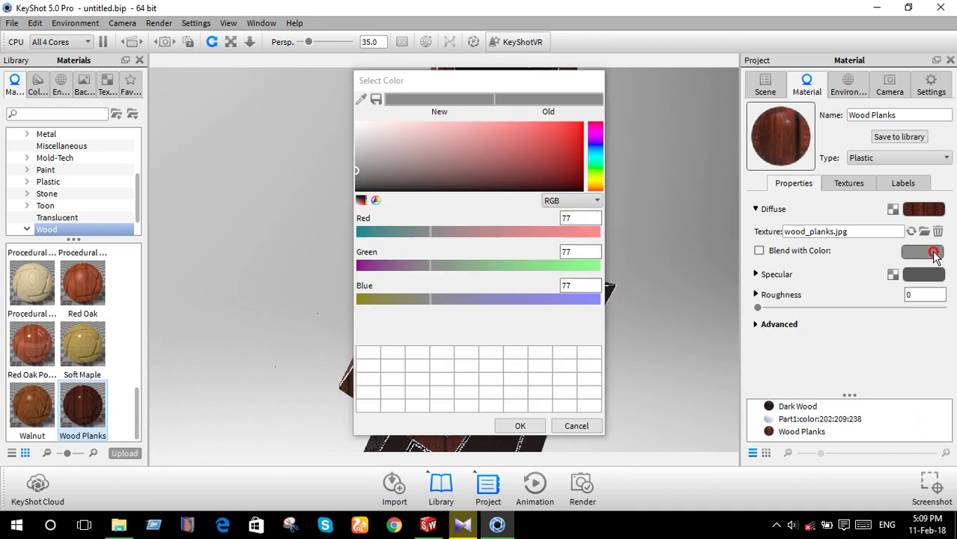
Try a dark red blend (88, 1, 1) on Wood Planks, then discard it.
{"action": "left_click", "coordinate": [575, 161]}
{"action": "left_click_drag", "start_coordinate": [583, 81], "coordinate": [289, 114]}
{"action": "left_click", "coordinate": [282, 171]}
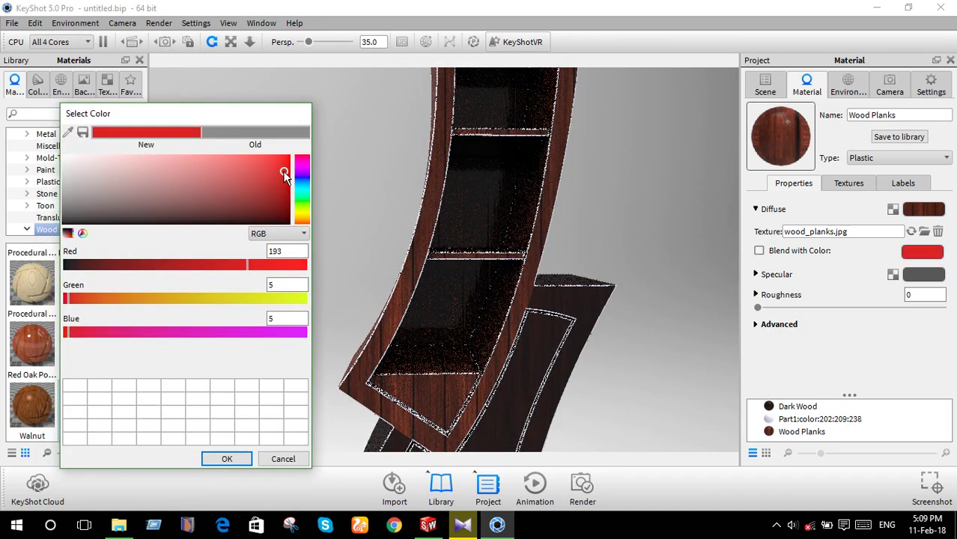
{"action": "left_click", "coordinate": [287, 201]}
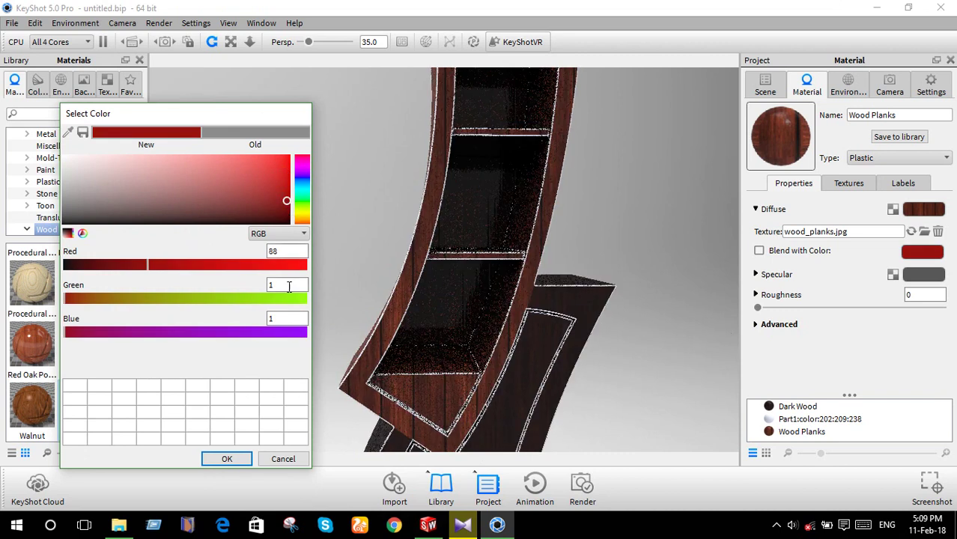
{"action": "left_click", "coordinate": [282, 459]}
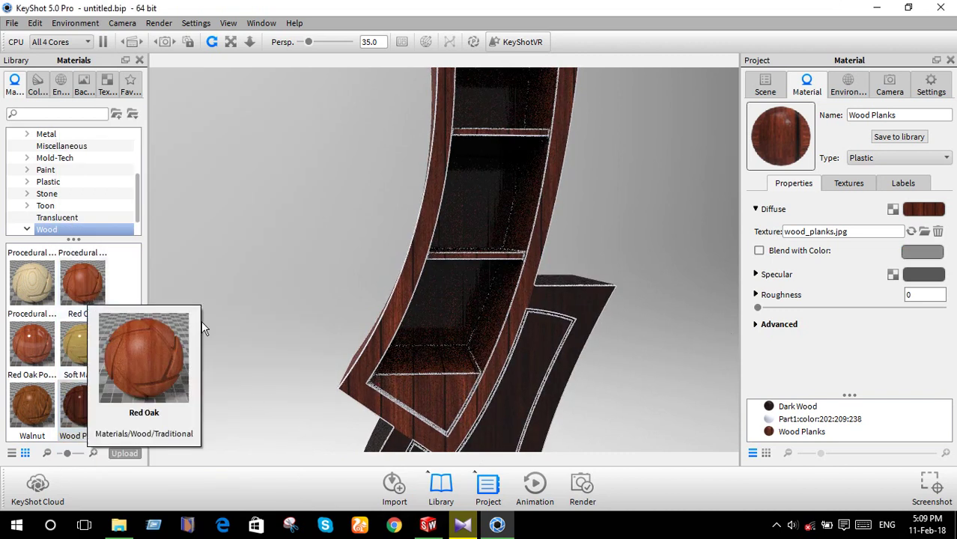
Apply Red Oak to the bookshelf's pale edge trim.
{"action": "scroll", "coordinate": [397, 417], "scroll_direction": "up", "scroll_amount": 2}
{"action": "scroll", "coordinate": [395, 413], "scroll_direction": "up", "scroll_amount": 2}
{"action": "scroll", "coordinate": [388, 373], "scroll_direction": "up", "scroll_amount": 2}
{"action": "scroll", "coordinate": [381, 329], "scroll_direction": "up", "scroll_amount": 2}
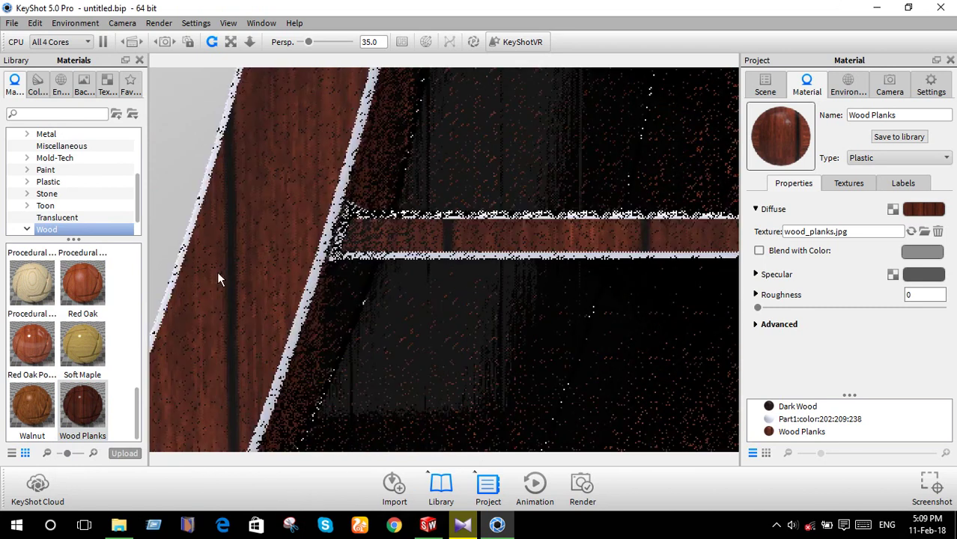
{"action": "left_click_drag", "start_coordinate": [84, 305], "coordinate": [311, 293]}
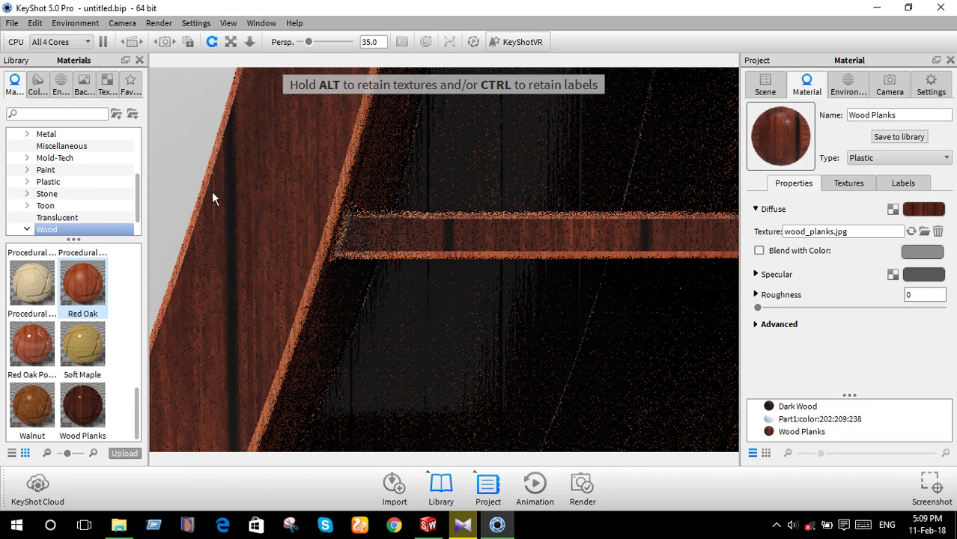
Finish placing Red Oak on the trim and try Cherry on the upper shelf.
{"action": "left_click_drag", "start_coordinate": [211, 191], "coordinate": [211, 192]}
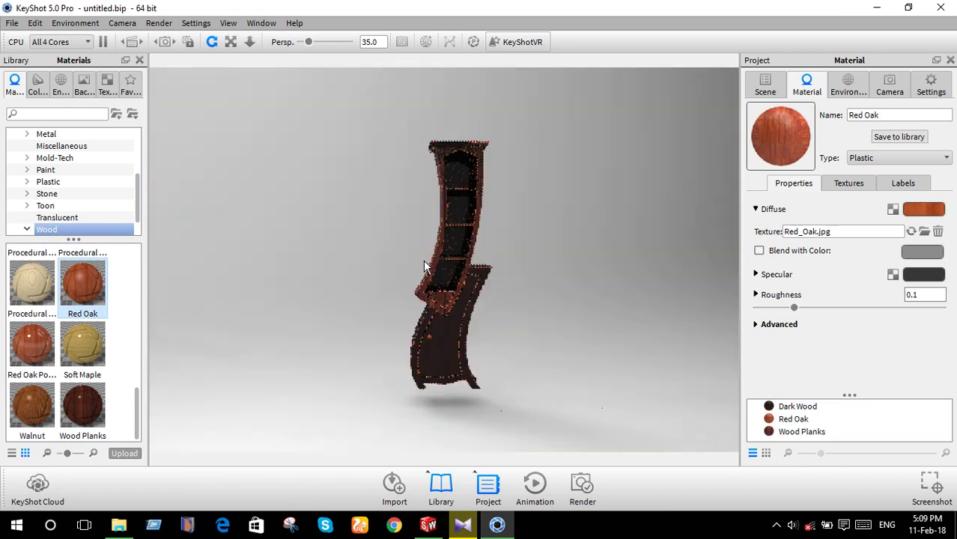
{"action": "mouse_move", "coordinate": [603, 349]}
{"action": "left_mouse_down"}
{"action": "mouse_move", "coordinate": [616, 351]}
{"action": "mouse_move", "coordinate": [529, 346]}
{"action": "left_mouse_up"}
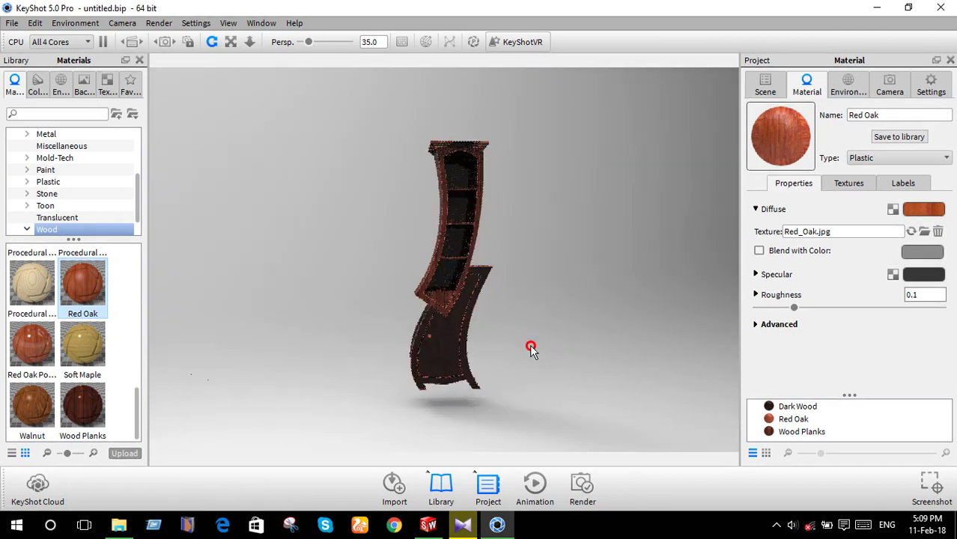
{"action": "scroll", "coordinate": [44, 336], "scroll_direction": "up", "scroll_amount": 5}
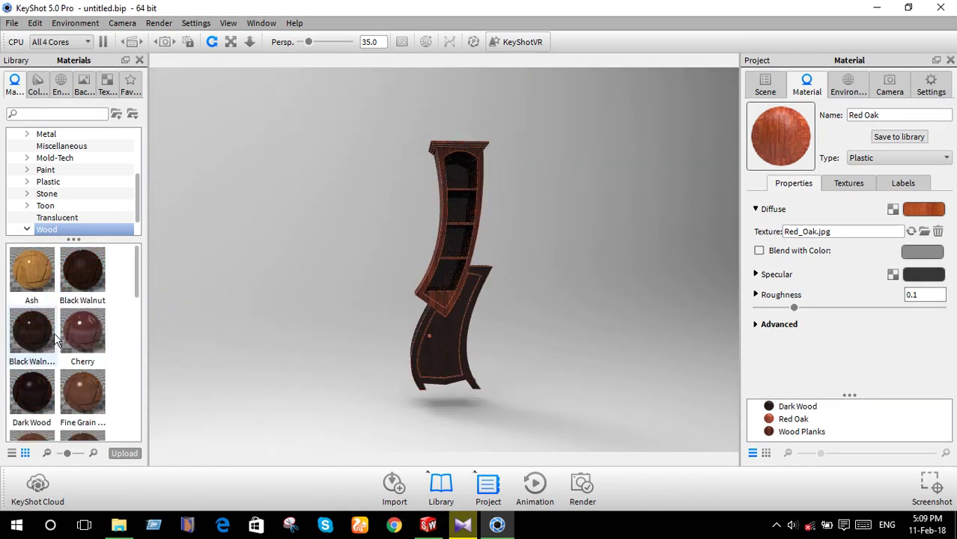
{"action": "scroll", "coordinate": [74, 377], "scroll_direction": "down", "scroll_amount": 5}
{"action": "scroll", "coordinate": [74, 374], "scroll_direction": "up", "scroll_amount": 5}
{"action": "left_click_drag", "start_coordinate": [83, 330], "coordinate": [443, 311]}
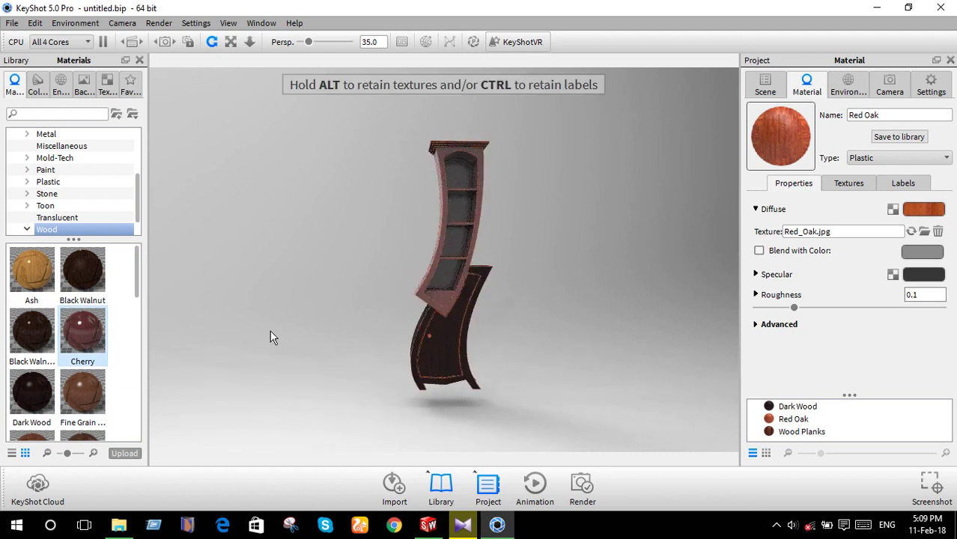
Replace the upper shelf's finish with Soft Maple wood.
{"action": "mouse_move", "coordinate": [295, 346]}
{"action": "left_mouse_down"}
{"action": "mouse_move", "coordinate": [683, 359]}
{"action": "mouse_move", "coordinate": [325, 353]}
{"action": "mouse_move", "coordinate": [566, 352]}
{"action": "mouse_move", "coordinate": [563, 342]}
{"action": "left_mouse_up"}
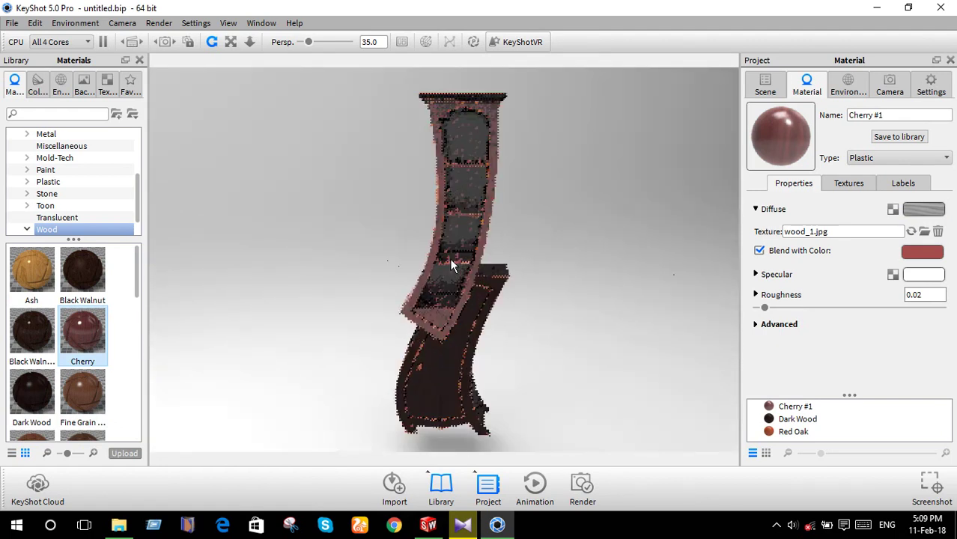
{"action": "scroll", "coordinate": [450, 258], "scroll_direction": "up", "scroll_amount": 5}
{"action": "scroll", "coordinate": [45, 358], "scroll_direction": "down", "scroll_amount": 3}
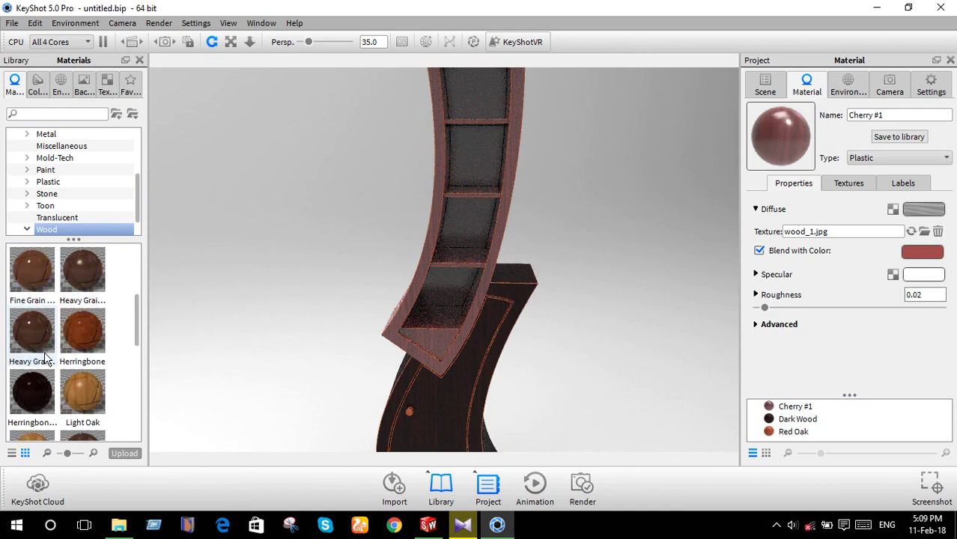
{"action": "scroll", "coordinate": [44, 358], "scroll_direction": "down", "scroll_amount": 3}
{"action": "mouse_move", "coordinate": [82, 344]}
{"action": "left_mouse_down"}
{"action": "mouse_move", "coordinate": [397, 332]}
{"action": "mouse_move", "coordinate": [380, 319]}
{"action": "mouse_move", "coordinate": [384, 340]}
{"action": "left_mouse_up"}
{"action": "scroll", "coordinate": [327, 348], "scroll_direction": "down", "scroll_amount": 3}
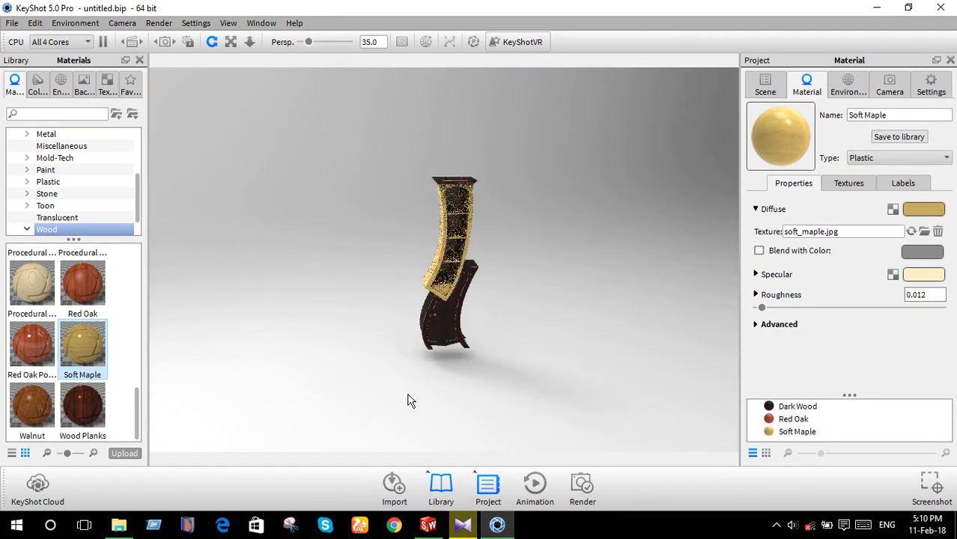
Apply Procedural Pine to the upper shelf, trying a red specular but keeping white.
{"action": "mouse_move", "coordinate": [33, 295]}
{"action": "left_mouse_down"}
{"action": "mouse_move", "coordinate": [442, 274]}
{"action": "mouse_move", "coordinate": [443, 285]}
{"action": "left_mouse_up"}
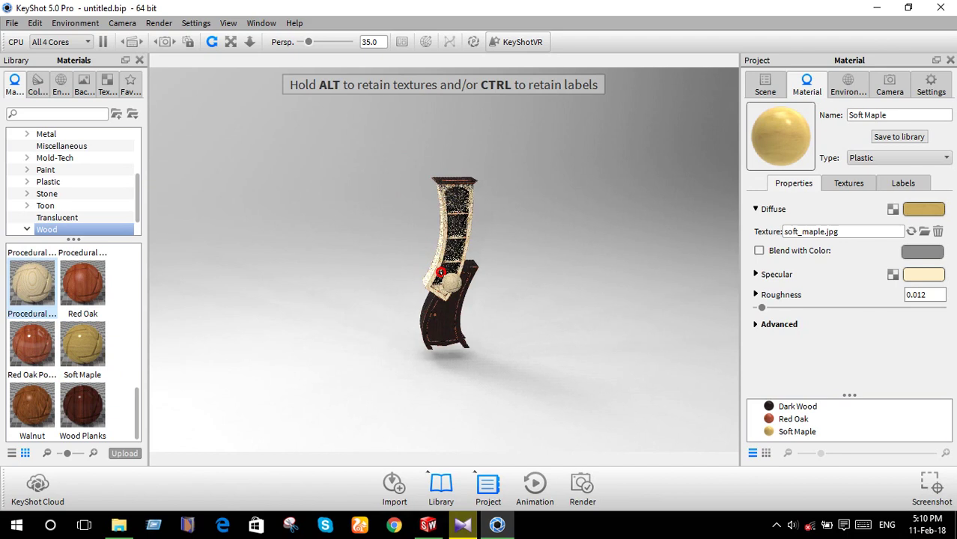
{"action": "scroll", "coordinate": [444, 290], "scroll_direction": "up", "scroll_amount": 5}
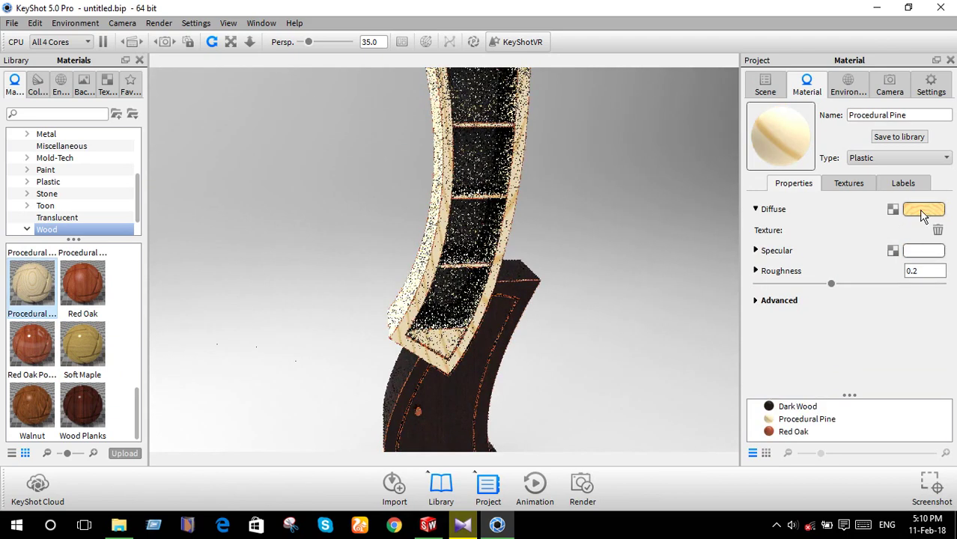
{"action": "left_click", "coordinate": [923, 251]}
{"action": "left_click", "coordinate": [577, 127]}
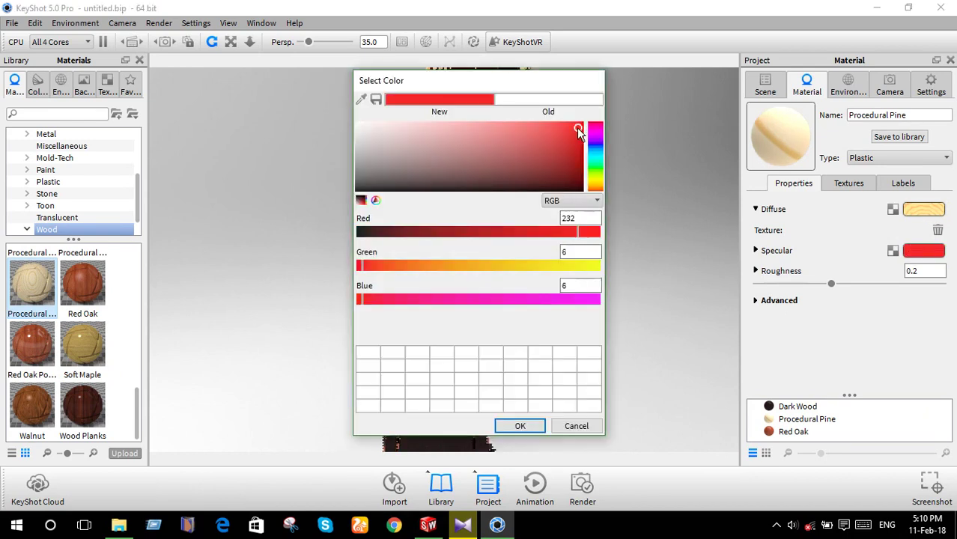
{"action": "left_click_drag", "start_coordinate": [582, 89], "coordinate": [311, 127]}
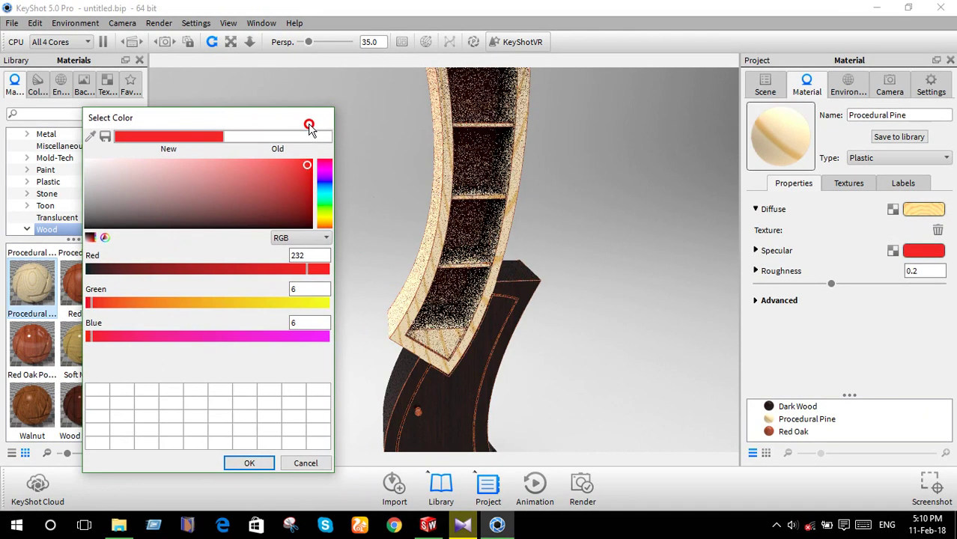
{"action": "left_click", "coordinate": [306, 462]}
Apply Herringbone Dark wood to the upper shelf.
{"action": "scroll", "coordinate": [80, 374], "scroll_direction": "up", "scroll_amount": 5}
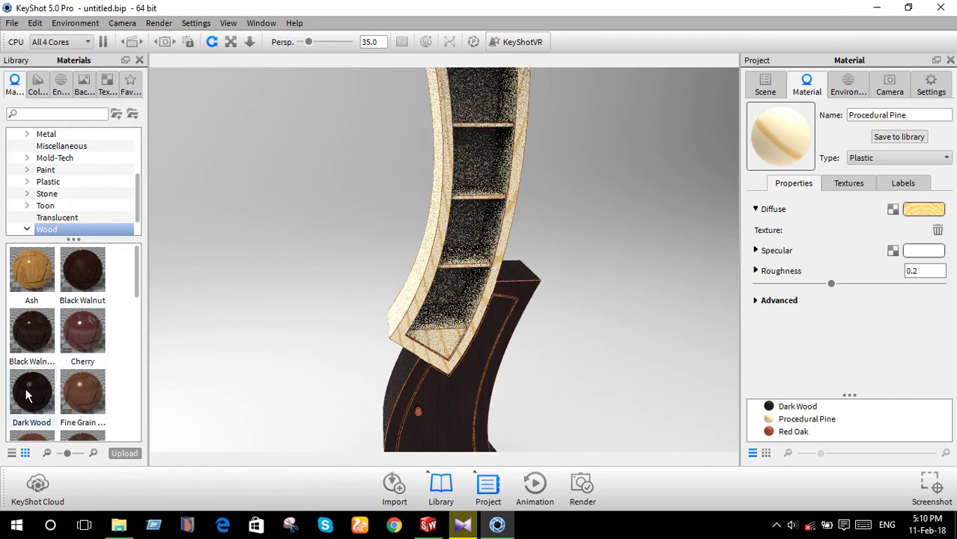
{"action": "scroll", "coordinate": [24, 394], "scroll_direction": "down", "scroll_amount": 3}
{"action": "scroll", "coordinate": [29, 389], "scroll_direction": "down", "scroll_amount": 3}
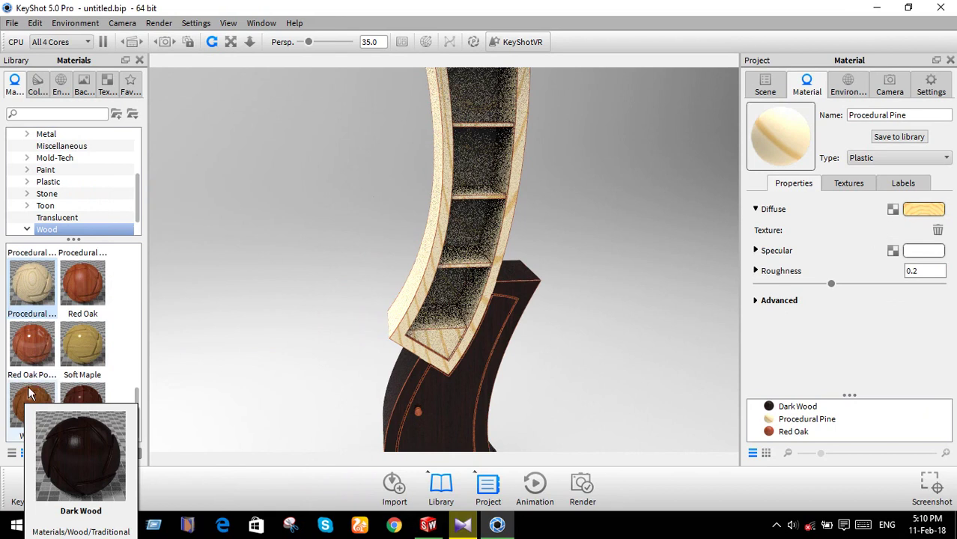
{"action": "scroll", "coordinate": [32, 375], "scroll_direction": "up", "scroll_amount": 3}
{"action": "left_click_drag", "start_coordinate": [32, 404], "coordinate": [411, 306]}
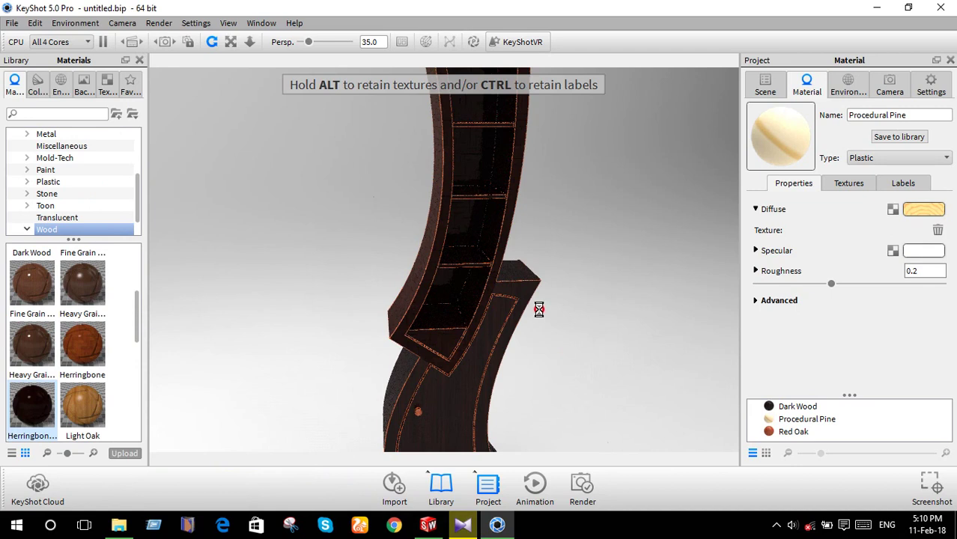
Set Herringbone Dark's diffuse blend colour to deep red RGB 44, 1, 1.
{"action": "scroll", "coordinate": [551, 331], "scroll_direction": "down", "scroll_amount": 3}
{"action": "mouse_move", "coordinate": [551, 331]}
{"action": "left_mouse_down"}
{"action": "mouse_move", "coordinate": [549, 282]}
{"action": "mouse_move", "coordinate": [487, 296]}
{"action": "mouse_move", "coordinate": [474, 253]}
{"action": "mouse_move", "coordinate": [374, 268]}
{"action": "mouse_move", "coordinate": [383, 255]}
{"action": "left_mouse_up"}
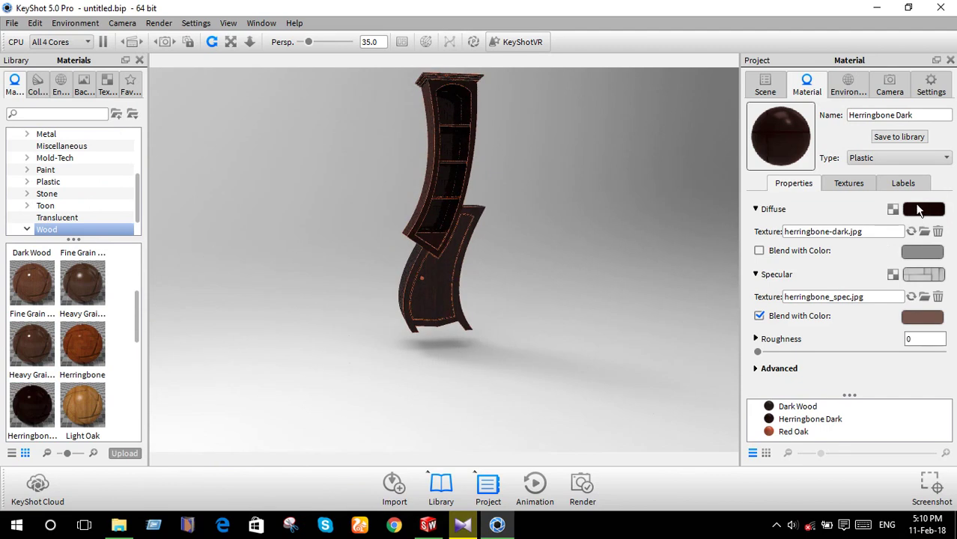
{"action": "left_click", "coordinate": [925, 255]}
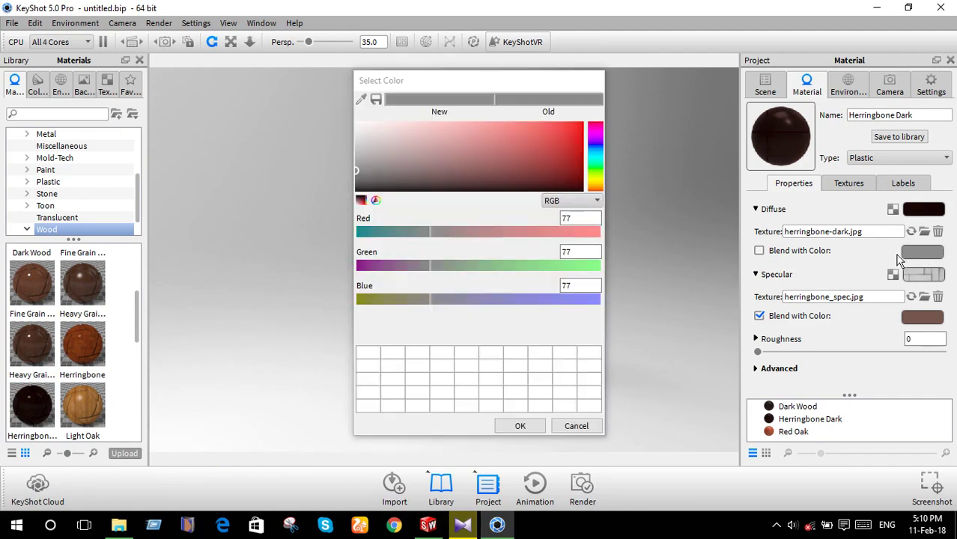
{"action": "left_click_drag", "start_coordinate": [582, 159], "coordinate": [577, 183]}
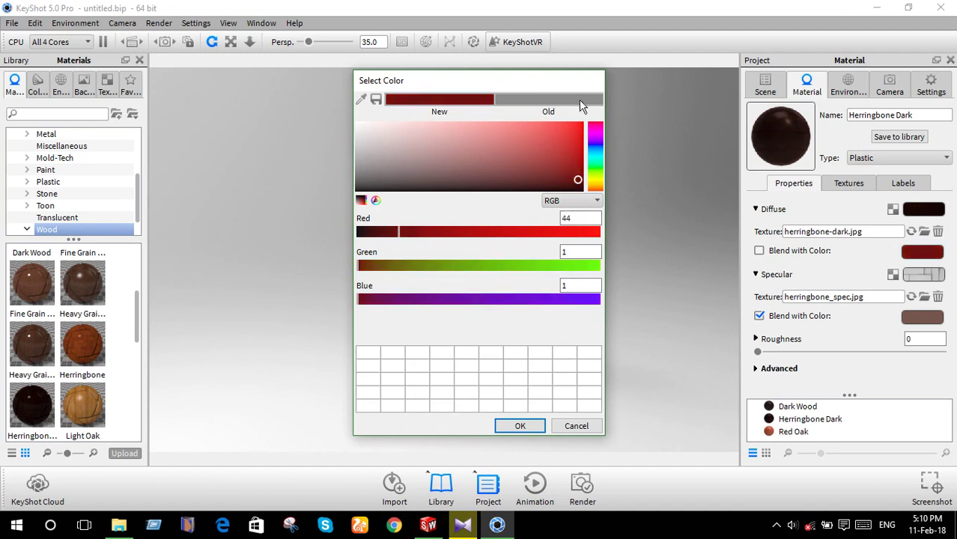
{"action": "mouse_move", "coordinate": [576, 79]}
{"action": "left_mouse_down"}
{"action": "mouse_move", "coordinate": [256, 166]}
{"action": "mouse_move", "coordinate": [298, 129]}
{"action": "left_mouse_up"}
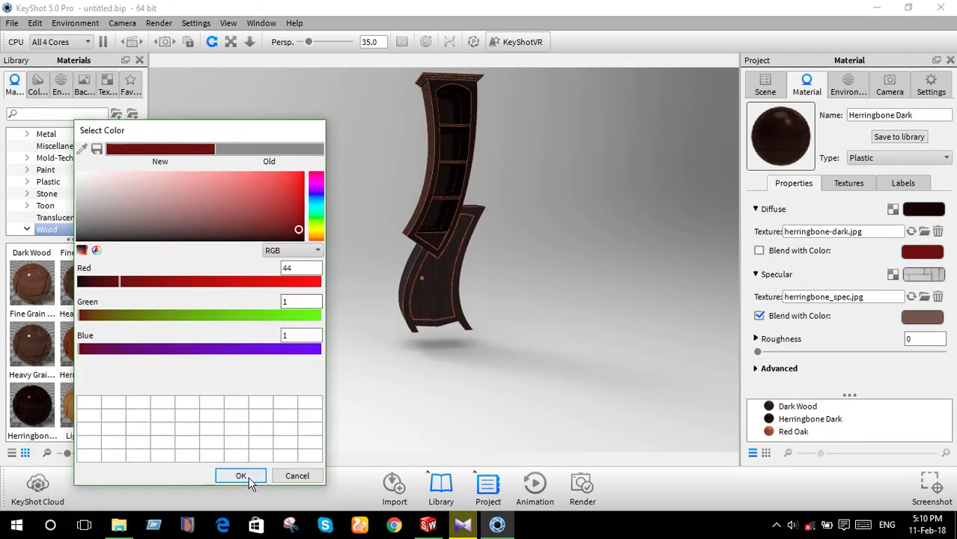
{"action": "left_click", "coordinate": [249, 477]}
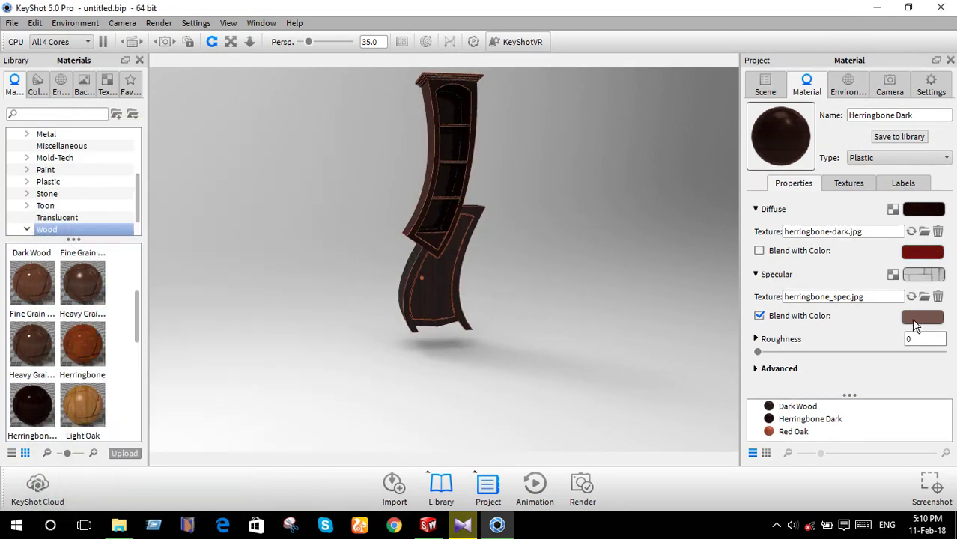
Try pink and blue-violet hues for the Herringbone Dark specular blend colour.
{"action": "left_click", "coordinate": [915, 320]}
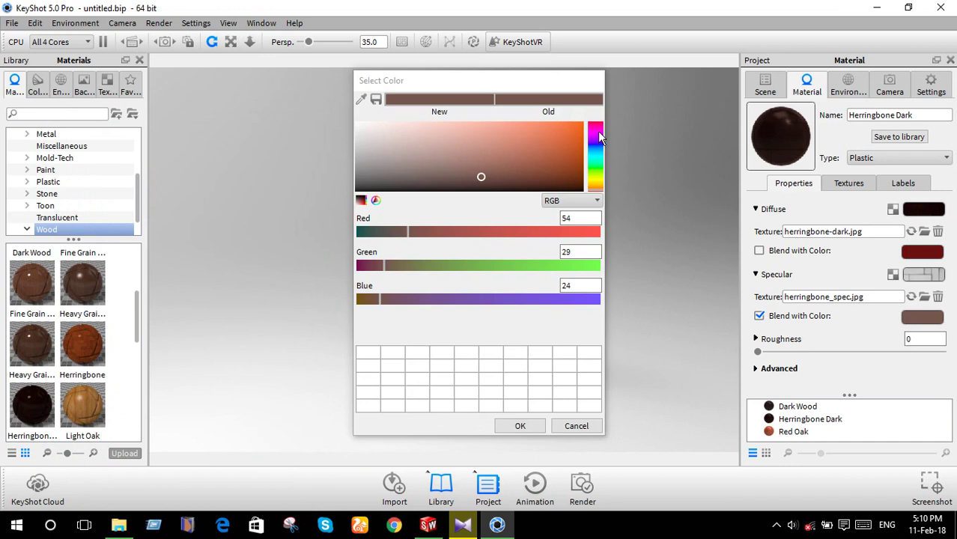
{"action": "left_click", "coordinate": [597, 133]}
{"action": "left_click", "coordinate": [590, 175]}
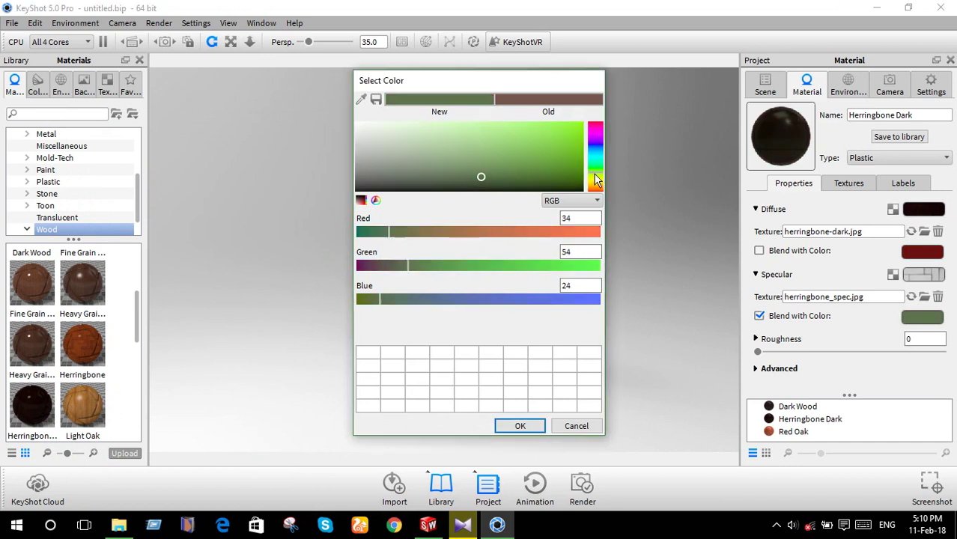
{"action": "left_click", "coordinate": [588, 142]}
{"action": "left_click", "coordinate": [563, 159]}
{"action": "left_click_drag", "start_coordinate": [580, 80], "coordinate": [348, 169]}
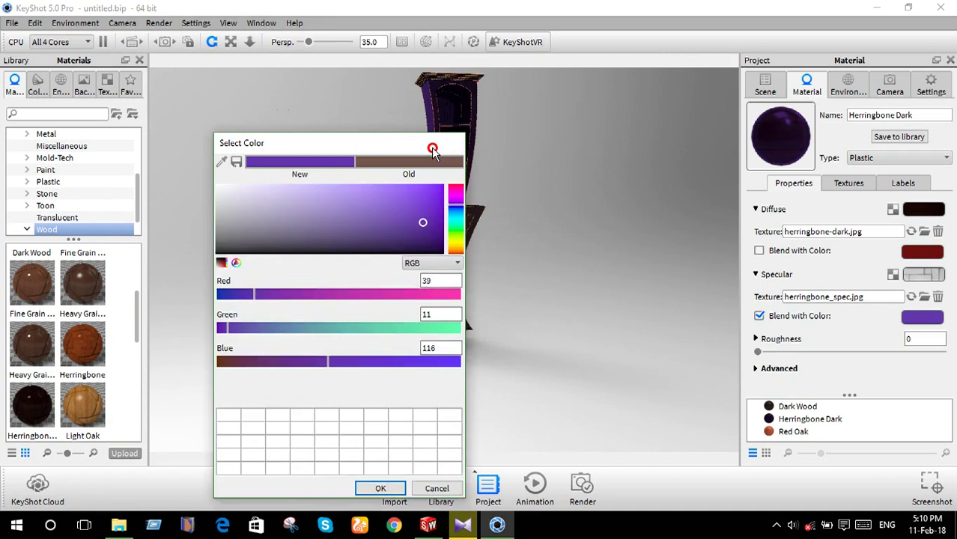
{"action": "left_click", "coordinate": [599, 232]}
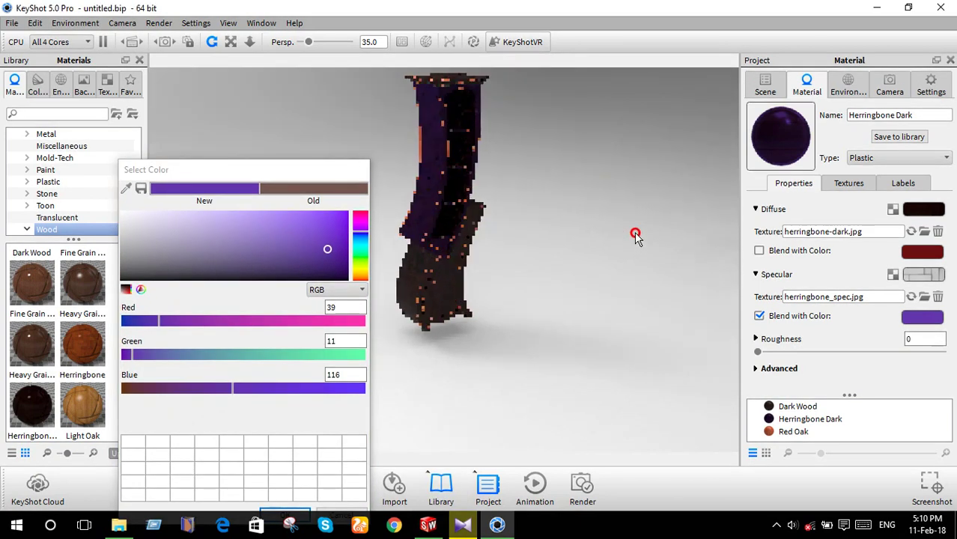
{"action": "left_click_drag", "start_coordinate": [599, 232], "coordinate": [575, 215]}
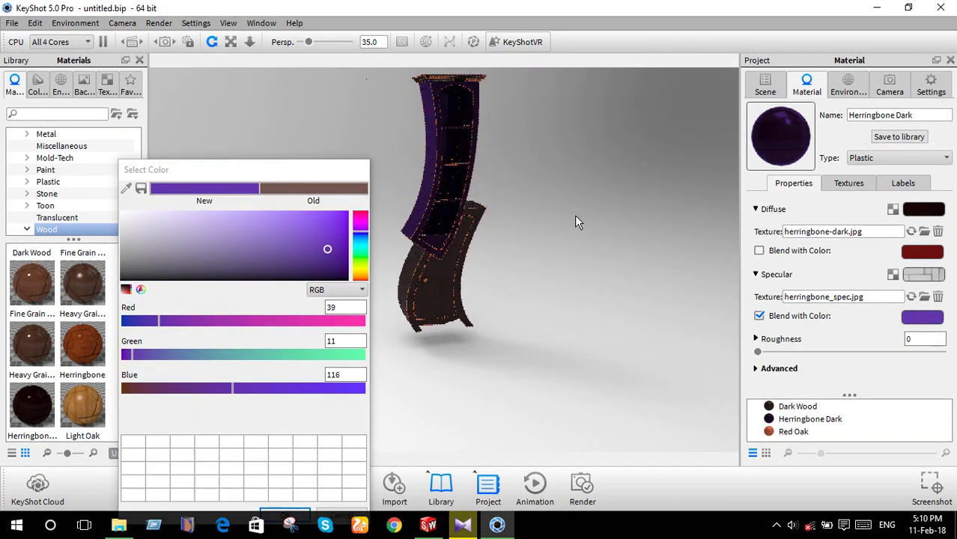
Shift the specular blend through orange to full red RGB 191, 1, 4.
{"action": "left_click", "coordinate": [359, 276]}
{"action": "left_click", "coordinate": [327, 261]}
{"action": "left_click_drag", "start_coordinate": [328, 261], "coordinate": [332, 222]}
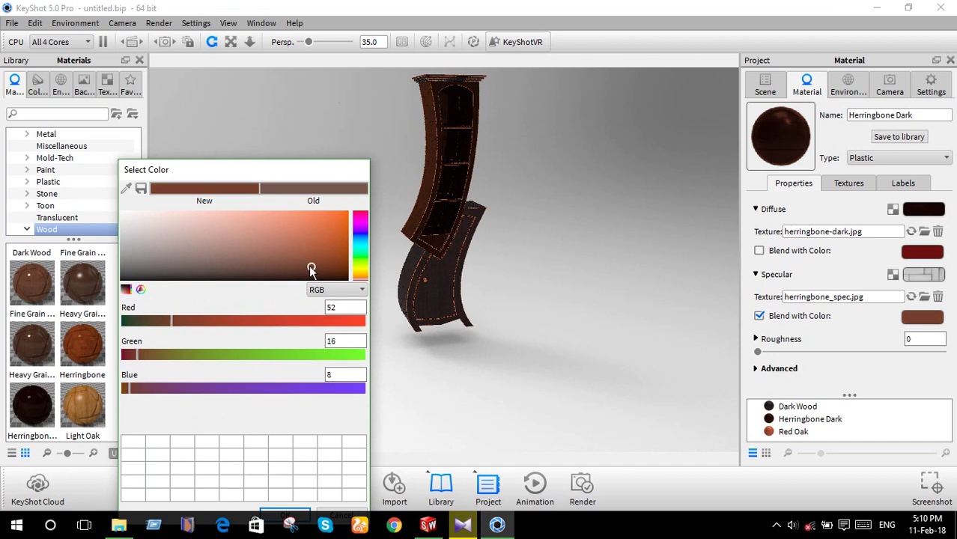
{"action": "left_click", "coordinate": [362, 218]}
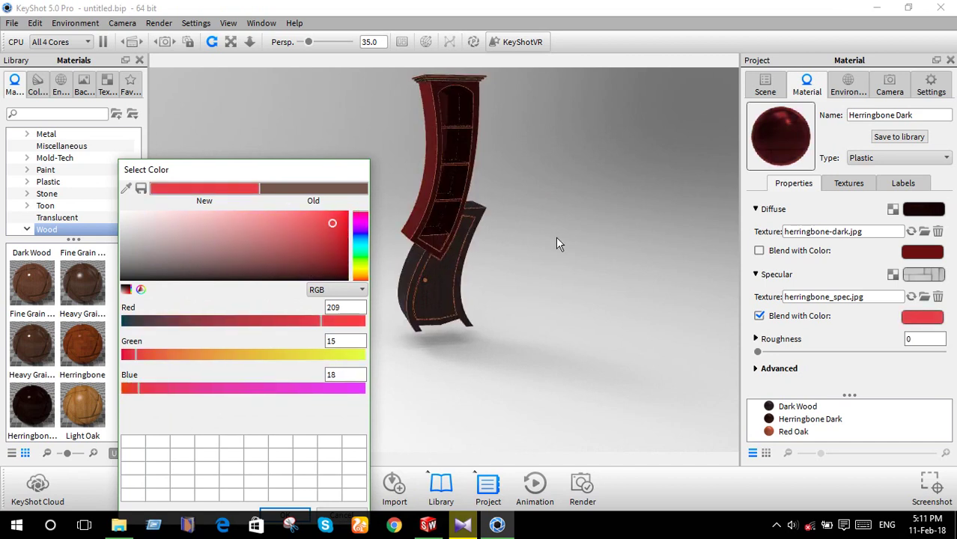
{"action": "left_click", "coordinate": [348, 231]}
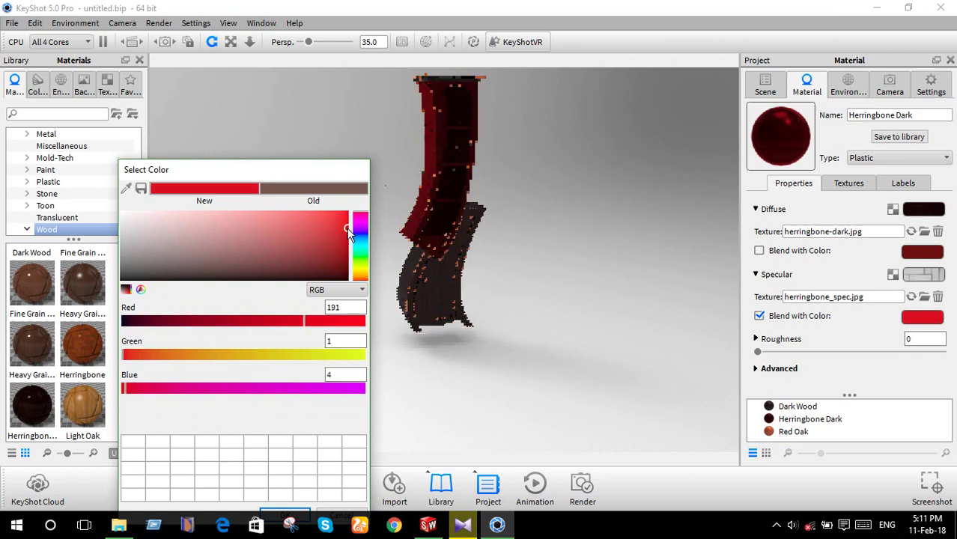
{"action": "left_click_drag", "start_coordinate": [560, 265], "coordinate": [473, 255]}
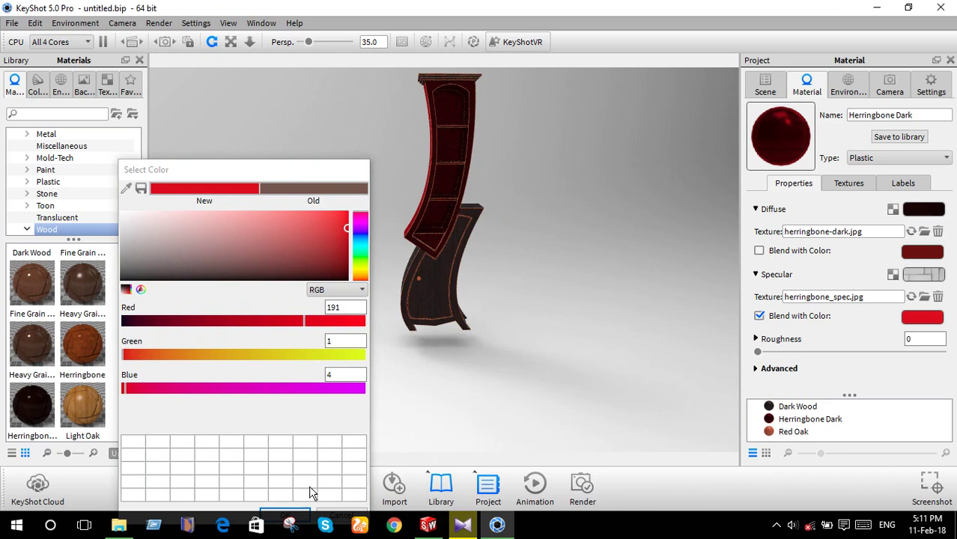
{"action": "left_click", "coordinate": [307, 513]}
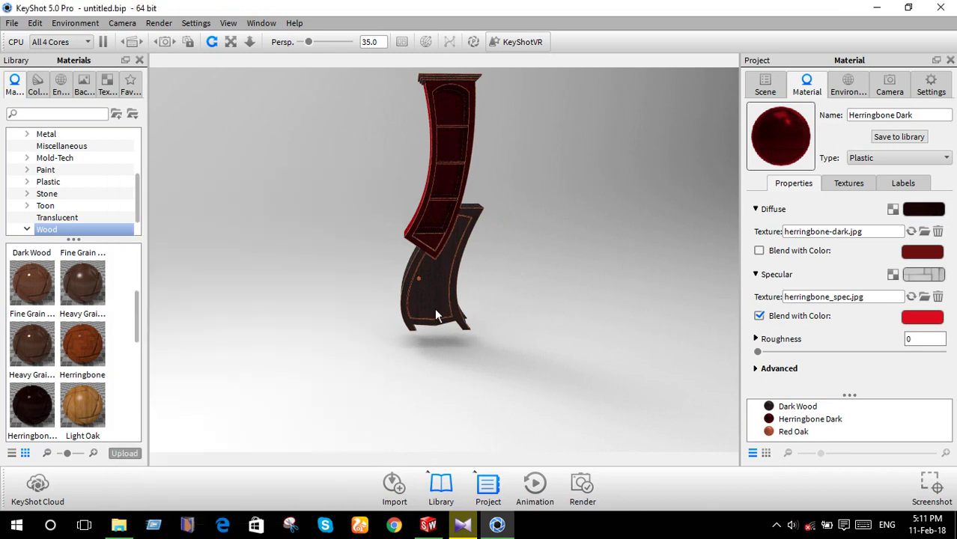
Edit the lower cabinet's Dark Wood material and set its blend colour to black.
{"action": "right_click", "coordinate": [439, 319]}
{"action": "left_click", "coordinate": [464, 41]}
{"action": "left_click", "coordinate": [925, 252]}
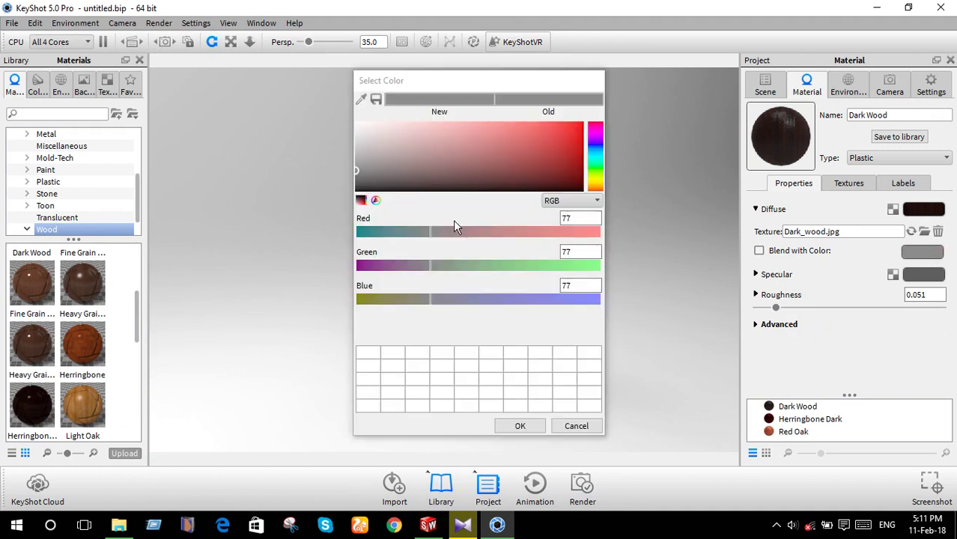
{"action": "left_click", "coordinate": [356, 191]}
{"action": "left_click", "coordinate": [515, 426]}
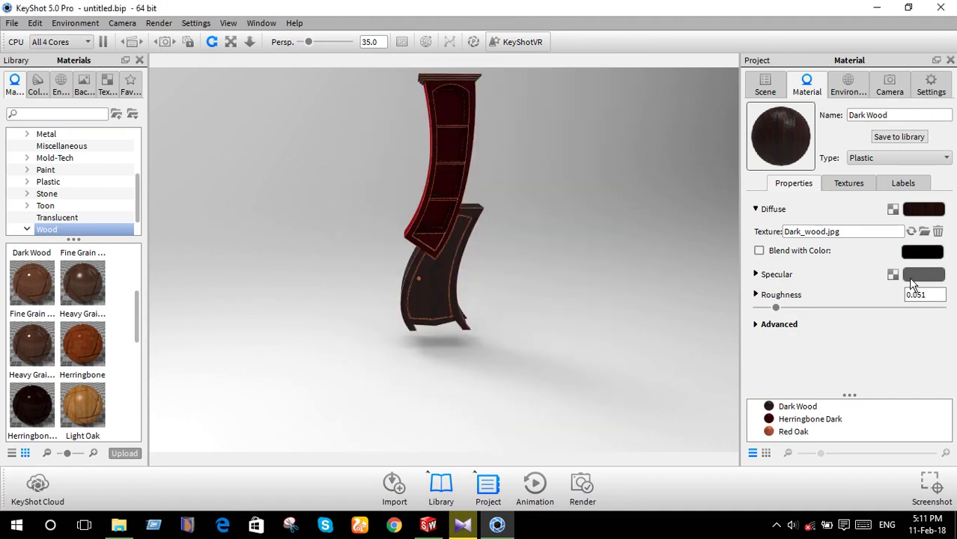
Keep Dark Wood's specular colour black and orbit close to the lower door.
{"action": "left_click", "coordinate": [923, 274]}
{"action": "left_click", "coordinate": [358, 190]}
{"action": "left_click_drag", "start_coordinate": [449, 78], "coordinate": [165, 119]}
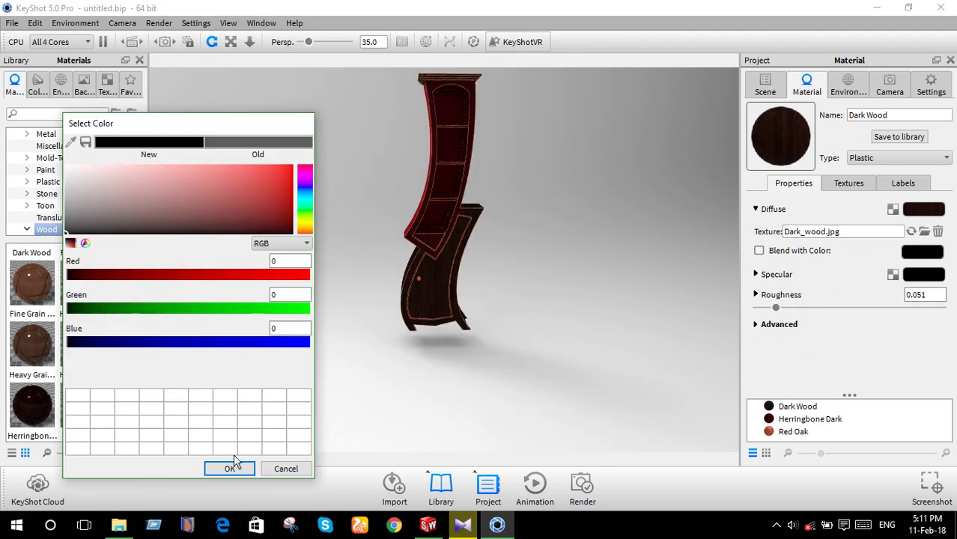
{"action": "left_click", "coordinate": [229, 467]}
{"action": "mouse_move", "coordinate": [296, 453]}
{"action": "left_mouse_down"}
{"action": "mouse_move", "coordinate": [517, 401]}
{"action": "mouse_move", "coordinate": [398, 413]}
{"action": "mouse_move", "coordinate": [417, 292]}
{"action": "mouse_move", "coordinate": [418, 343]}
{"action": "mouse_move", "coordinate": [389, 364]}
{"action": "mouse_move", "coordinate": [376, 346]}
{"action": "left_mouse_up"}
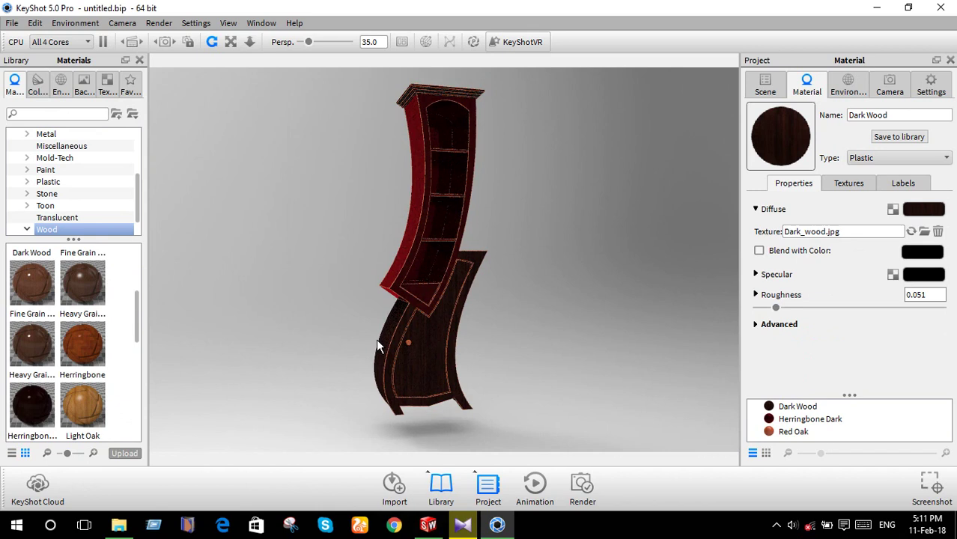
{"action": "mouse_move", "coordinate": [358, 310]}
{"action": "left_mouse_down"}
{"action": "mouse_move", "coordinate": [354, 320]}
{"action": "mouse_move", "coordinate": [290, 337]}
{"action": "mouse_move", "coordinate": [354, 331]}
{"action": "mouse_move", "coordinate": [431, 353]}
{"action": "mouse_move", "coordinate": [406, 373]}
{"action": "mouse_move", "coordinate": [416, 319]}
{"action": "mouse_move", "coordinate": [402, 341]}
{"action": "mouse_move", "coordinate": [375, 352]}
{"action": "mouse_move", "coordinate": [420, 263]}
{"action": "mouse_move", "coordinate": [378, 294]}
{"action": "mouse_move", "coordinate": [325, 310]}
{"action": "left_mouse_up"}
Unlink the door knob's Red Oak material and drag Aluminum from Metal onto it.
{"action": "right_click", "coordinate": [326, 311]}
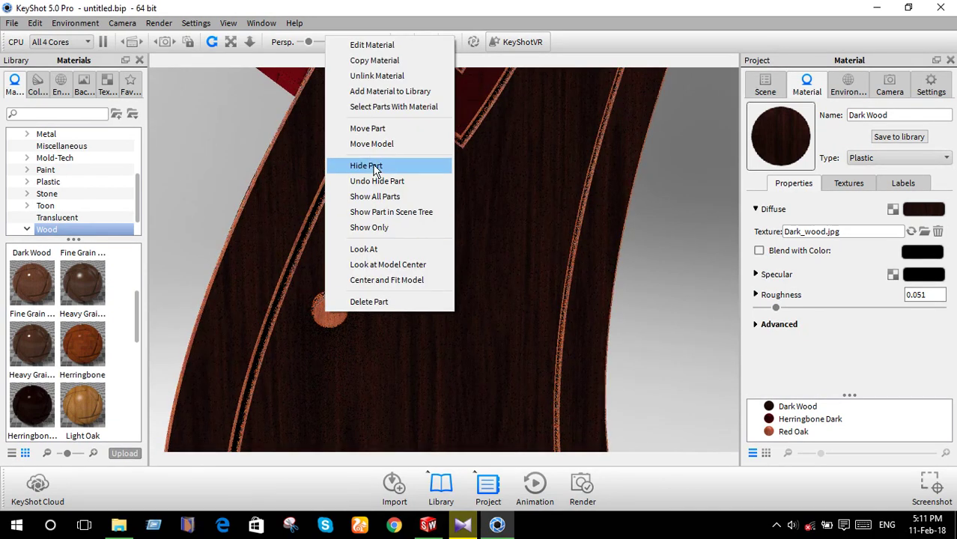
{"action": "left_click", "coordinate": [372, 77]}
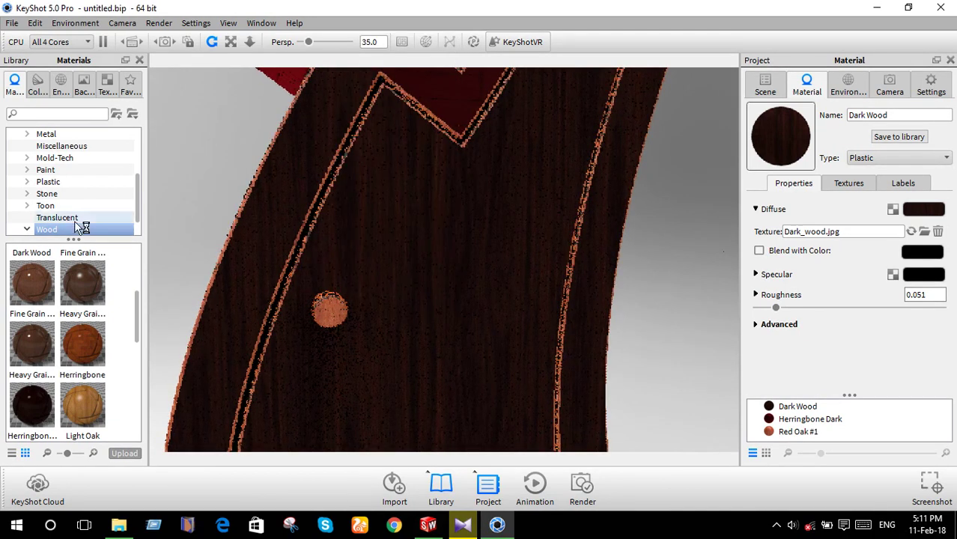
{"action": "scroll", "coordinate": [62, 204], "scroll_direction": "up", "scroll_amount": 2}
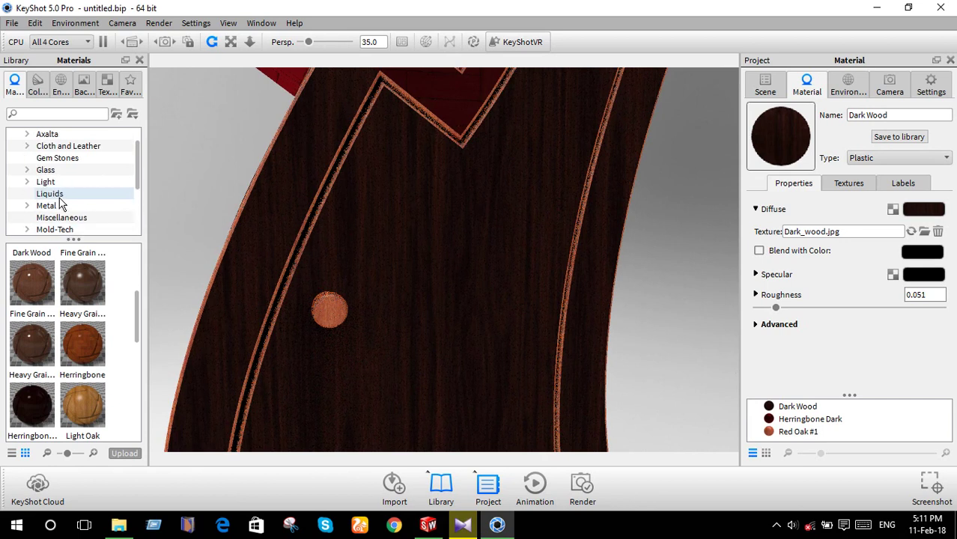
{"action": "left_click", "coordinate": [54, 206]}
{"action": "left_click_drag", "start_coordinate": [100, 288], "coordinate": [337, 307]}
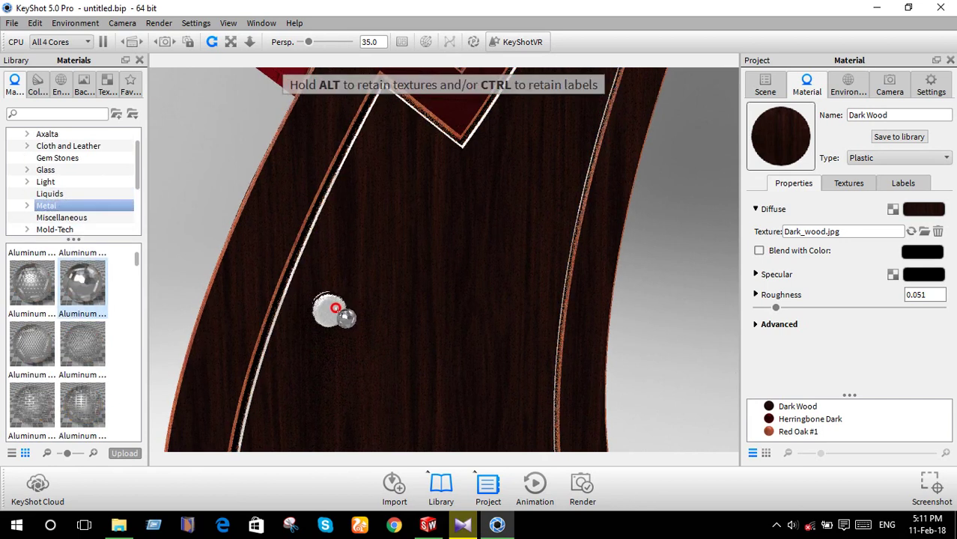
{"action": "left_click_drag", "start_coordinate": [337, 307], "coordinate": [206, 264]}
Unlink the knob's material again as Red Oak #2 and pull back to the whole cabinet.
{"action": "right_click", "coordinate": [330, 309]}
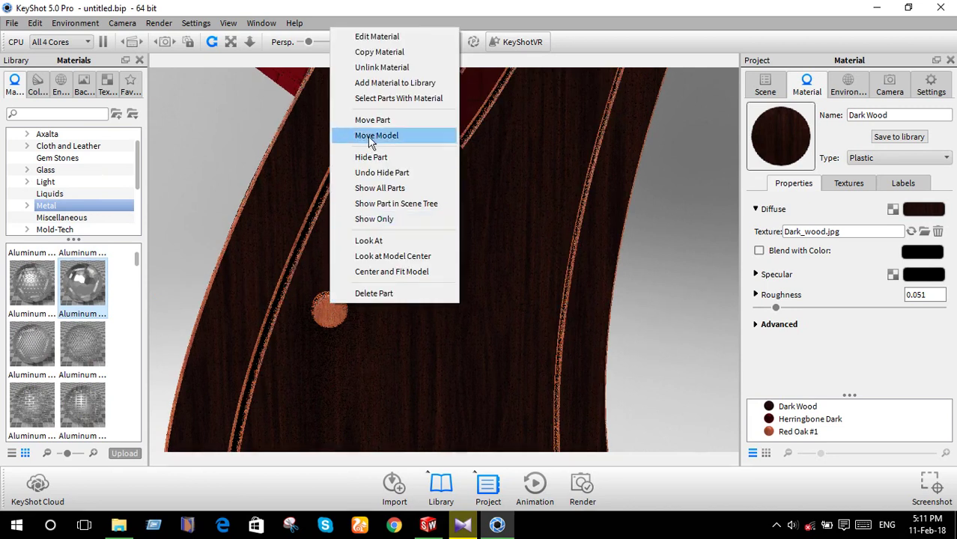
{"action": "left_click", "coordinate": [382, 67]}
{"action": "left_click_drag", "start_coordinate": [85, 309], "coordinate": [333, 314]}
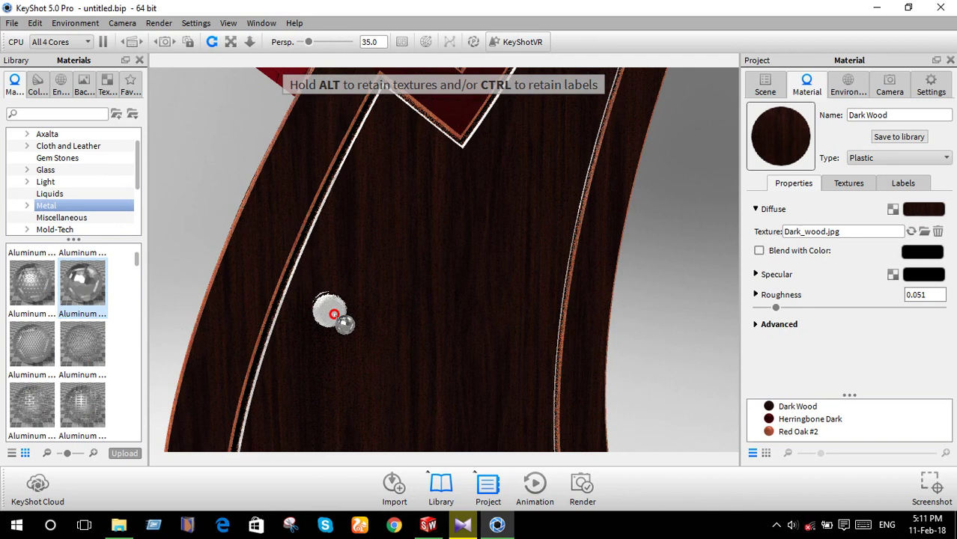
{"action": "mouse_move", "coordinate": [333, 315]}
{"action": "left_mouse_down"}
{"action": "mouse_move", "coordinate": [191, 251]}
{"action": "mouse_move", "coordinate": [466, 296]}
{"action": "left_mouse_up"}
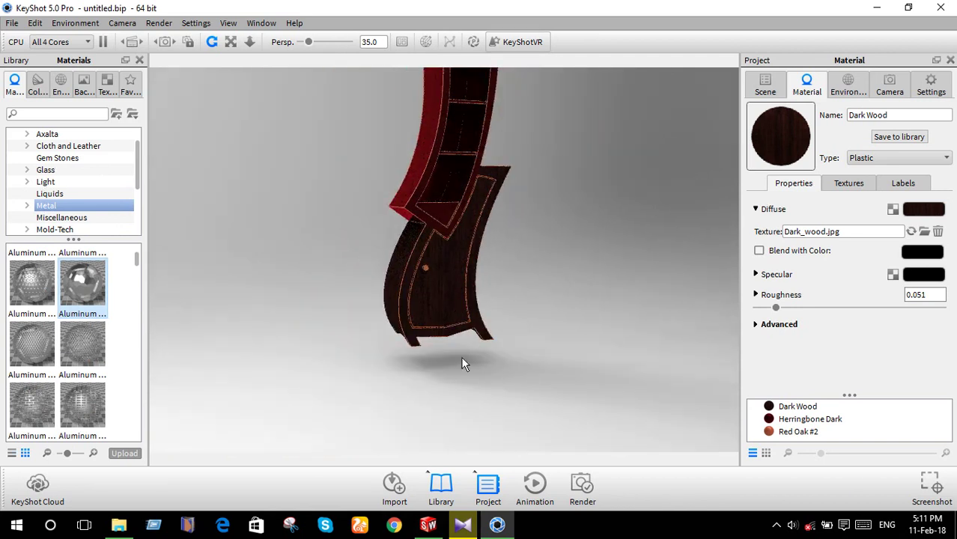
Turn off ground shadows and reflections, set a plain white colour background, and reframe the cabinet.
{"action": "left_click", "coordinate": [848, 85]}
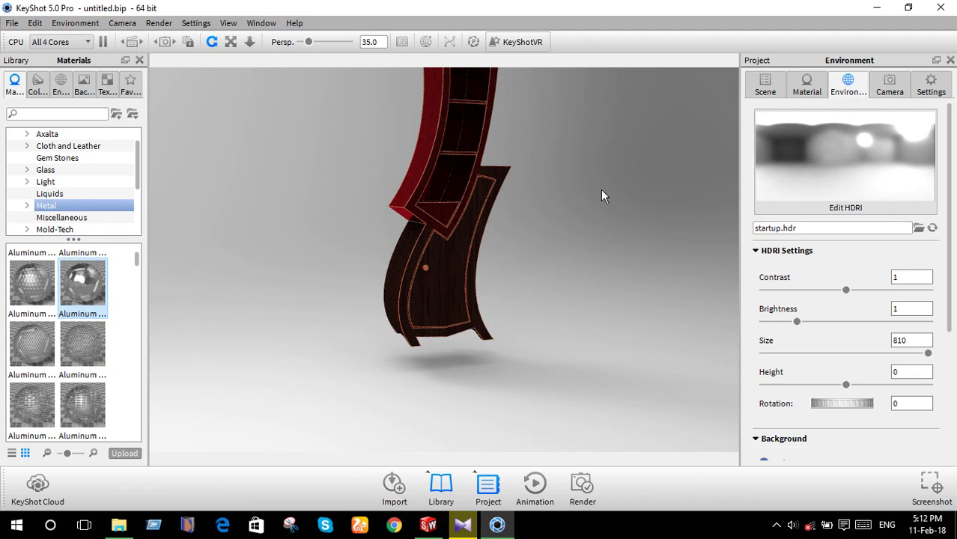
{"action": "scroll", "coordinate": [765, 341], "scroll_direction": "down", "scroll_amount": 2}
{"action": "scroll", "coordinate": [850, 387], "scroll_direction": "down", "scroll_amount": 2}
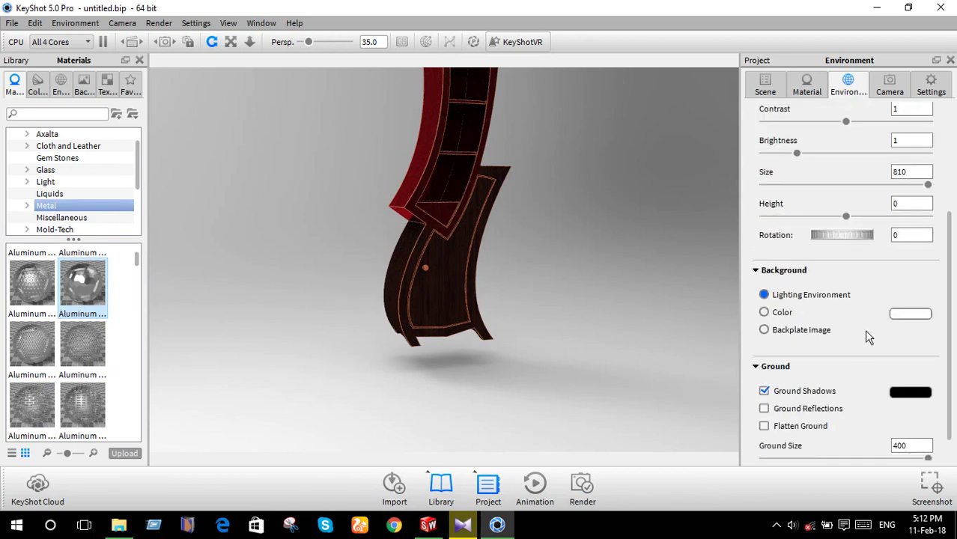
{"action": "left_click", "coordinate": [763, 408]}
{"action": "left_click", "coordinate": [764, 391]}
{"action": "left_click", "coordinate": [764, 312]}
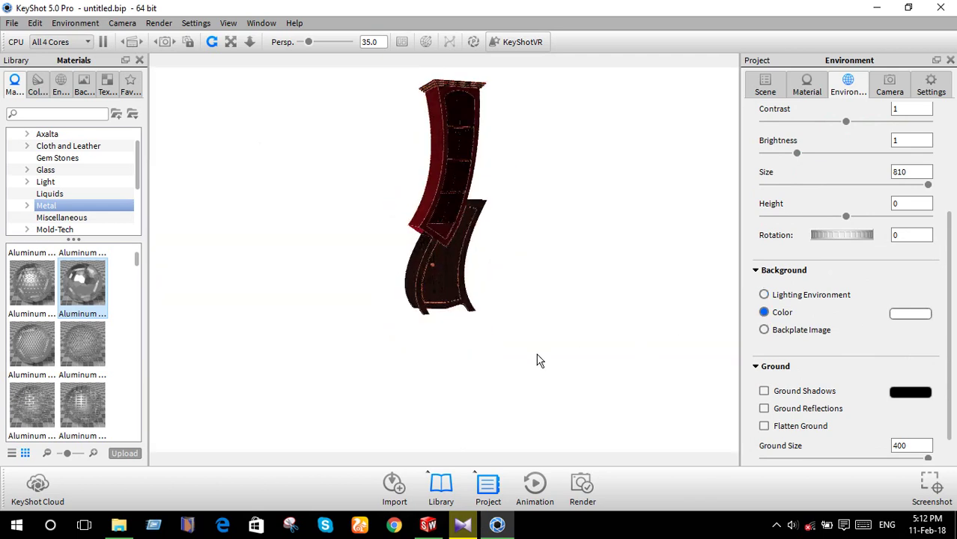
{"action": "left_click_drag", "start_coordinate": [398, 252], "coordinate": [376, 341]}
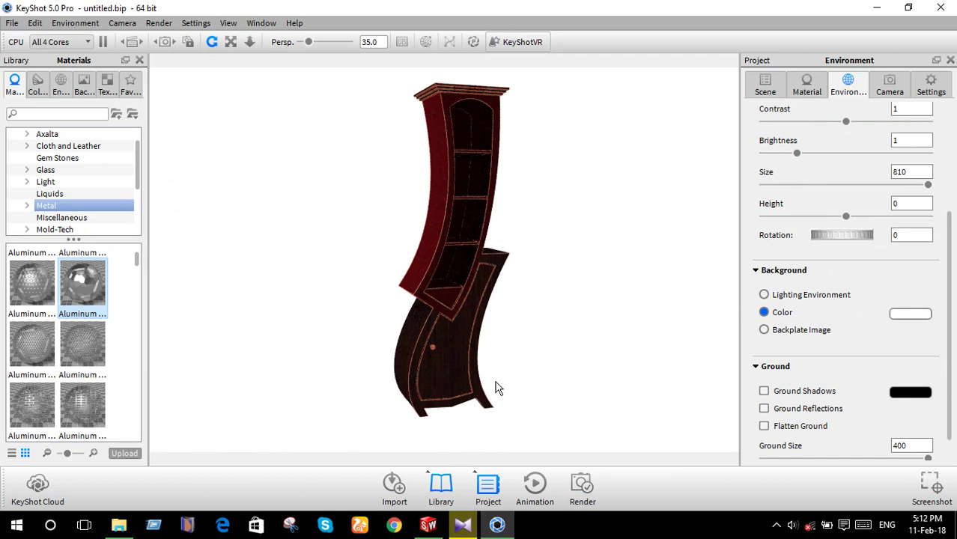
{"action": "left_click", "coordinate": [591, 492]}
Start a still render at the 1920 x 1253 resolution preset.
{"action": "left_click", "coordinate": [336, 209]}
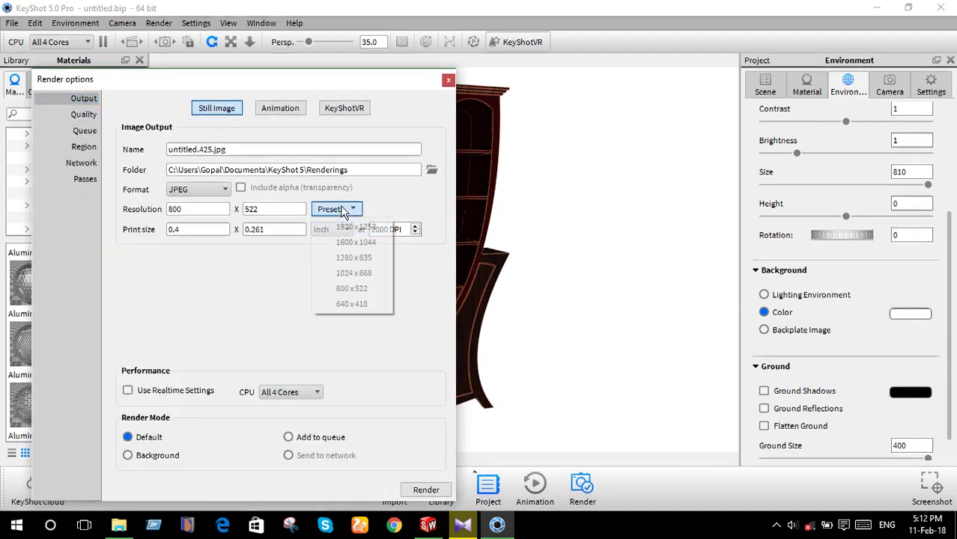
{"action": "left_click", "coordinate": [348, 227]}
{"action": "left_click", "coordinate": [427, 490]}
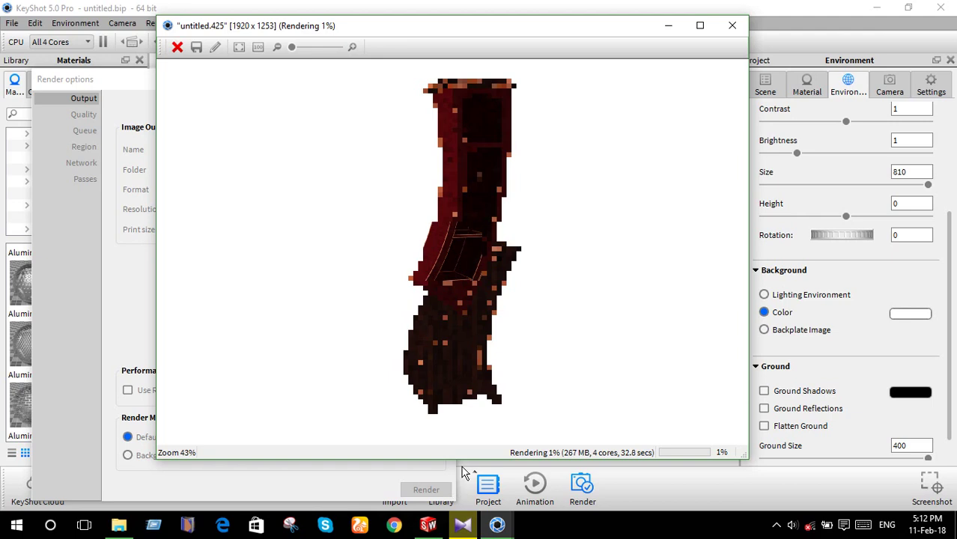
Stop the render at 4%, save the partial image, and close Render options.
{"action": "left_click", "coordinate": [668, 25]}
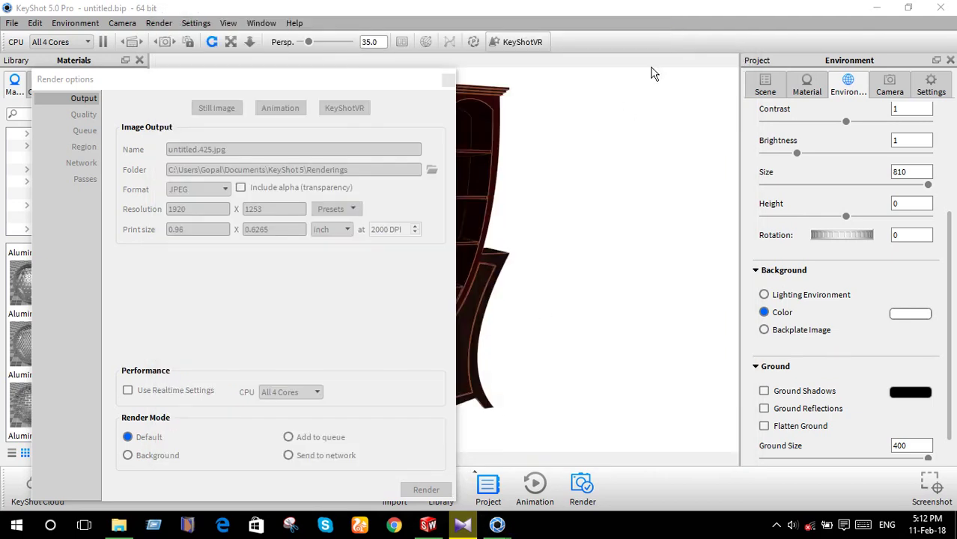
{"action": "left_click", "coordinate": [443, 79]}
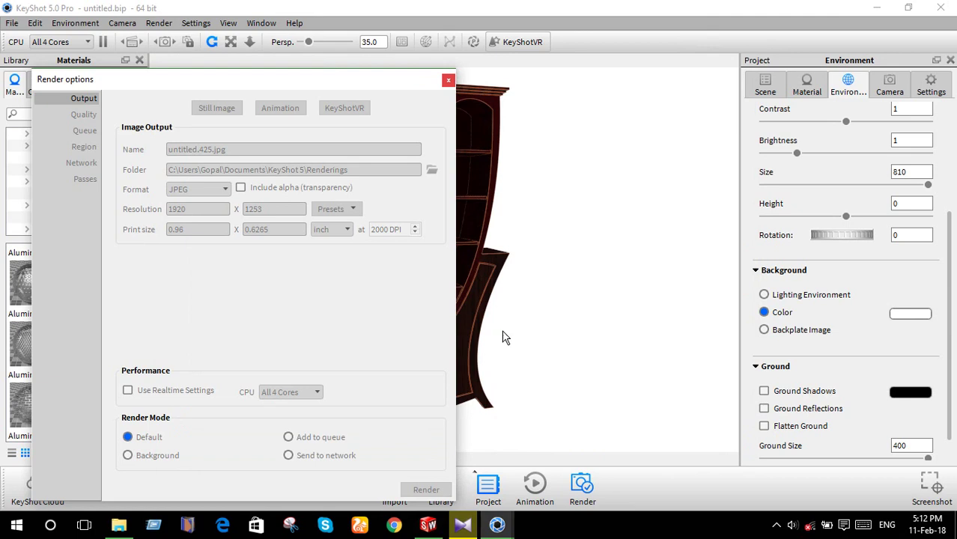
{"action": "left_click", "coordinate": [495, 528]}
{"action": "mouse_move", "coordinate": [496, 525]}
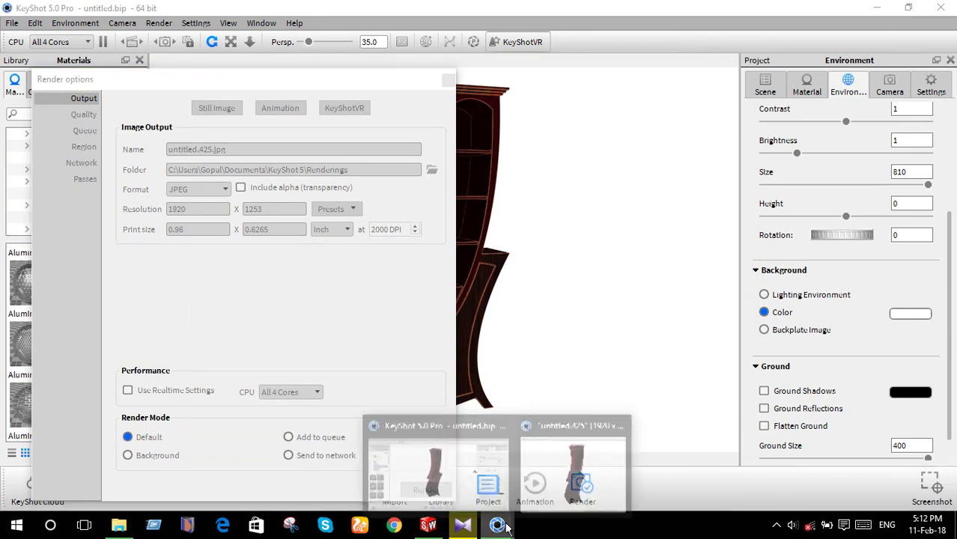
{"action": "left_click", "coordinate": [573, 459]}
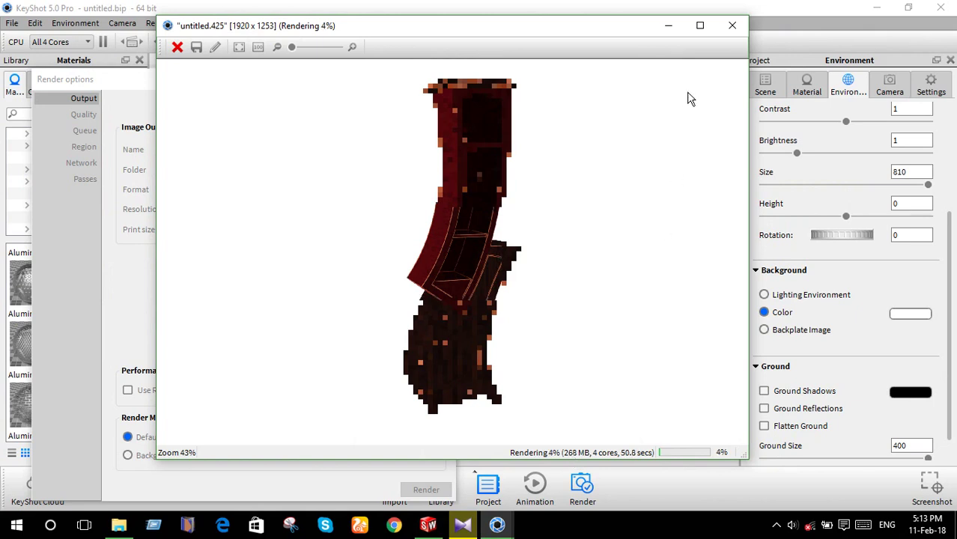
{"action": "left_click", "coordinate": [738, 28]}
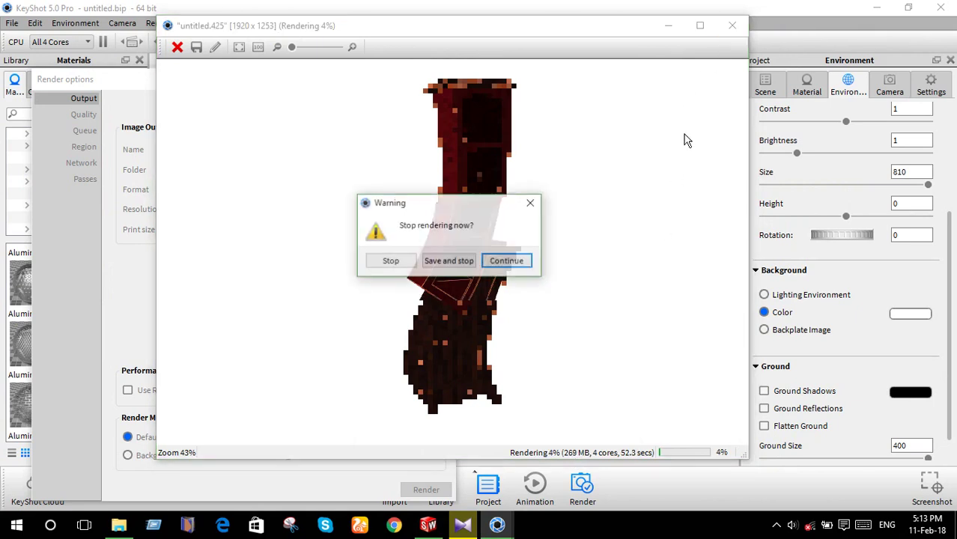
{"action": "left_click", "coordinate": [466, 267]}
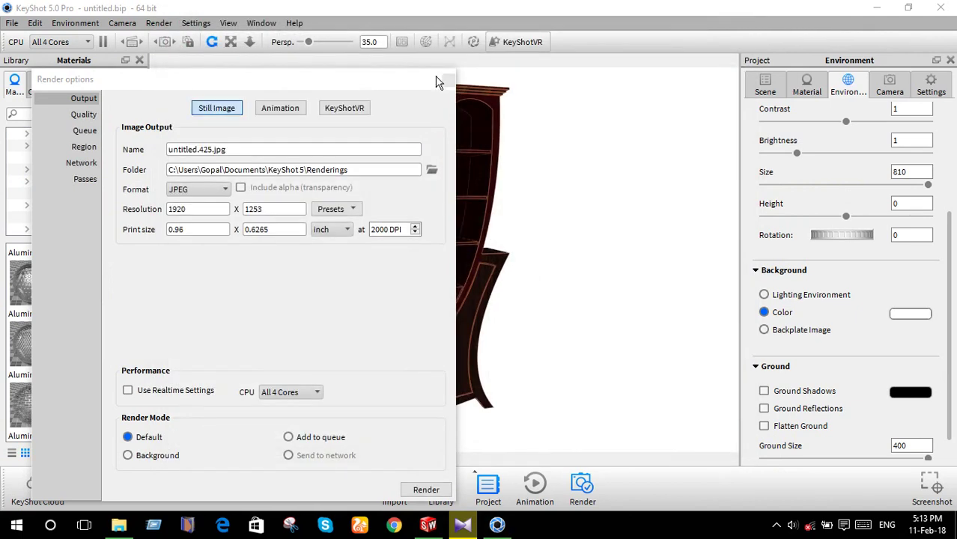
{"action": "left_click", "coordinate": [448, 82]}
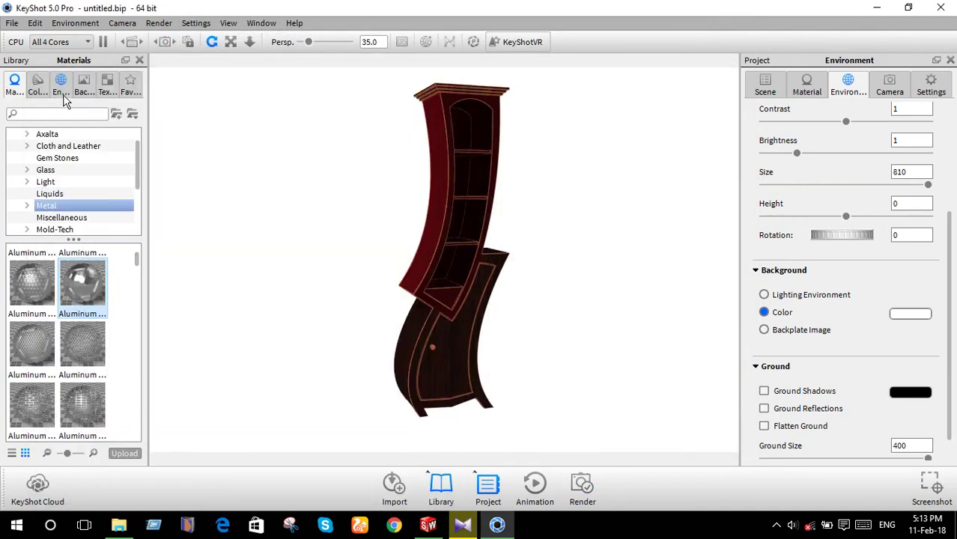
Show the Studio environments library and orbit the cabinet to a more frontal angle.
{"action": "left_click", "coordinate": [62, 91]}
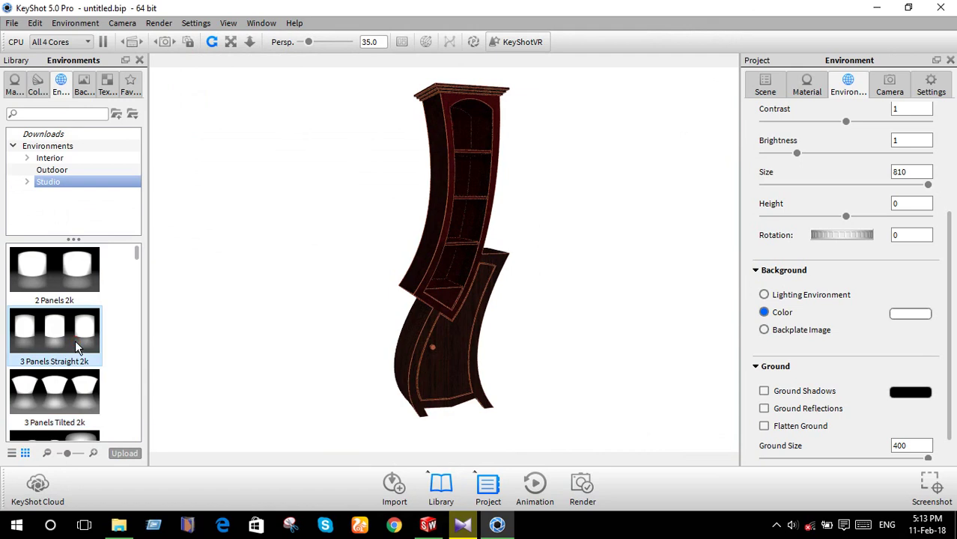
{"action": "mouse_move", "coordinate": [331, 346]}
{"action": "left_mouse_down"}
{"action": "mouse_move", "coordinate": [241, 331]}
{"action": "mouse_move", "coordinate": [262, 314]}
{"action": "mouse_move", "coordinate": [251, 321]}
{"action": "left_mouse_up"}
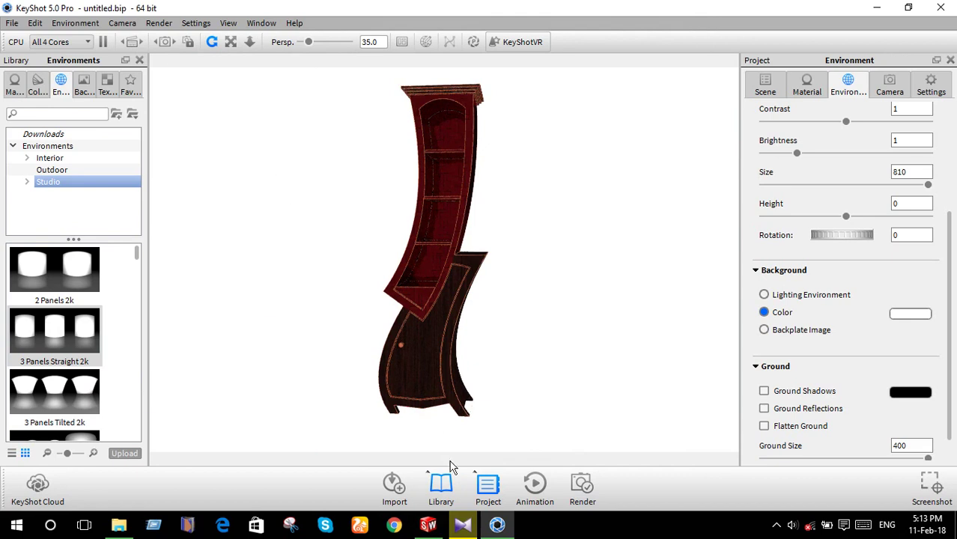
{"action": "left_click", "coordinate": [12, 23]}
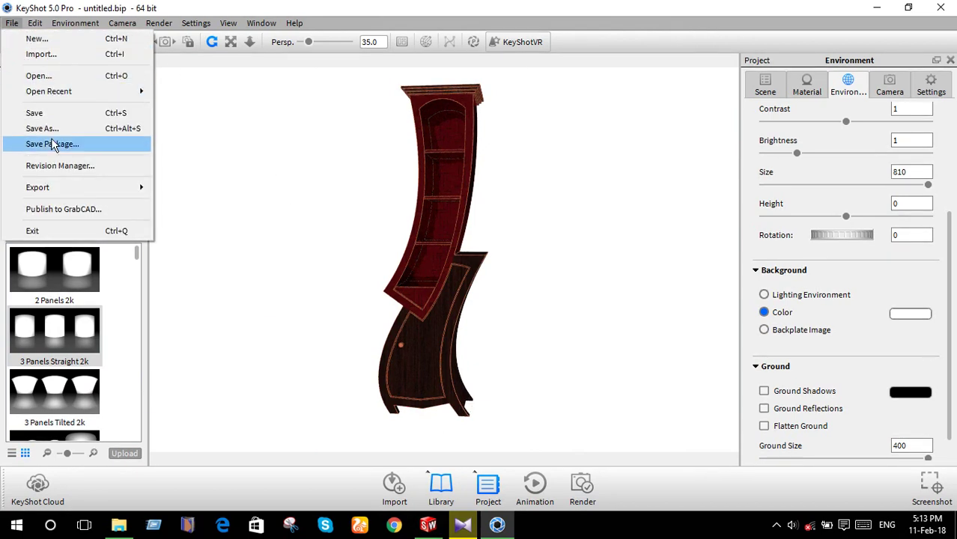
Save the scene as d.bip in the Scenes folder, overwriting the existing file.
{"action": "left_click", "coordinate": [52, 129]}
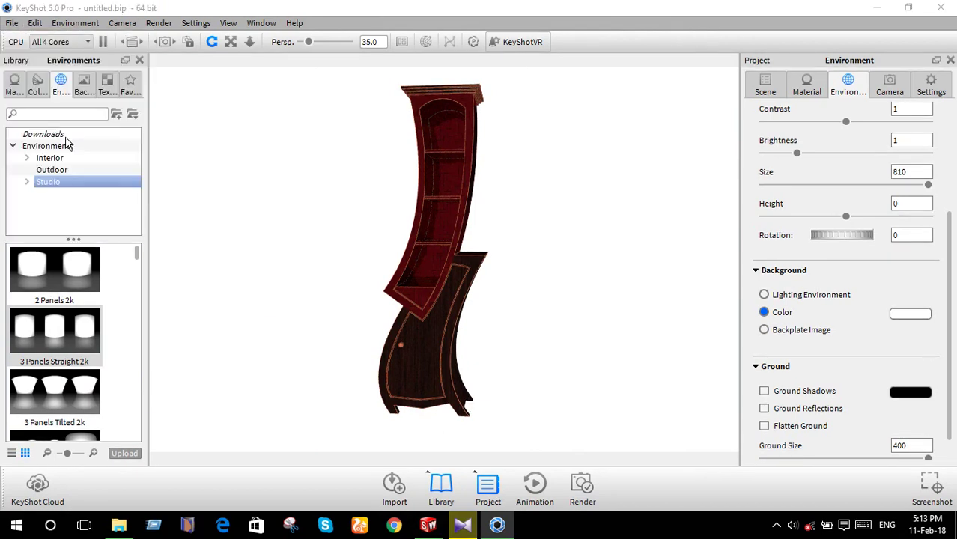
{"action": "type", "text": "d"}
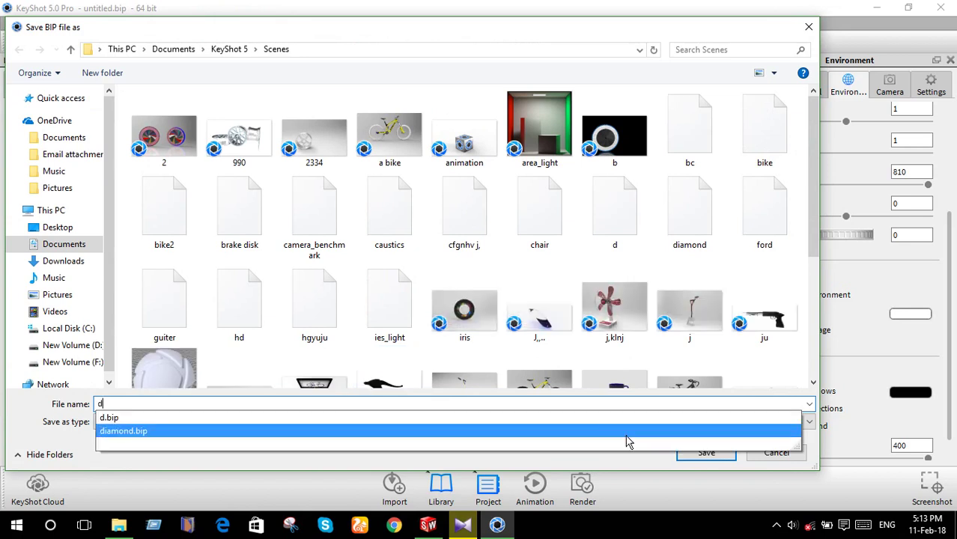
{"action": "left_click", "coordinate": [707, 453]}
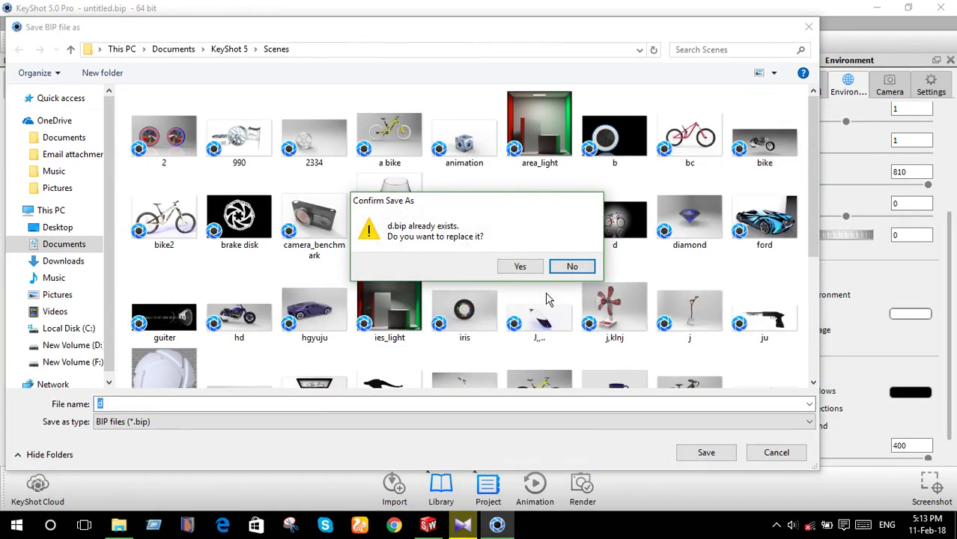
{"action": "left_click", "coordinate": [522, 267]}
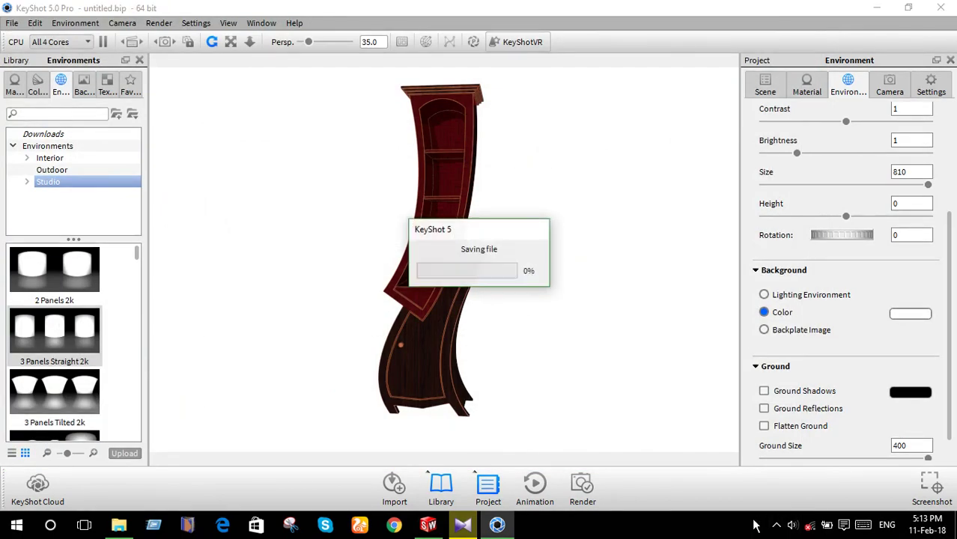